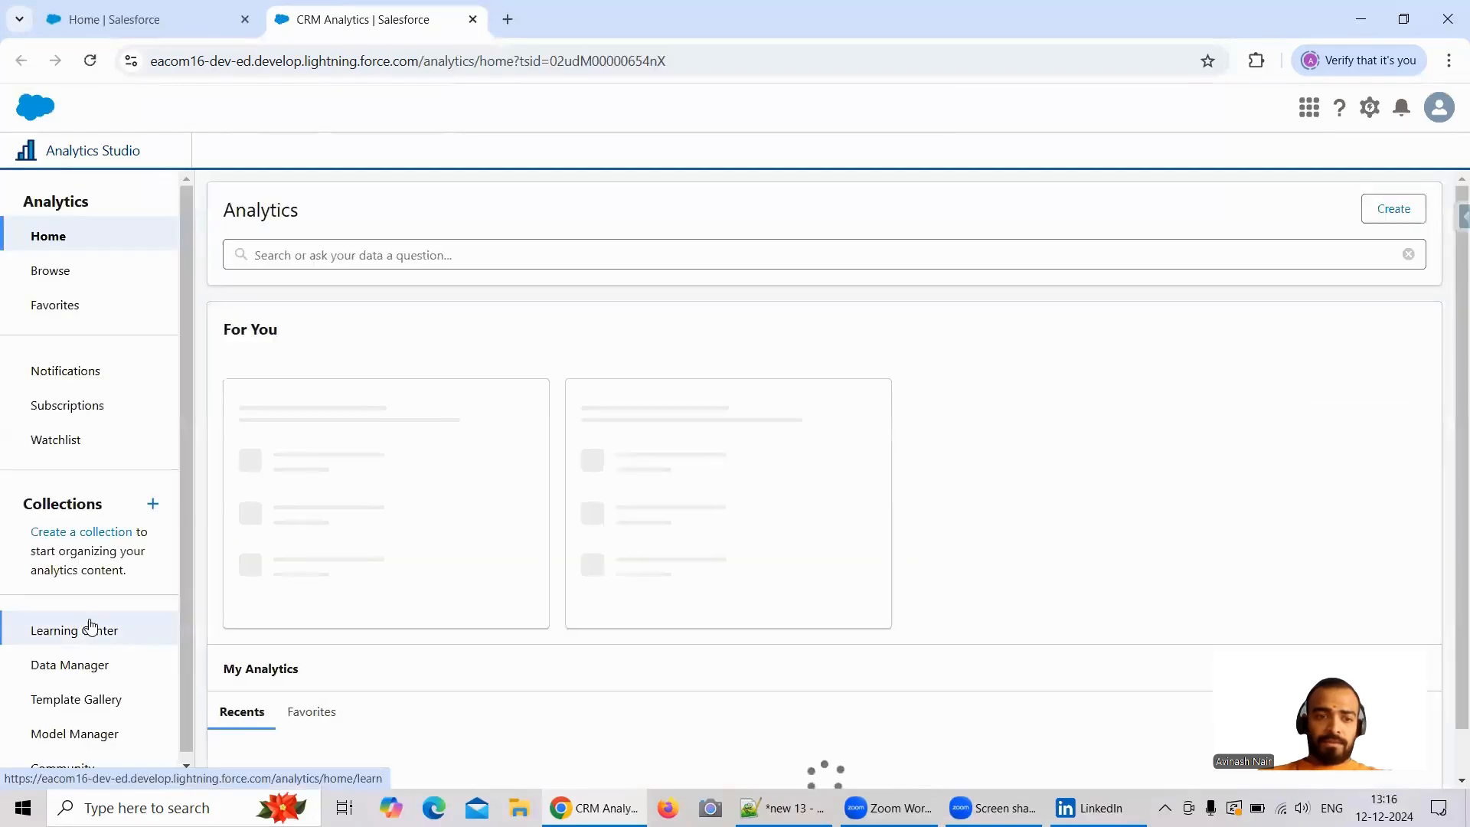
Go to the Data Manager's dataflows and recipes management page and open the Free Session 12 recipe
{"action": "left_click", "coordinate": [99, 663]}
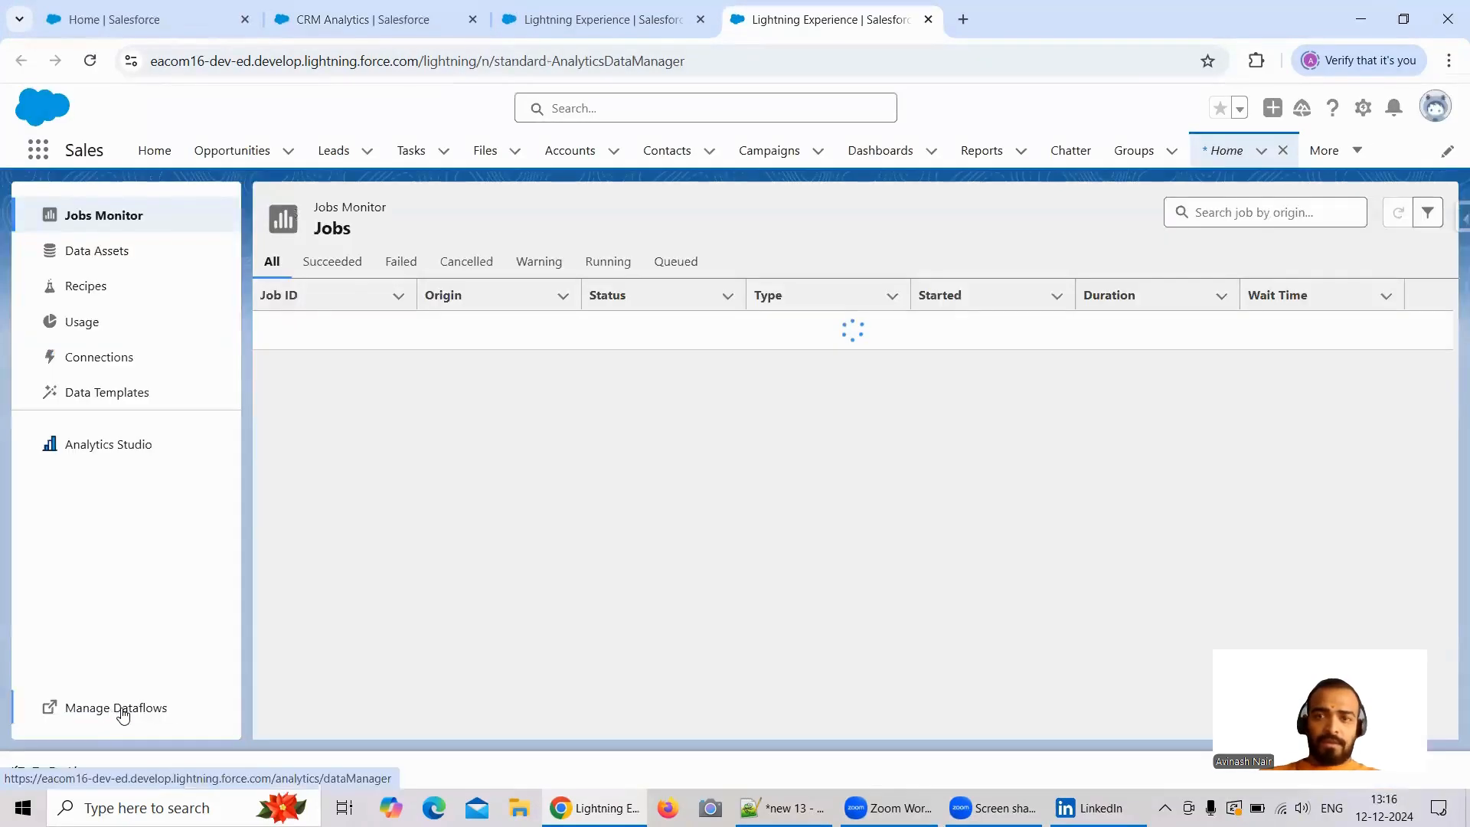
{"action": "left_click", "coordinate": [123, 714]}
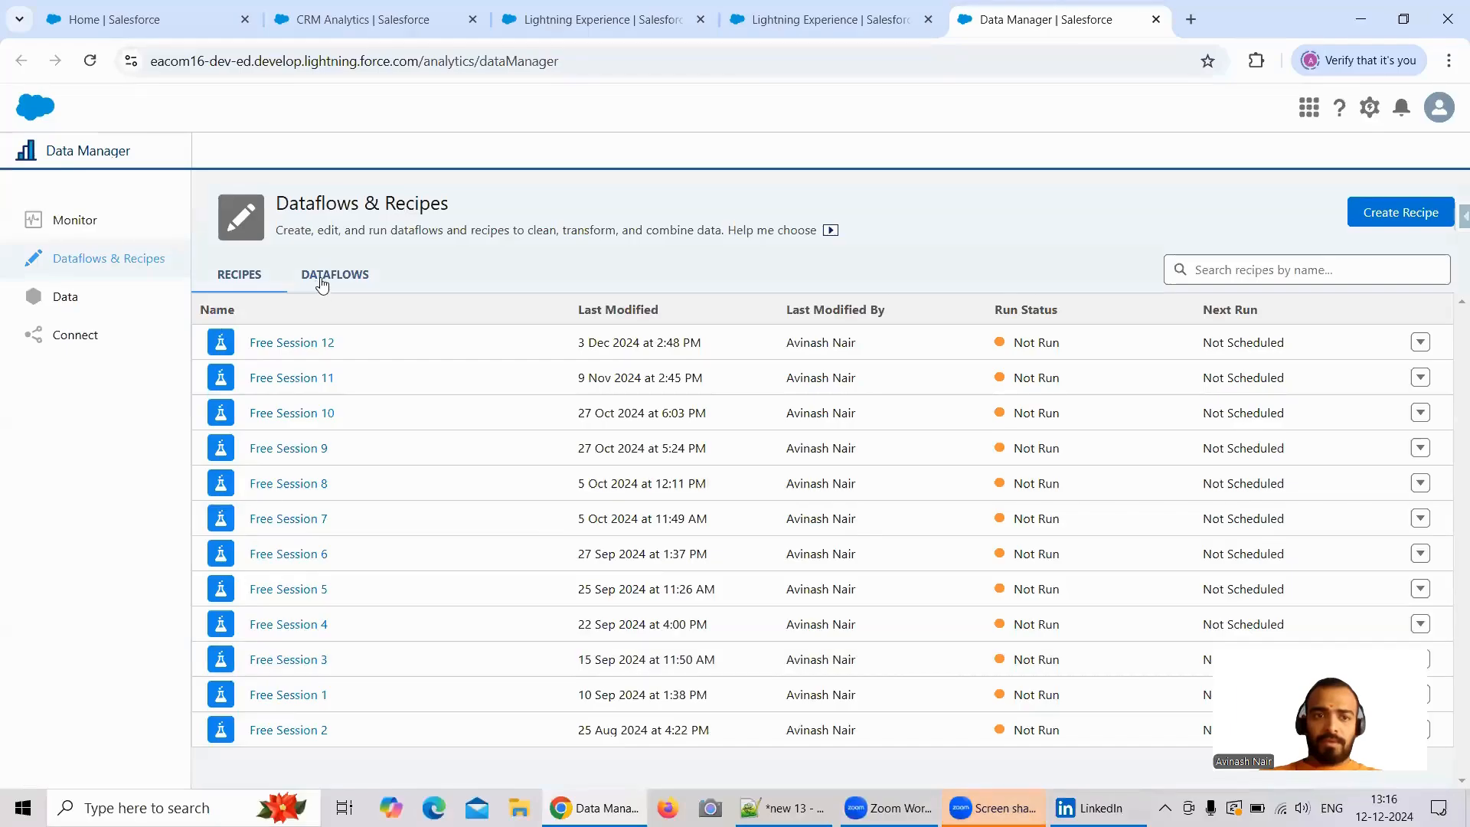
{"action": "left_click", "coordinate": [323, 284]}
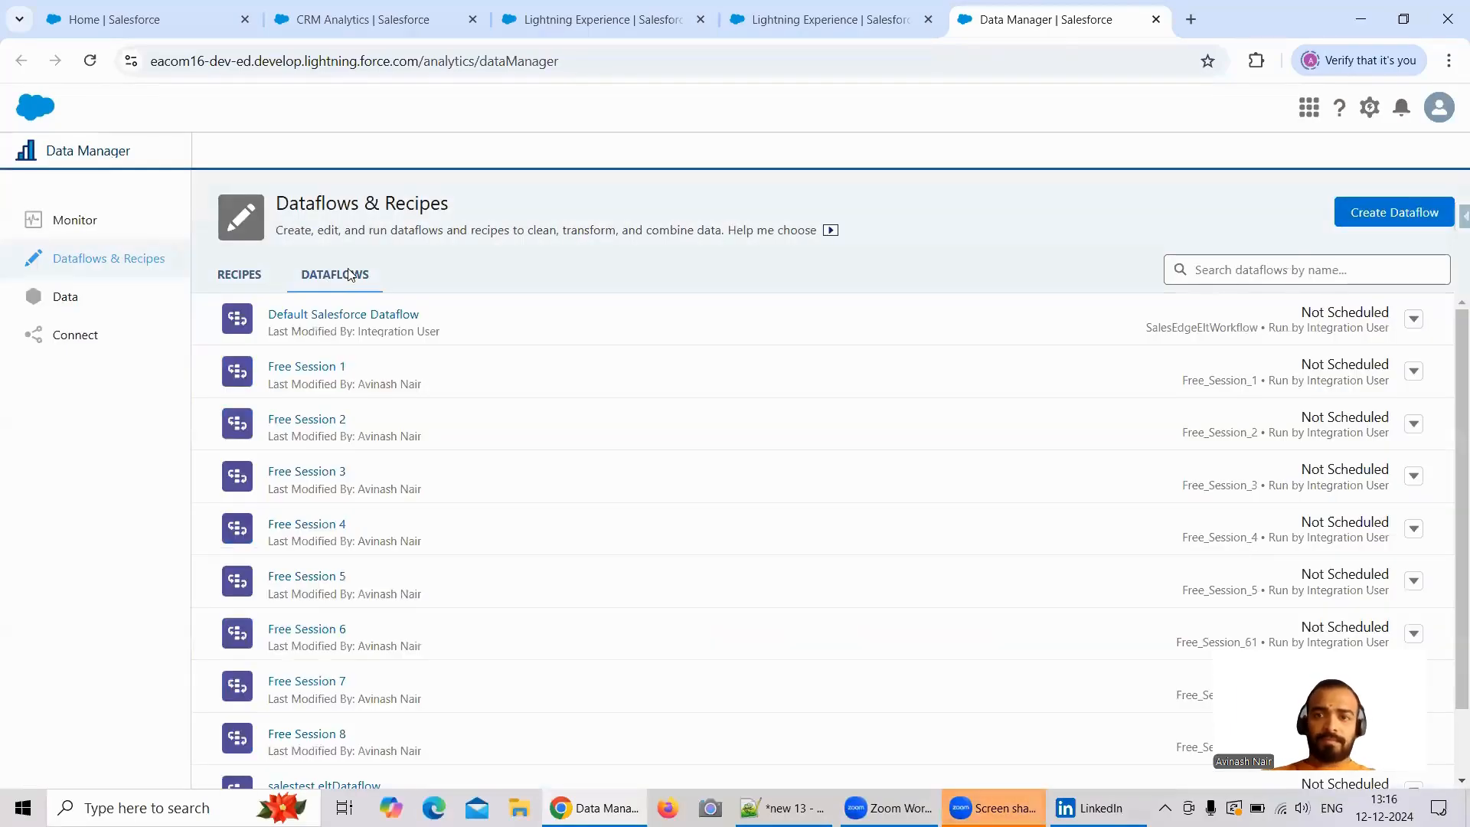
{"action": "left_click", "coordinate": [280, 282]}
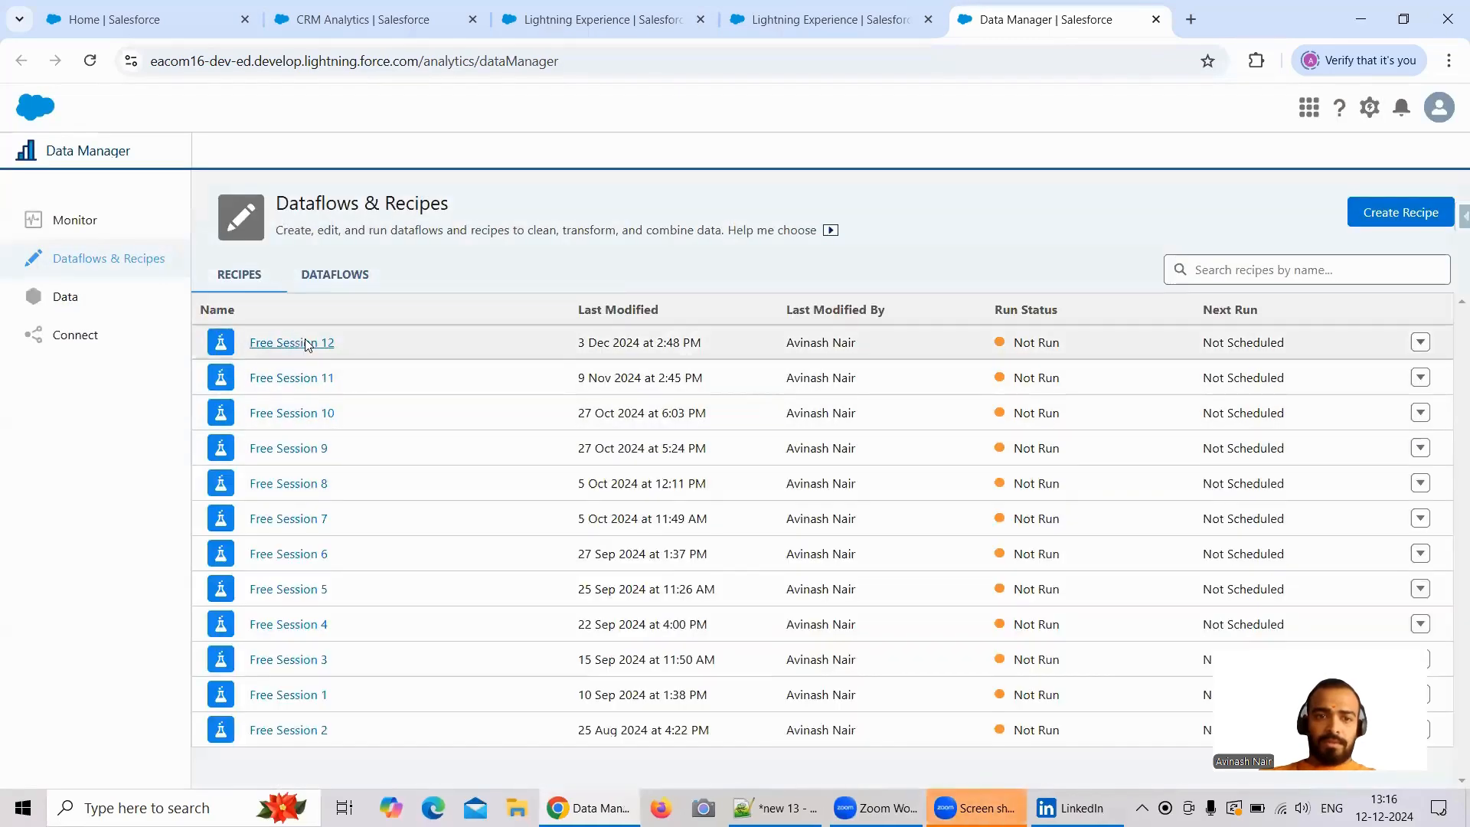
{"action": "left_click", "coordinate": [305, 344]}
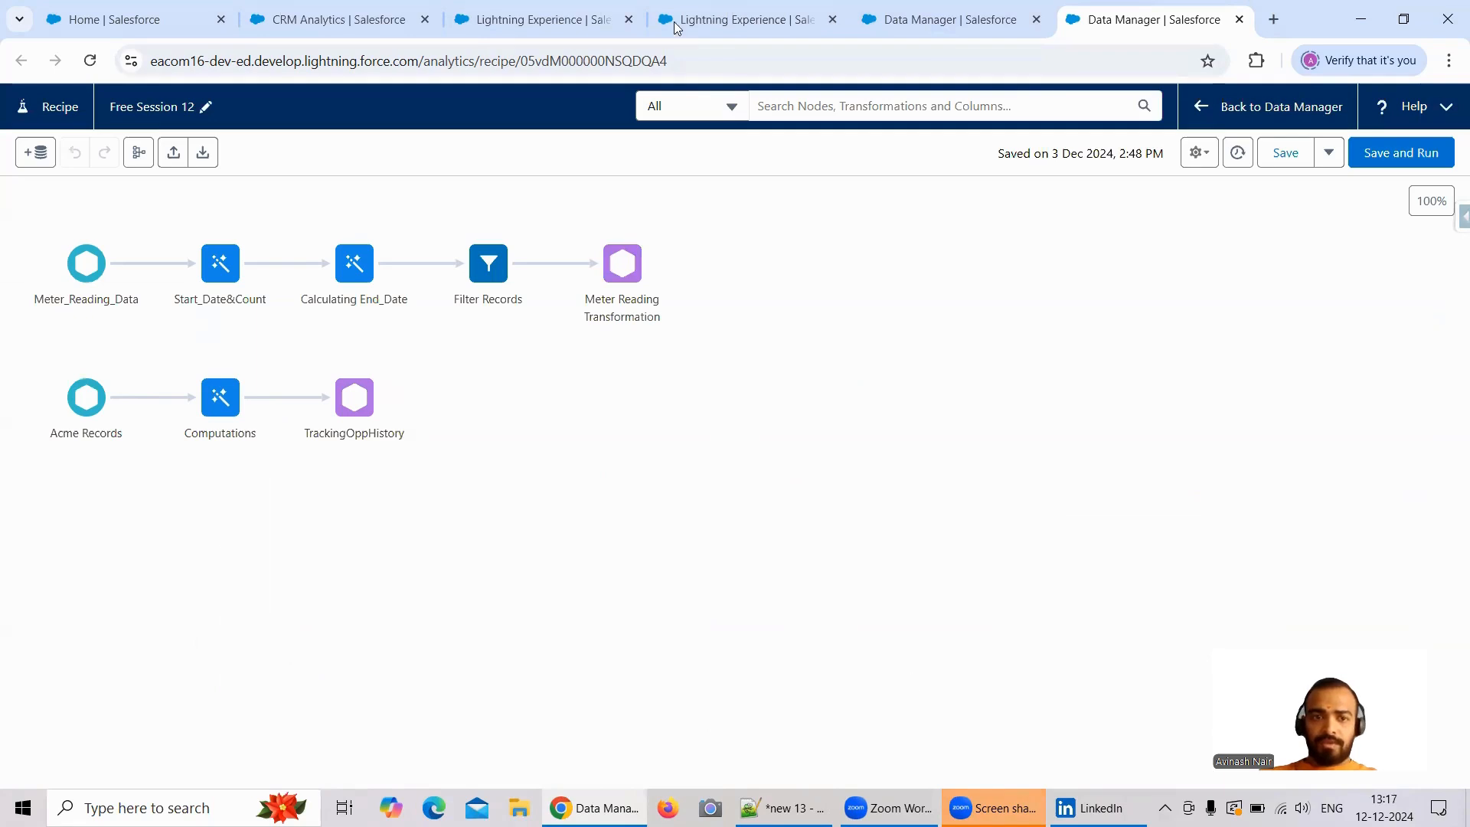
Open the Free Session 8 dataflow and check its OpportunityHistory digest node without changing it
{"action": "left_click", "coordinate": [949, 20]}
{"action": "left_click", "coordinate": [349, 273]}
{"action": "scroll", "coordinate": [398, 425], "scroll_direction": "down", "scroll_amount": 1}
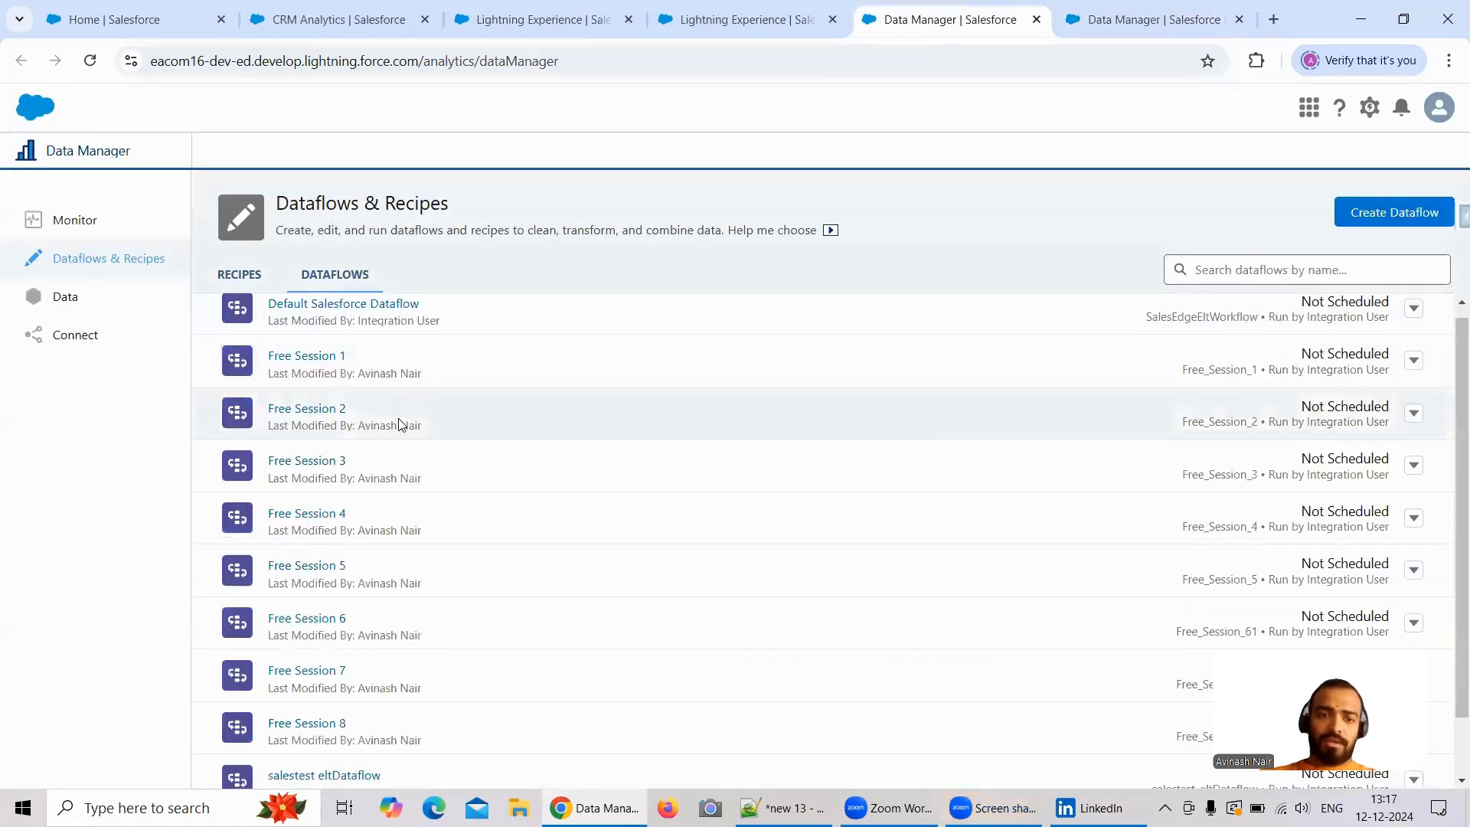
{"action": "left_click", "coordinate": [328, 659]}
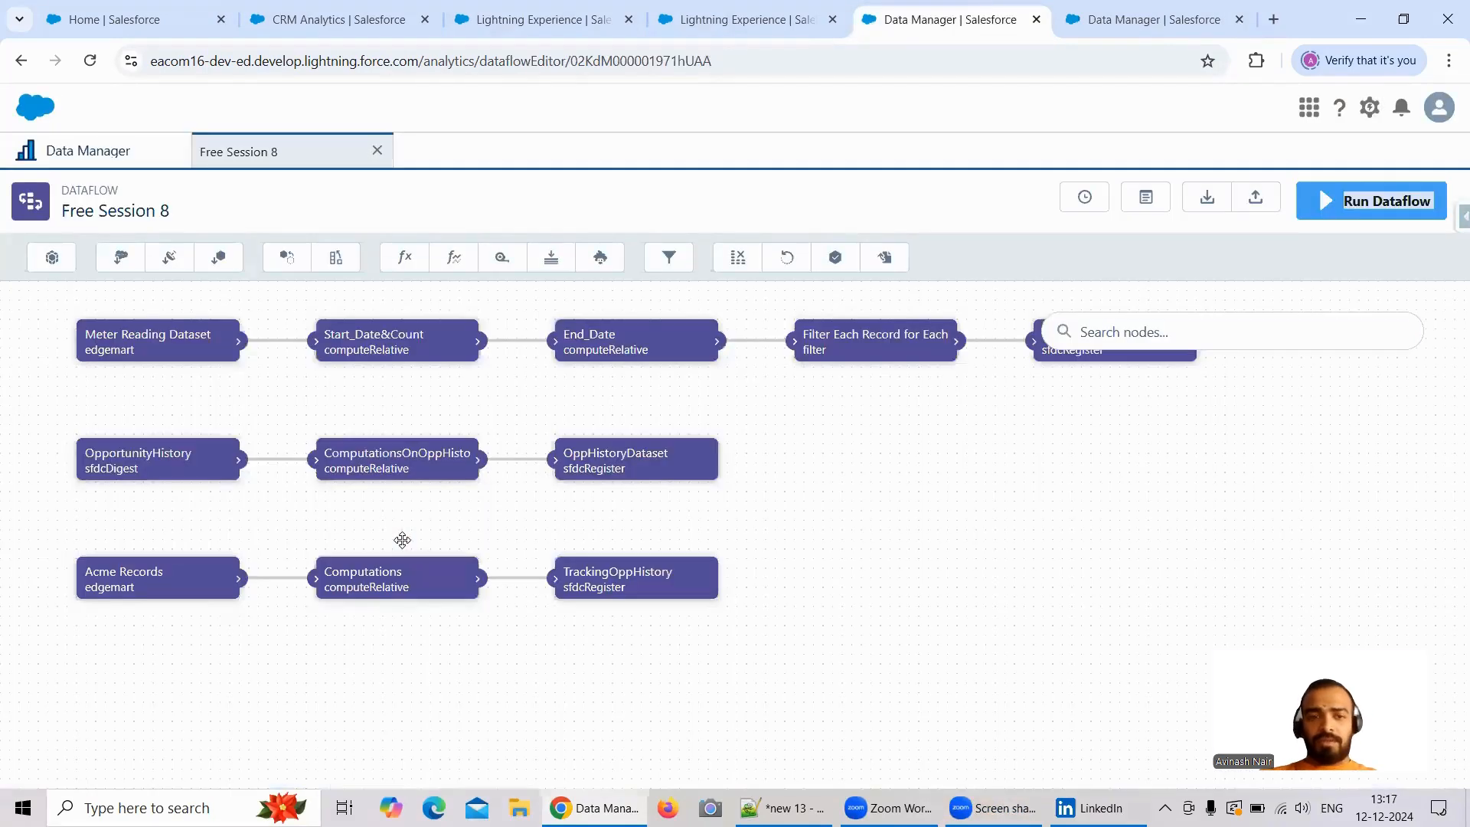
{"action": "left_click", "coordinate": [156, 459]}
{"action": "left_click", "coordinate": [678, 724]}
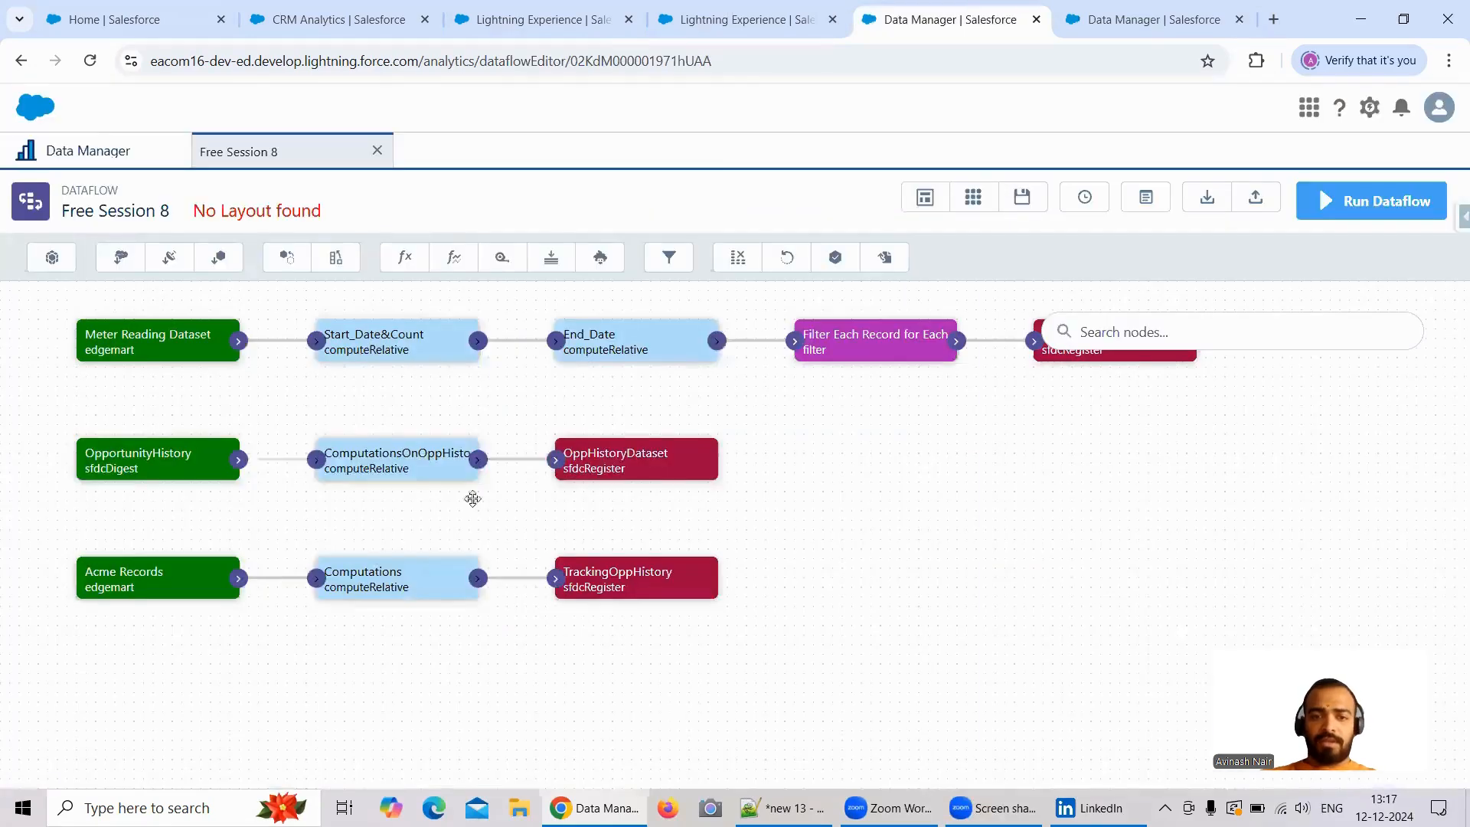
Review the ComputationsOnOppHistory node's attributes and the SAQL expression of its Duration_of_Stage field, leaving both unchanged
{"action": "left_click", "coordinate": [407, 470]}
{"action": "scroll", "coordinate": [663, 550], "scroll_direction": "down", "scroll_amount": 2}
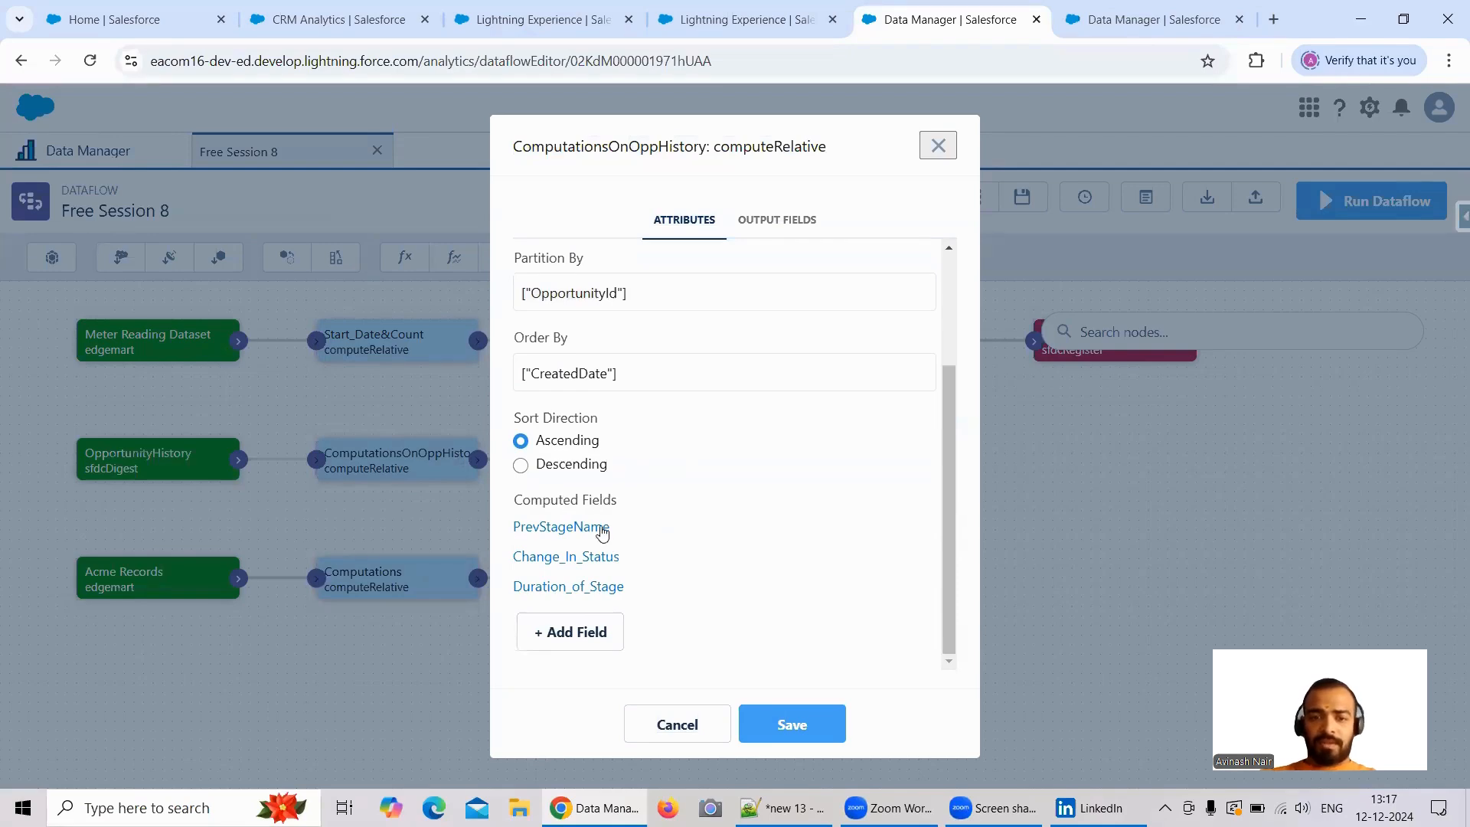
{"action": "left_click", "coordinate": [601, 587]}
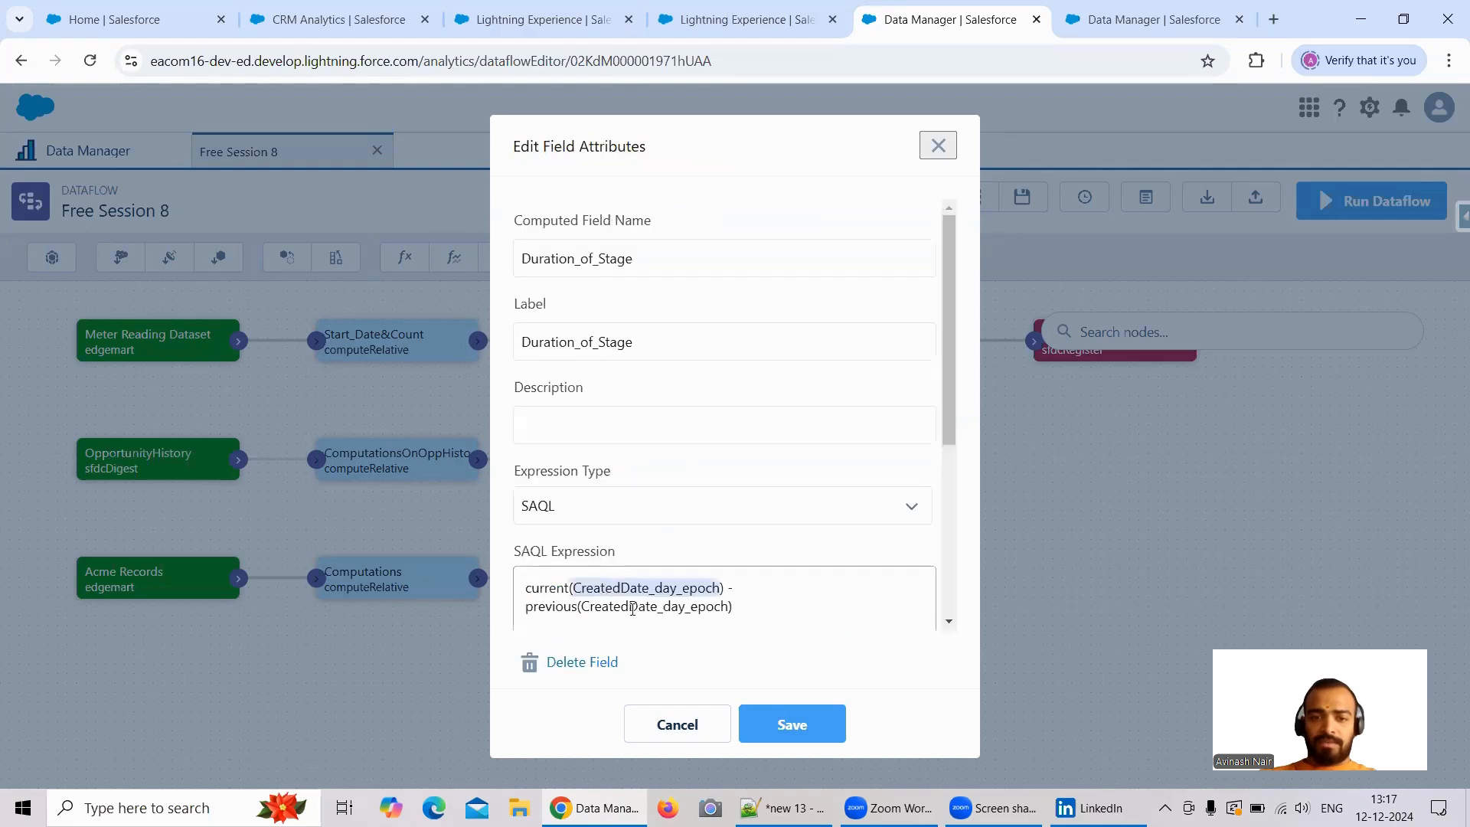
{"action": "left_click", "coordinate": [678, 724]}
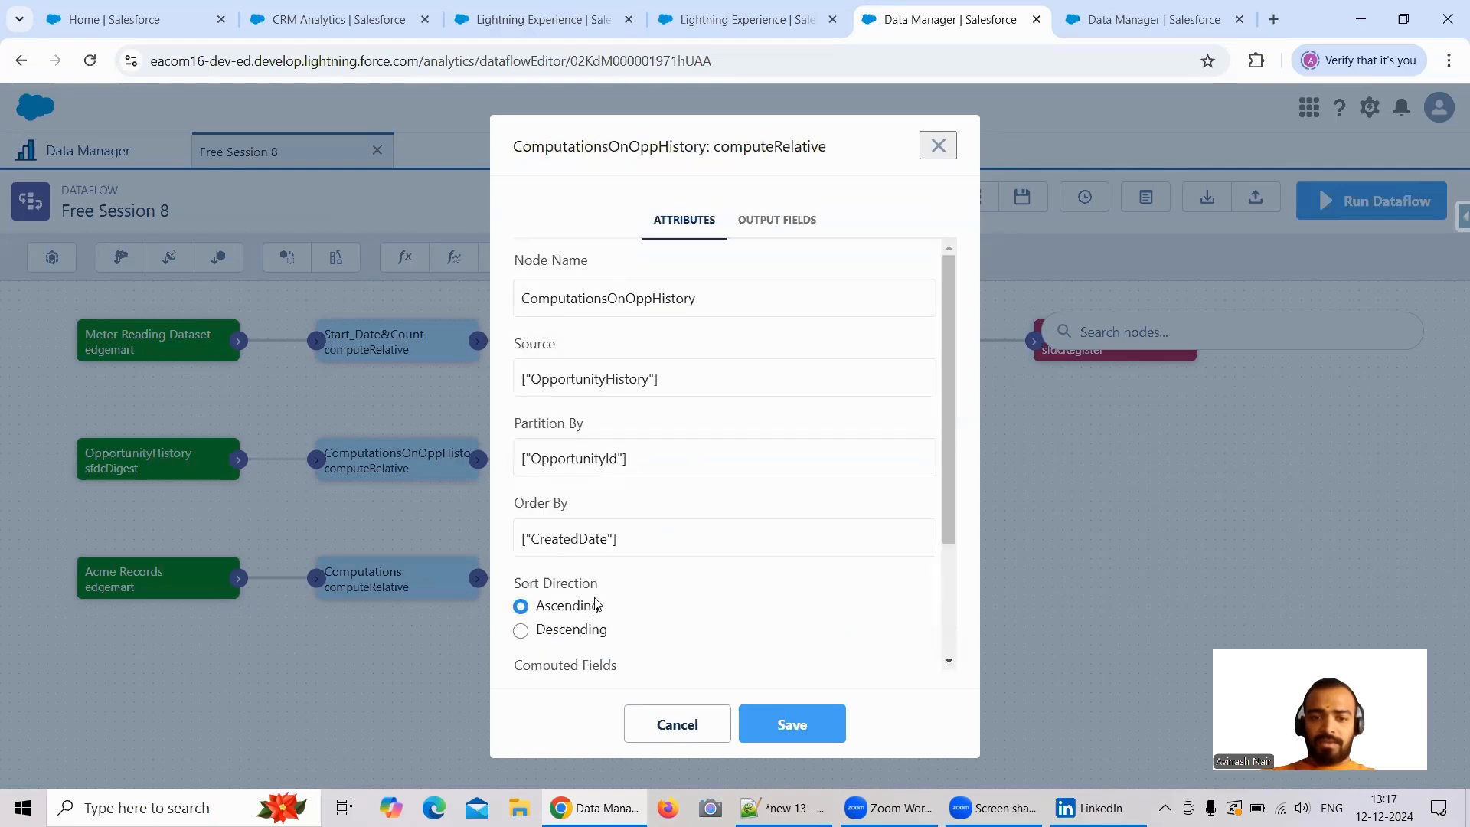
{"action": "left_click", "coordinate": [683, 724]}
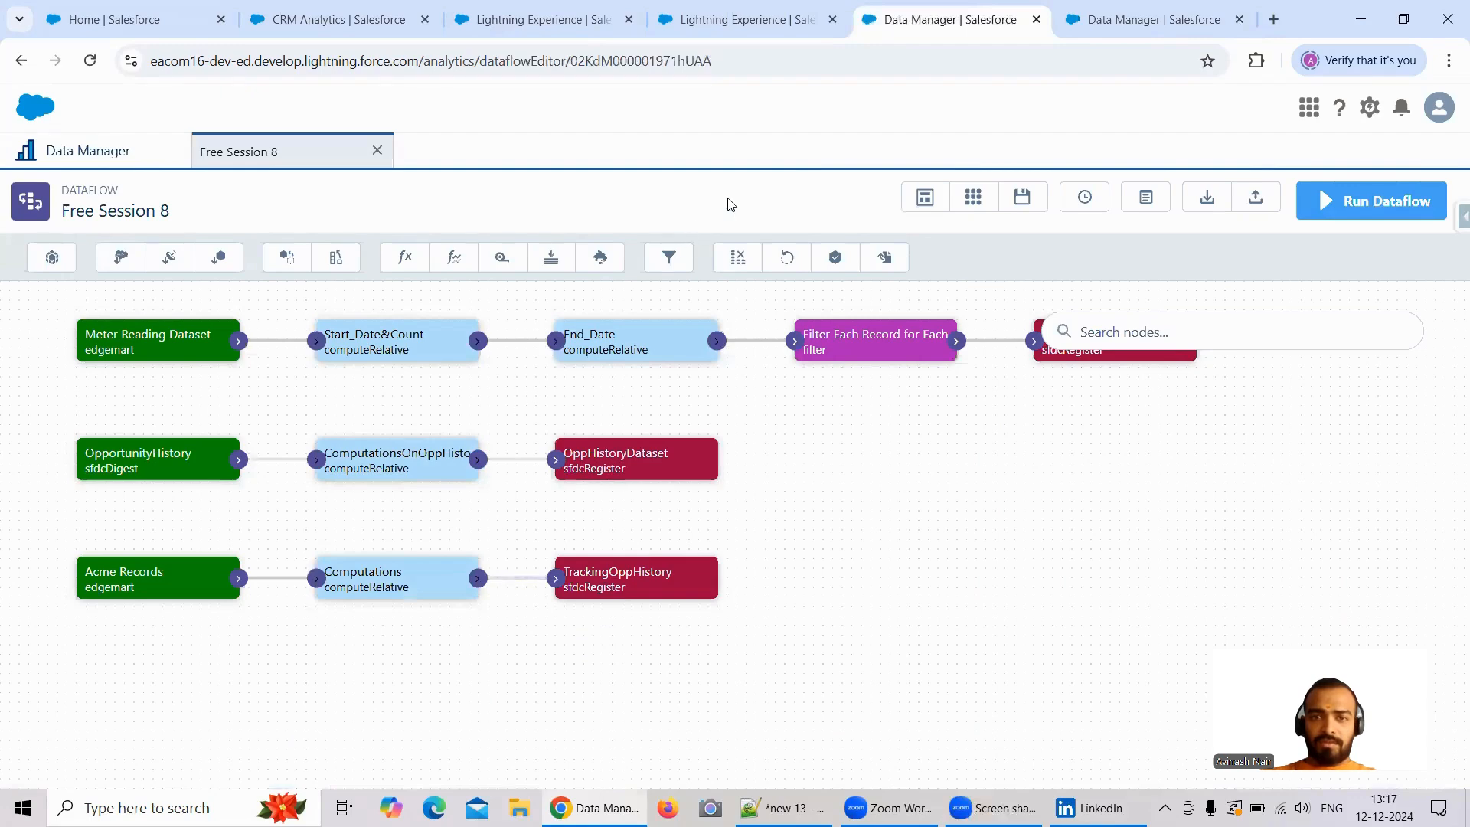
In the Free Session 12 recipe, start adding input data and limit the source list to Salesforce Objects
{"action": "left_click", "coordinate": [1092, 34]}
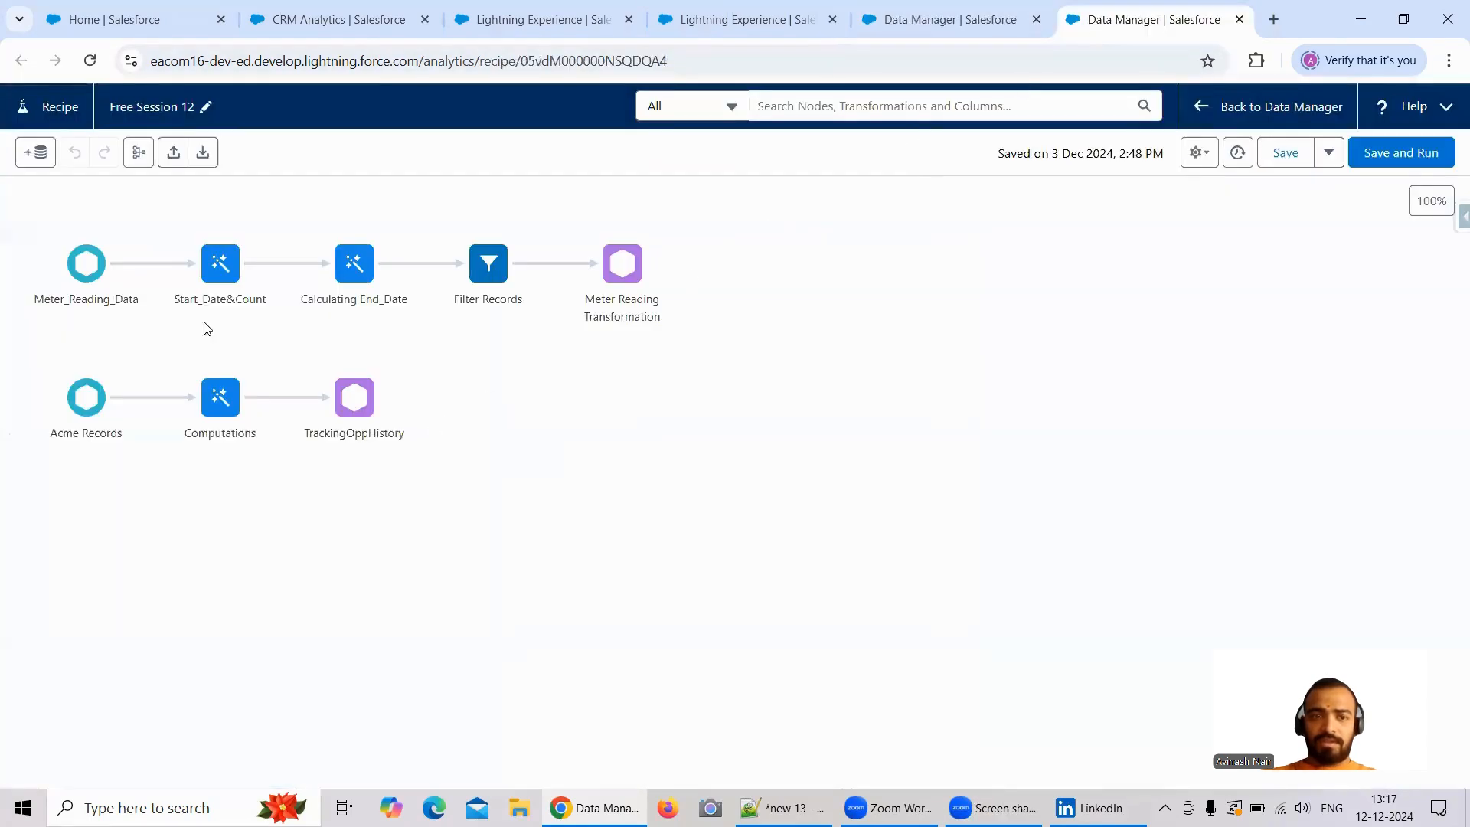
{"action": "left_click", "coordinate": [35, 153]}
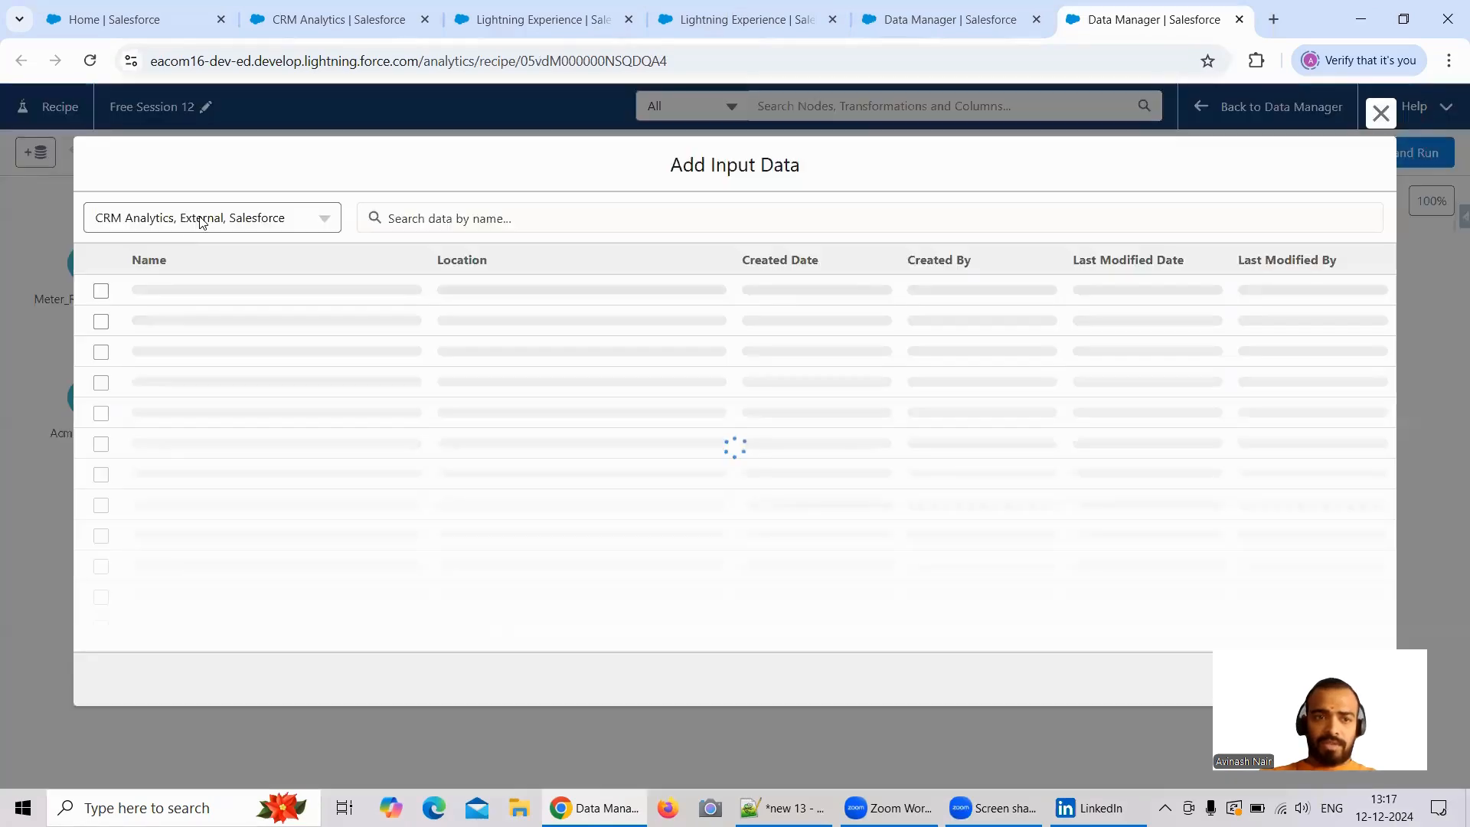
{"action": "left_click", "coordinate": [238, 219]}
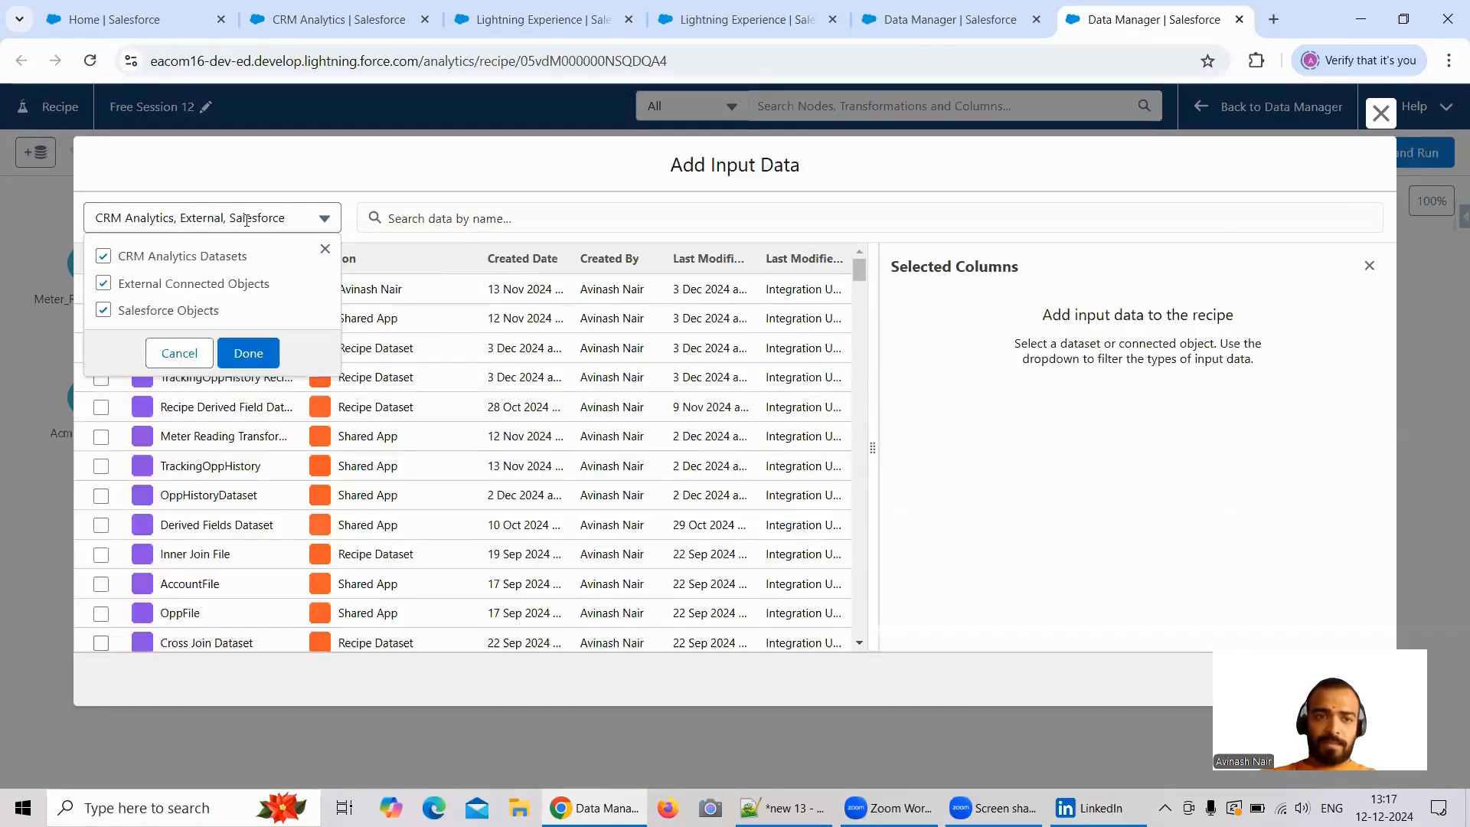
{"action": "left_click", "coordinate": [104, 257]}
{"action": "double_click", "coordinate": [107, 290]}
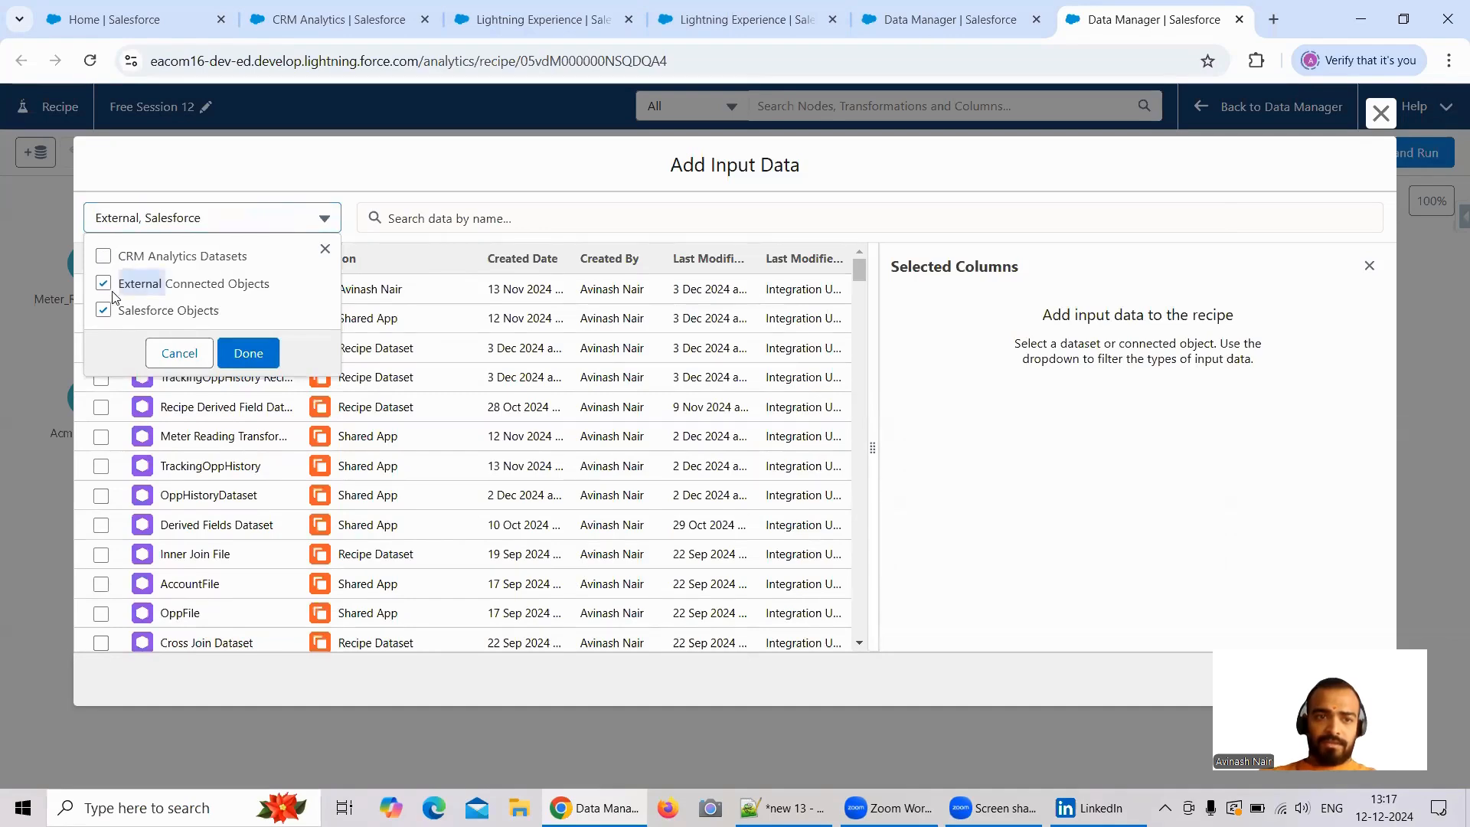
{"action": "left_click", "coordinate": [104, 284]}
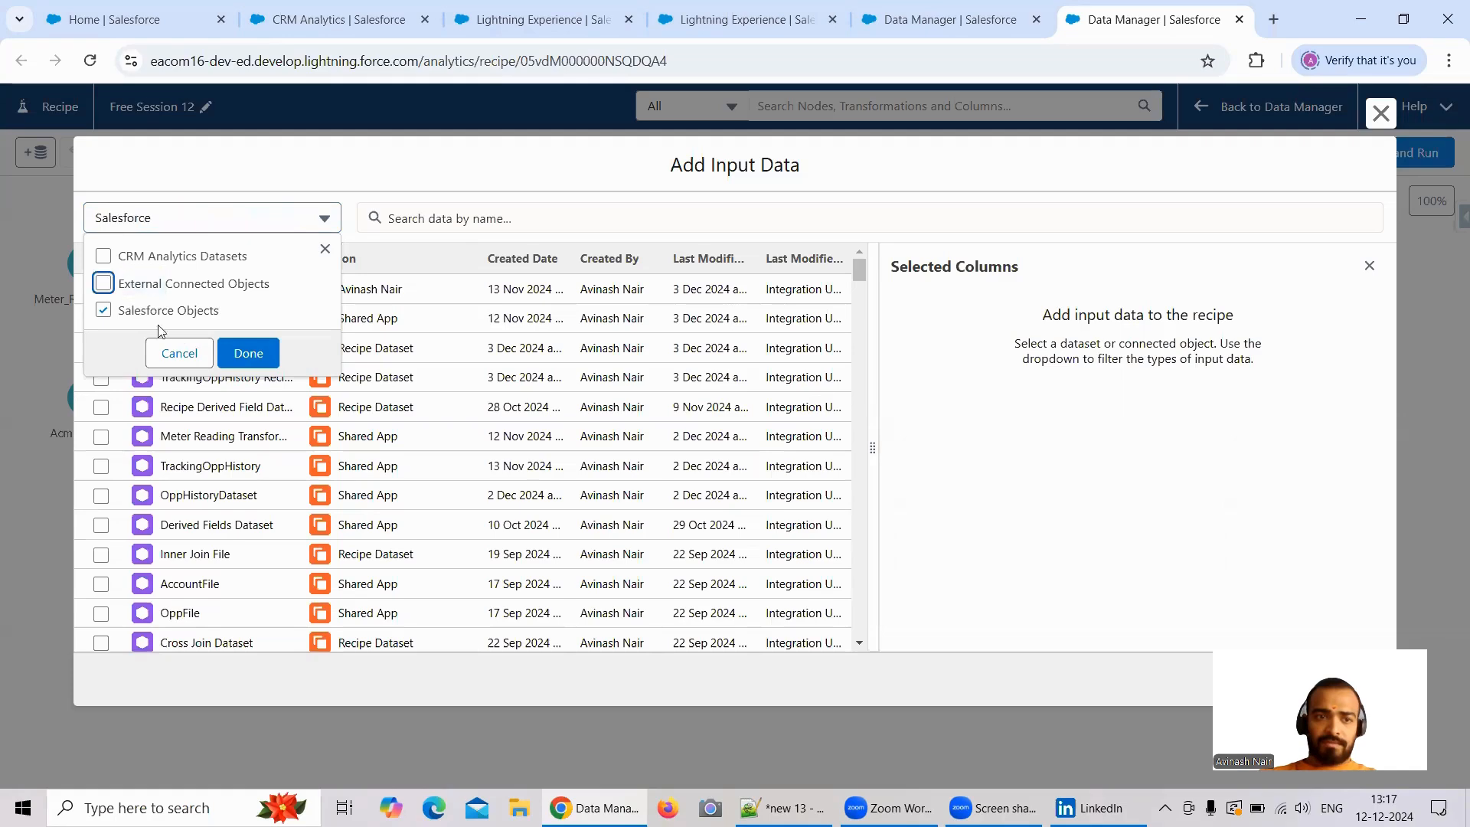
{"action": "left_click", "coordinate": [248, 353]}
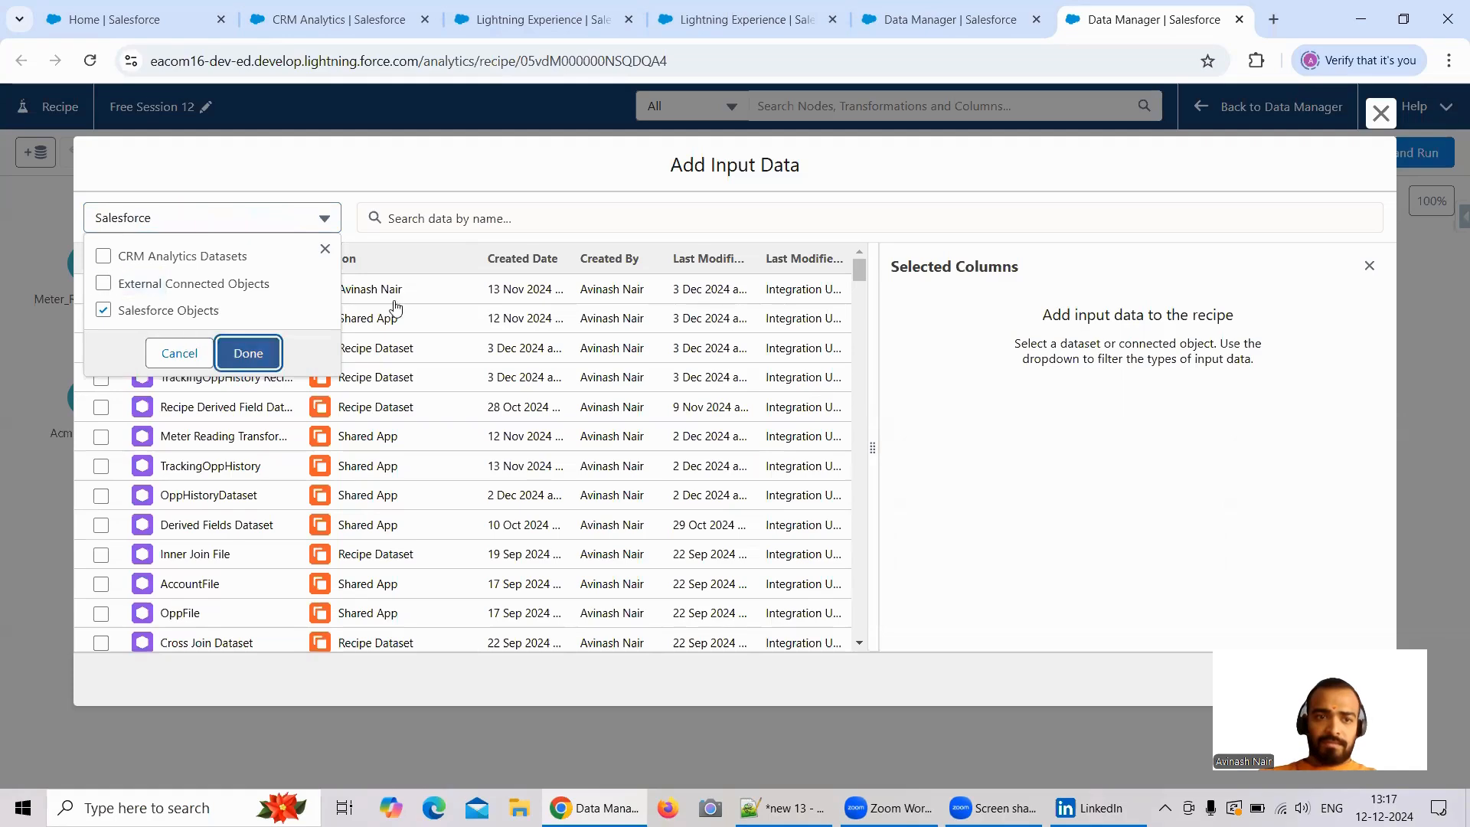
Add the OpportunityHistory object from SFDC_LOCAL to the recipe as an input node
{"action": "left_click", "coordinate": [480, 220]}
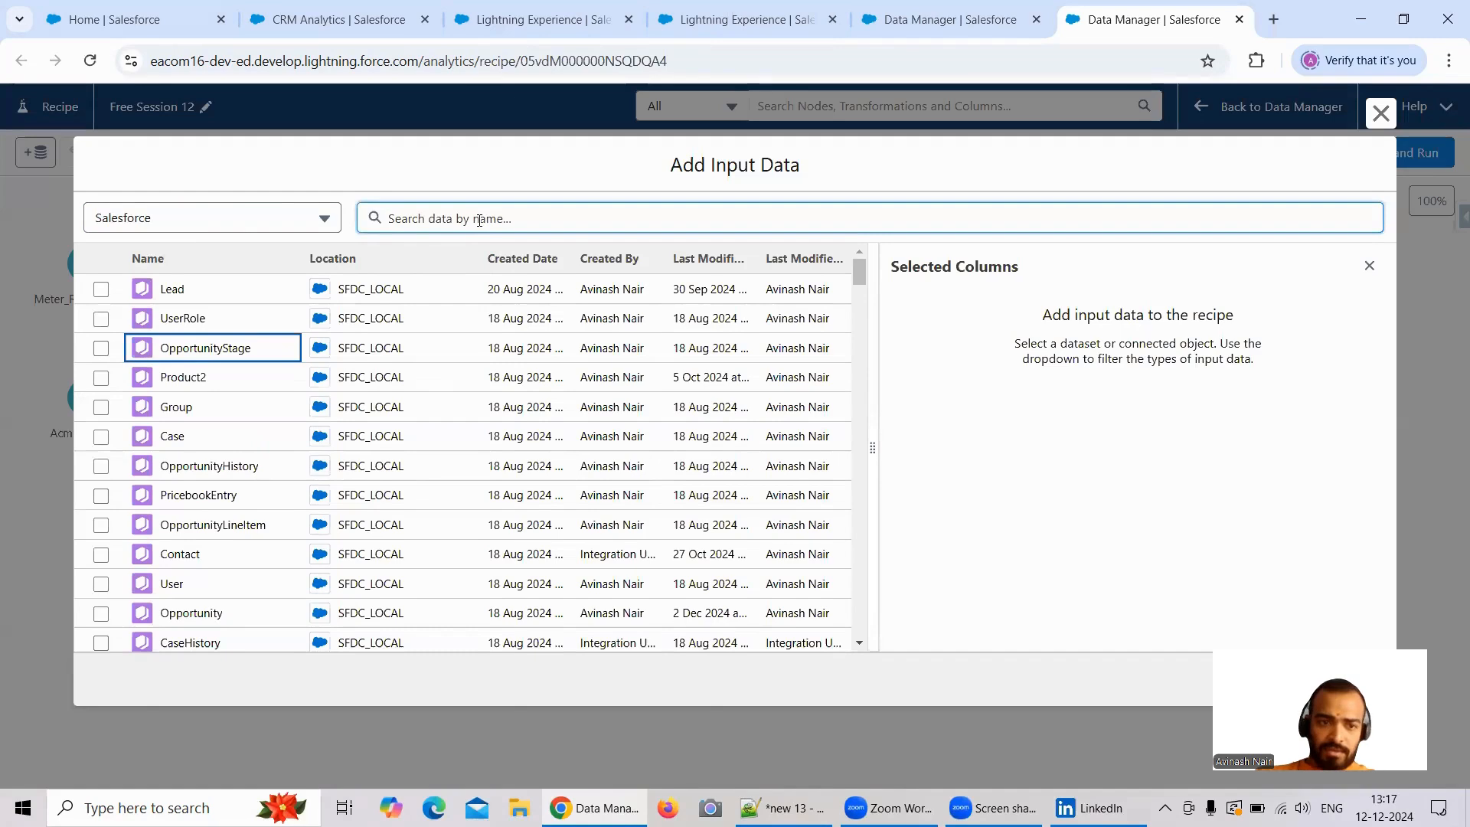
{"action": "left_click", "coordinate": [231, 488]}
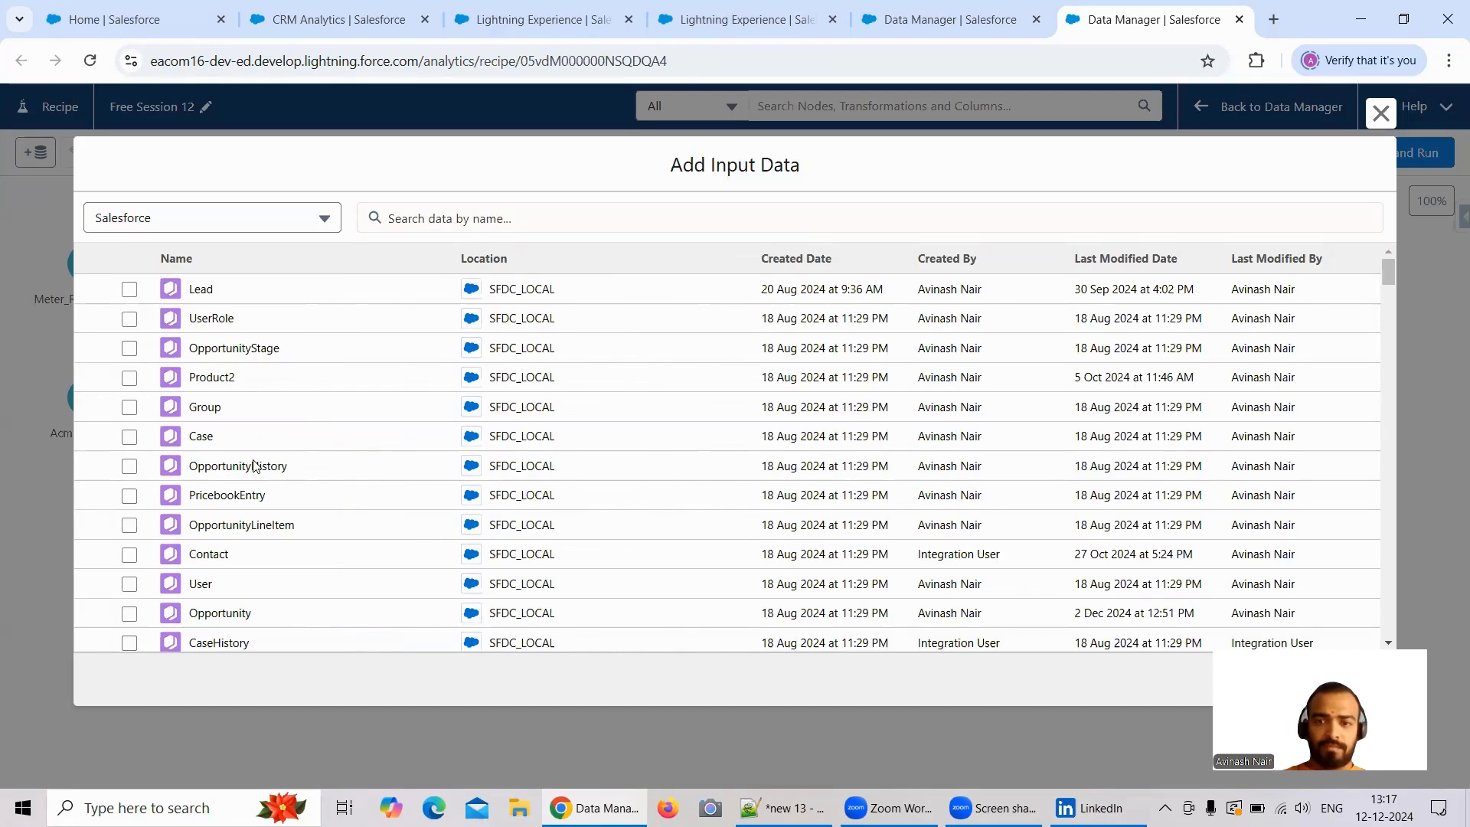
{"action": "left_click", "coordinate": [131, 466]}
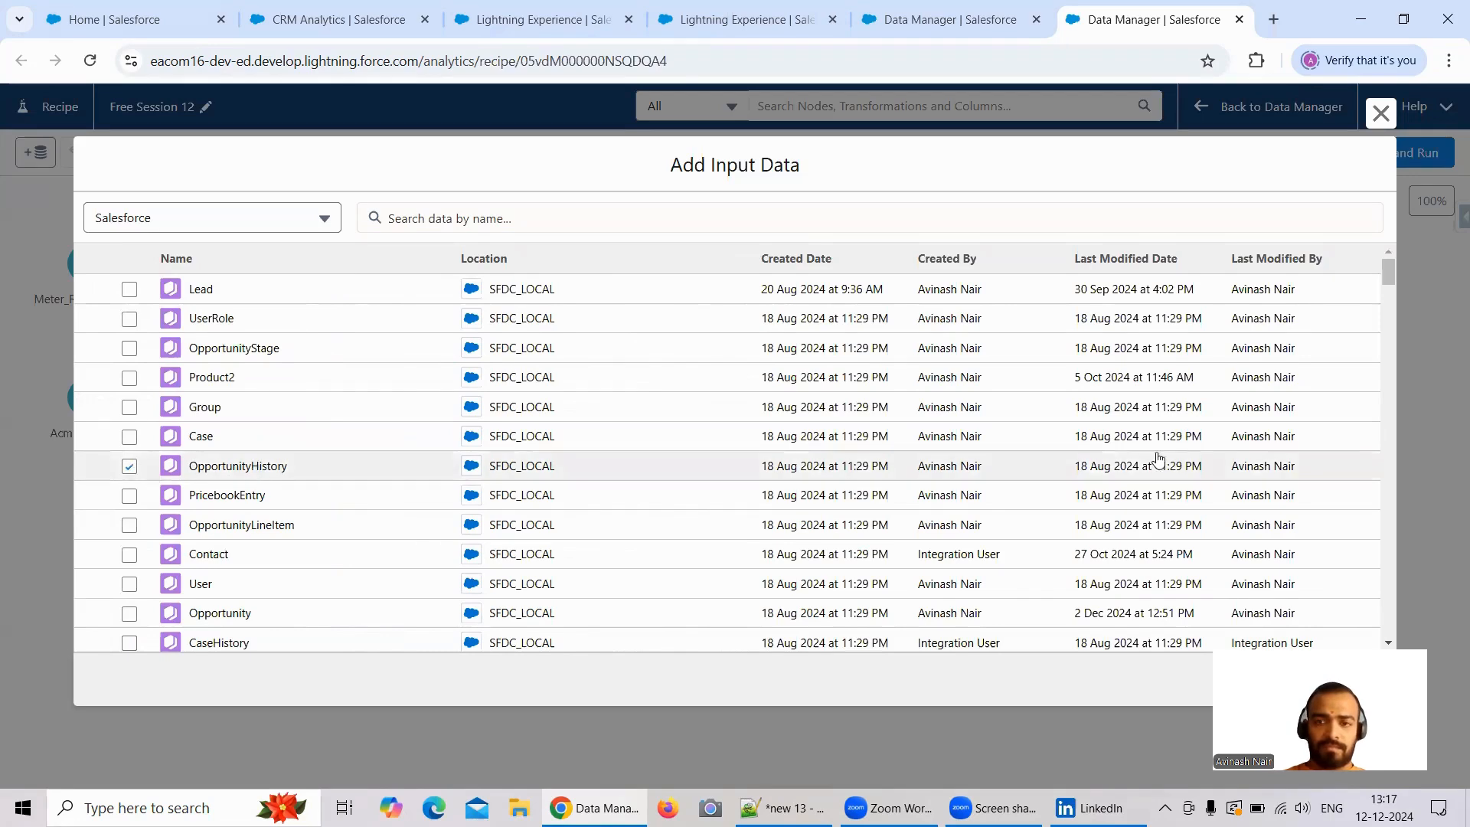
{"action": "scroll", "coordinate": [1210, 474], "scroll_direction": "down", "scroll_amount": 1}
{"action": "scroll", "coordinate": [1256, 536], "scroll_direction": "up", "scroll_amount": 1}
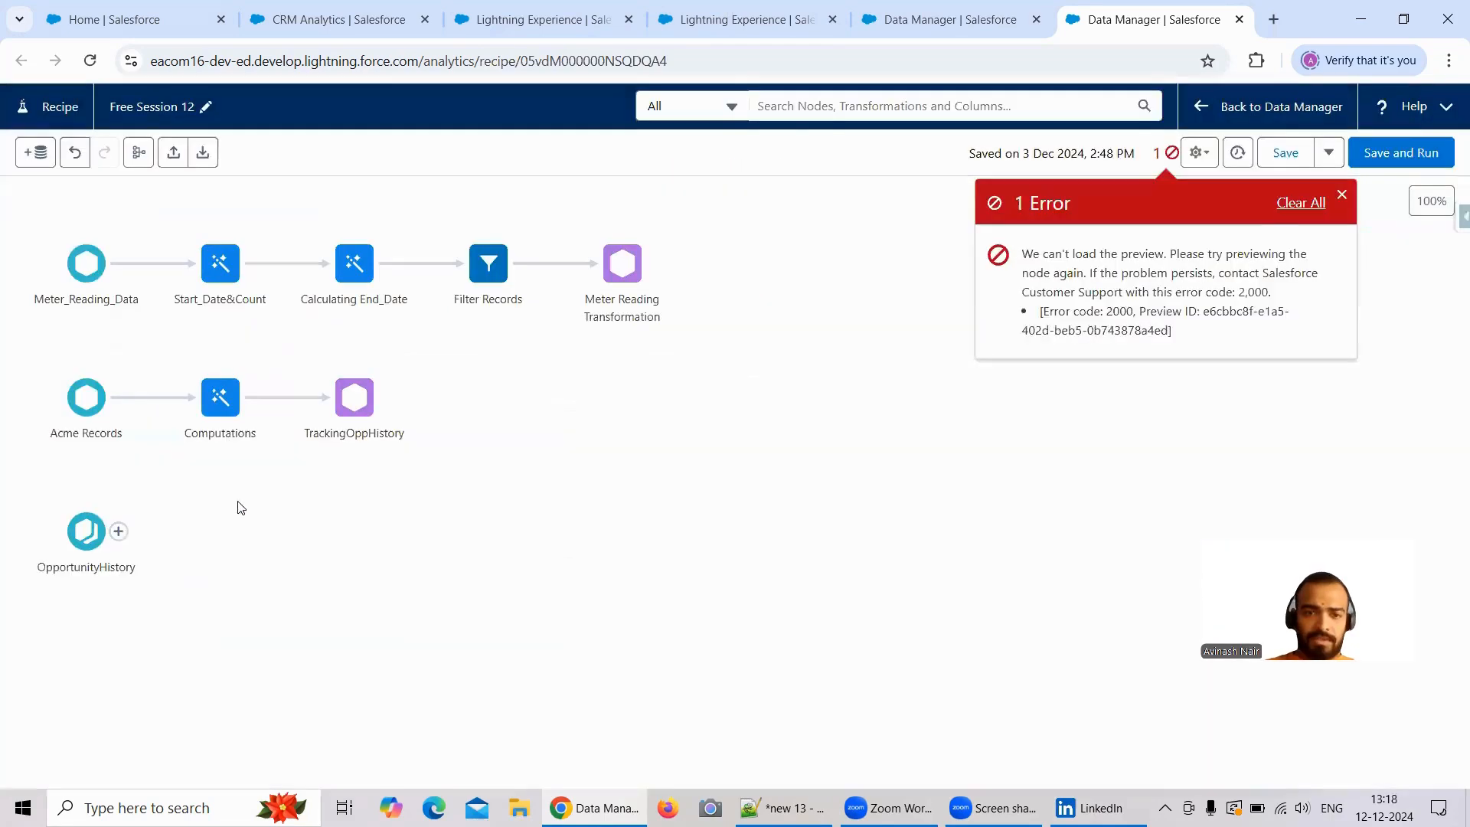
Review which input columns are selected for the OpportunityHistory node, then close the column selection unchanged
{"action": "left_click", "coordinate": [83, 539]}
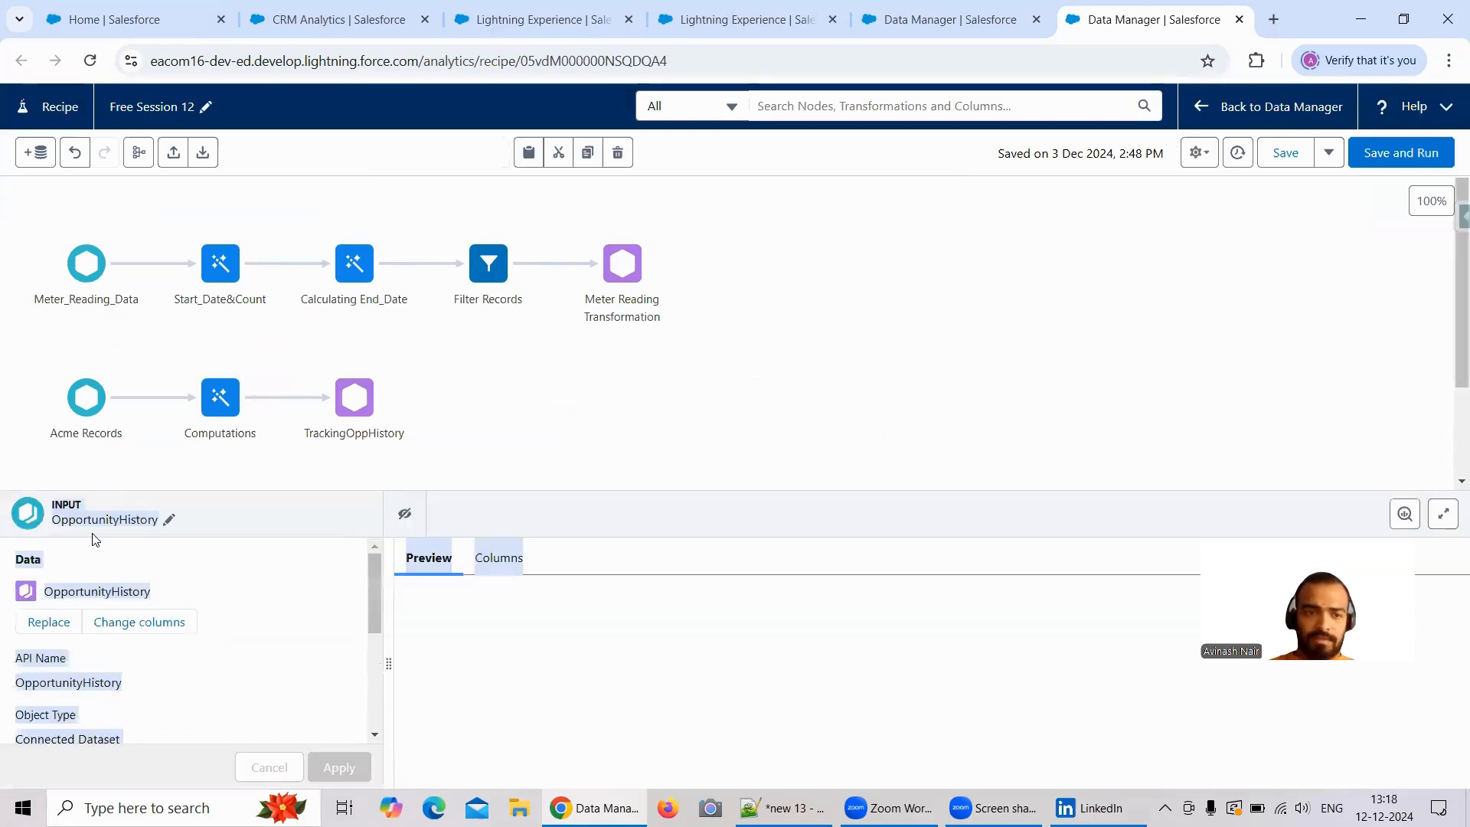
{"action": "left_click", "coordinate": [173, 619]}
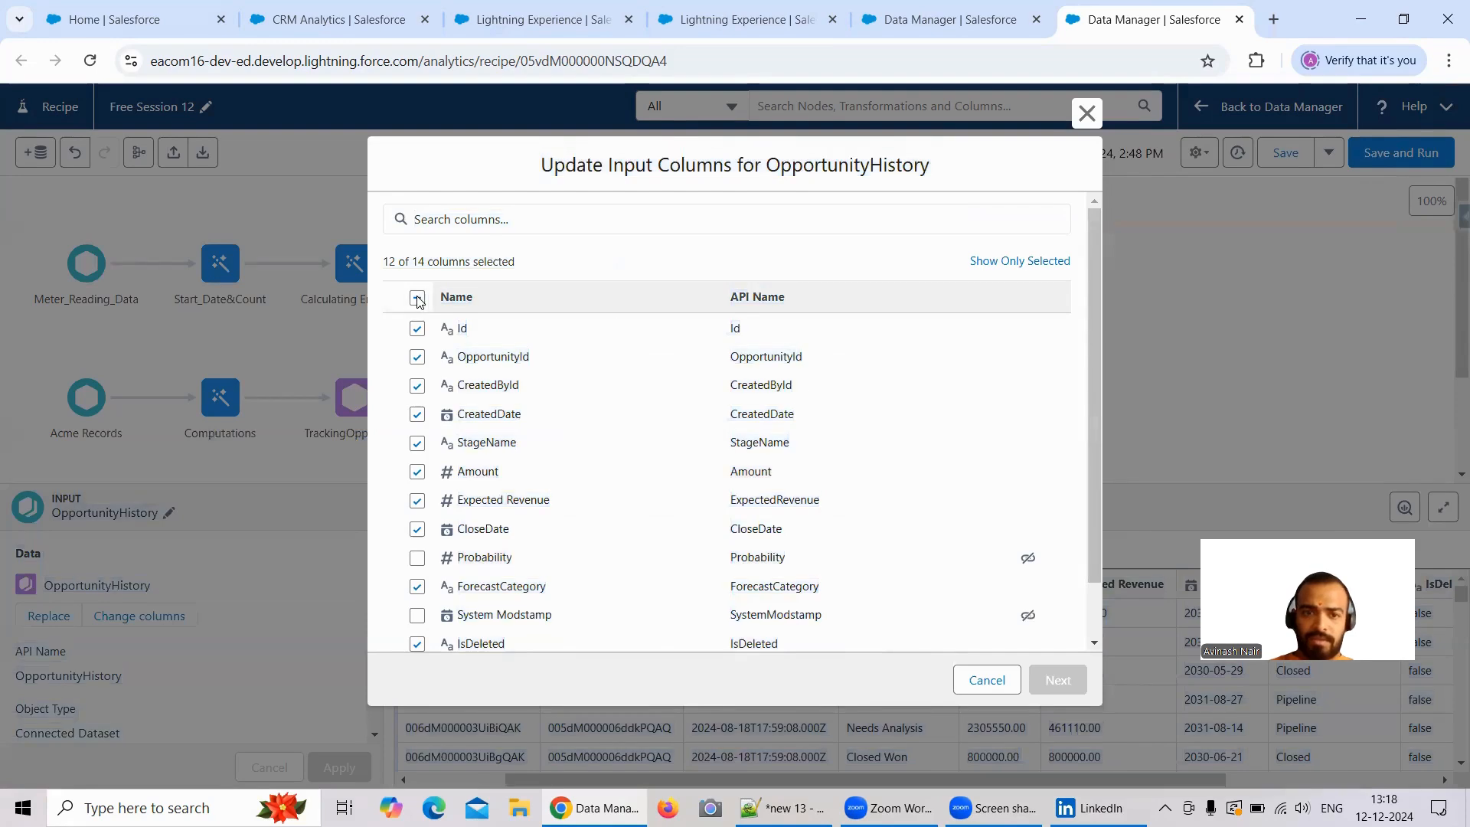
{"action": "scroll", "coordinate": [640, 447], "scroll_direction": "down", "scroll_amount": 2}
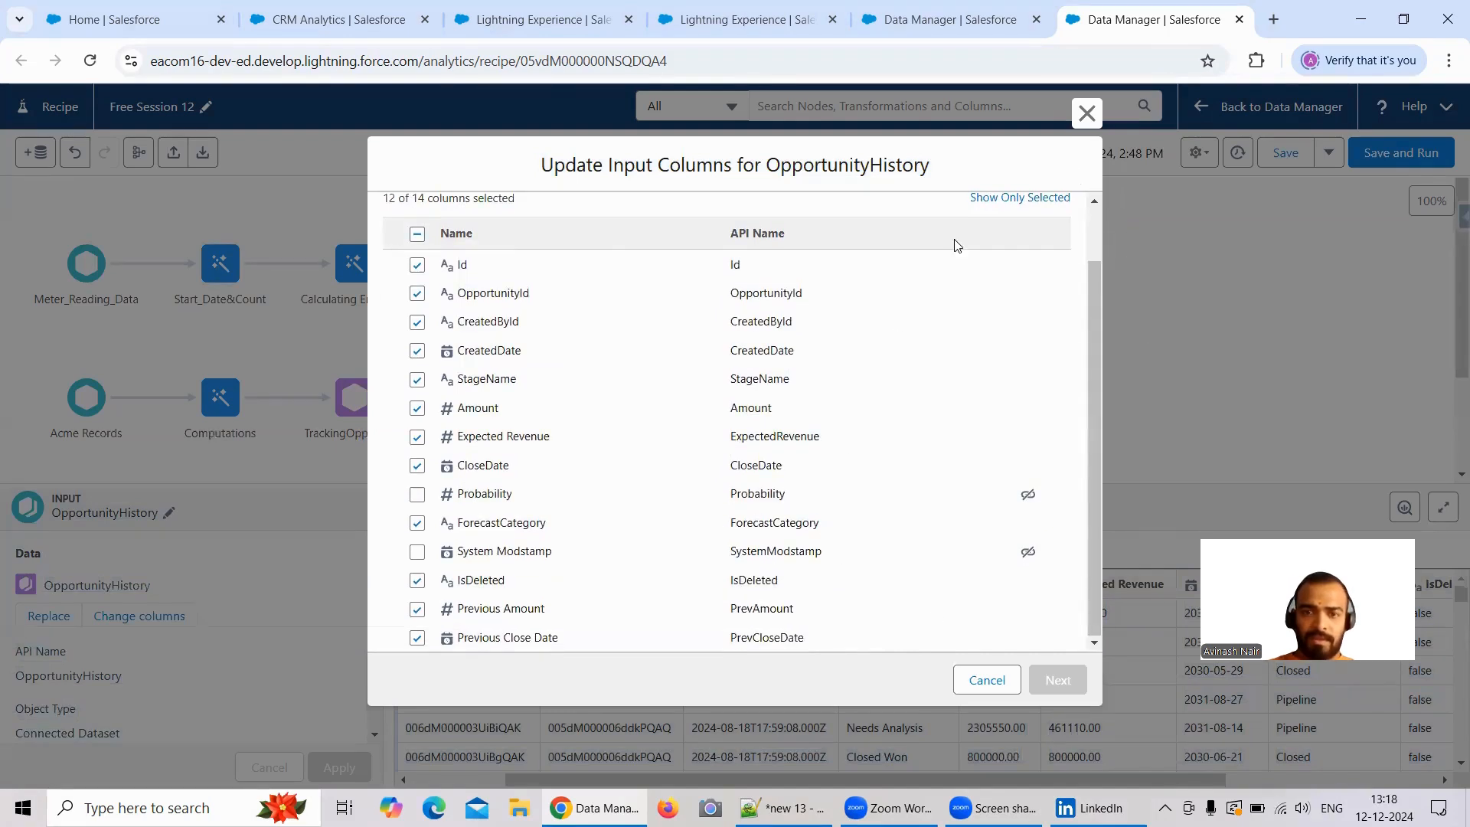
{"action": "left_click", "coordinate": [1086, 113]}
{"action": "left_click", "coordinate": [293, 463]}
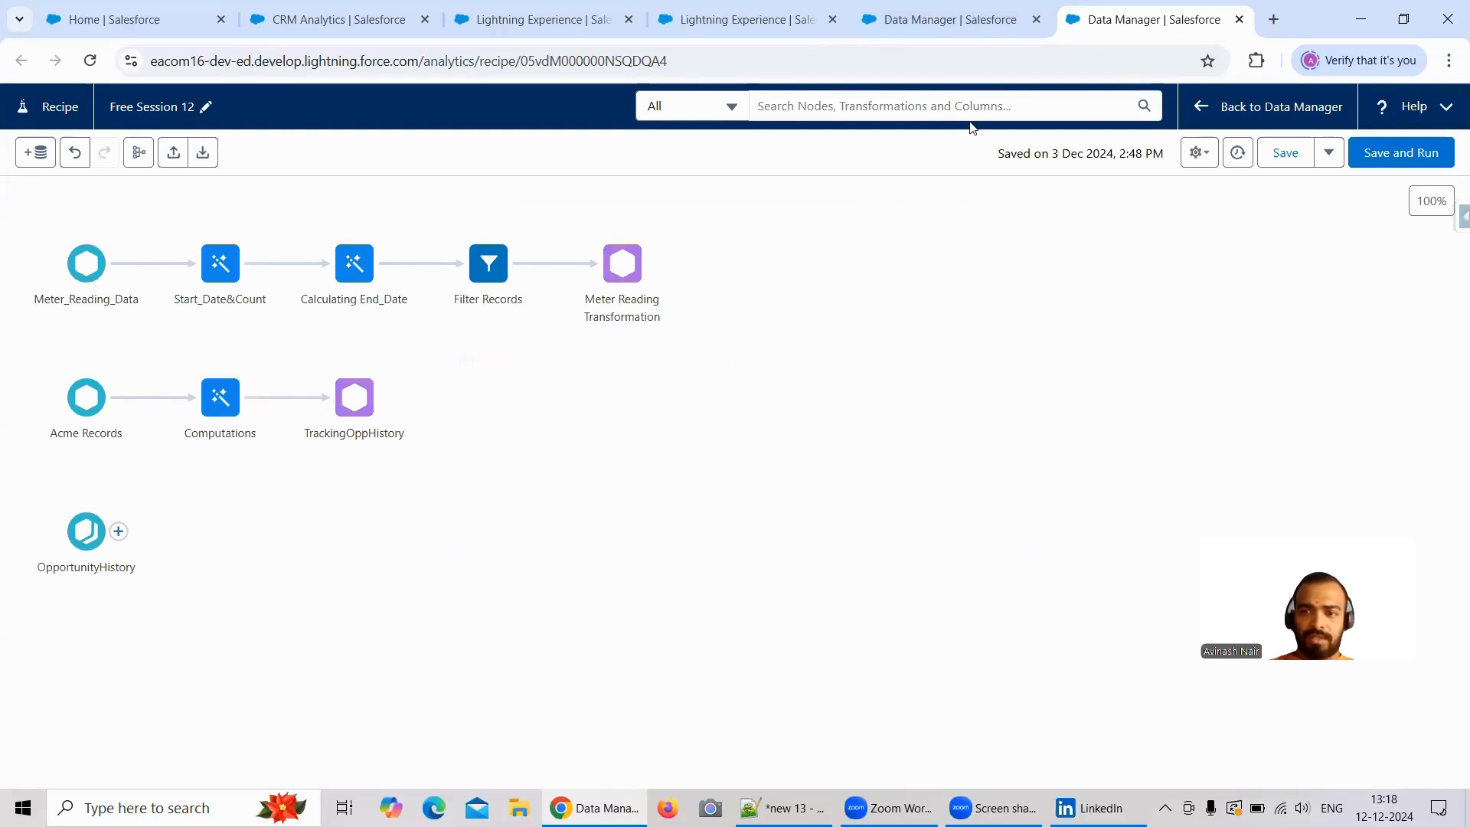
{"action": "left_click_drag", "start_coordinate": [1264, 609], "coordinate": [1276, 694]}
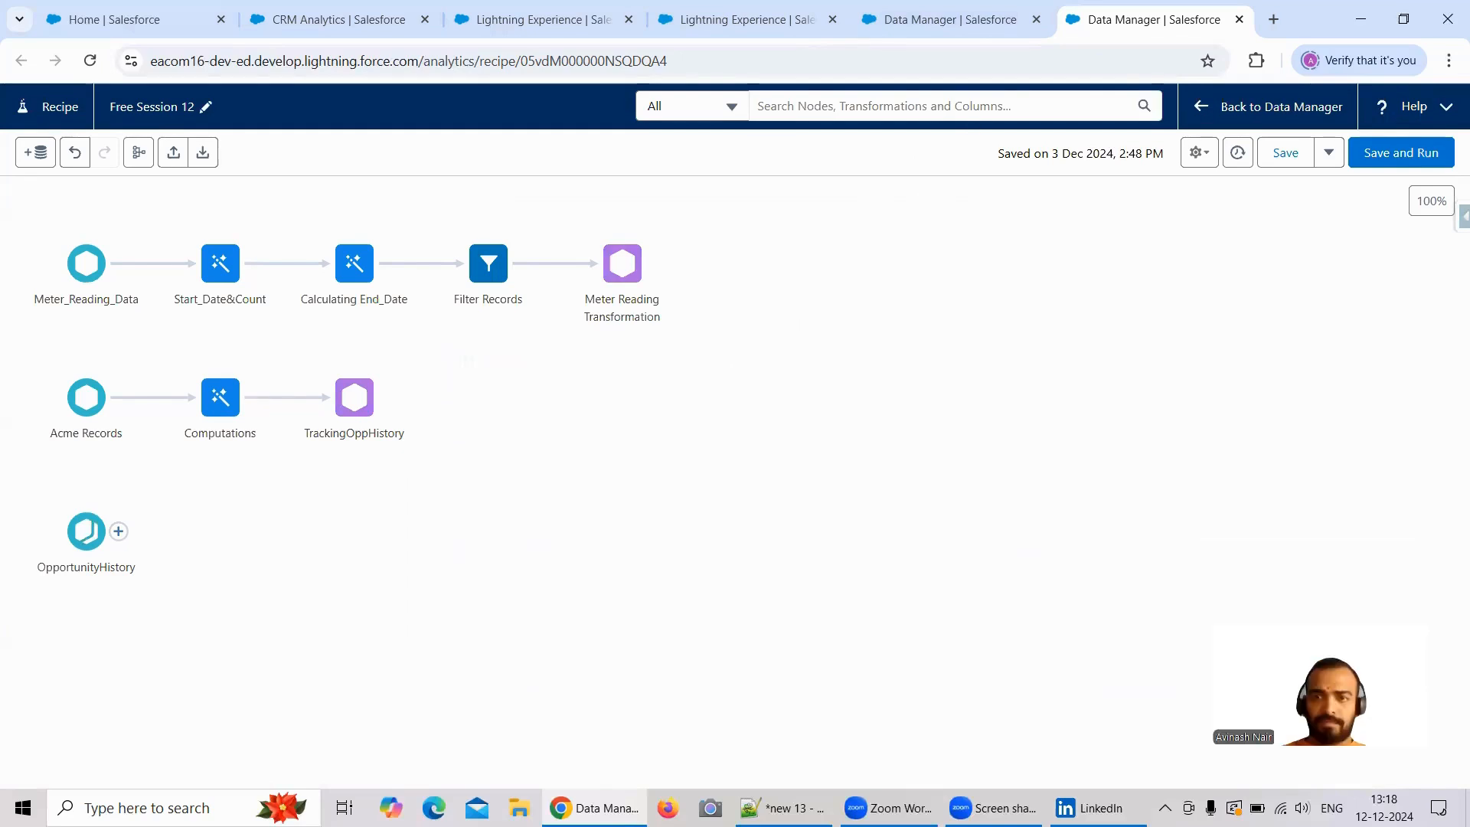
{"action": "left_click", "coordinate": [949, 21]}
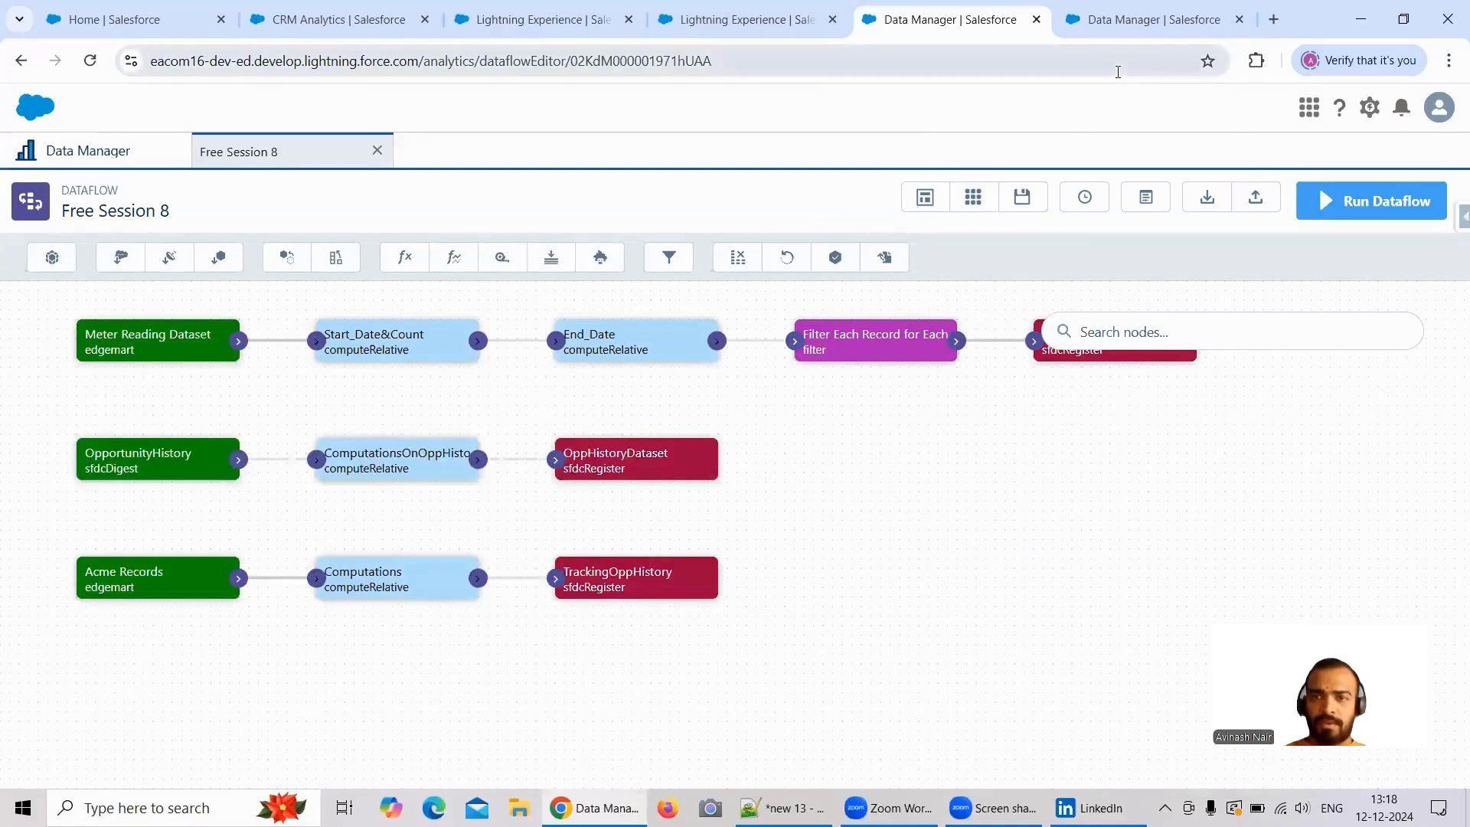
{"action": "left_click", "coordinate": [1114, 27]}
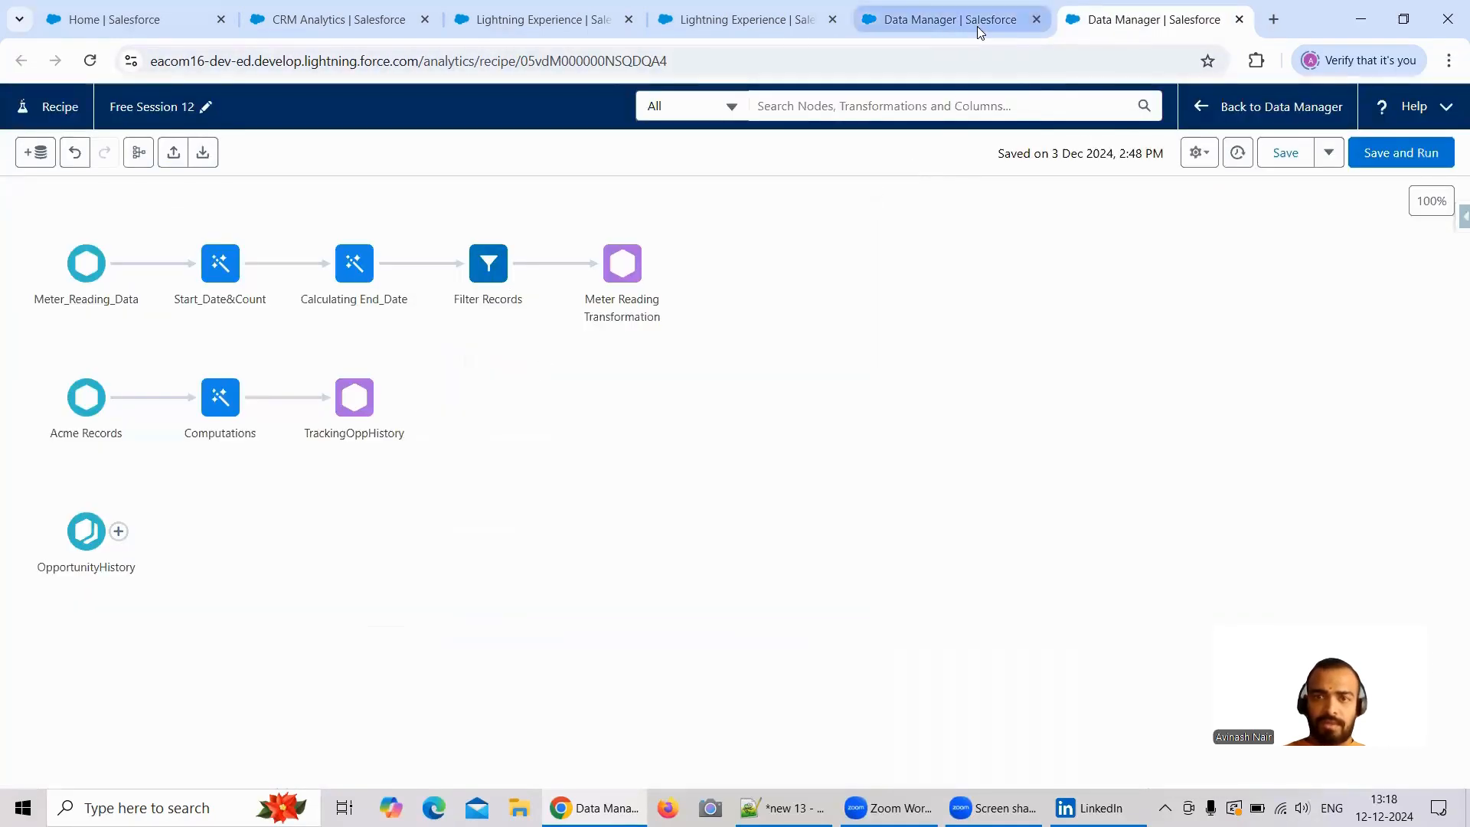
Add a Transform node after the OpportunityHistory input in the recipe
{"action": "left_click", "coordinate": [119, 531]}
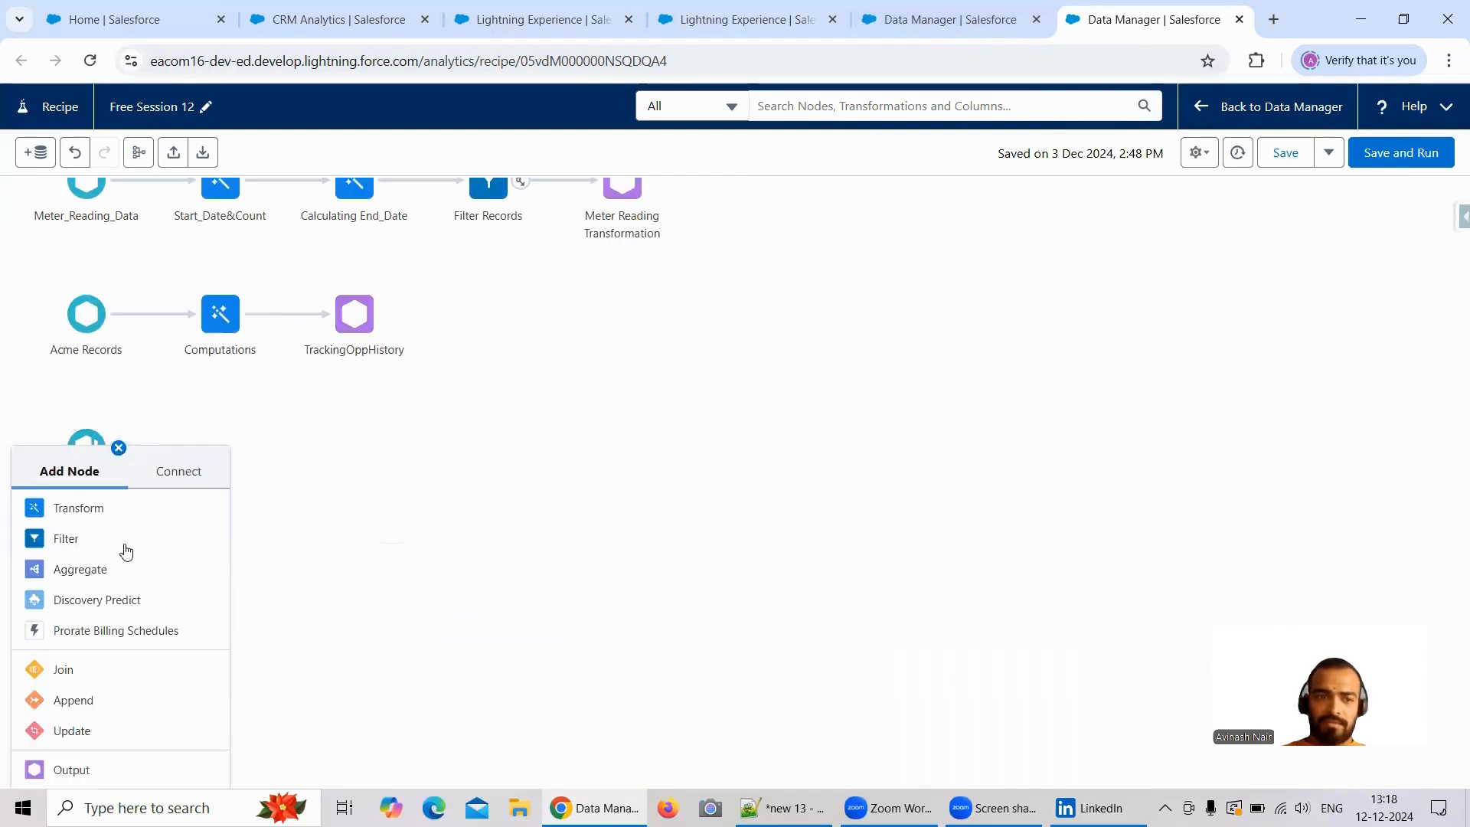
{"action": "left_click", "coordinate": [81, 508]}
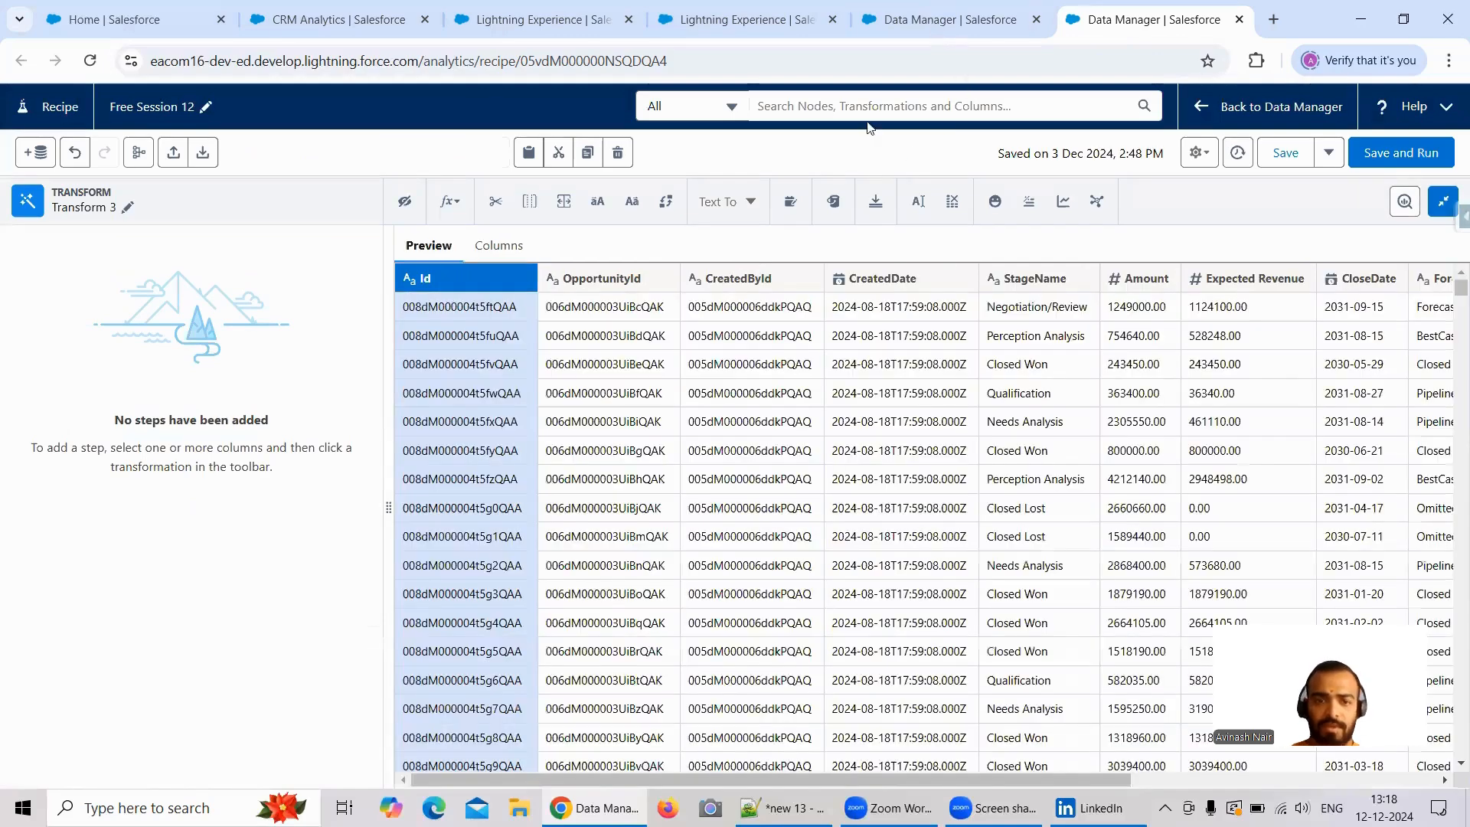
Check the partition, order and computed fields of ComputationsOnOppHistory in the Free Session 8 dataflow, then return to the recipe's transform
{"action": "left_click", "coordinate": [933, 23]}
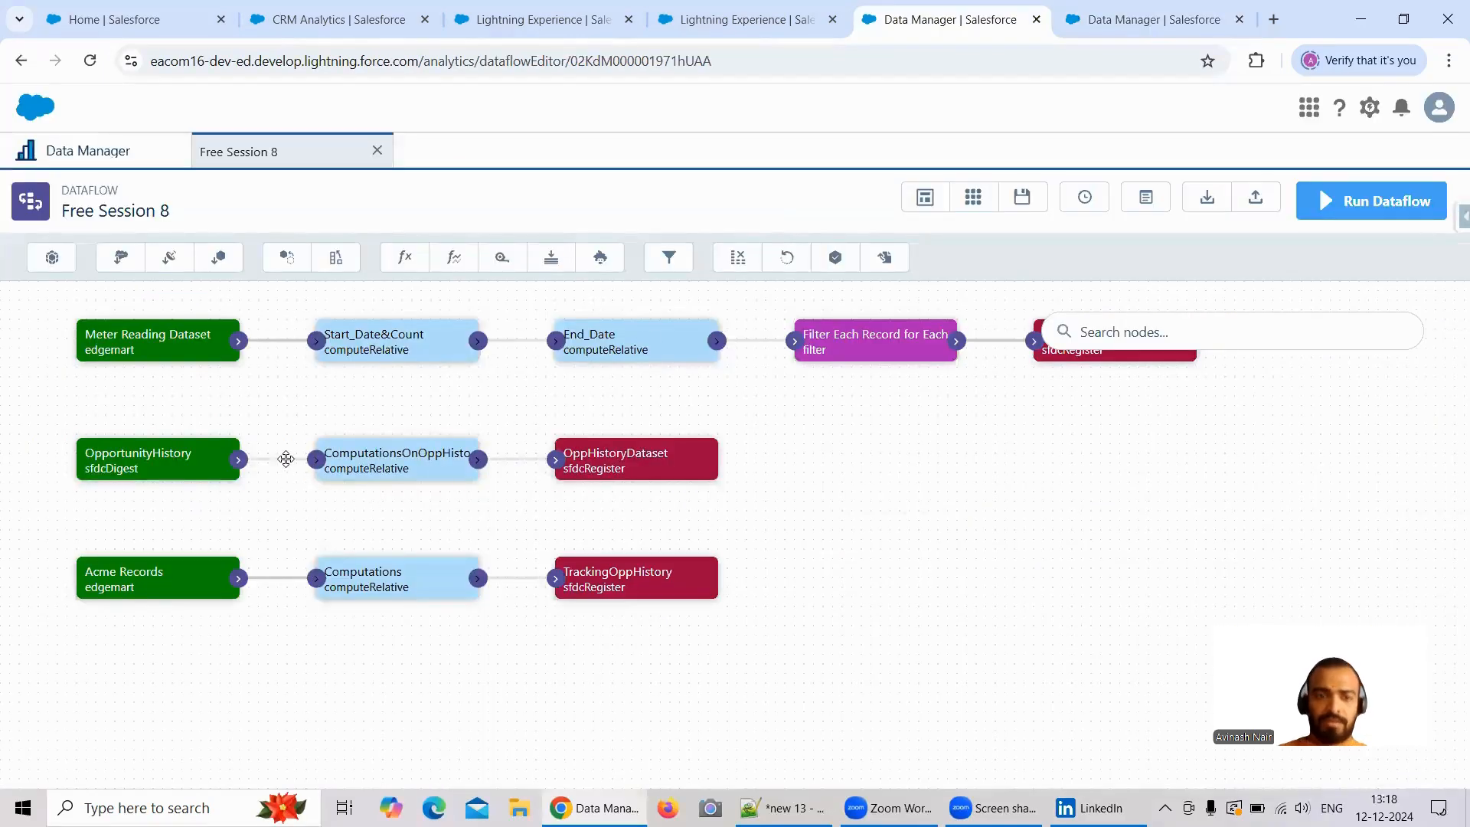
{"action": "left_click", "coordinate": [397, 463]}
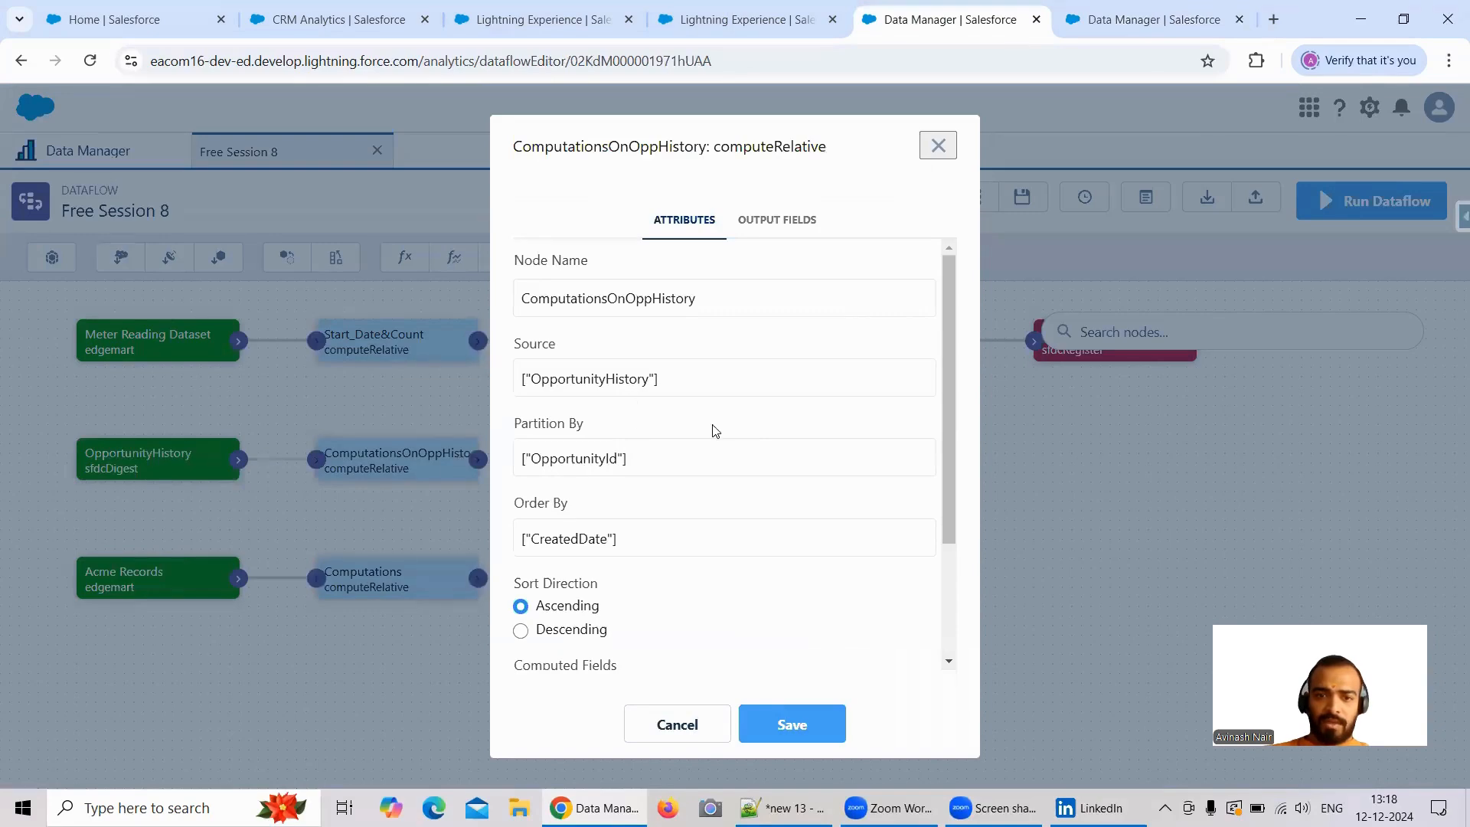
{"action": "scroll", "coordinate": [715, 431], "scroll_direction": "down", "scroll_amount": 1}
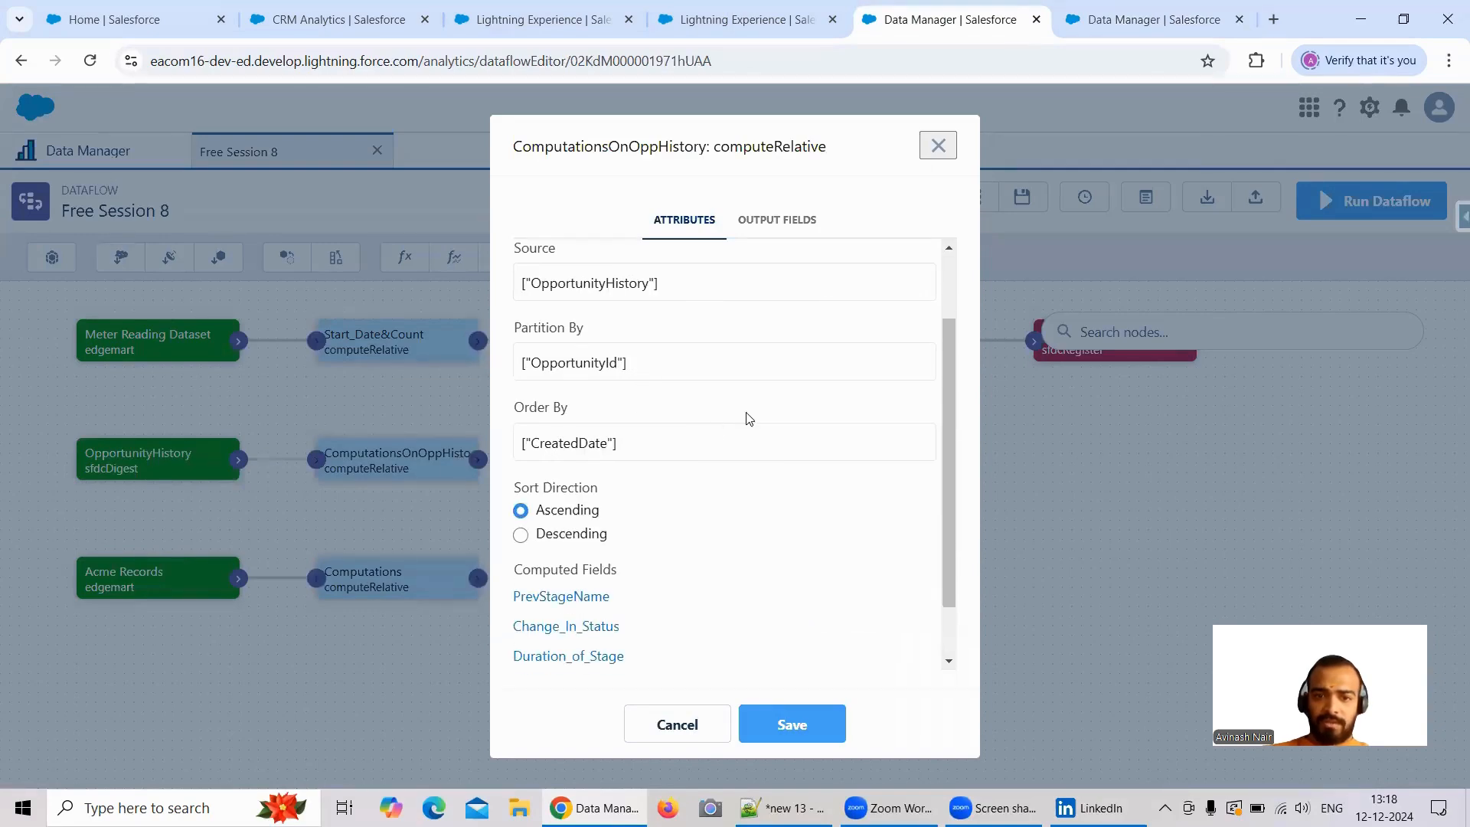
{"action": "left_click", "coordinate": [1102, 22]}
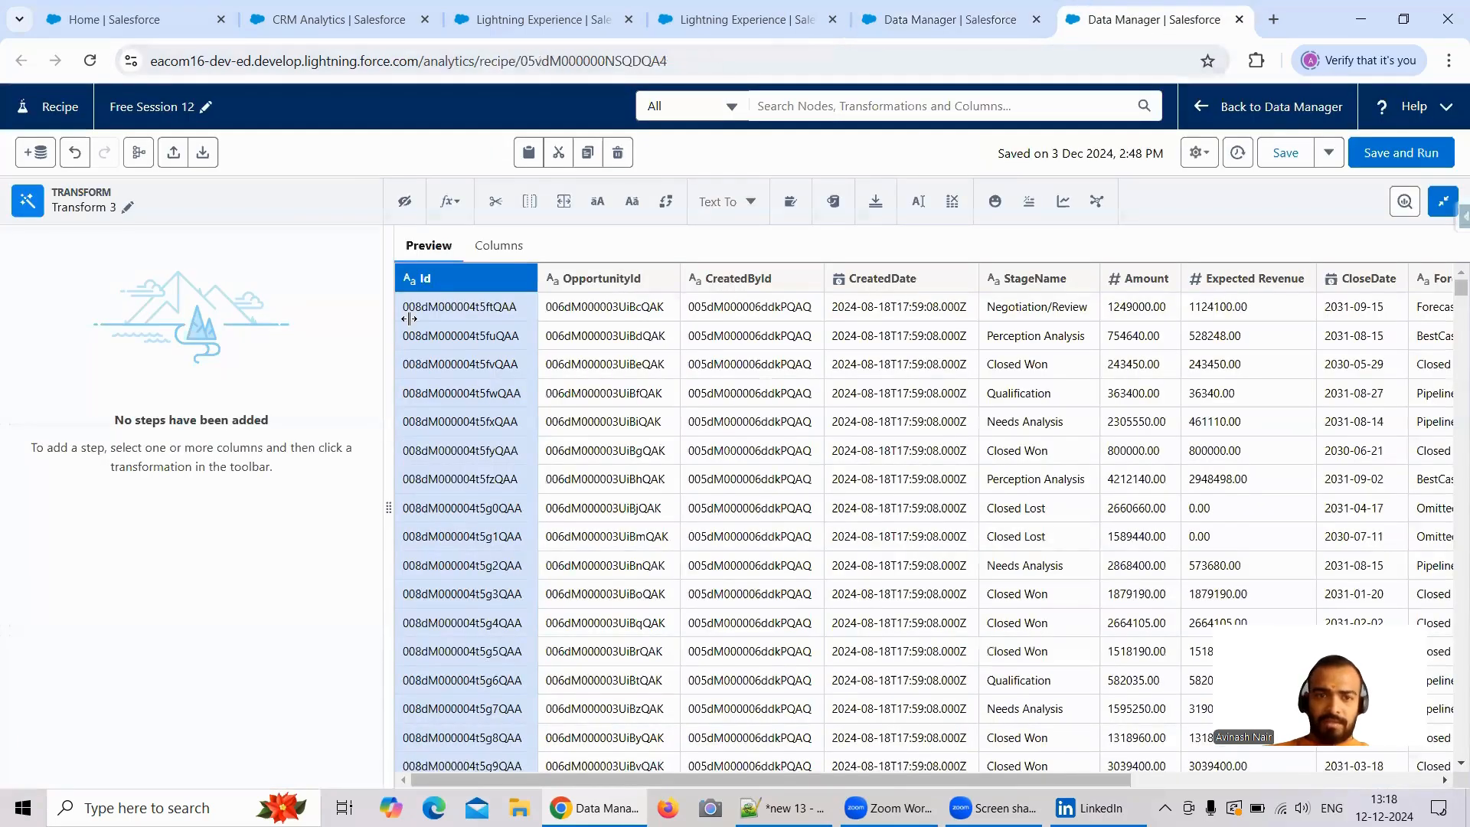
Start a custom formula in the new Transform node and enable the multiple row formula option
{"action": "left_click", "coordinate": [1442, 201]}
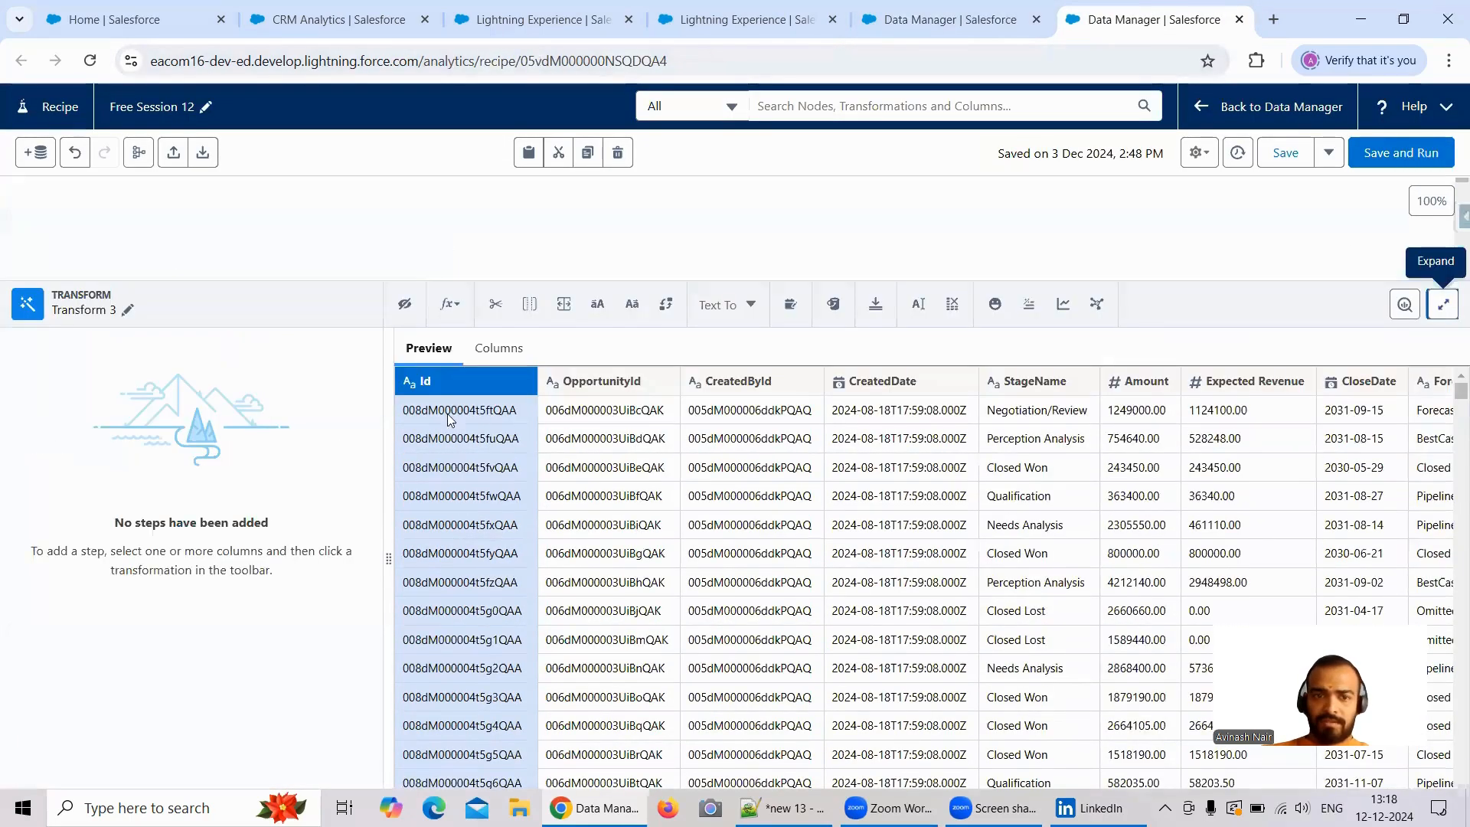
{"action": "left_click", "coordinate": [449, 508]}
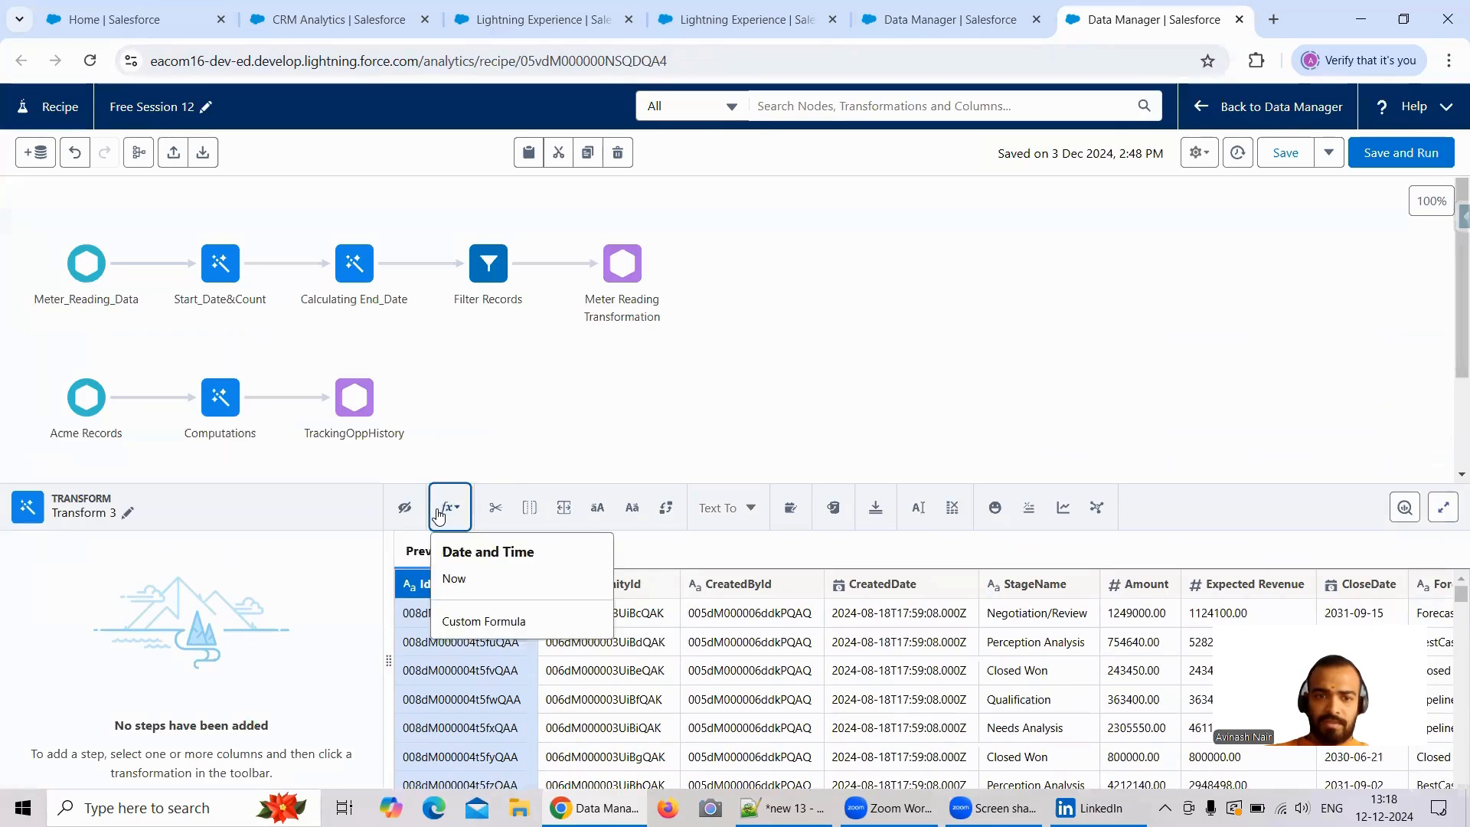
{"action": "left_click", "coordinate": [479, 621]}
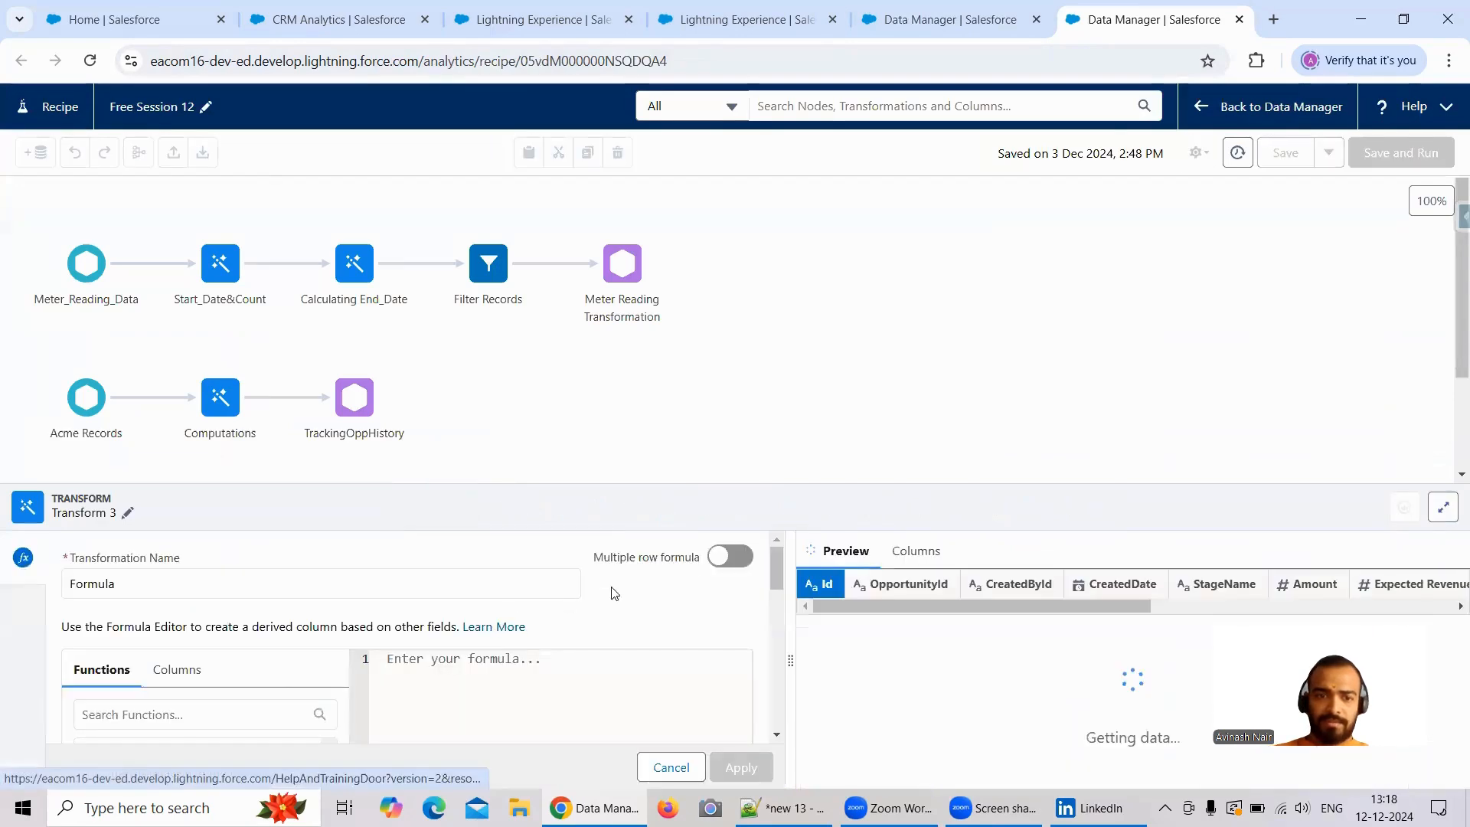
{"action": "left_click", "coordinate": [746, 563]}
{"action": "left_click_drag", "start_coordinate": [776, 571], "coordinate": [790, 678]}
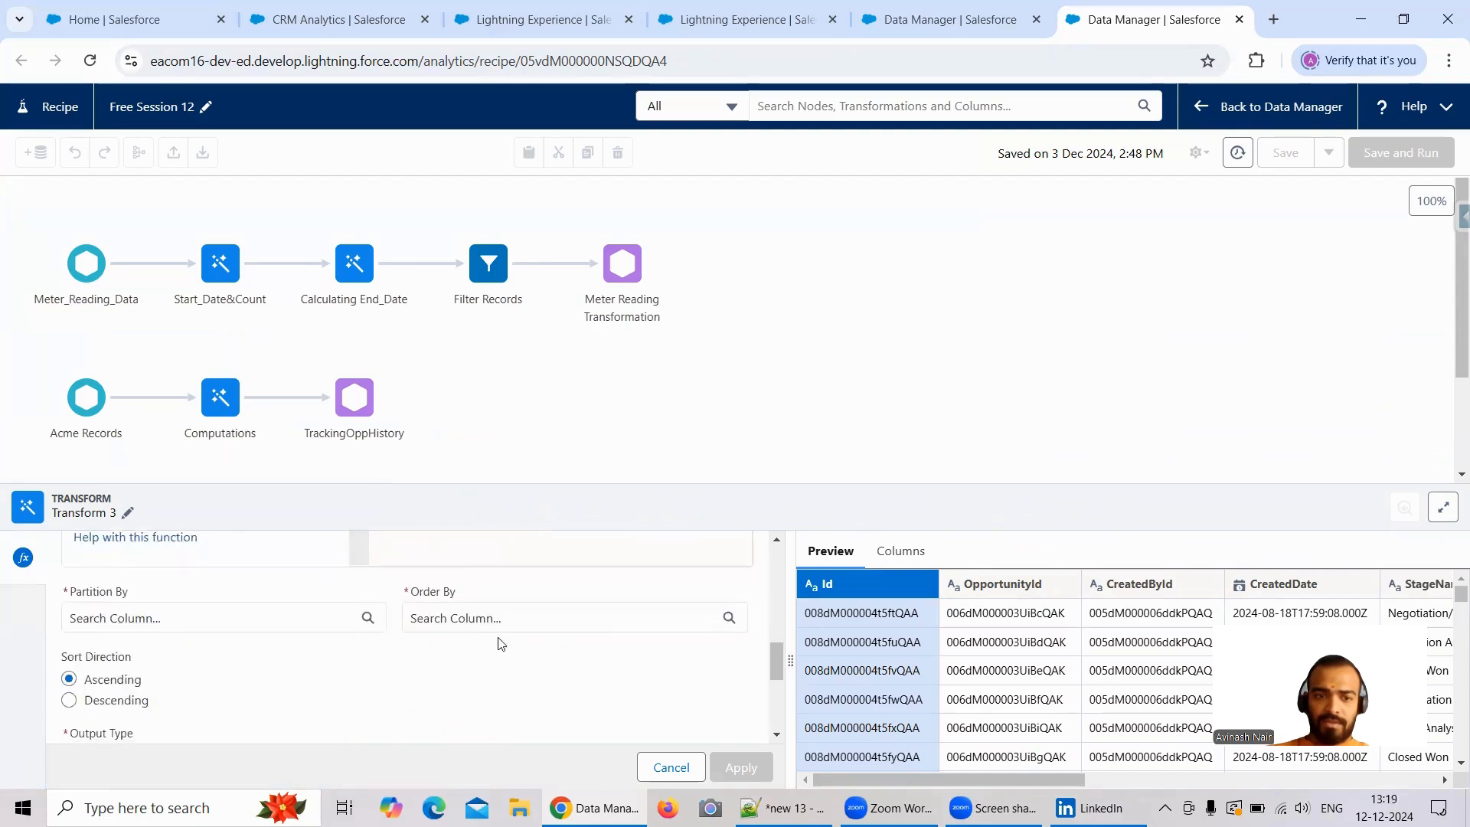
Partition the formula by OpportunityId and order it by CreatedDate, matching ComputationsOnOppHistory in the Free Session 8 dataflow
{"action": "left_click", "coordinate": [919, 29]}
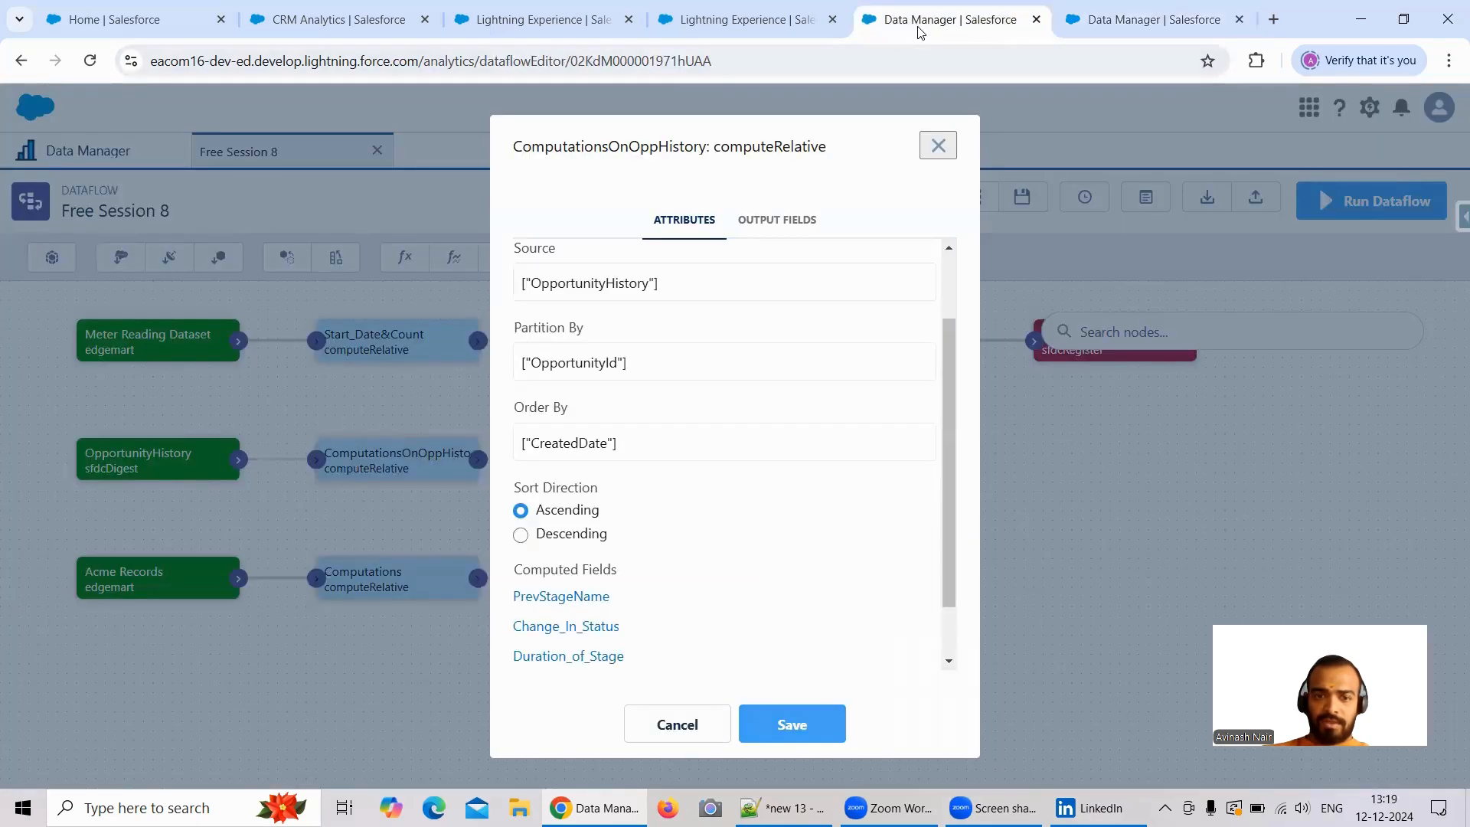
{"action": "left_click", "coordinate": [1087, 29]}
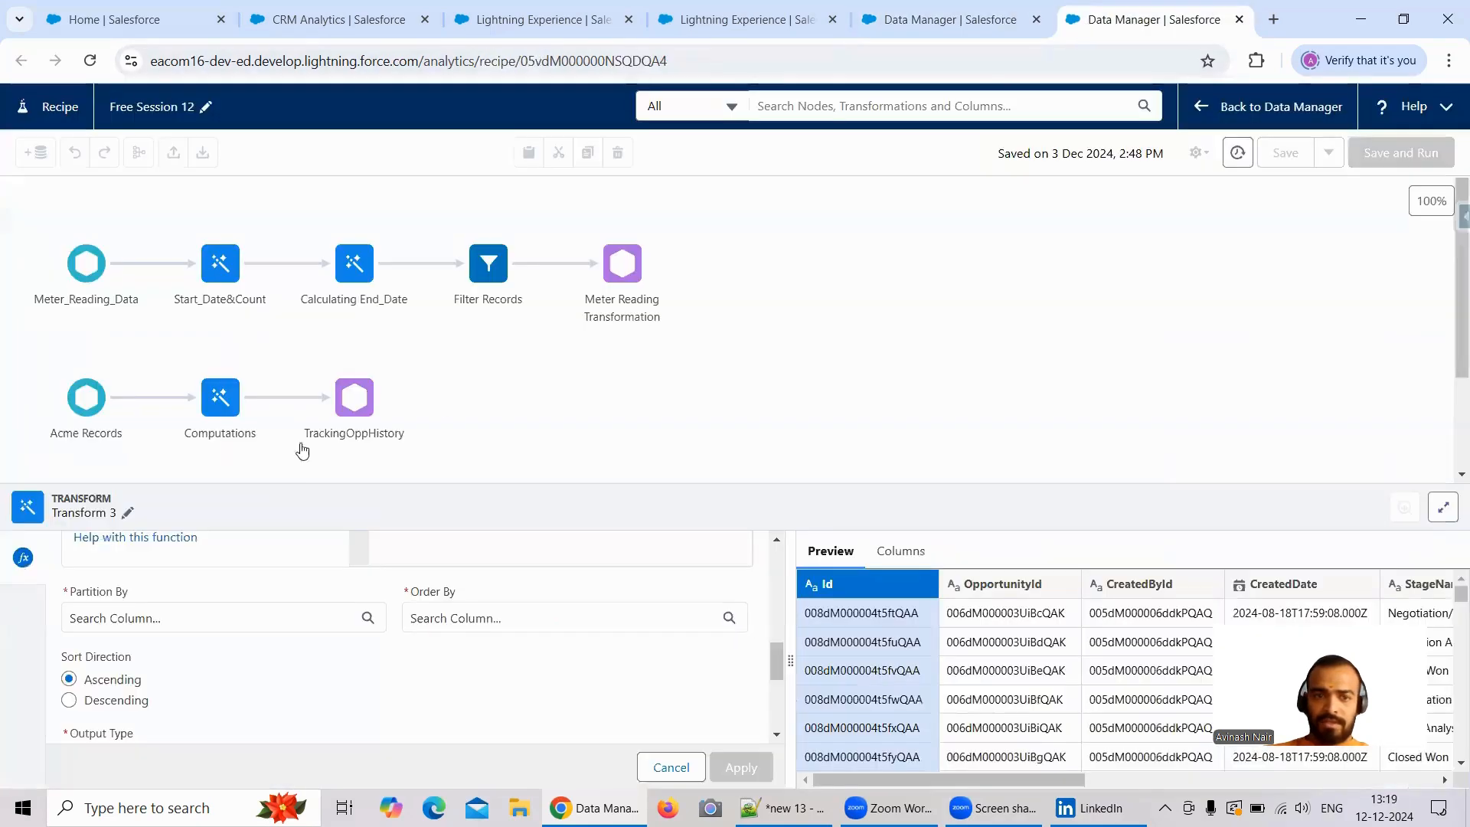
{"action": "left_click", "coordinate": [165, 618]}
{"action": "left_click", "coordinate": [181, 471]}
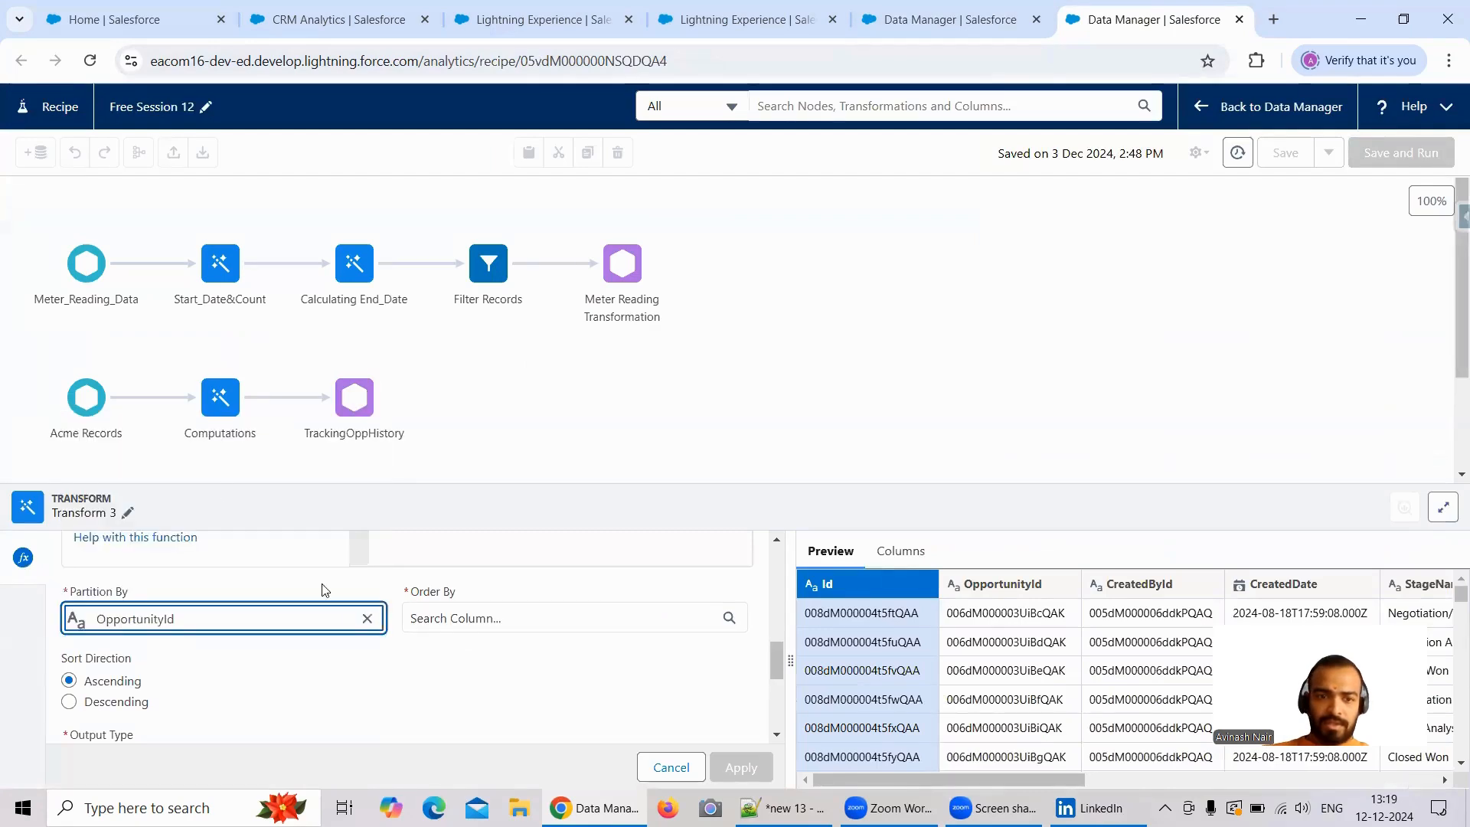
{"action": "left_click", "coordinate": [485, 624]}
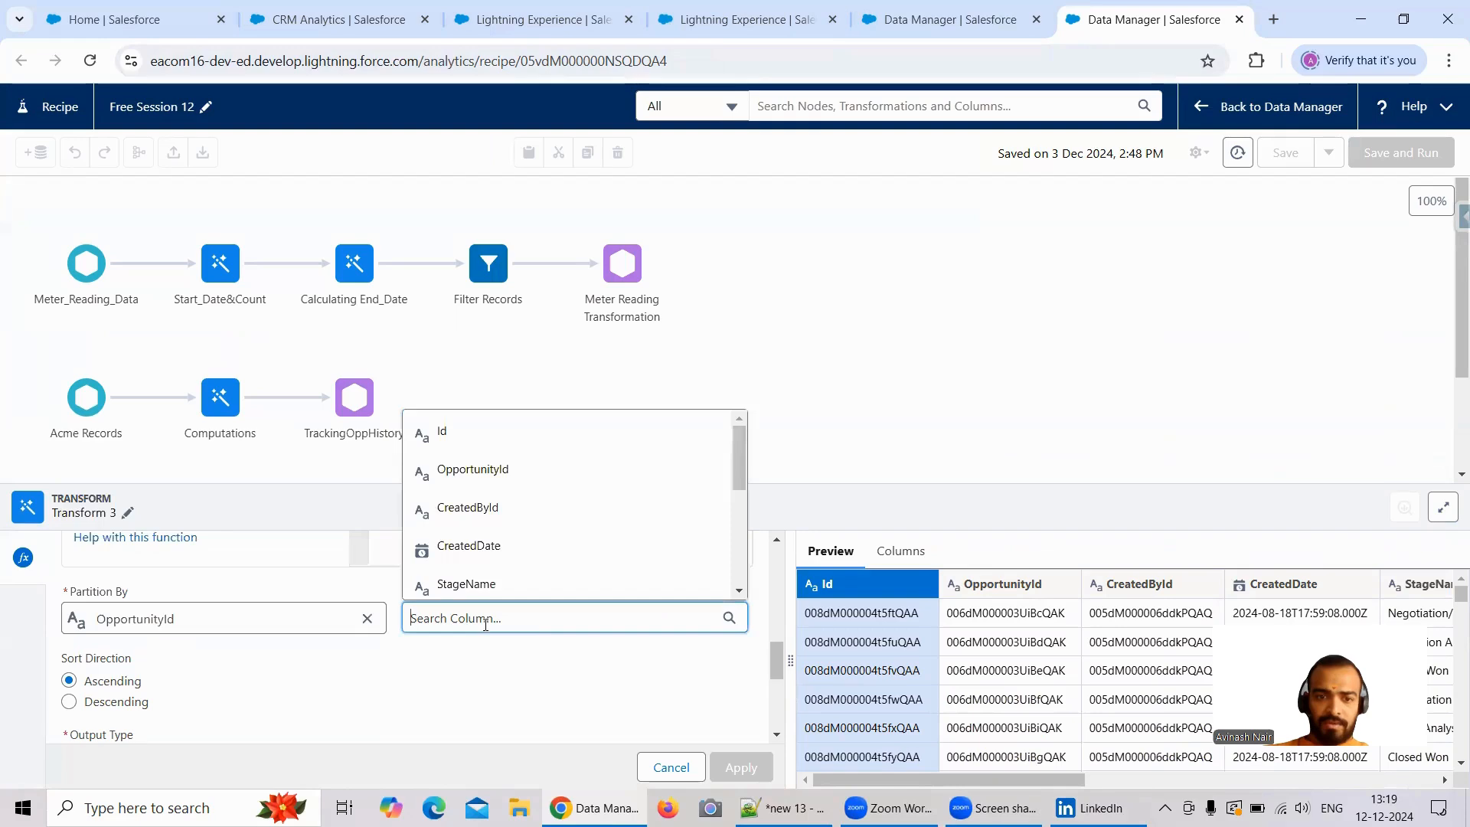
{"action": "left_click", "coordinate": [488, 546]}
Copy the name of the PrevStageName computed field from ComputationsOnOppHistory in the Free Session 8 dataflow, and return to the recipe
{"action": "left_click", "coordinate": [921, 31]}
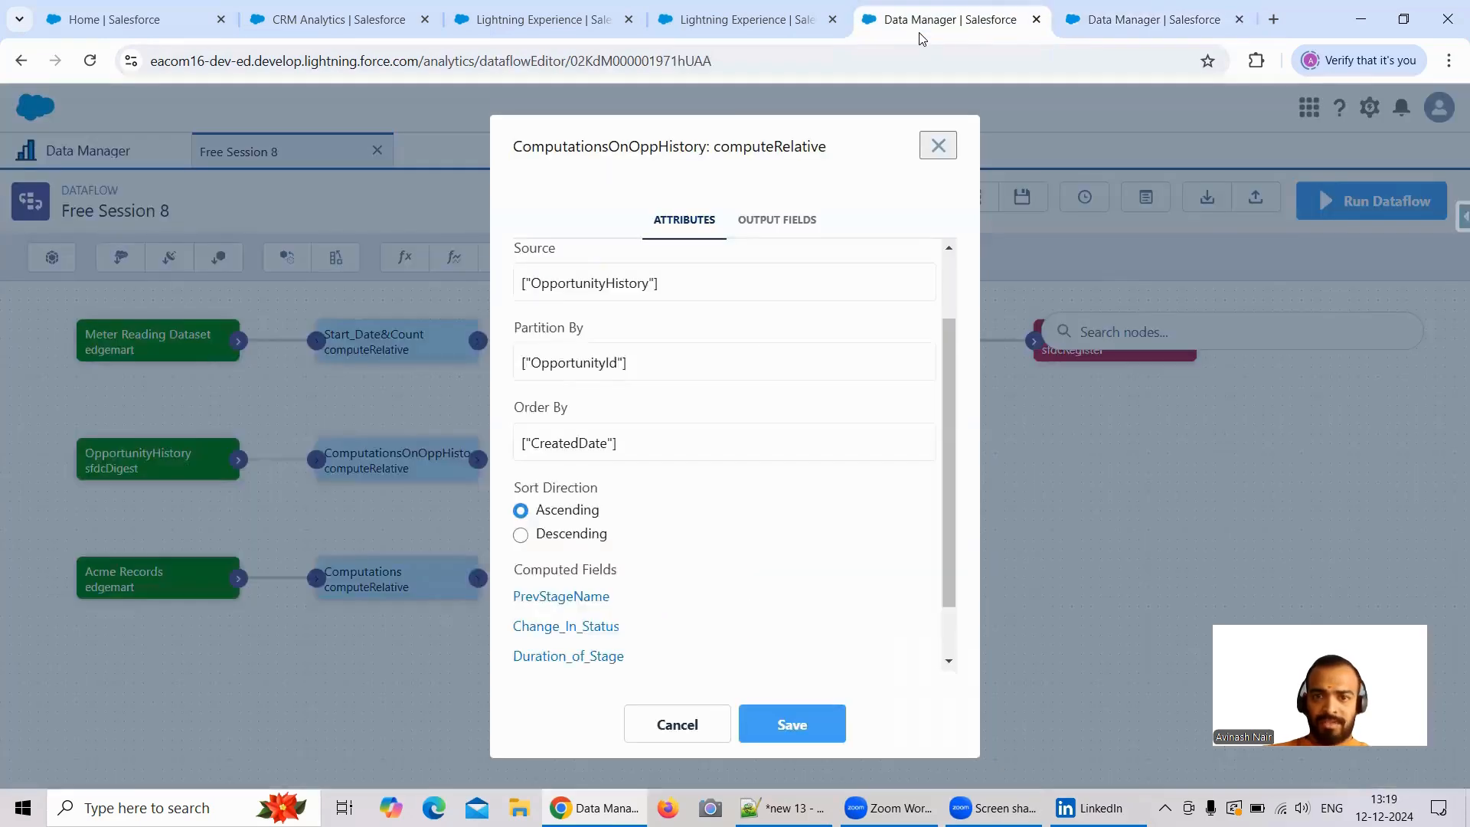
{"action": "left_click", "coordinate": [586, 605]}
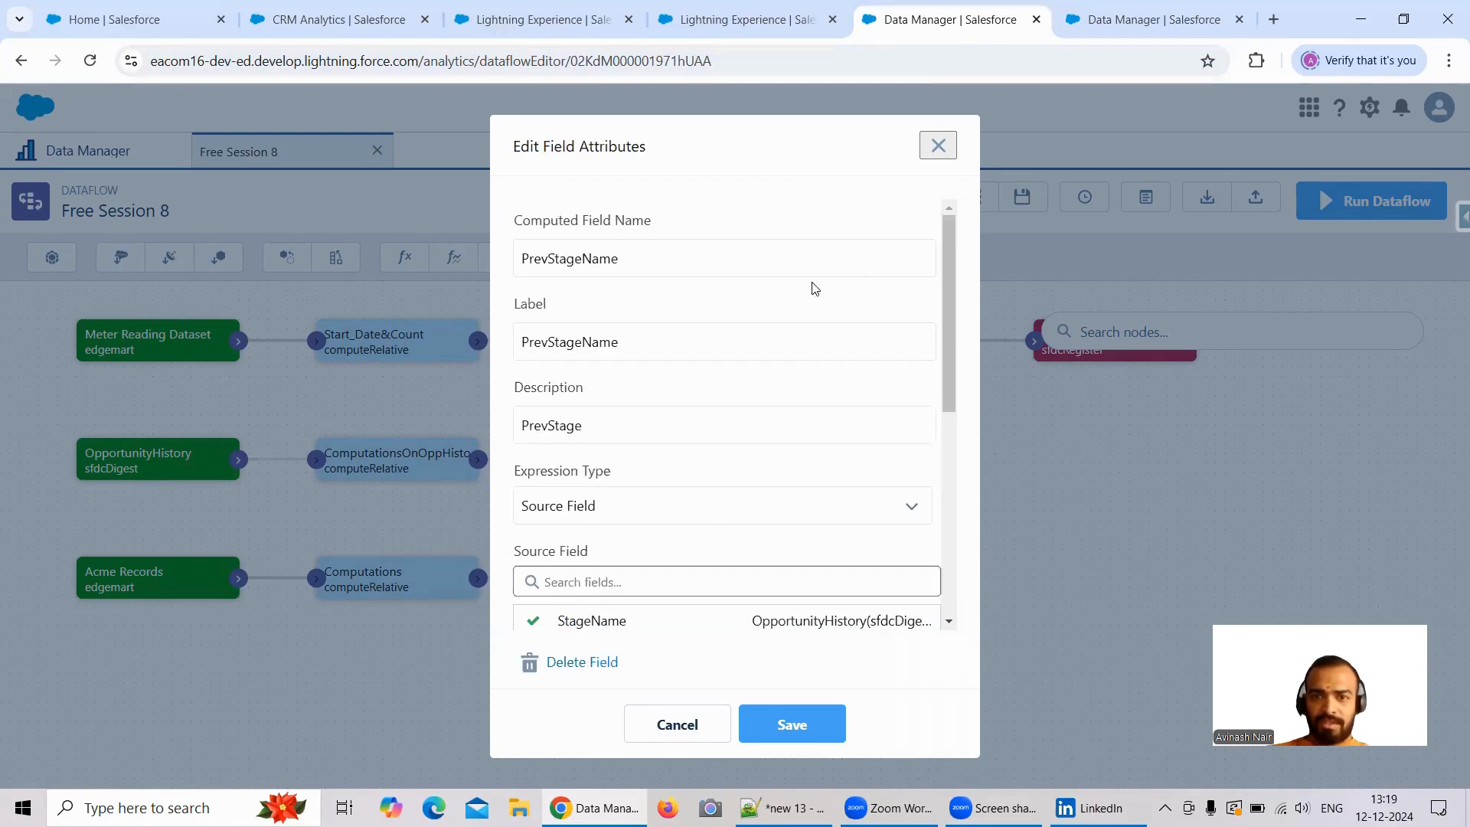
{"action": "left_click_drag", "start_coordinate": [649, 259], "coordinate": [522, 258]}
{"action": "key", "text": "ctrl+c"}
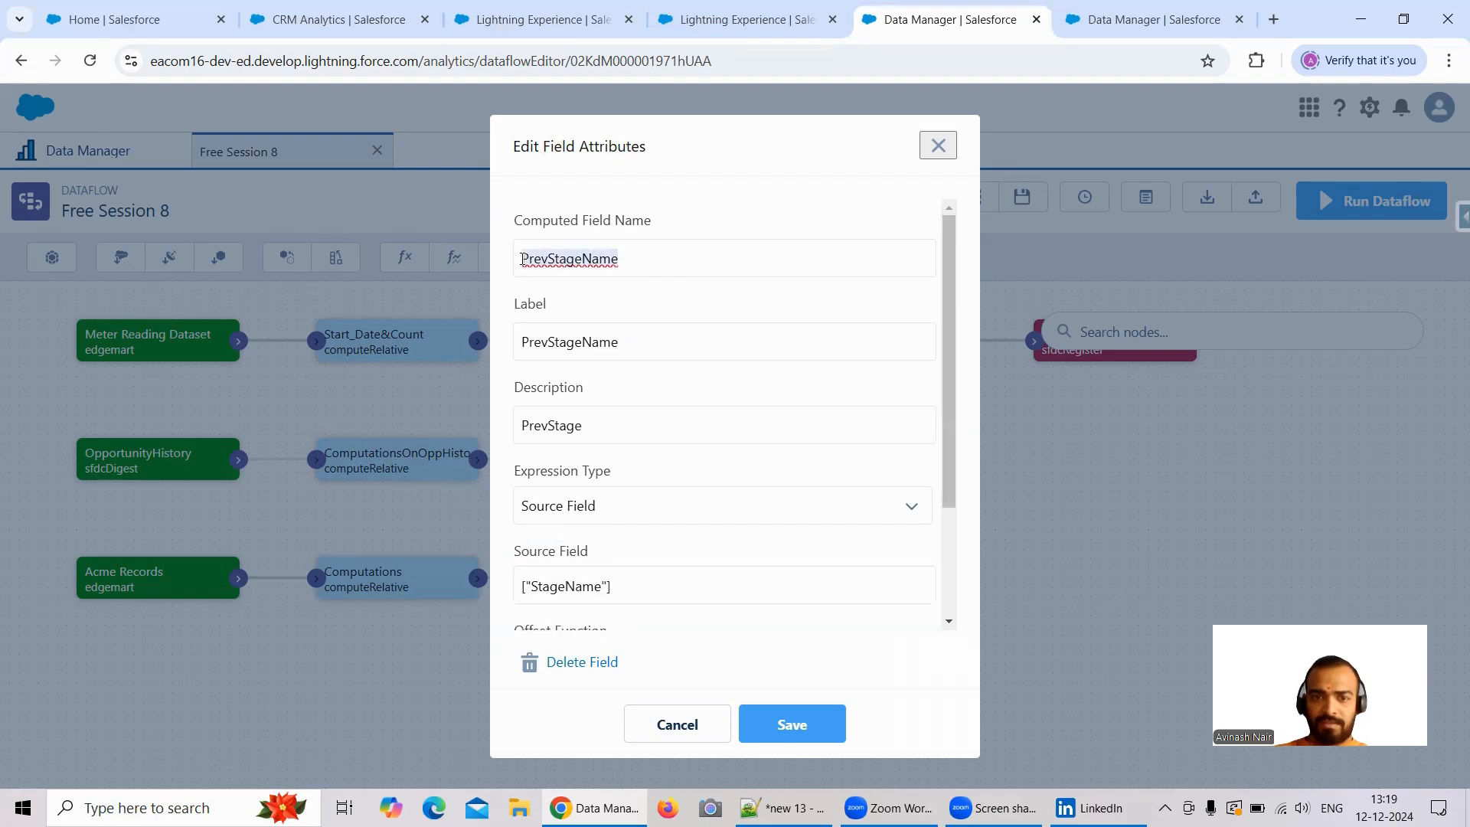
{"action": "left_click", "coordinate": [1183, 20]}
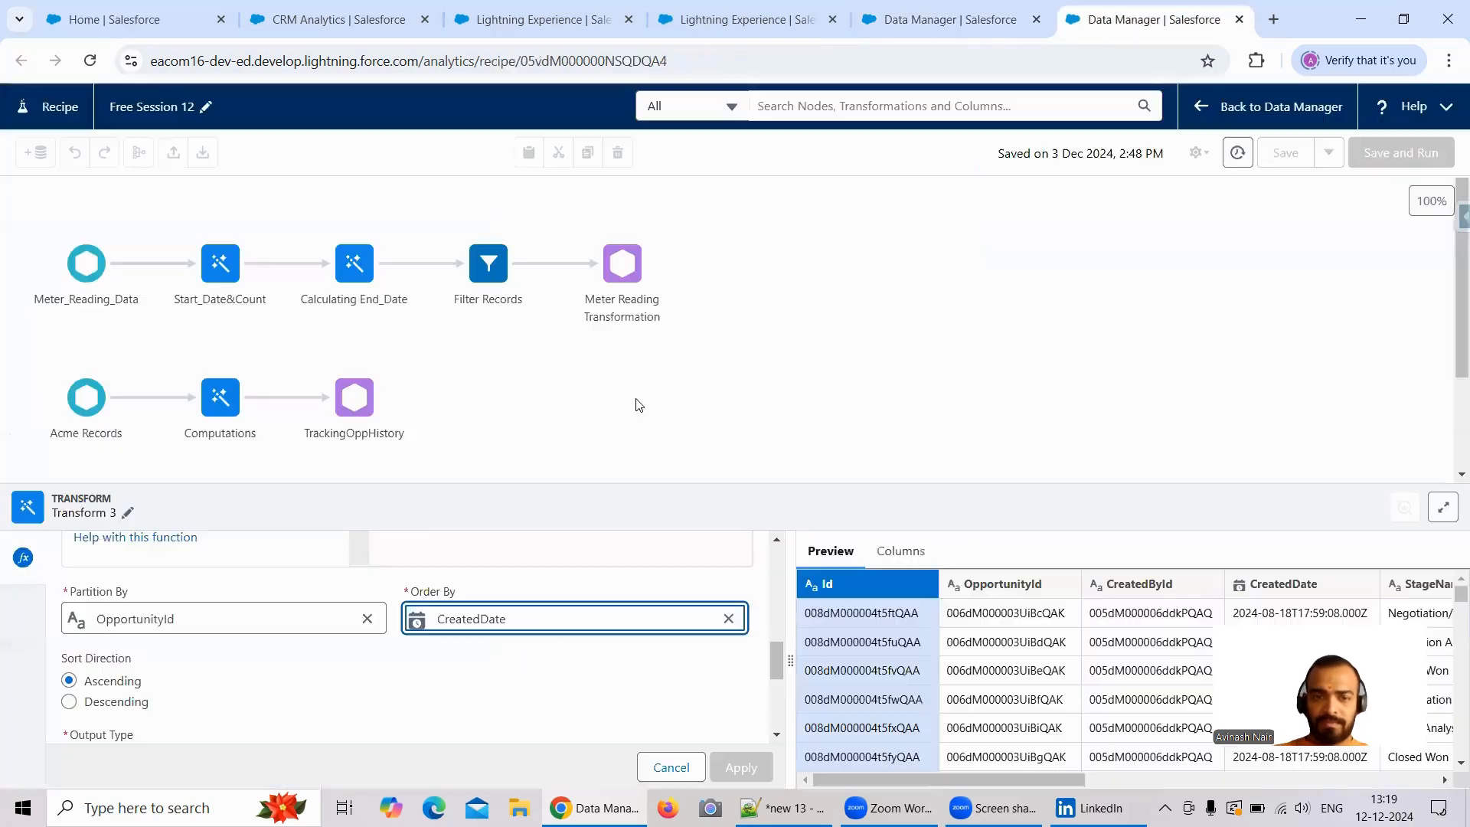
Set the formula column's label and API name to PrevStageName and choose its output type
{"action": "scroll", "coordinate": [421, 670], "scroll_direction": "down", "scroll_amount": 3}
{"action": "scroll", "coordinate": [420, 637], "scroll_direction": "up", "scroll_amount": 4}
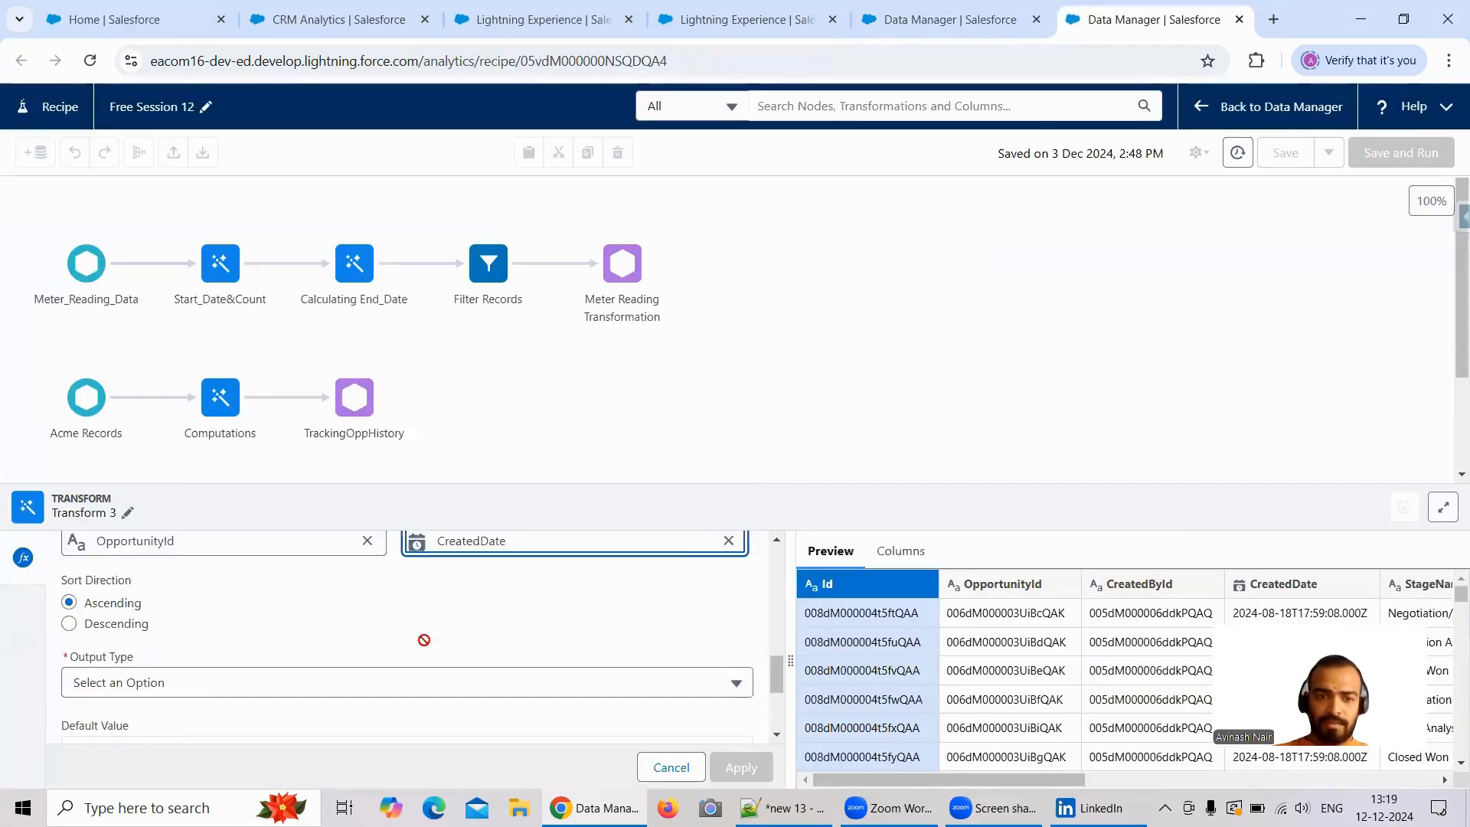
{"action": "scroll", "coordinate": [428, 646], "scroll_direction": "down", "scroll_amount": 5}
{"action": "left_click", "coordinate": [176, 700]}
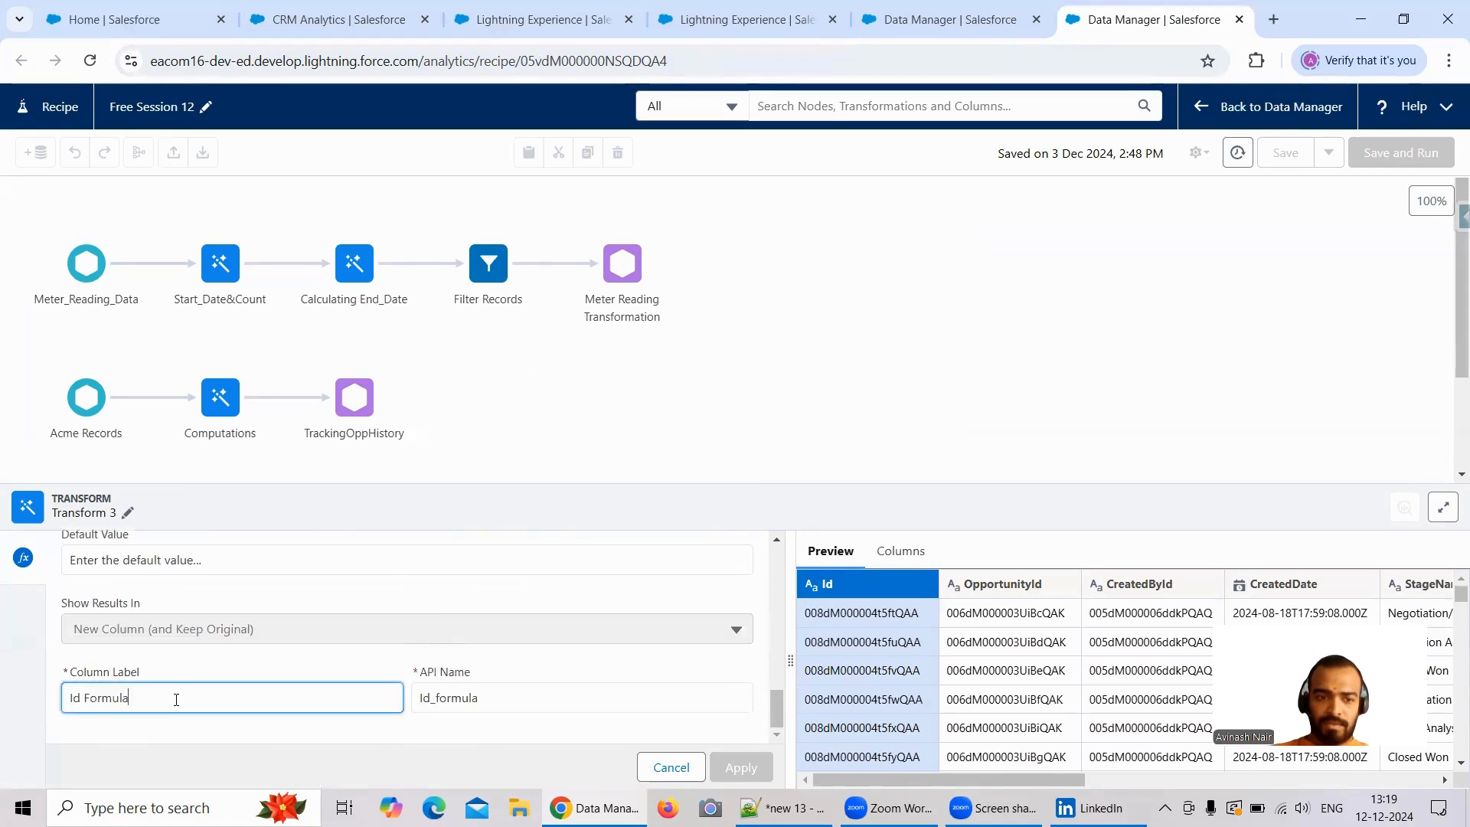
{"action": "key", "text": "ctrl+a"}
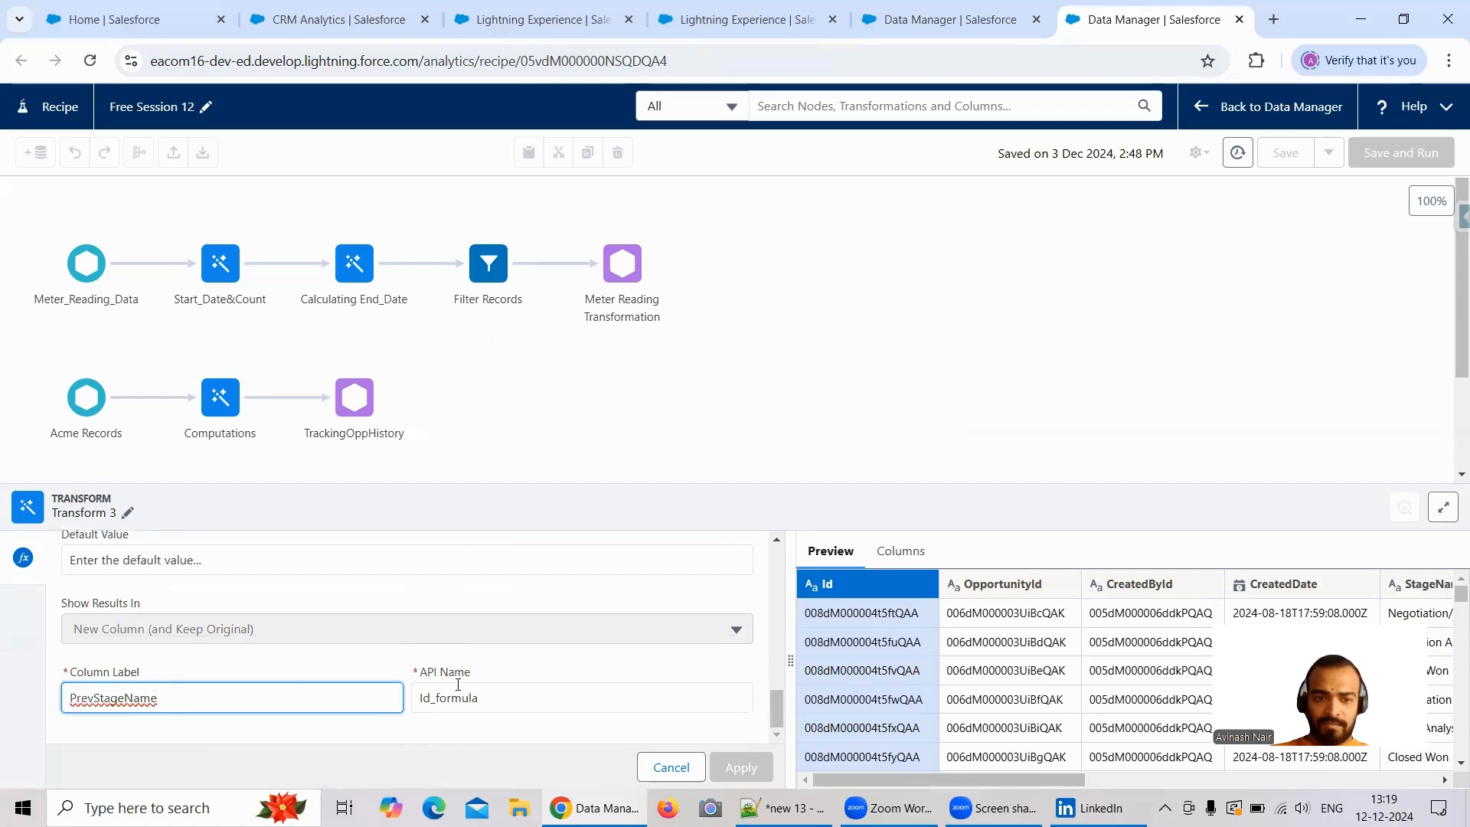
{"action": "left_click", "coordinate": [464, 700]}
{"action": "key", "text": "ctrl+a"}
{"action": "key", "text": "ctrl+v"}
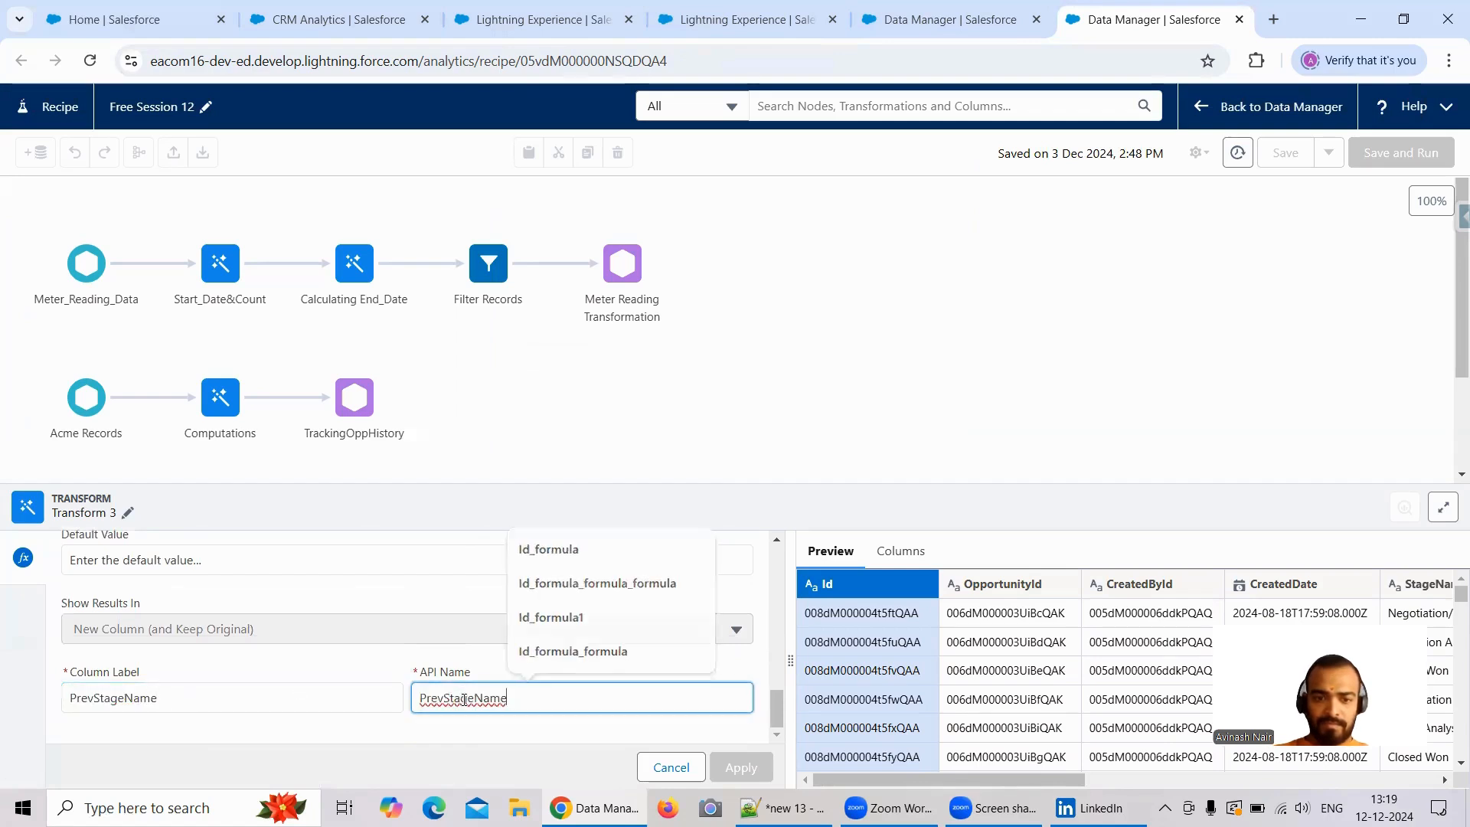
{"action": "scroll", "coordinate": [439, 669], "scroll_direction": "up", "scroll_amount": 3}
{"action": "left_click", "coordinate": [348, 678]}
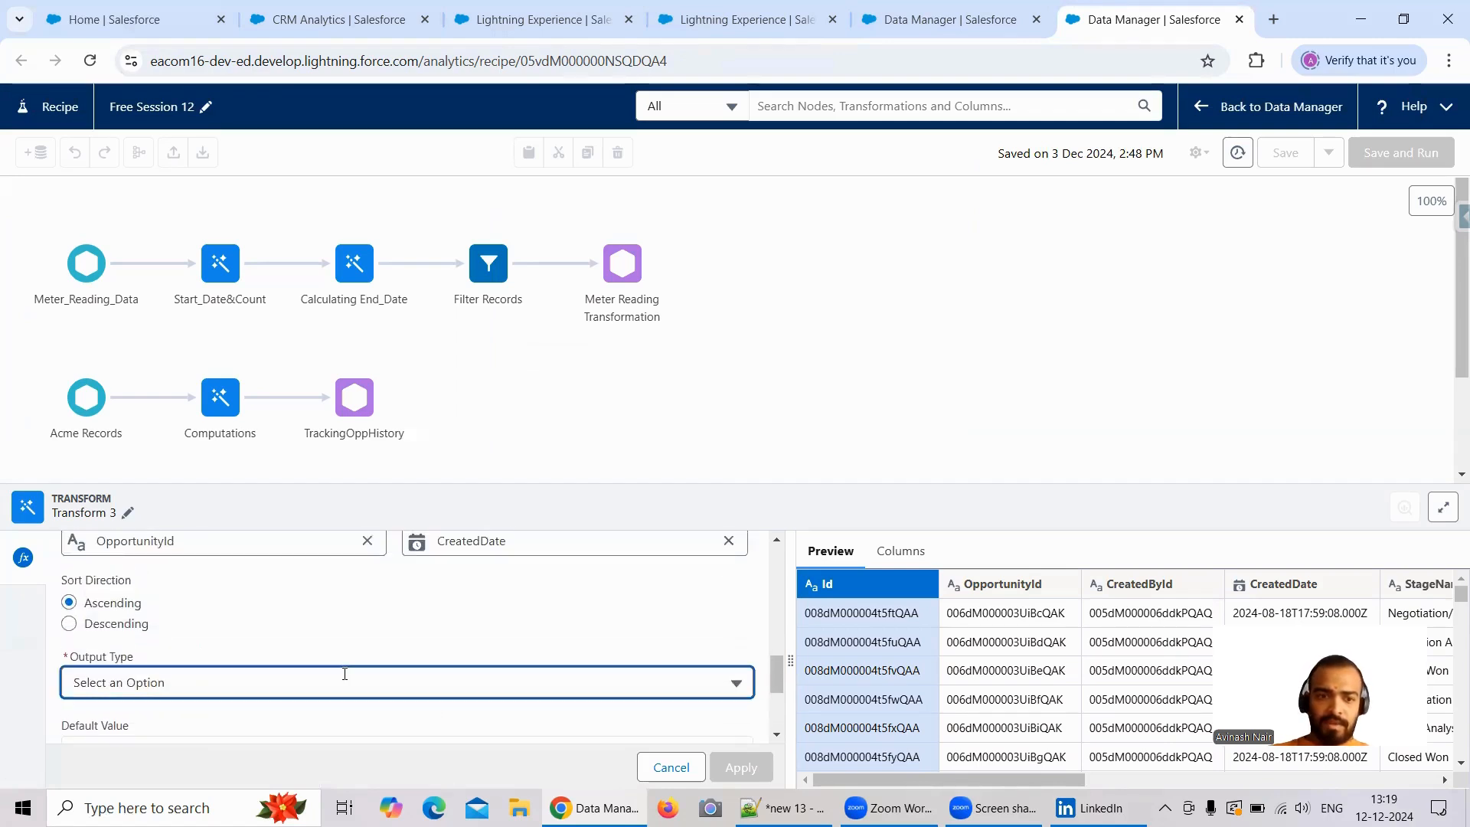
{"action": "left_click", "coordinate": [187, 512]}
Enter lag(StageName) as the formula expression and apply the formula to the transform
{"action": "scroll", "coordinate": [479, 643], "scroll_direction": "up", "scroll_amount": 5}
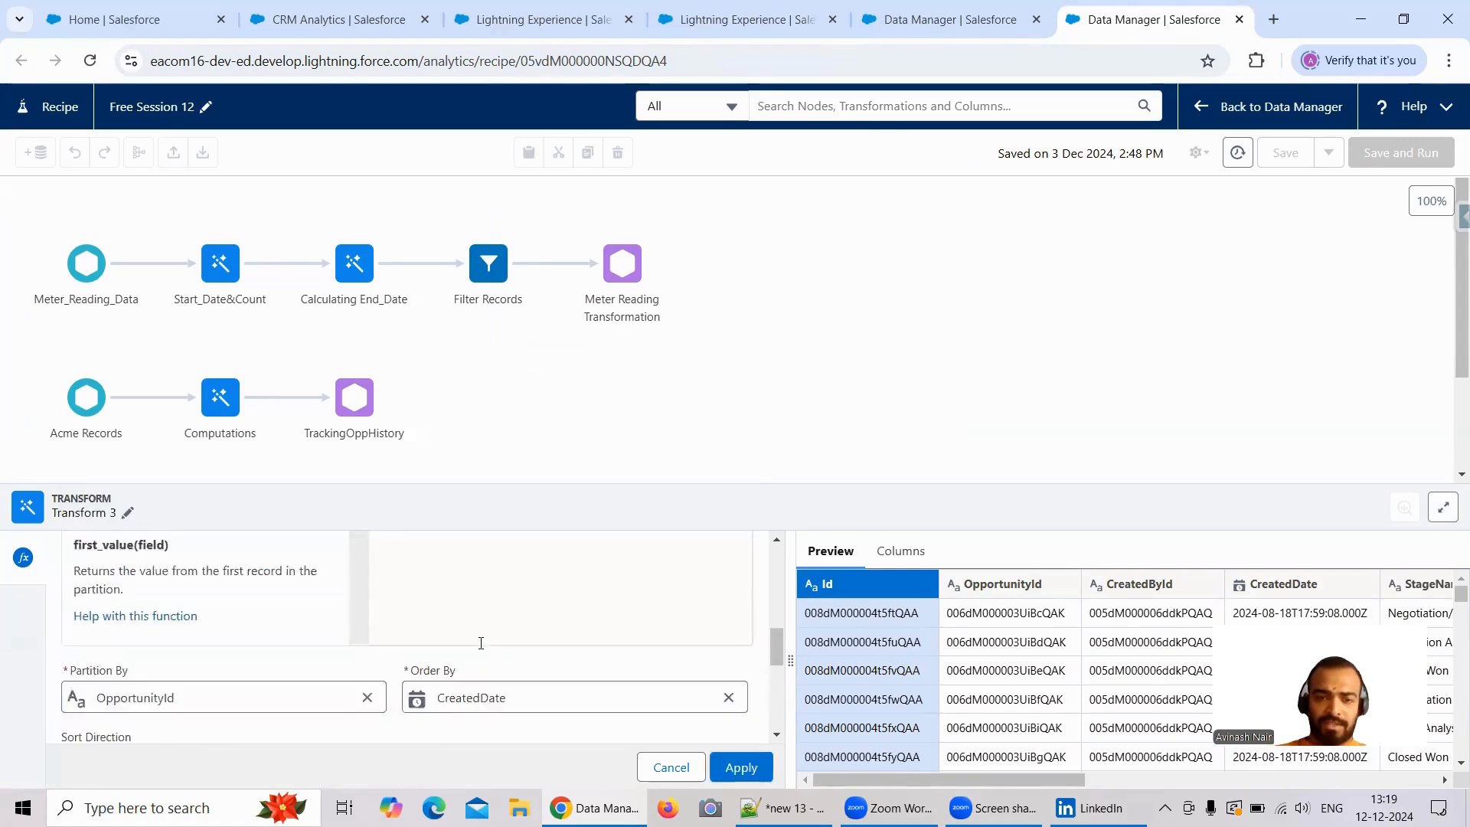
{"action": "left_click_drag", "start_coordinate": [776, 641], "coordinate": [777, 569]}
{"action": "left_click", "coordinate": [588, 607]}
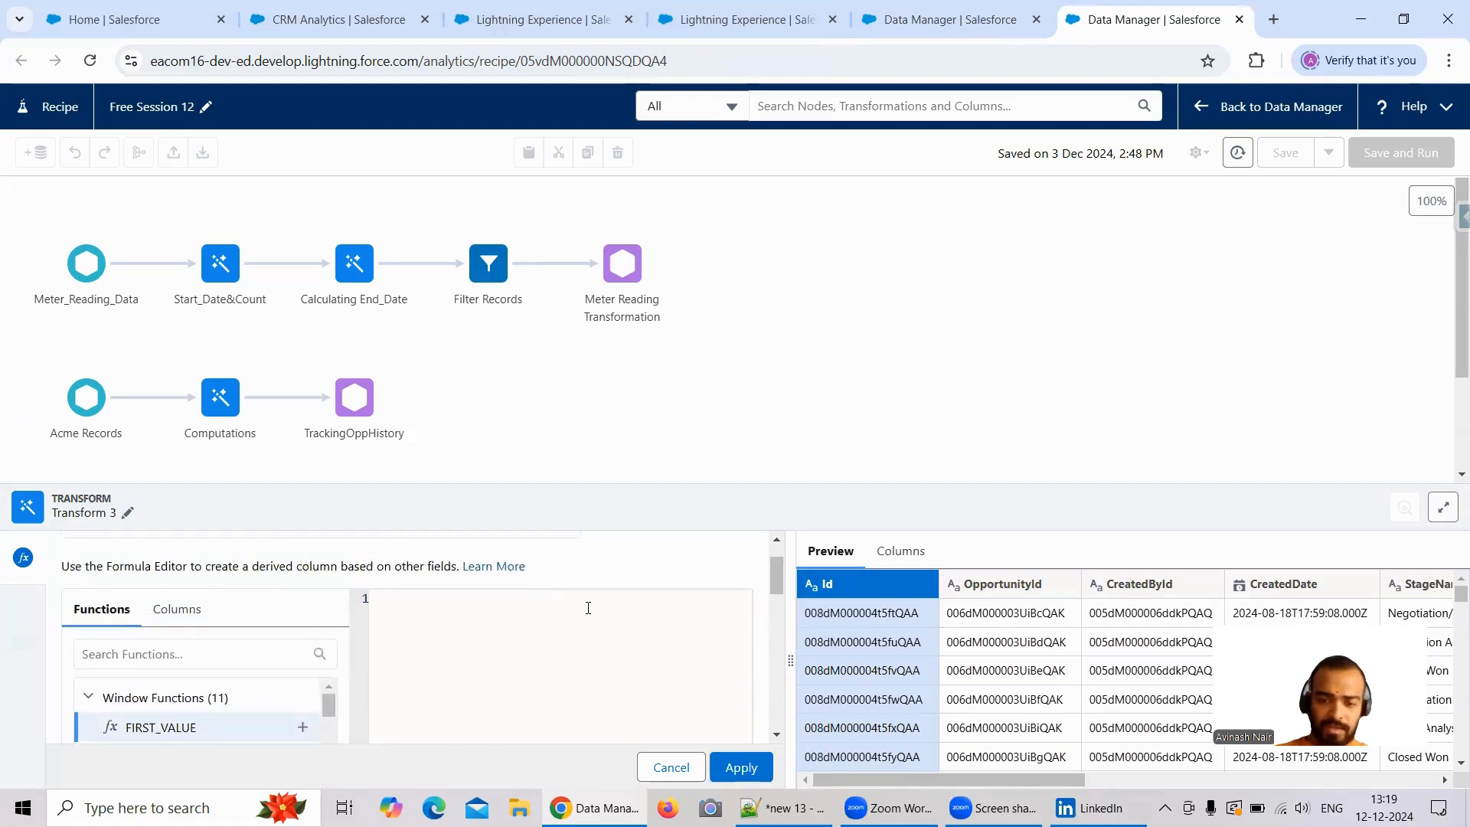
{"action": "type", "text": "lag"}
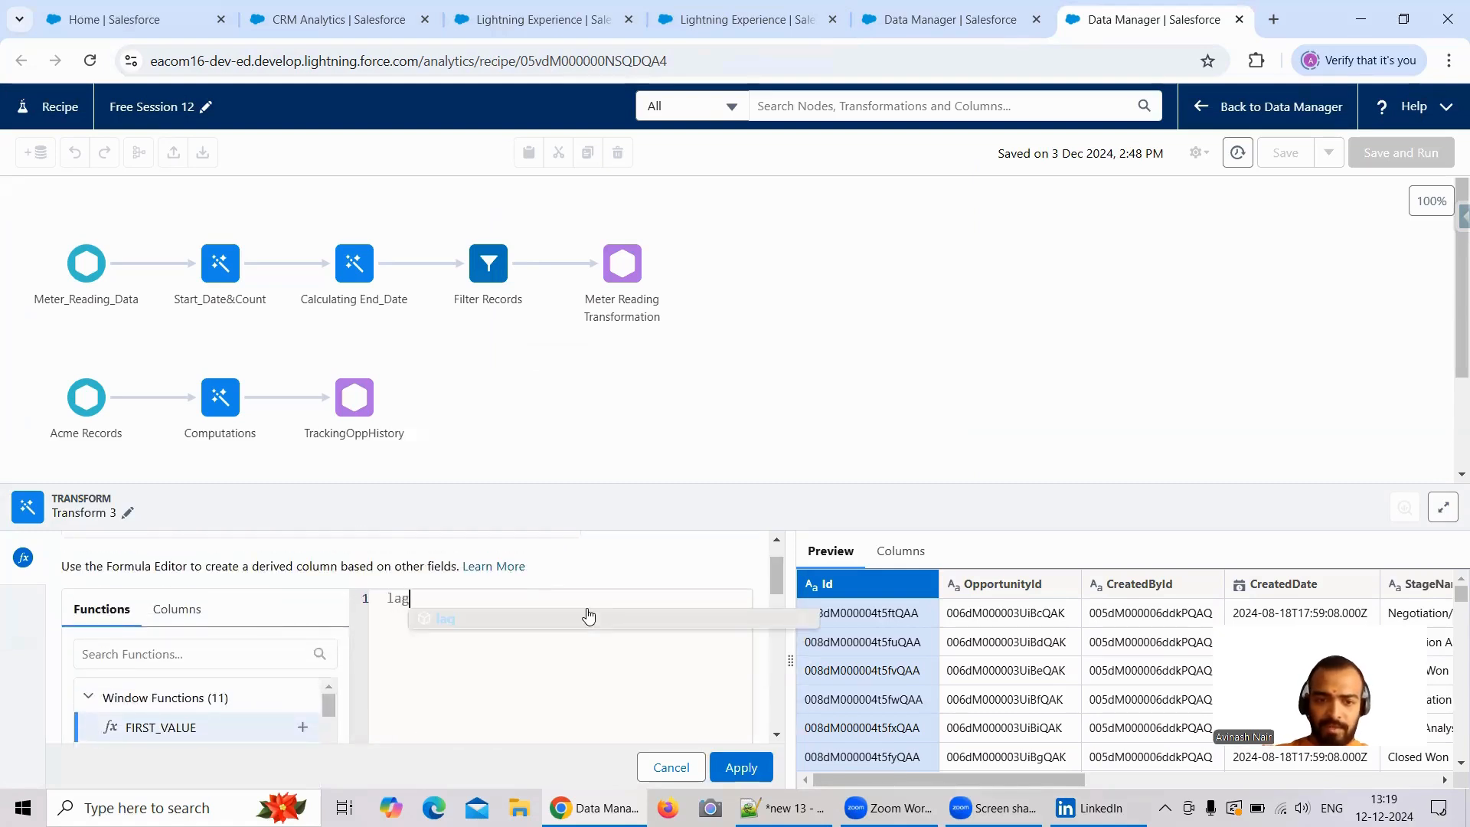
{"action": "type", "text": ")"}
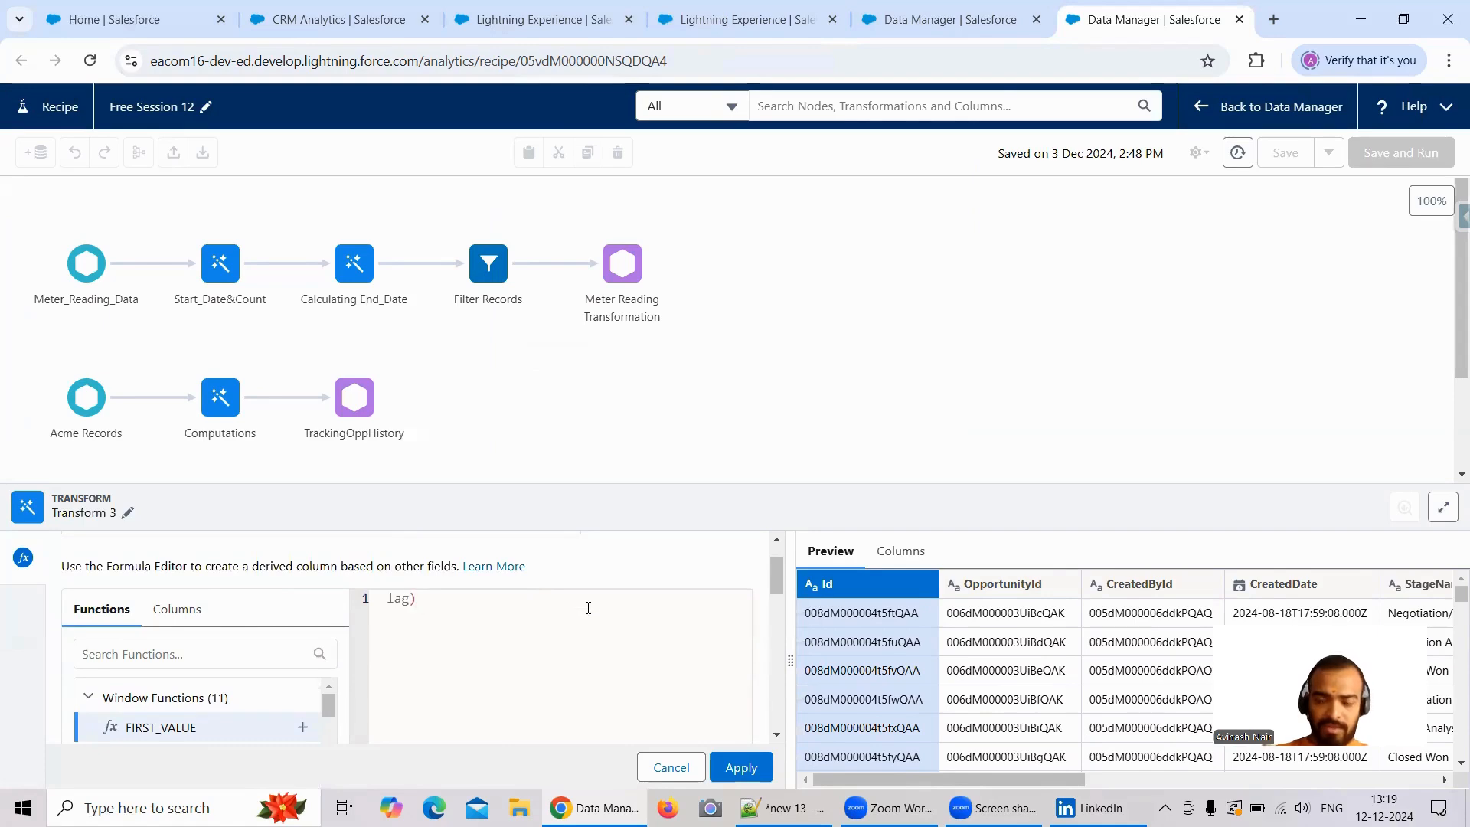
{"action": "type", "text": "("}
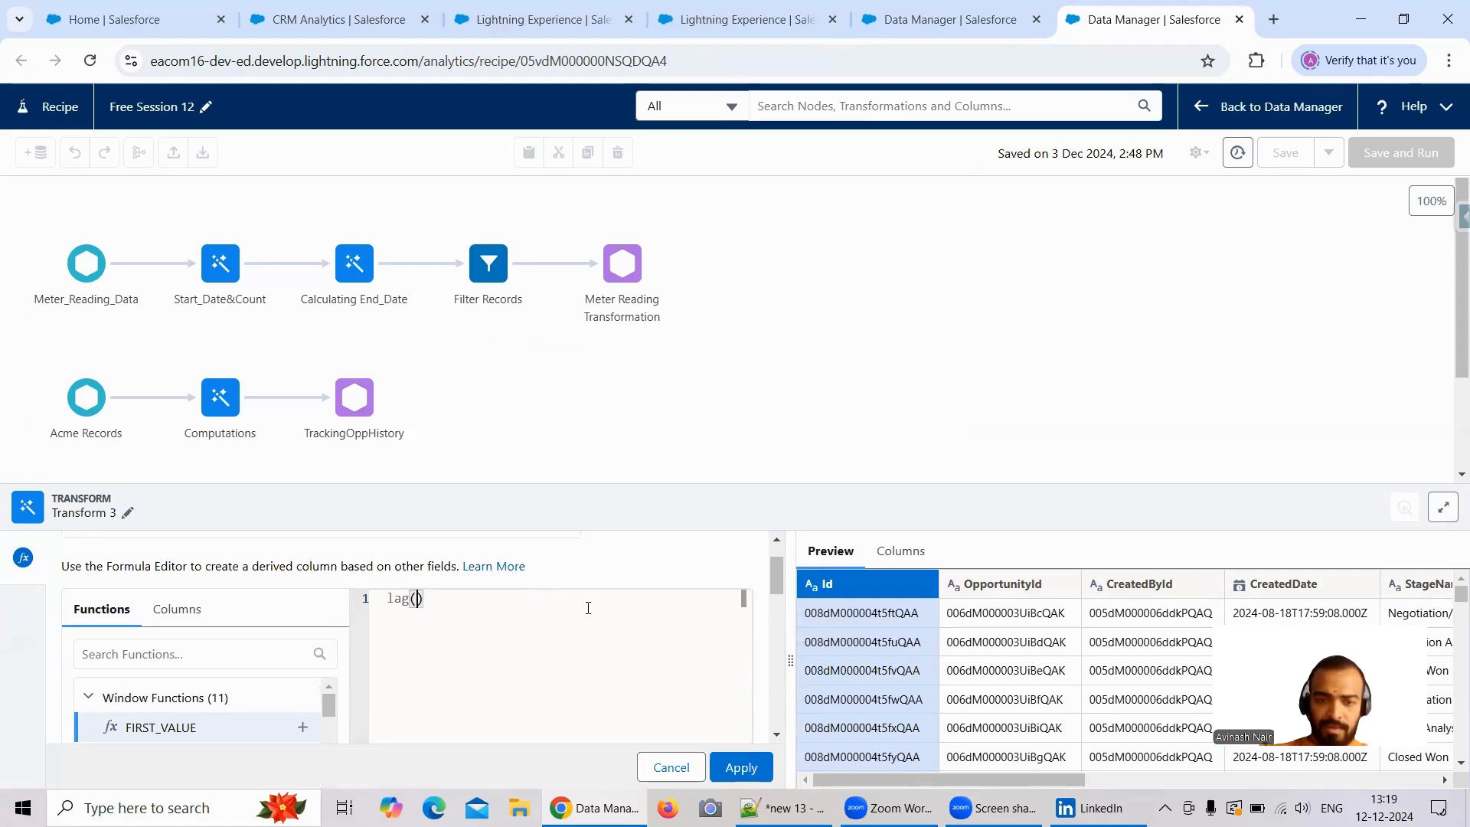
{"action": "type", "text": "Stag"}
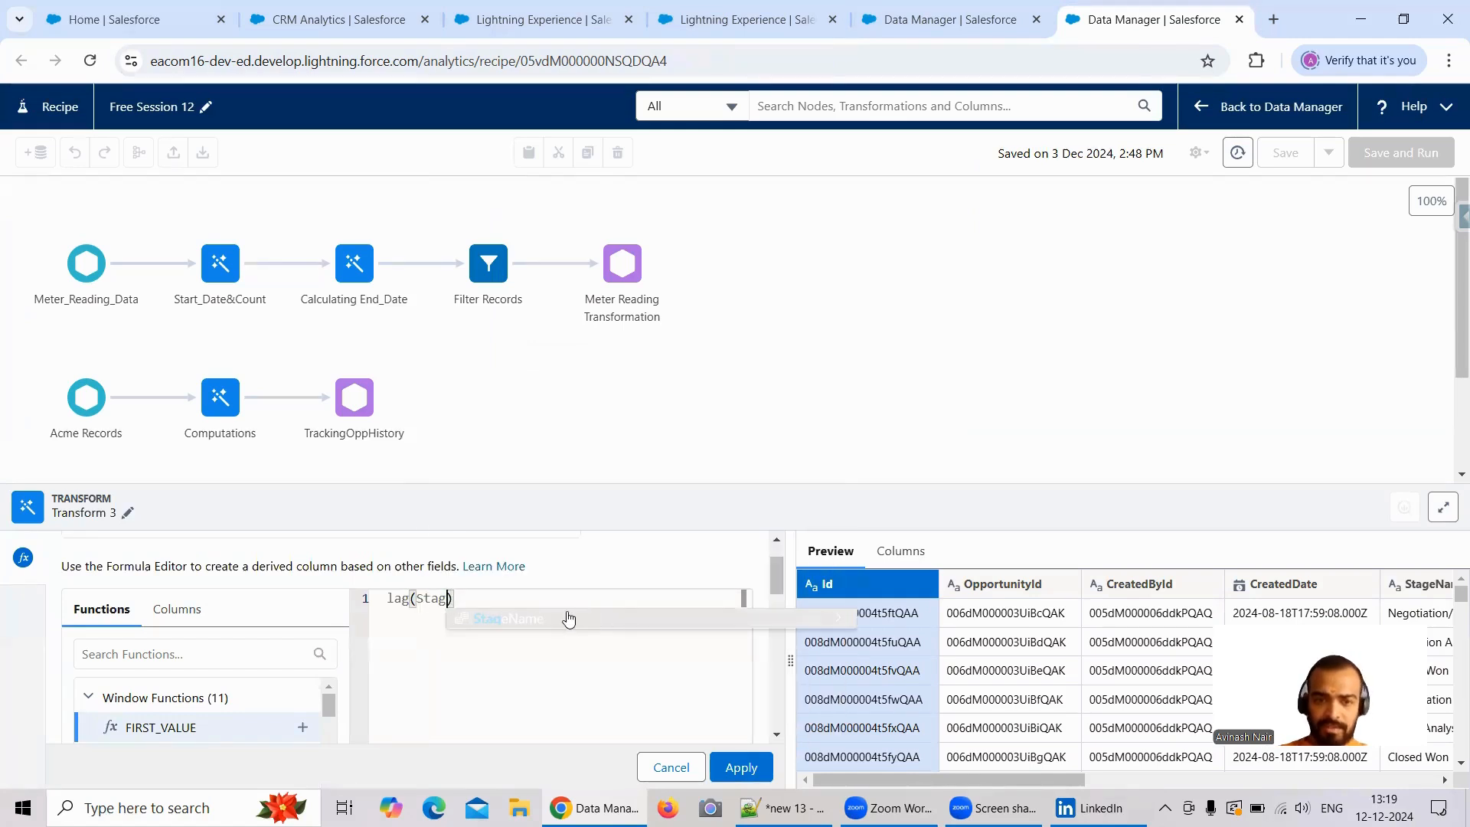
{"action": "left_click", "coordinate": [567, 619]}
{"action": "left_click", "coordinate": [750, 765]}
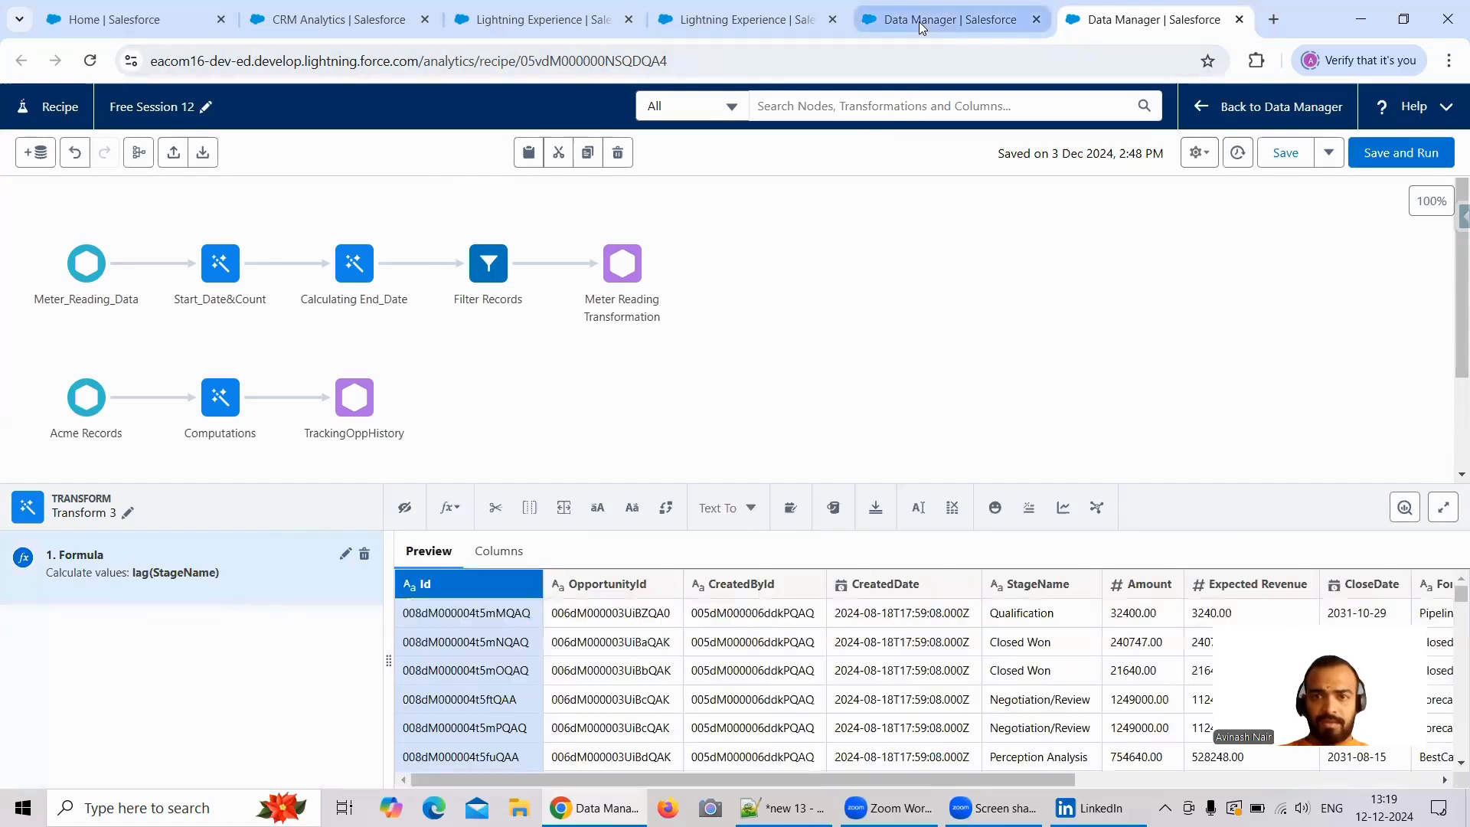
Examine the SAQL expression of Change_In_Status in the dataflow's ComputationsOnOppHistory node, then close the field unchanged
{"action": "left_click", "coordinate": [919, 22]}
{"action": "left_click", "coordinate": [671, 726]}
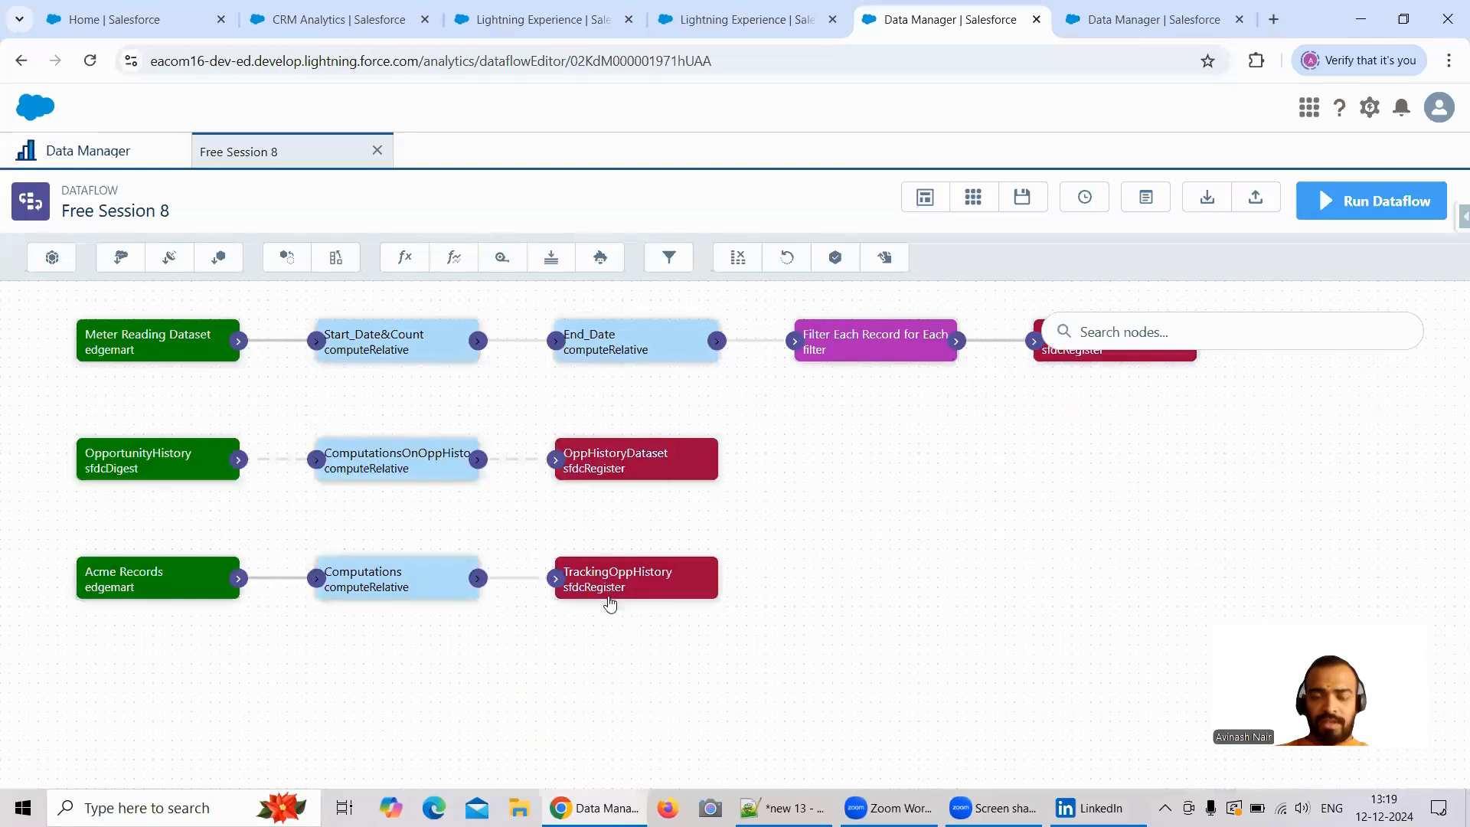
{"action": "left_click", "coordinate": [385, 453]}
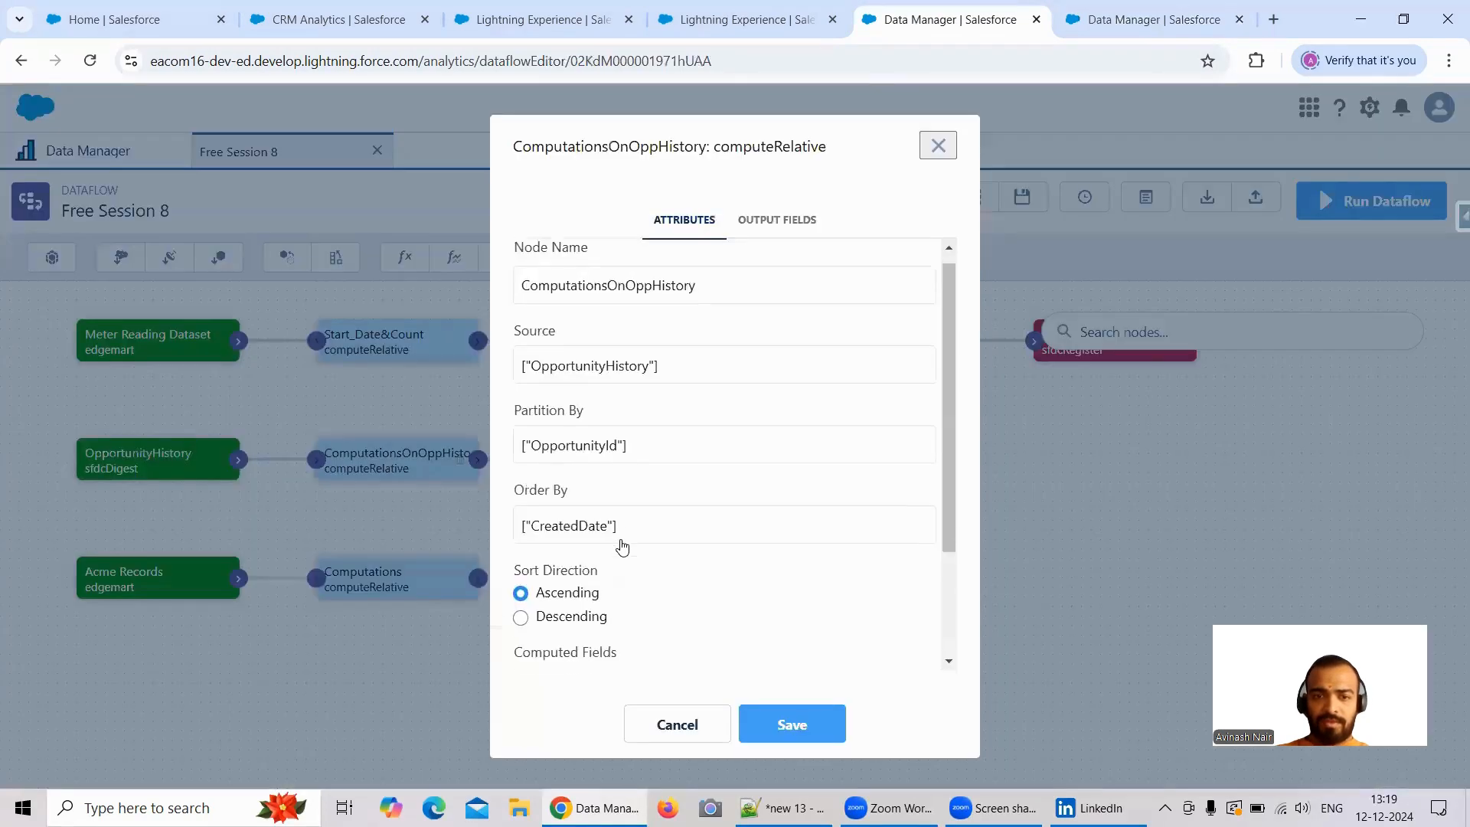
{"action": "scroll", "coordinate": [620, 544], "scroll_direction": "down", "scroll_amount": 3}
{"action": "double_click", "coordinate": [602, 556]}
{"action": "scroll", "coordinate": [712, 519], "scroll_direction": "down", "scroll_amount": 1}
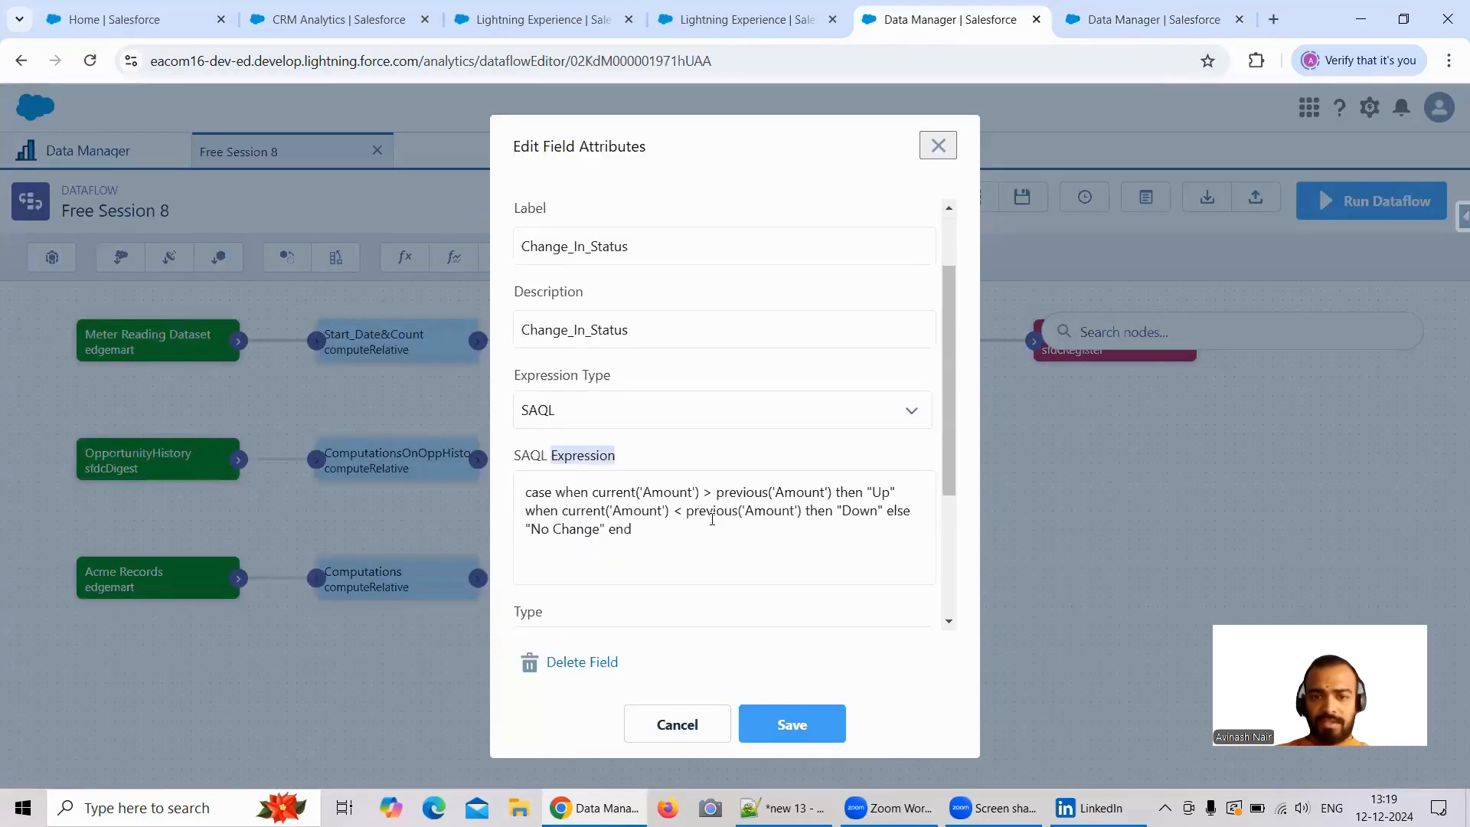
{"action": "left_click", "coordinate": [675, 727]}
{"action": "scroll", "coordinate": [651, 593], "scroll_direction": "down", "scroll_amount": 3}
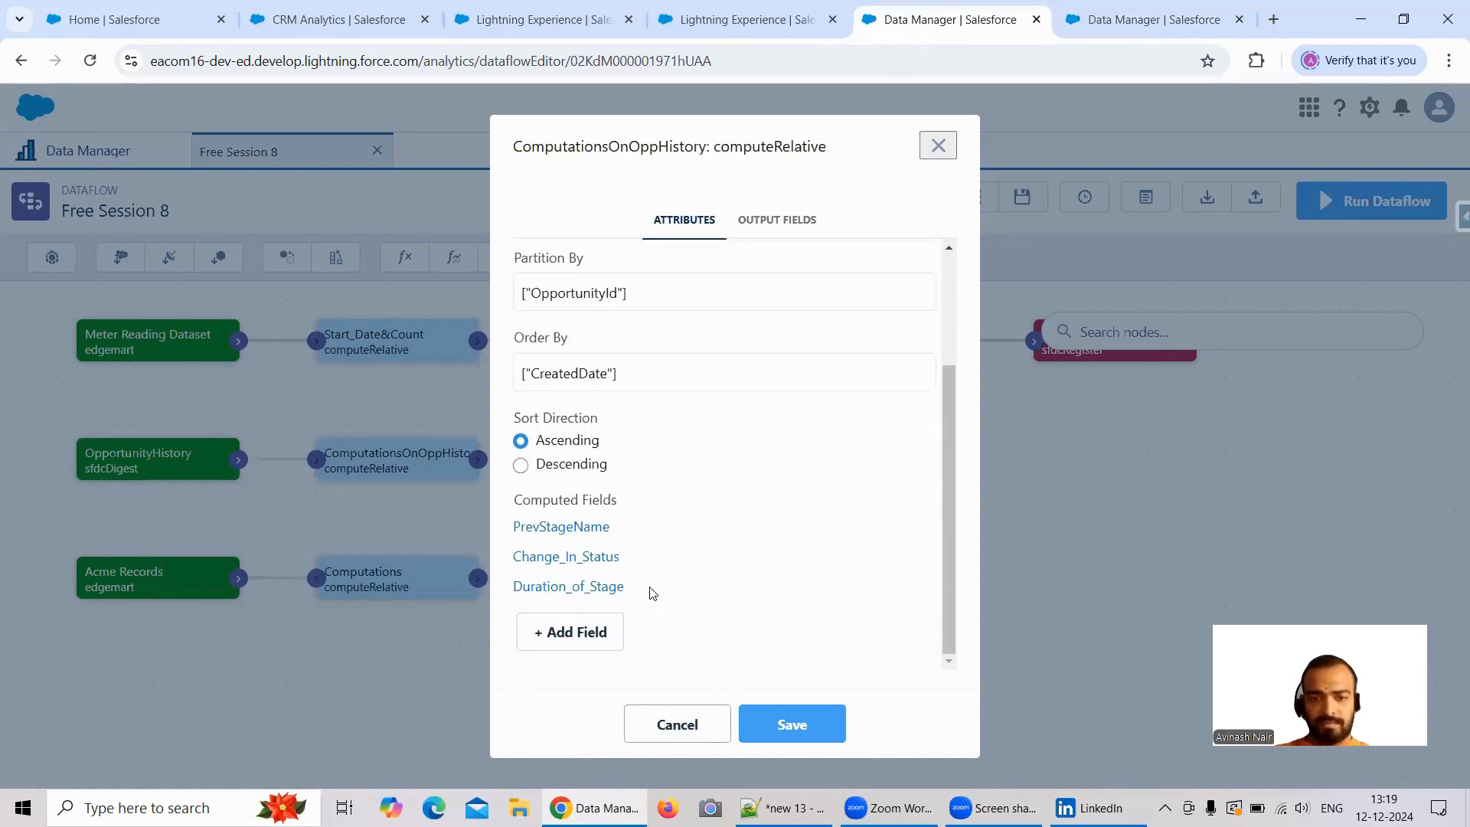
Copy the full SAQL expression of the Change_In_Status computed field and return to the Free Session 12 recipe
{"action": "double_click", "coordinate": [609, 557]}
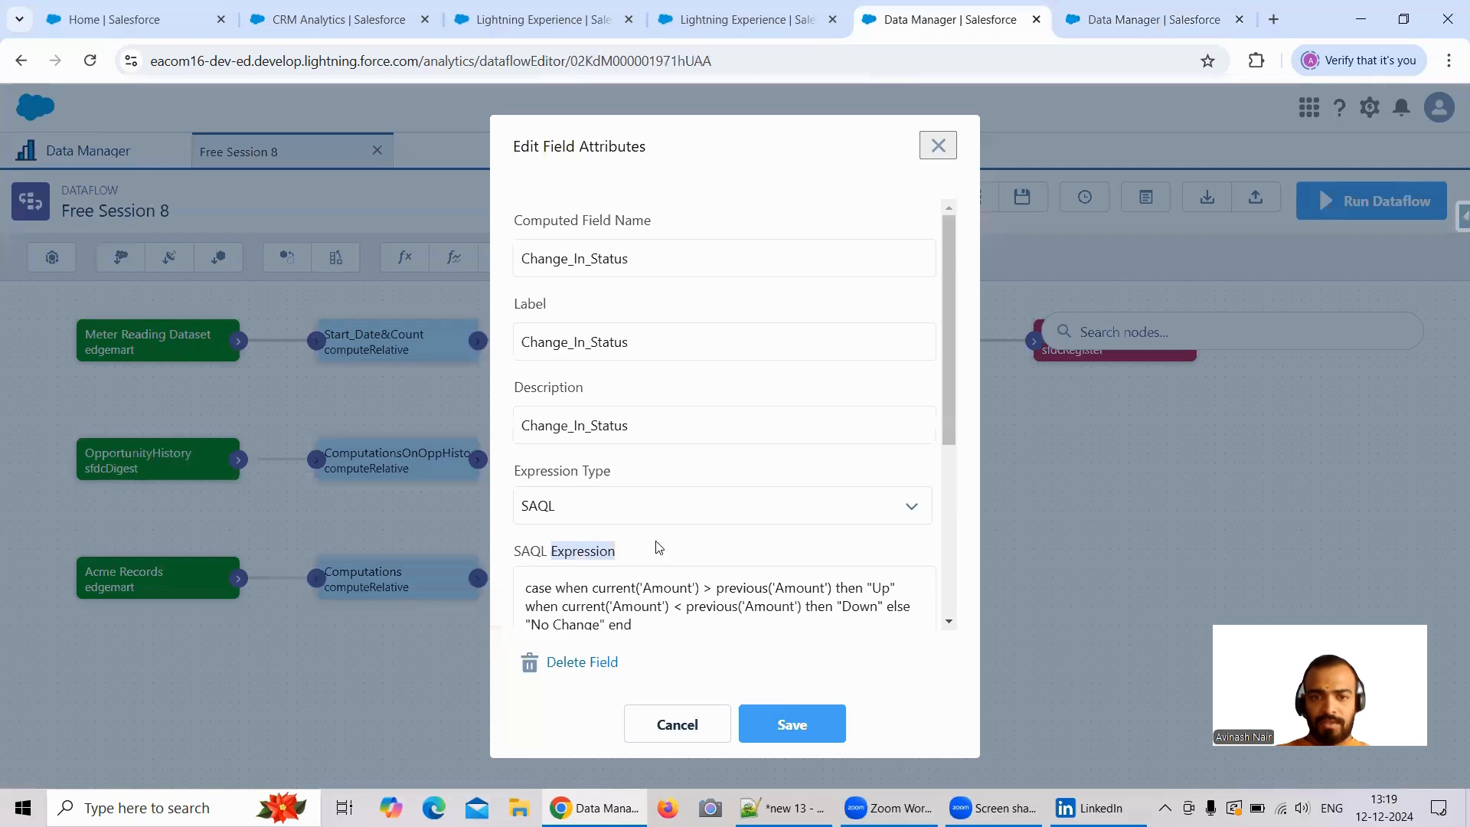
{"action": "left_click", "coordinate": [692, 610]}
{"action": "key", "text": "ctrl+a"}
{"action": "key", "text": "ctrl+c"}
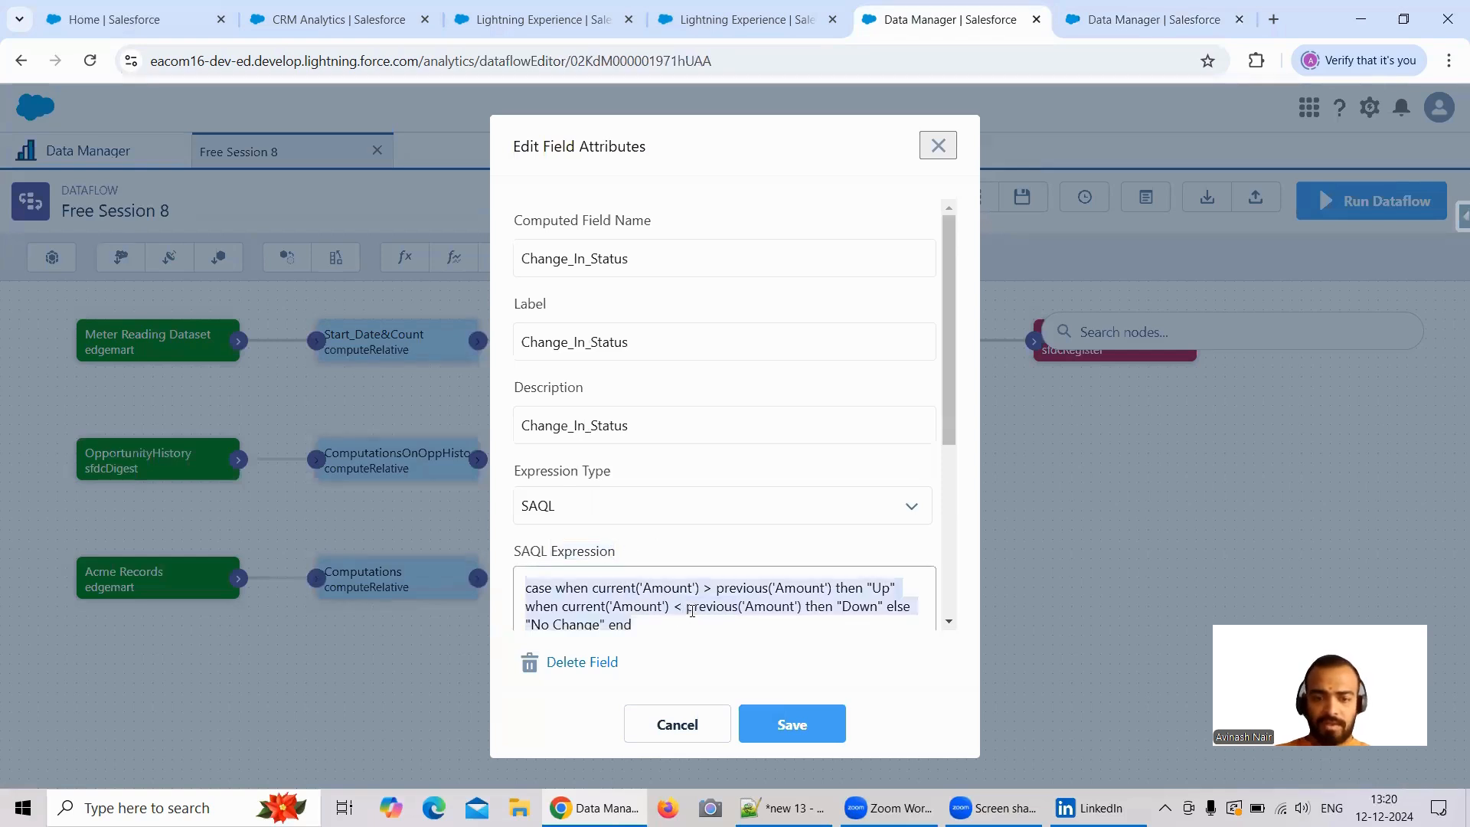
{"action": "left_click", "coordinate": [1148, 19]}
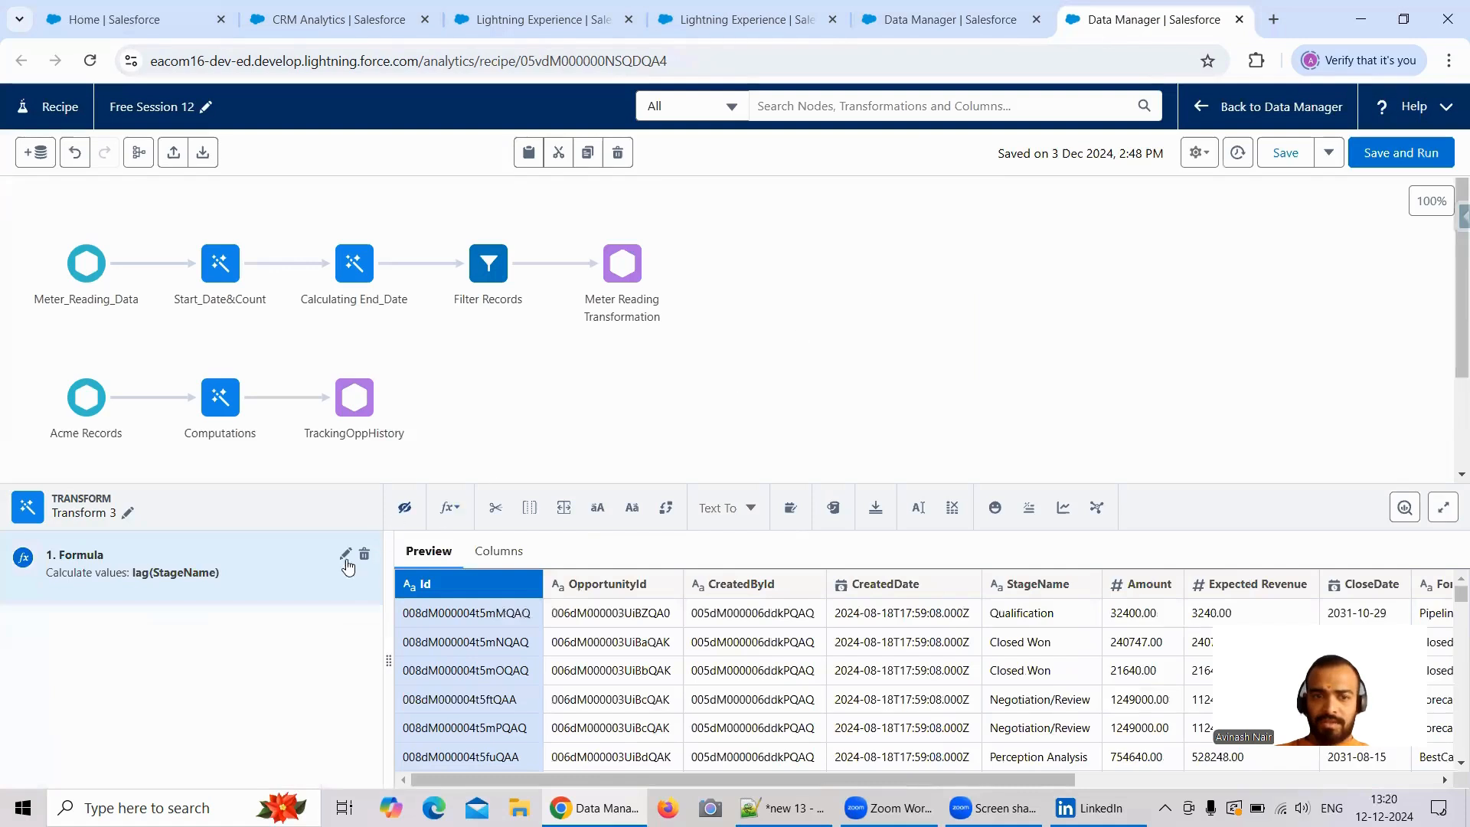
Add a second custom formula to the transform, close the stray help page, and enable the multiple row formula option
{"action": "left_click", "coordinate": [446, 507]}
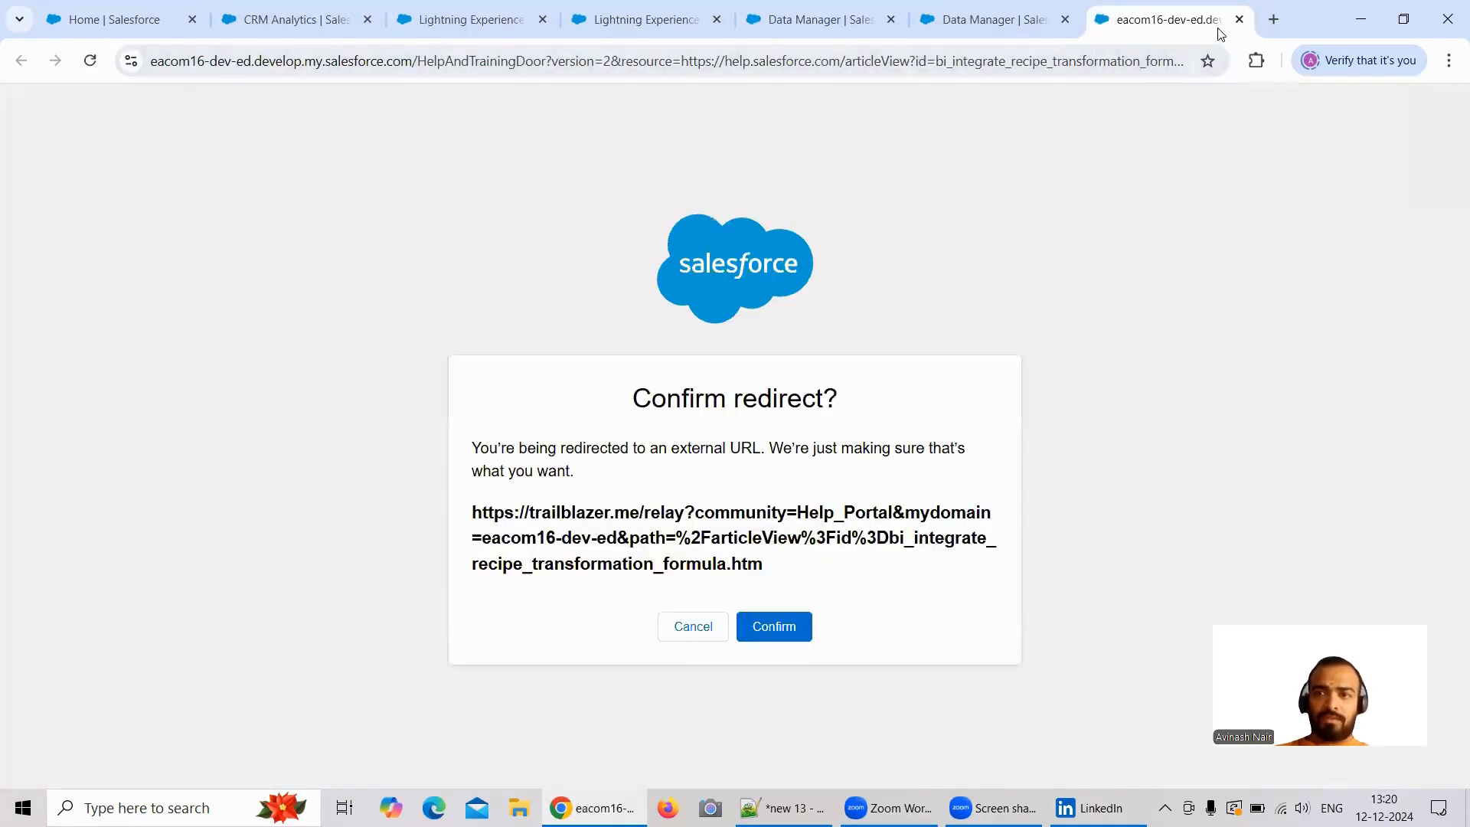
{"action": "left_click", "coordinate": [1022, 19]}
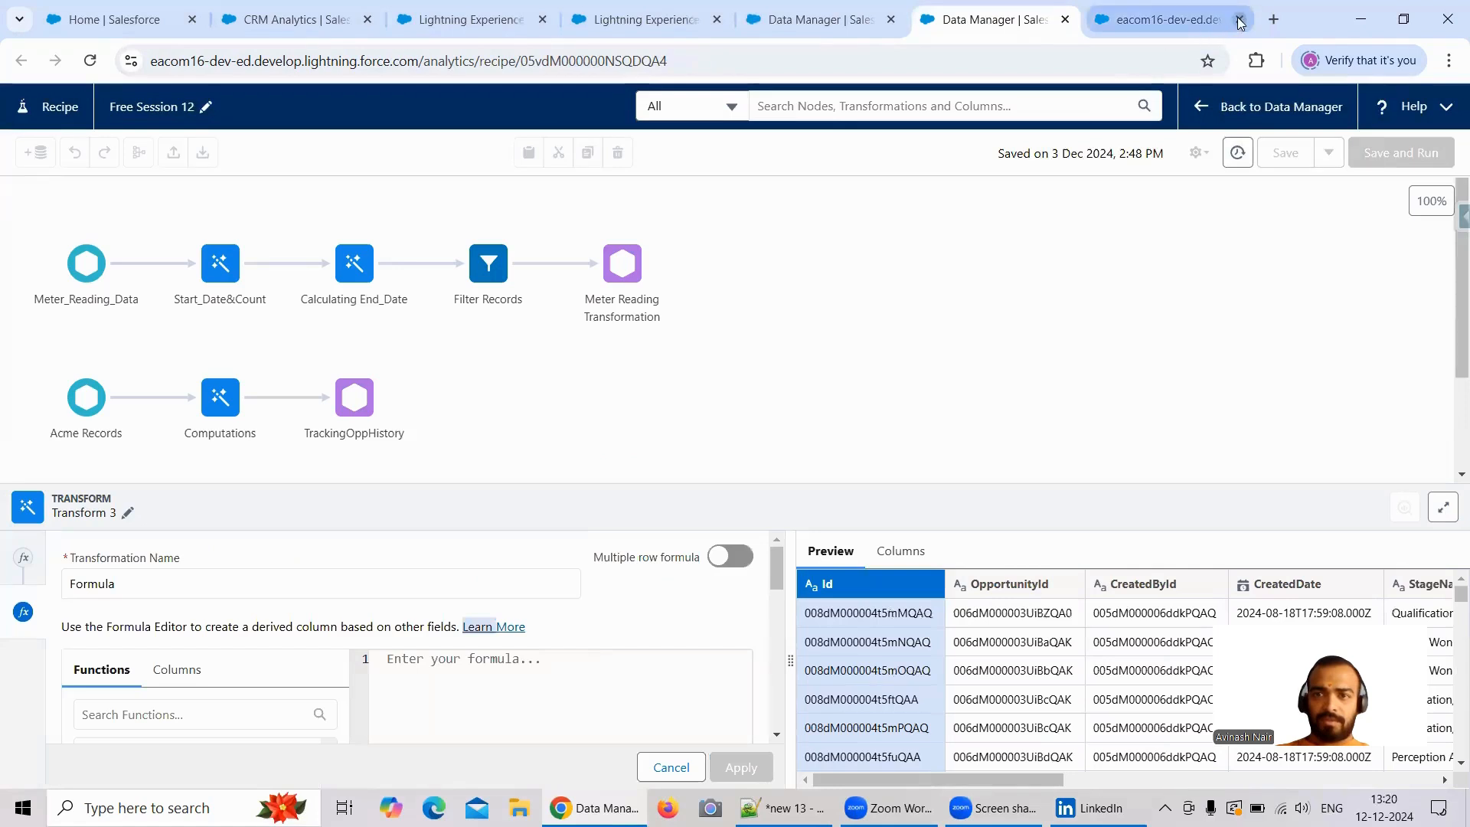
{"action": "left_click", "coordinate": [1239, 19]}
{"action": "left_click", "coordinate": [737, 560]}
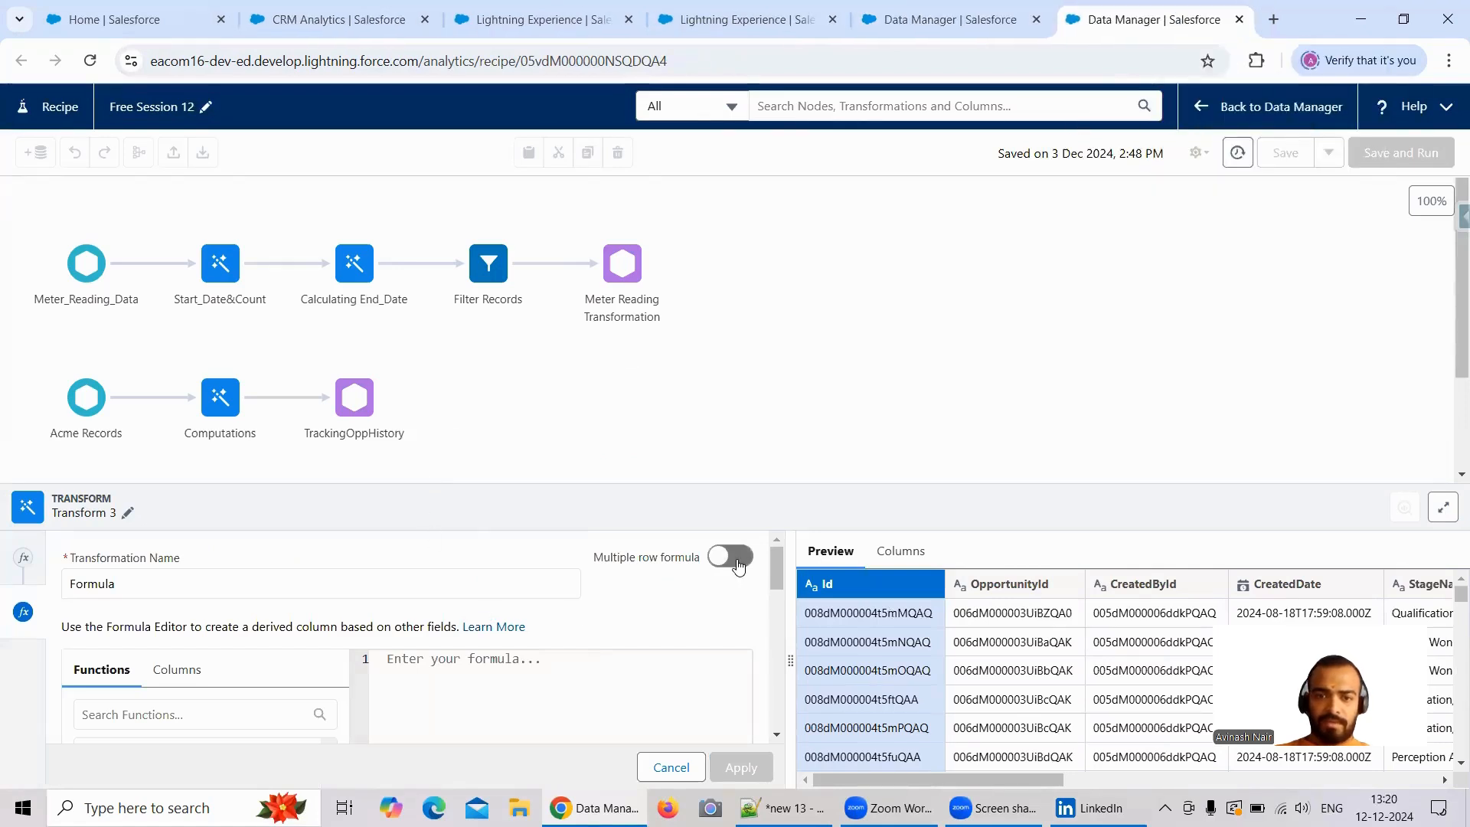
{"action": "left_click", "coordinate": [739, 561]}
{"action": "left_click_drag", "start_coordinate": [775, 567], "coordinate": [777, 708]}
{"action": "scroll", "coordinate": [472, 616], "scroll_direction": "up", "scroll_amount": 5}
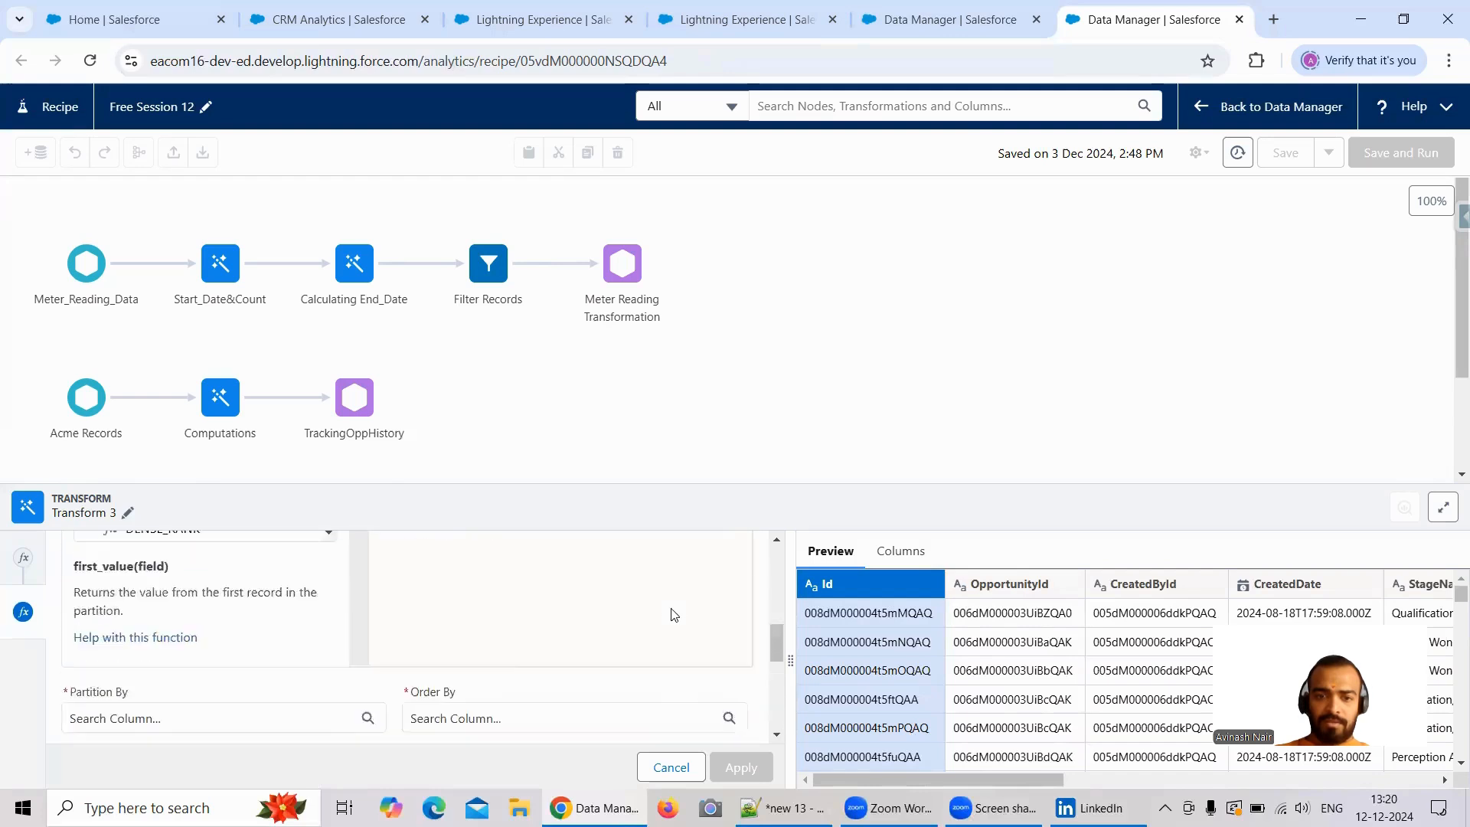
Paste the copied case expression into the formula editor and replace the first previous function with lag
{"action": "left_click_drag", "start_coordinate": [776, 617], "coordinate": [777, 555]}
{"action": "left_click", "coordinate": [542, 595]}
{"action": "key", "text": "ctrl+v"}
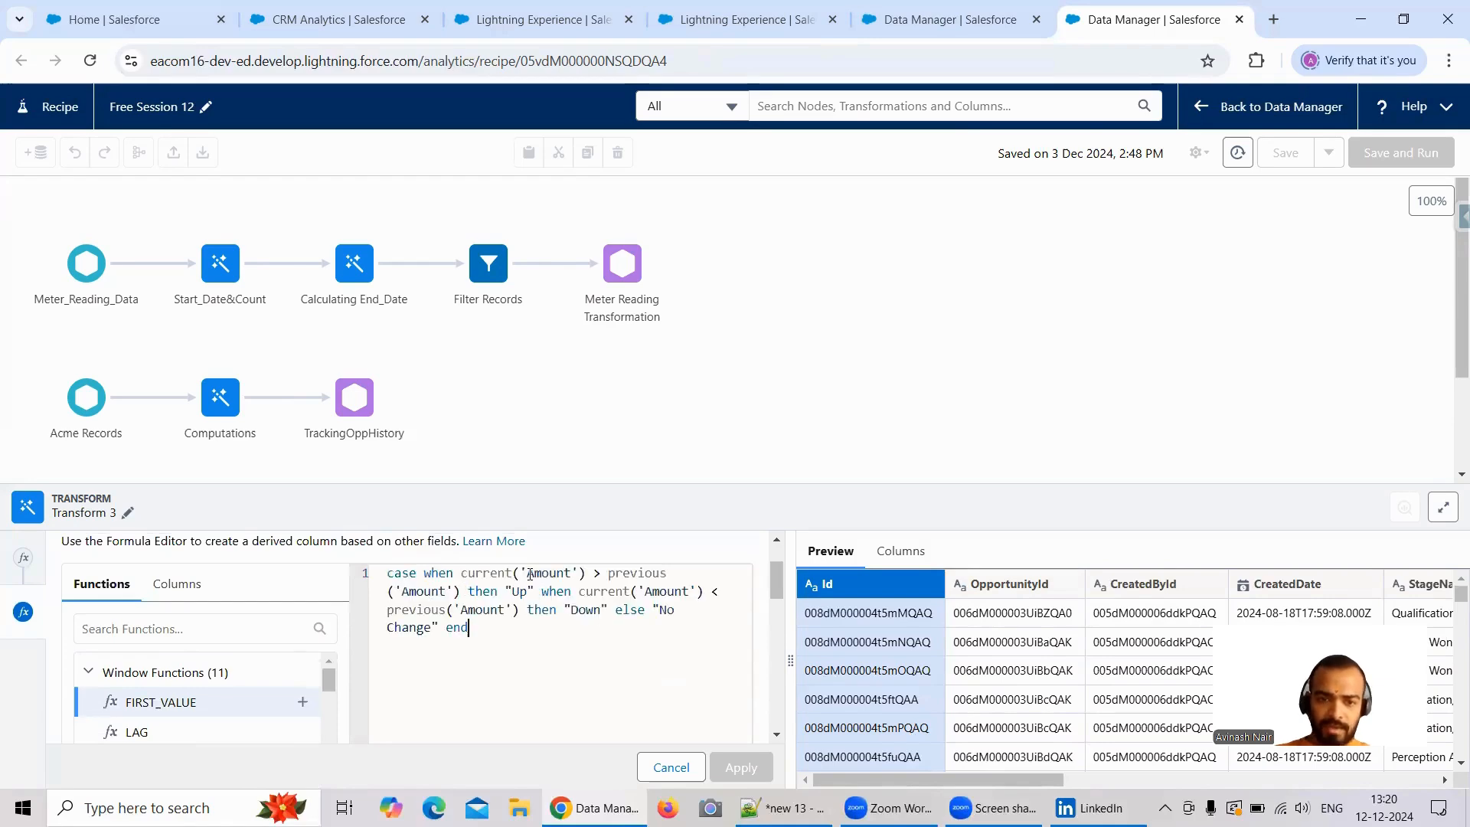
{"action": "key", "text": "ctrl+a"}
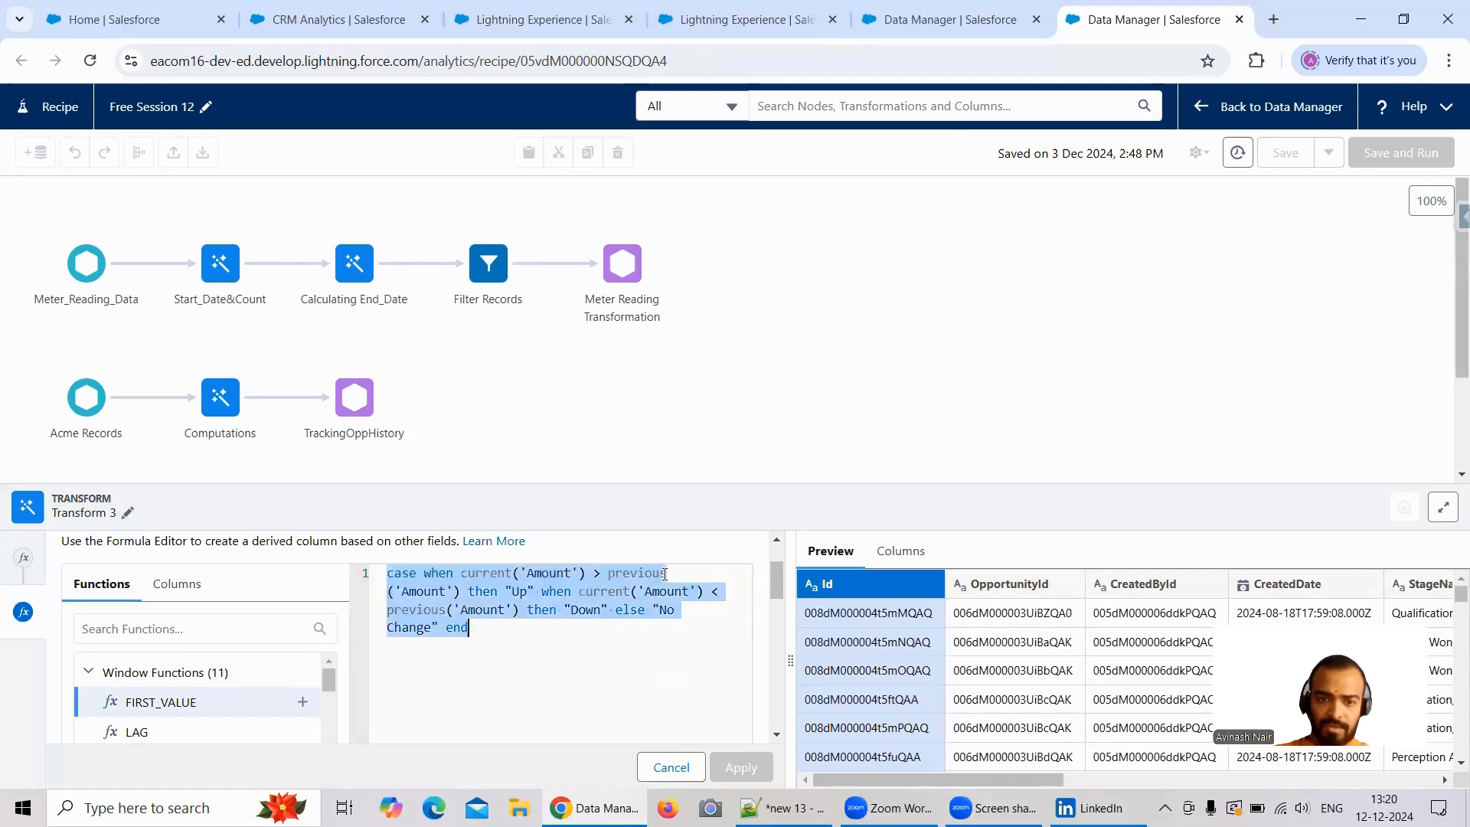
{"action": "double_click", "coordinate": [693, 572]}
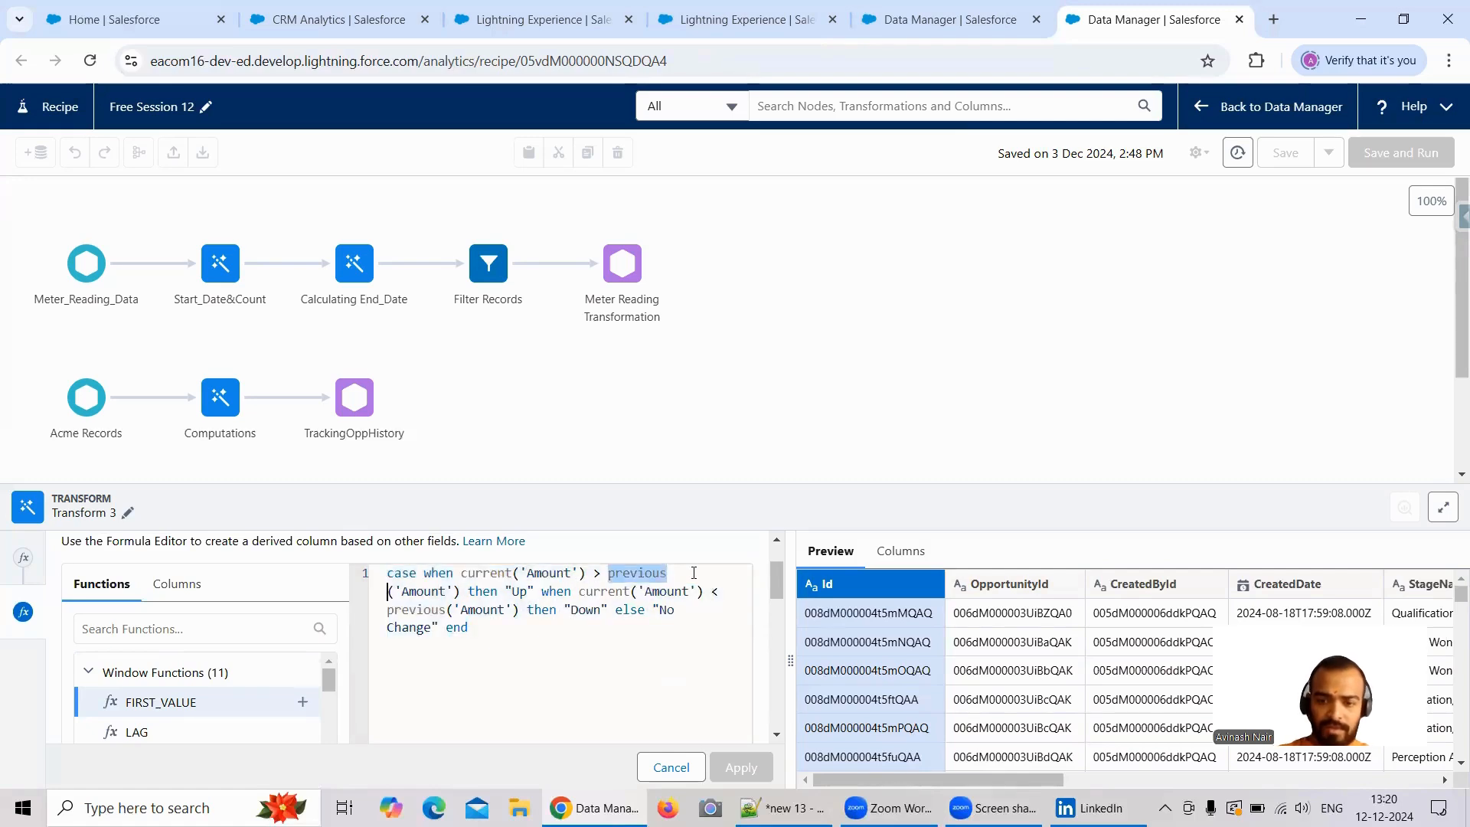
{"action": "type", "text": "lag('Amount"}
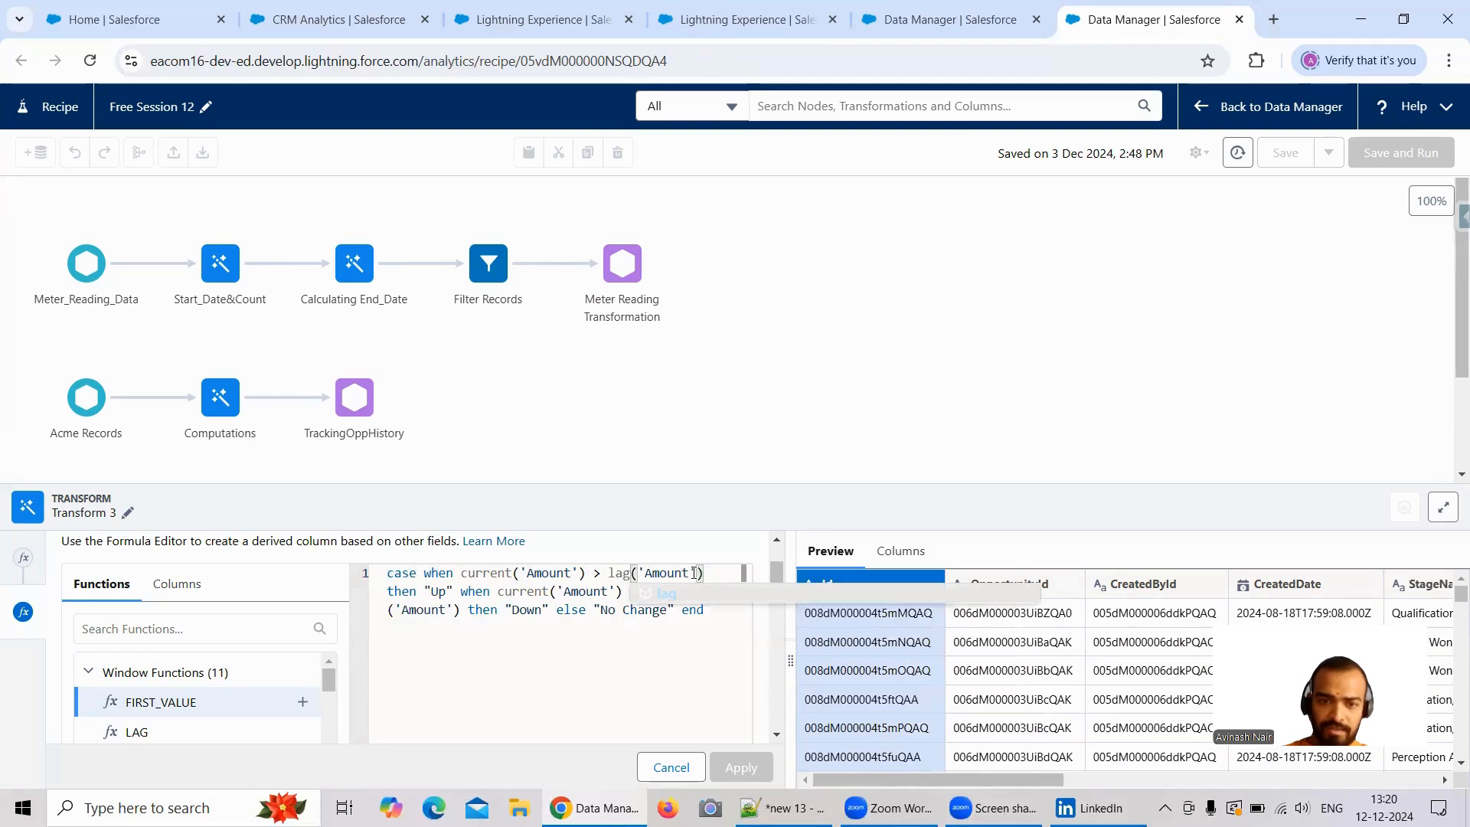
Remove the single quotes around both Amount fields in the first condition, making it current(Amount) > lag(Amount)
{"action": "left_click", "coordinate": [526, 573]}
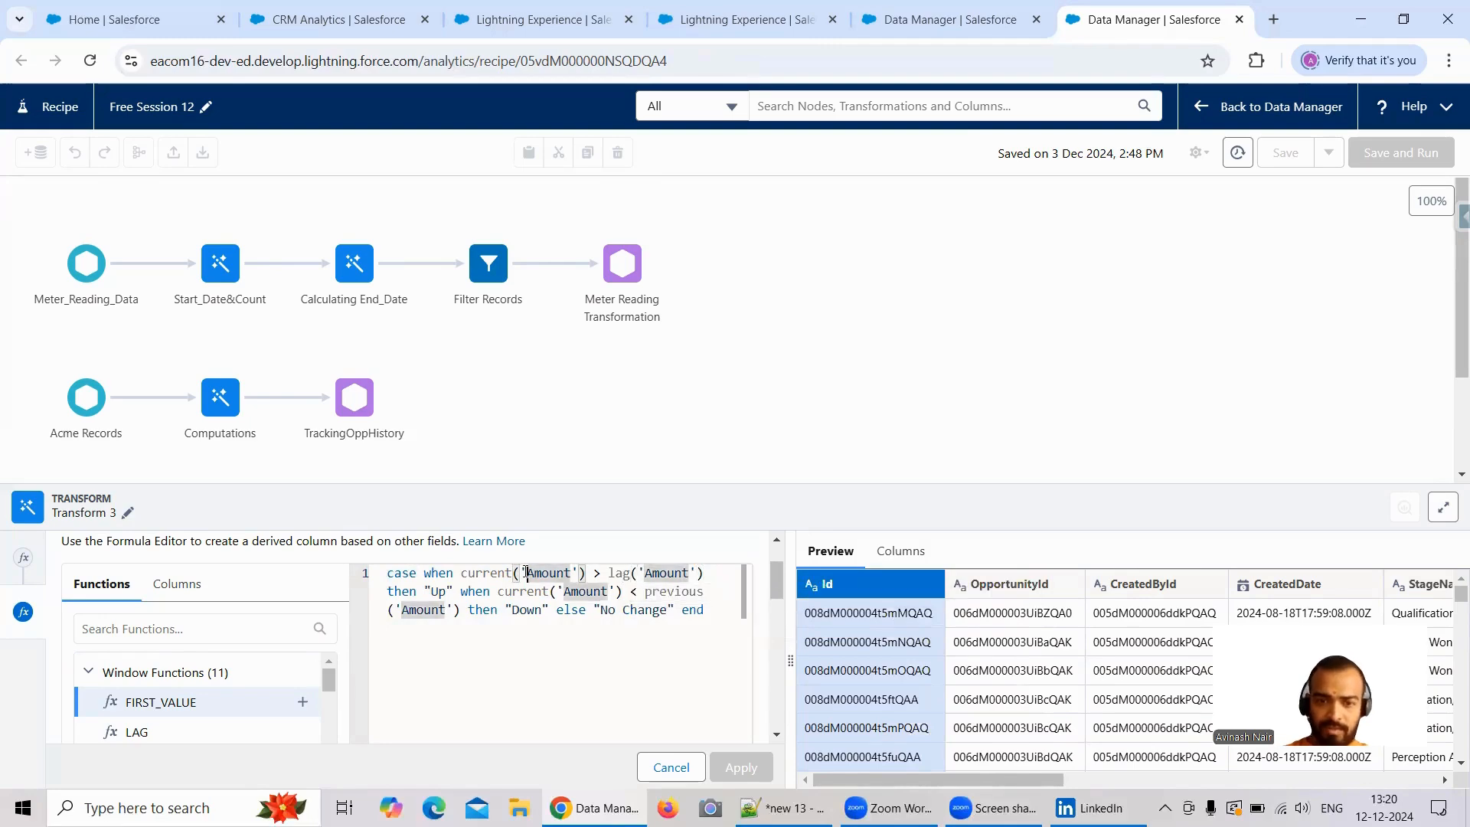
{"action": "key", "text": "Delete"}
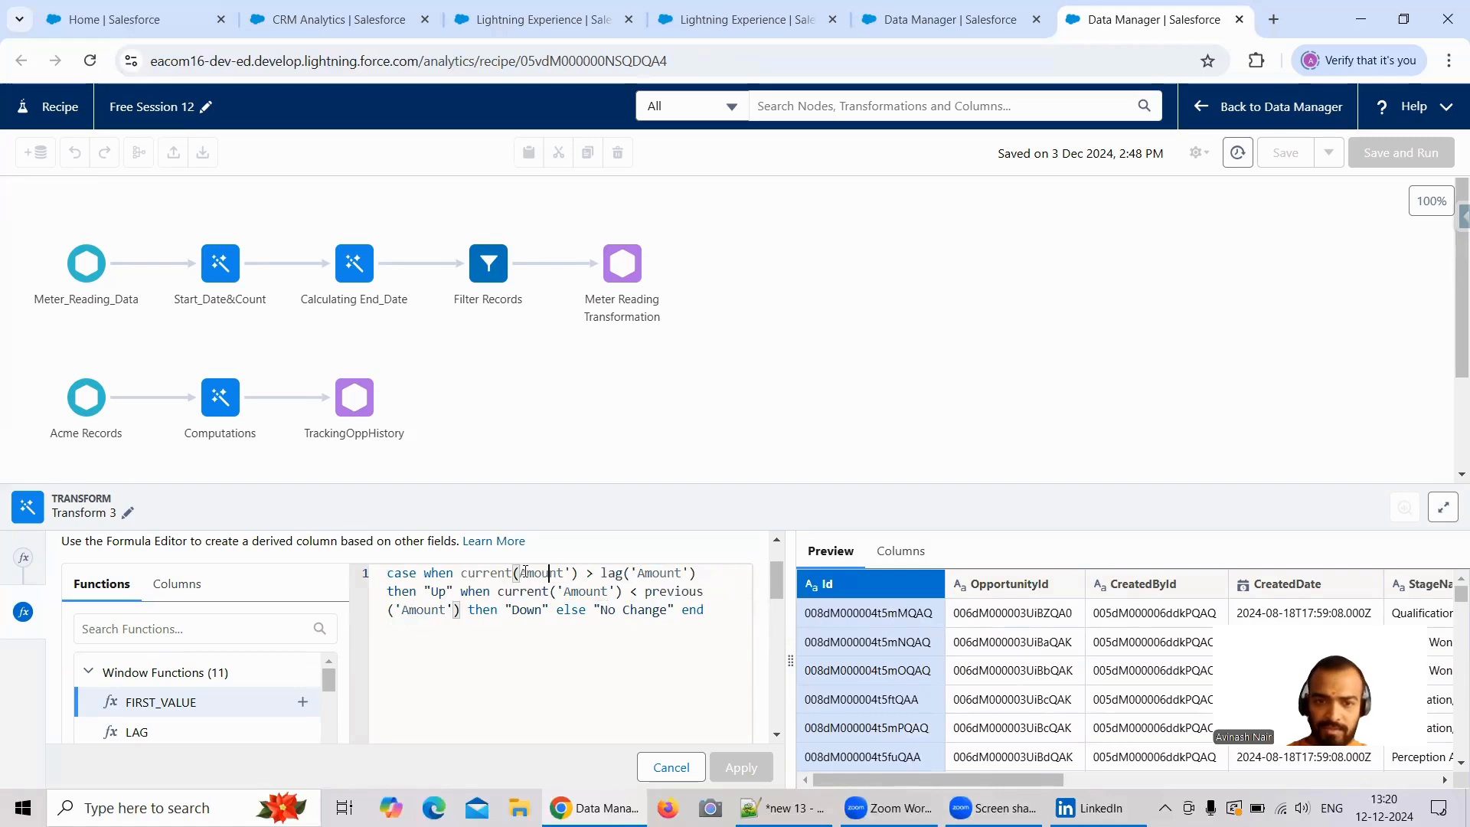
{"action": "key", "text": "ctrl+Right"}
{"action": "key", "text": "Delete"}
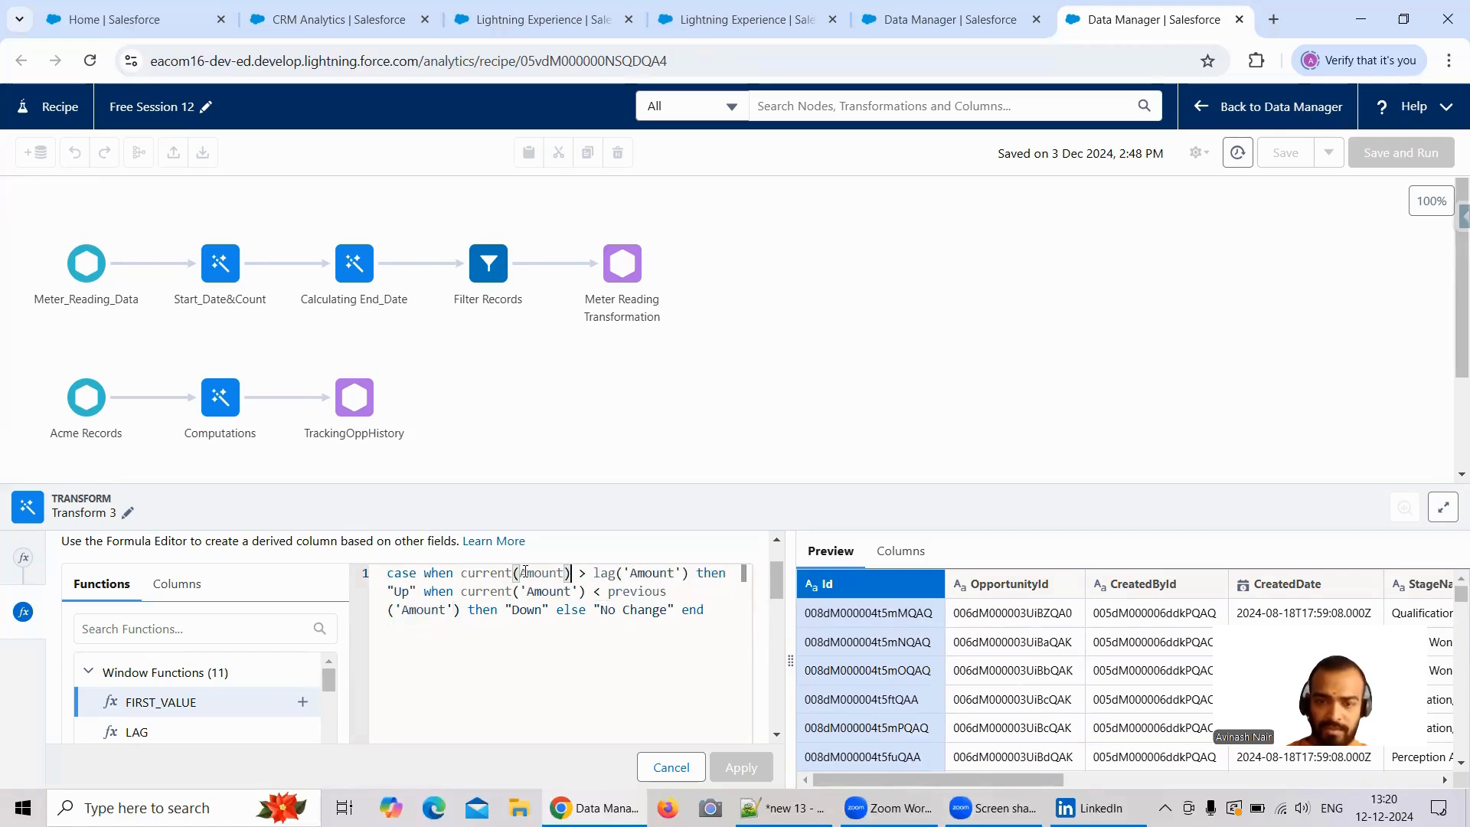
{"action": "key", "text": "Right"}
{"action": "key", "text": "Right"}
{"action": "key", "text": "Right"}
{"action": "key", "text": "Right"}
{"action": "key", "text": "Right"}
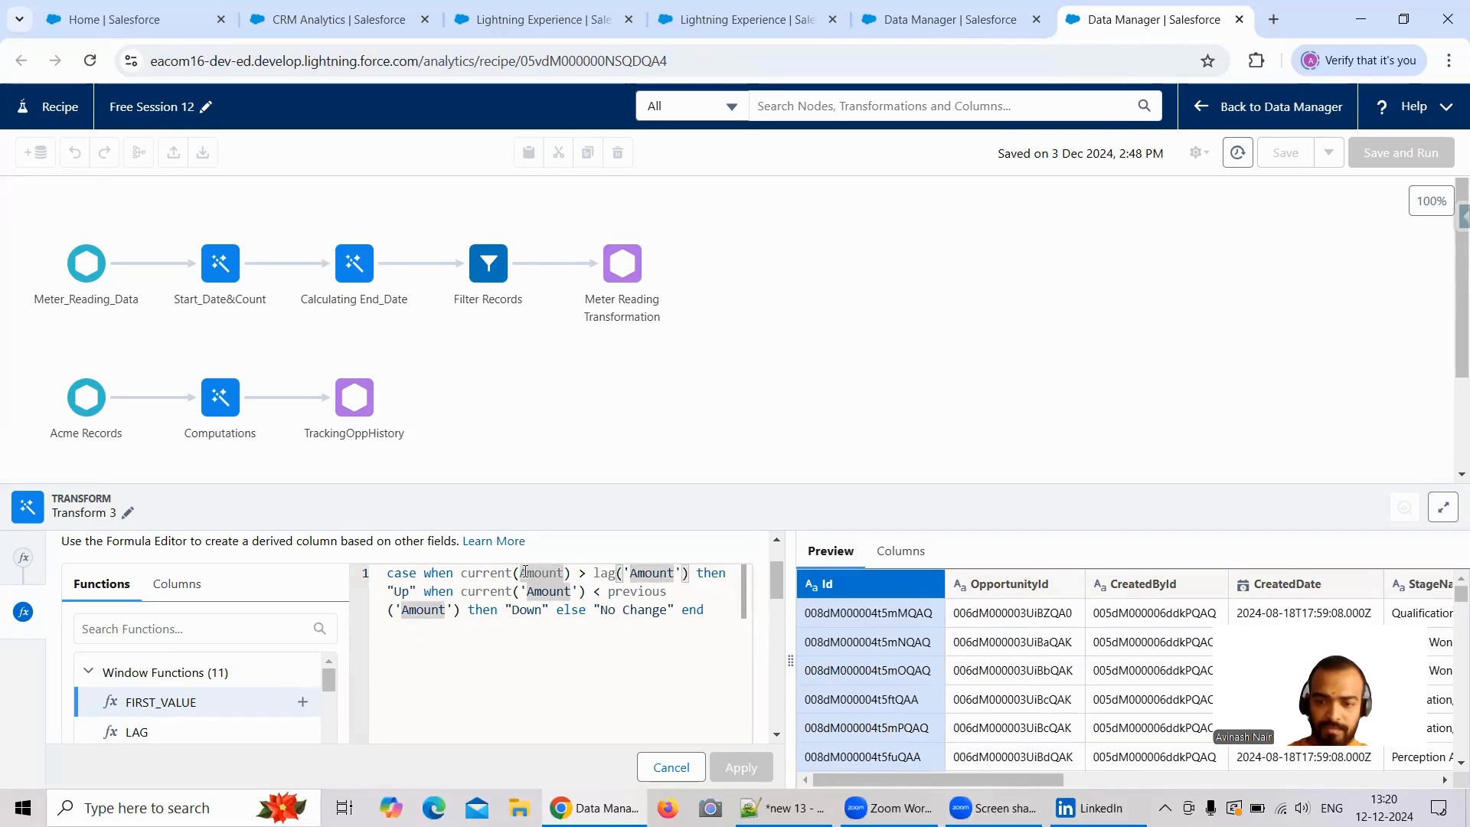
{"action": "key", "text": "BackSpace"}
{"action": "key", "text": "Right"}
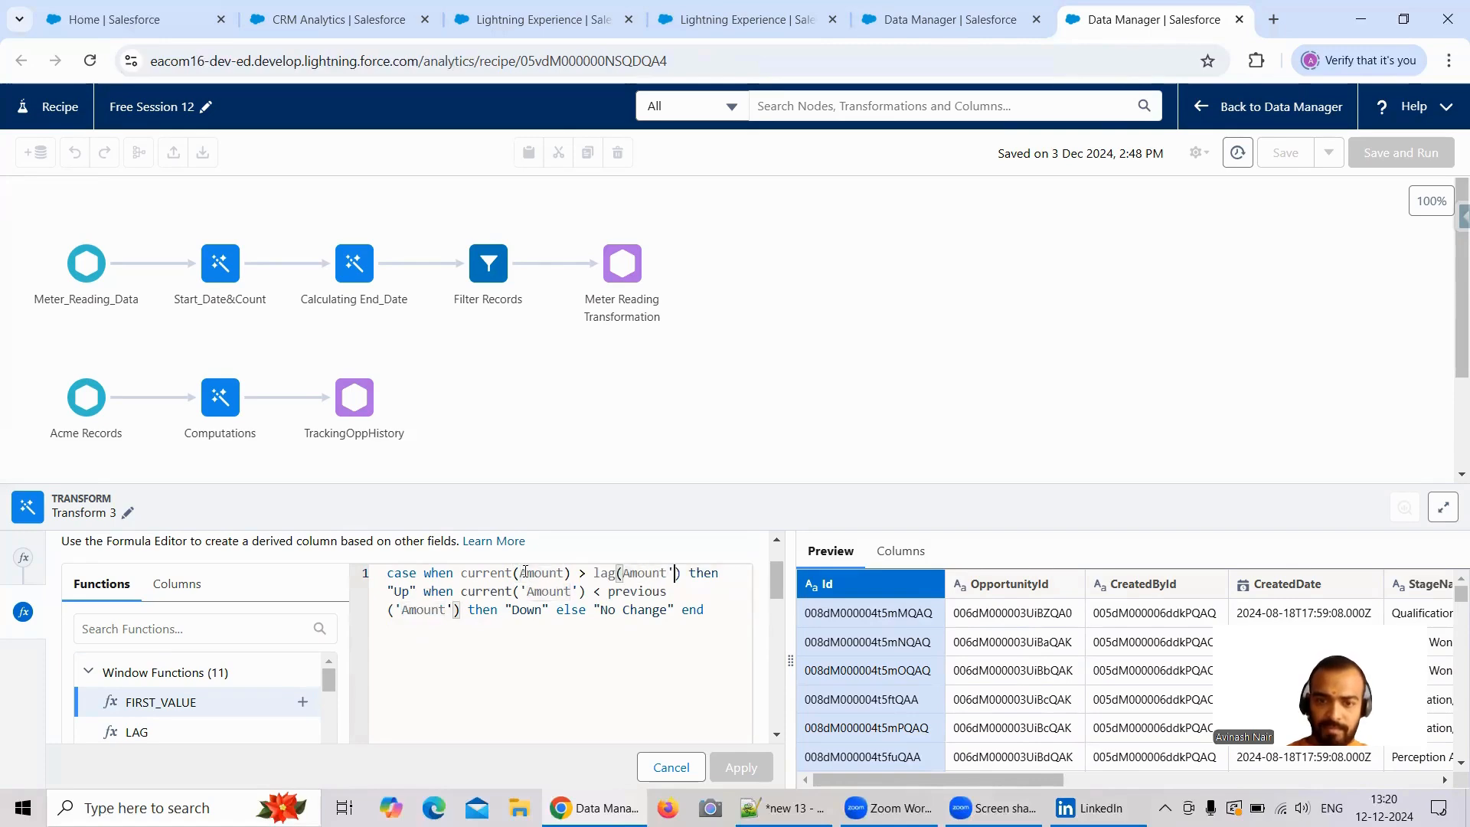
{"action": "key", "text": "Delete"}
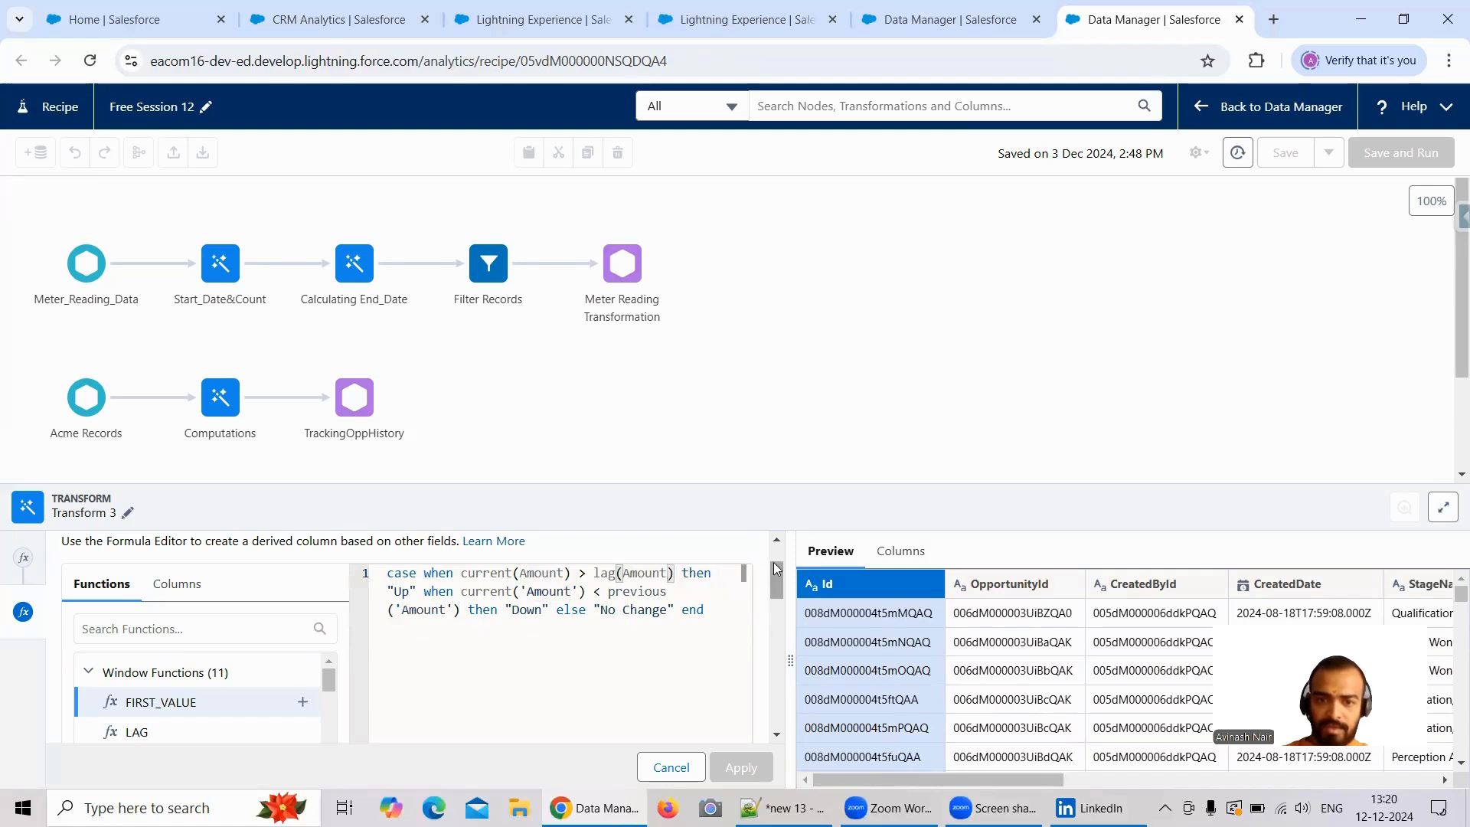
Copy the Change_In_Status label from the computed field in the Free Session 8 dataflow and return to the recipe
{"action": "mouse_move", "coordinate": [776, 568]}
{"action": "left_mouse_down"}
{"action": "mouse_move", "coordinate": [781, 539]}
{"action": "mouse_move", "coordinate": [781, 602]}
{"action": "left_mouse_up"}
{"action": "left_click", "coordinate": [918, 20]}
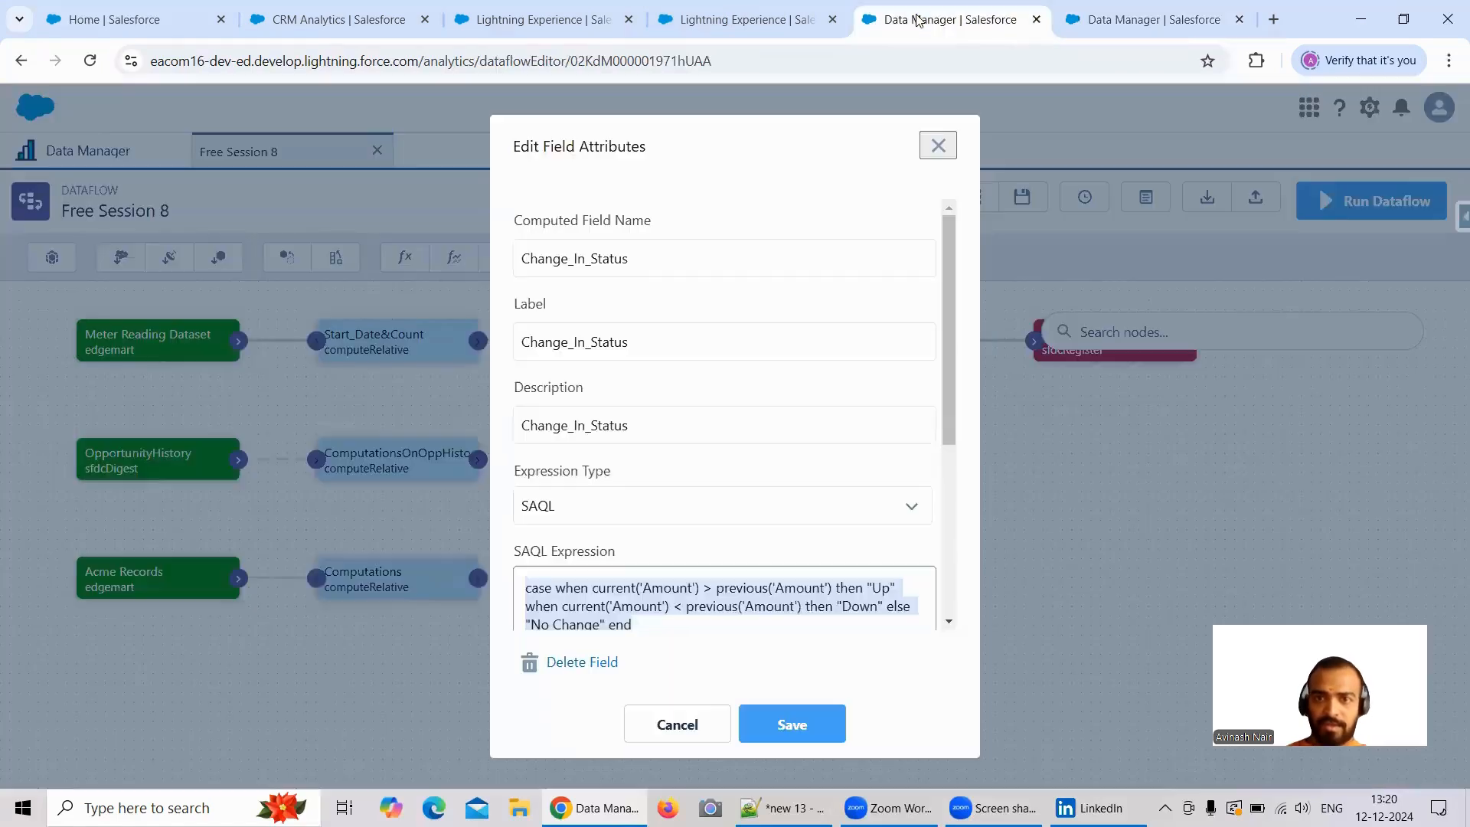
{"action": "scroll", "coordinate": [666, 383], "scroll_direction": "down", "scroll_amount": 2}
{"action": "left_click", "coordinate": [600, 243]}
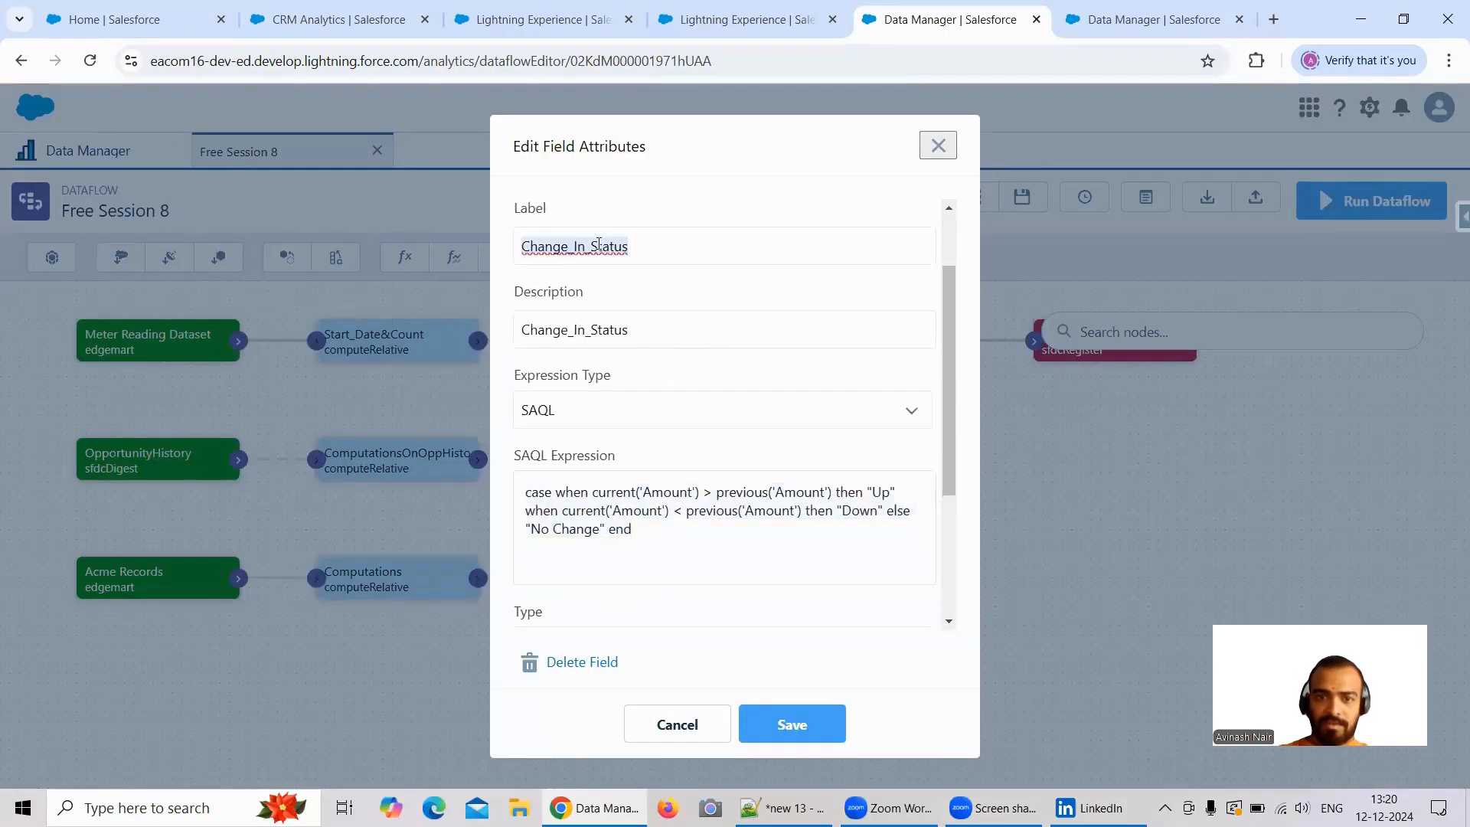
{"action": "left_click", "coordinate": [1118, 20]}
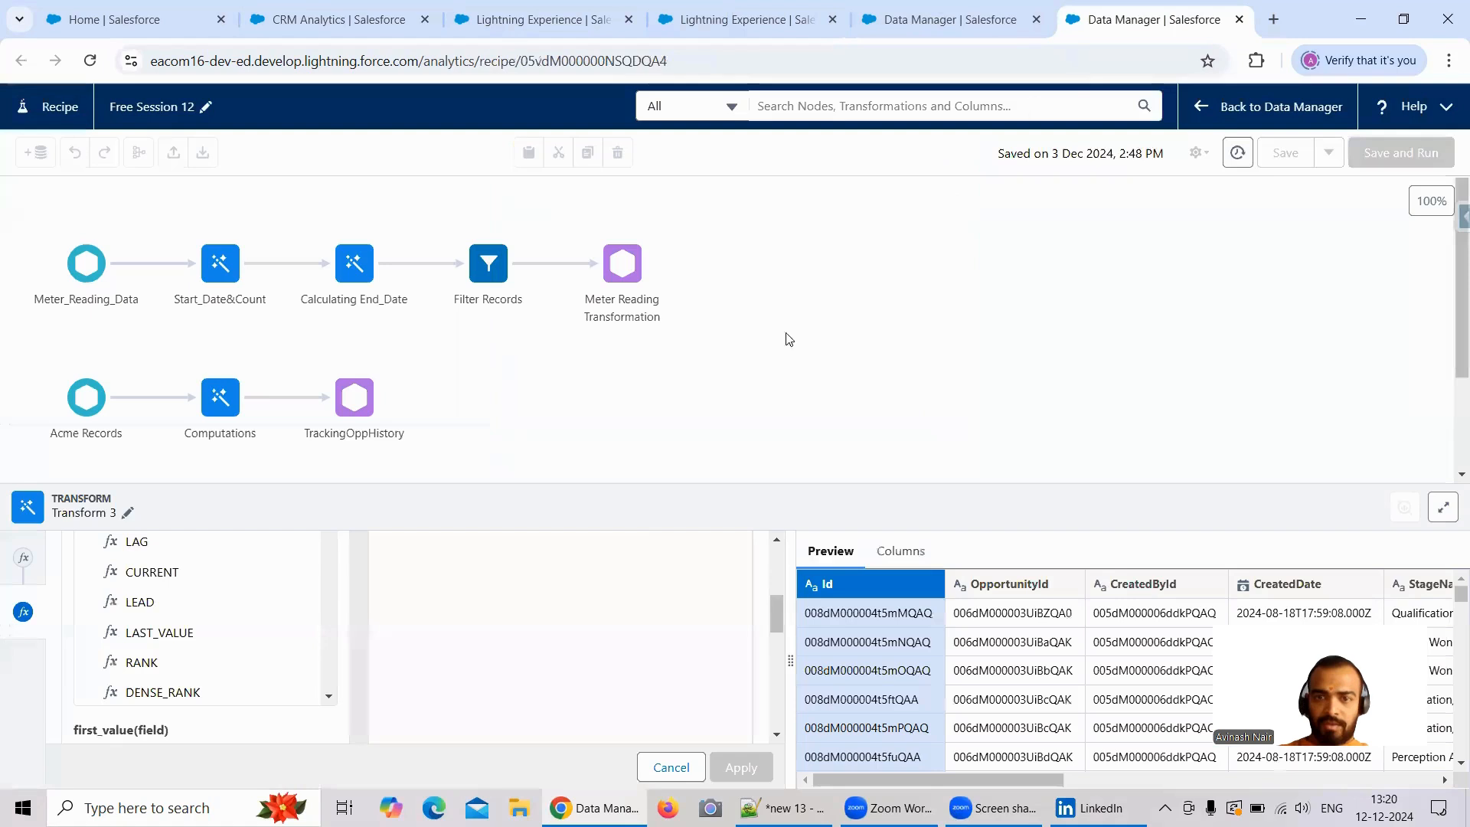
Set both the column label and the API name of the new formula column to Change_In_Status
{"action": "scroll", "coordinate": [782, 649], "scroll_direction": "down", "scroll_amount": 5}
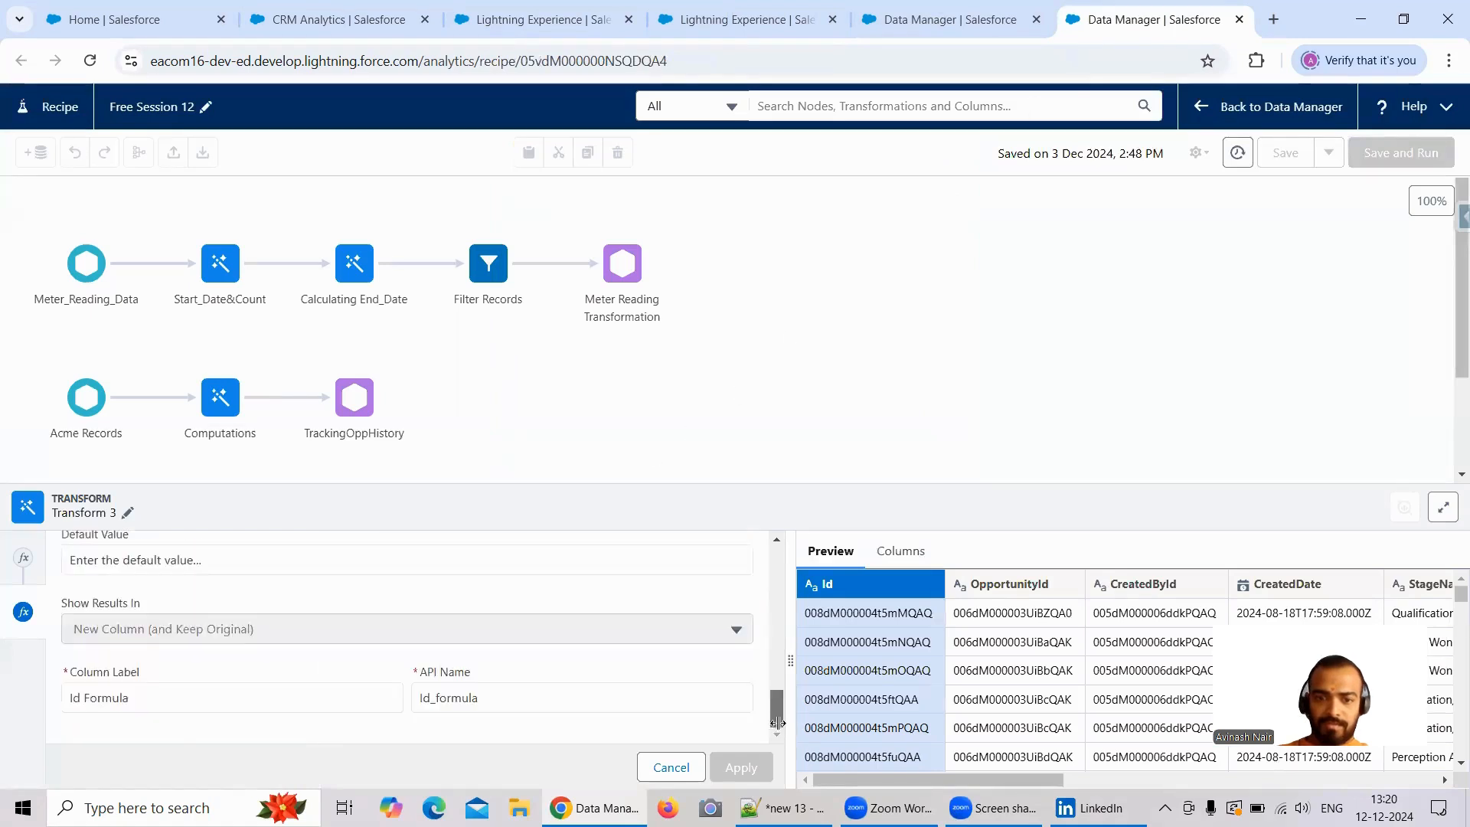
{"action": "left_click", "coordinate": [221, 705]}
{"action": "key", "text": "ctrl+a"}
{"action": "type", "text": "Change_In_Status"}
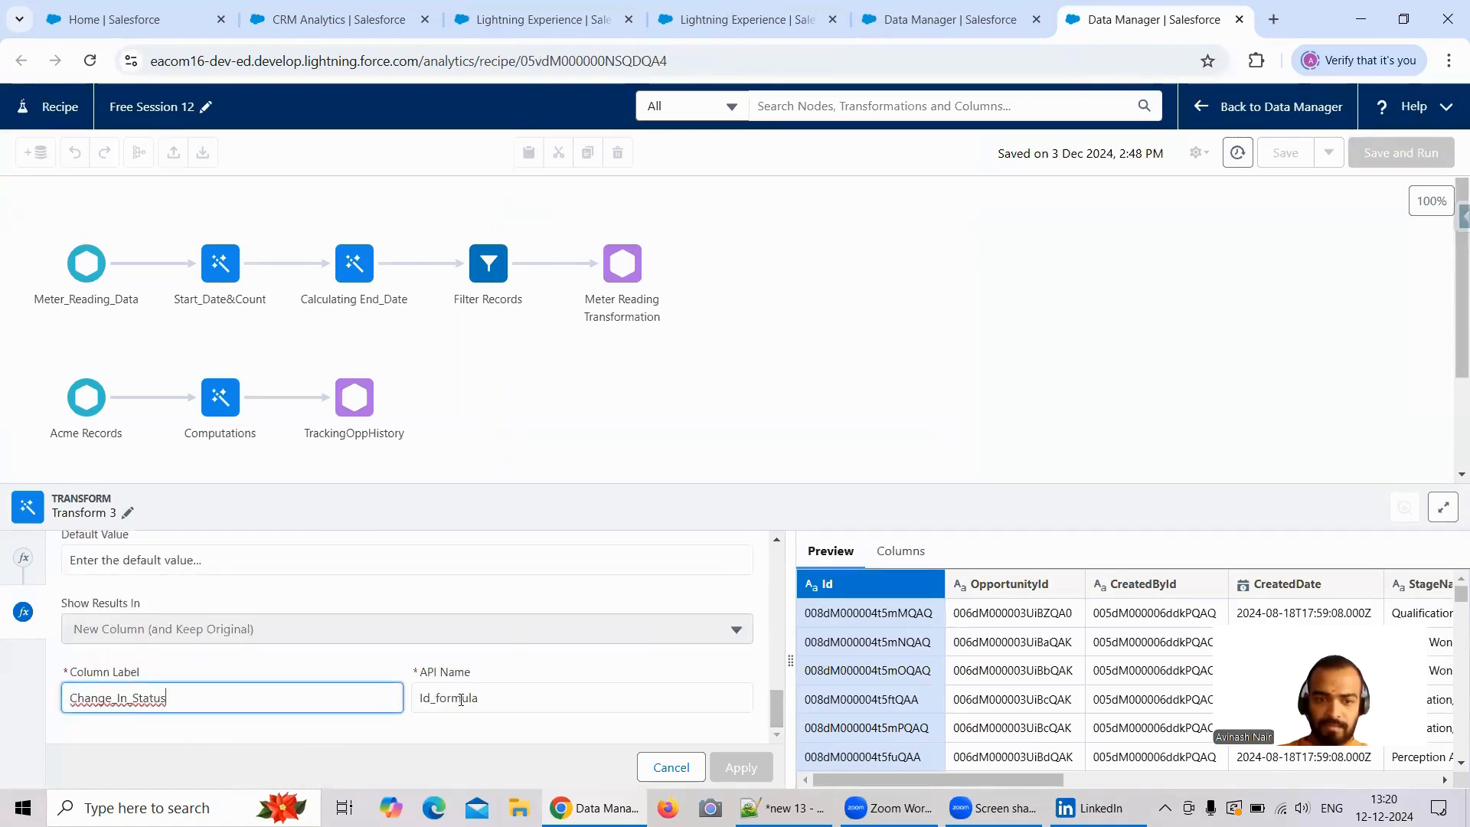
{"action": "left_click", "coordinate": [460, 698]}
{"action": "double_click", "coordinate": [460, 699]}
{"action": "type", "text": "Change_In_Status"}
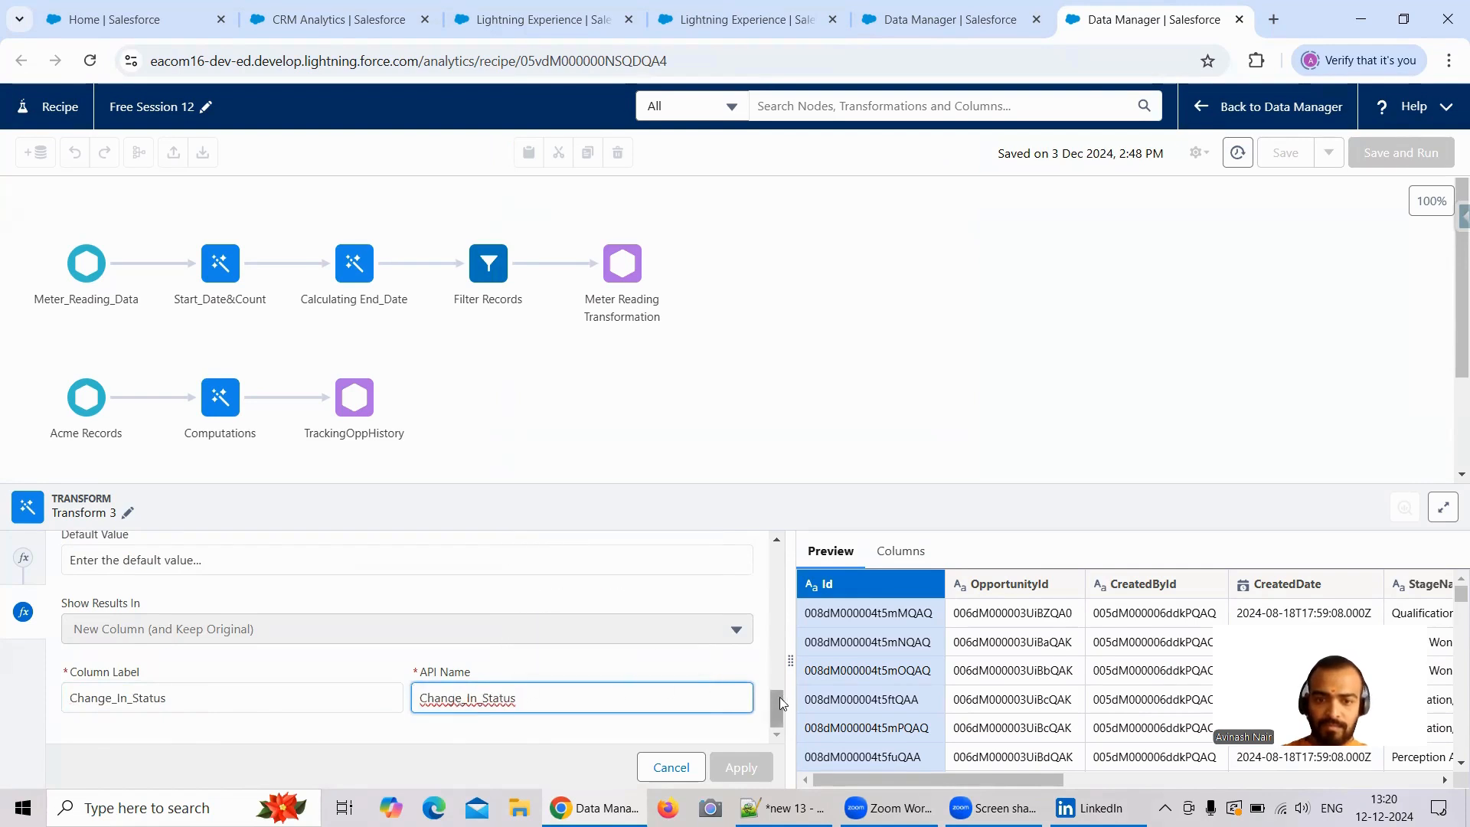
Rewrite the first condition's result in the formula as 'Up' in single quotes instead of double quotes
{"action": "left_click_drag", "start_coordinate": [781, 706], "coordinate": [781, 560]}
{"action": "left_click", "coordinate": [410, 624]}
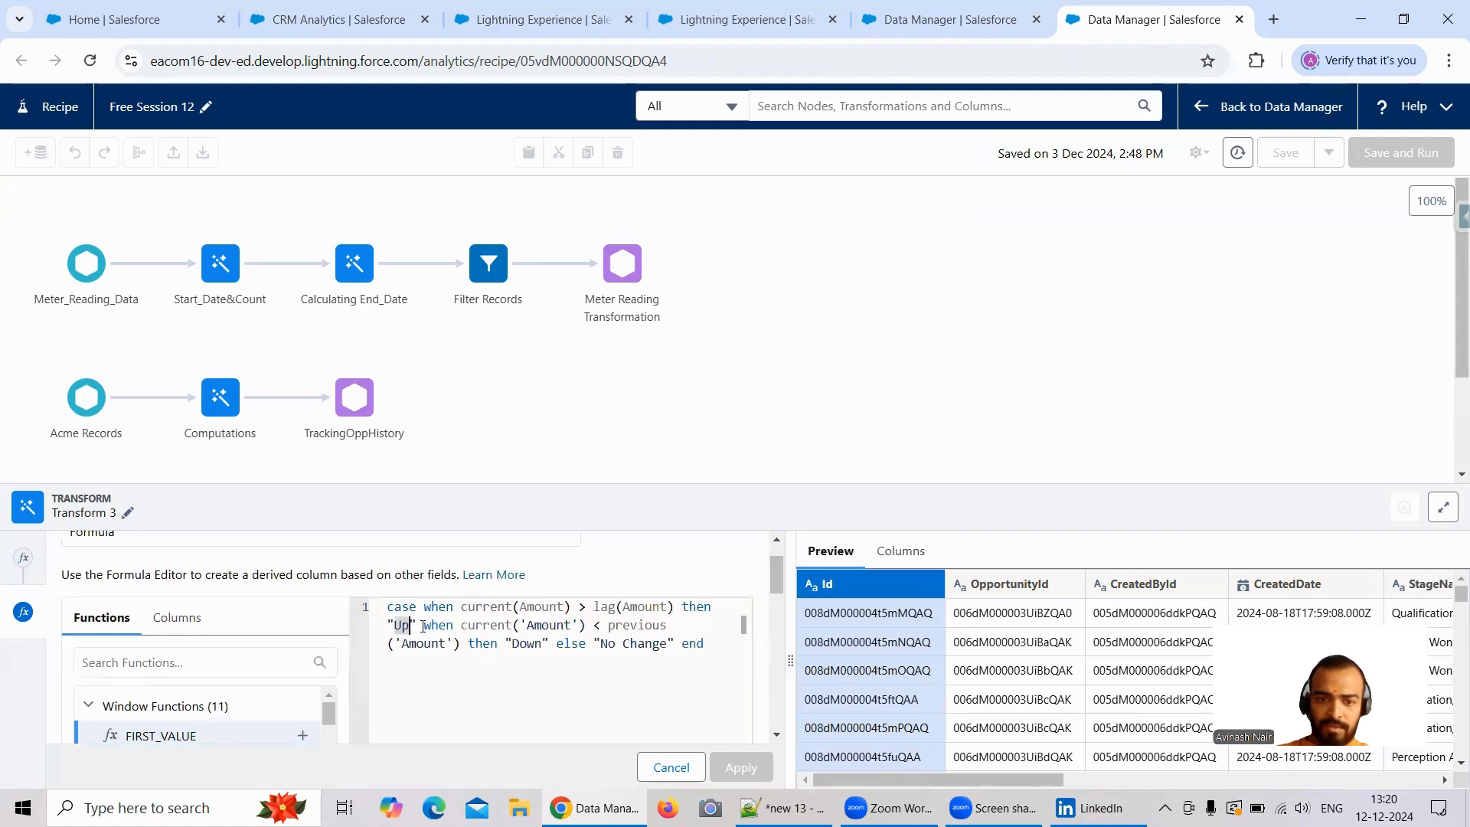
{"action": "left_click", "coordinate": [423, 626]}
{"action": "key", "text": "BackSpace"}
{"action": "key", "text": "BackSpace"}
{"action": "key", "text": "BackSpace"}
{"action": "key", "text": "BackSpace"}
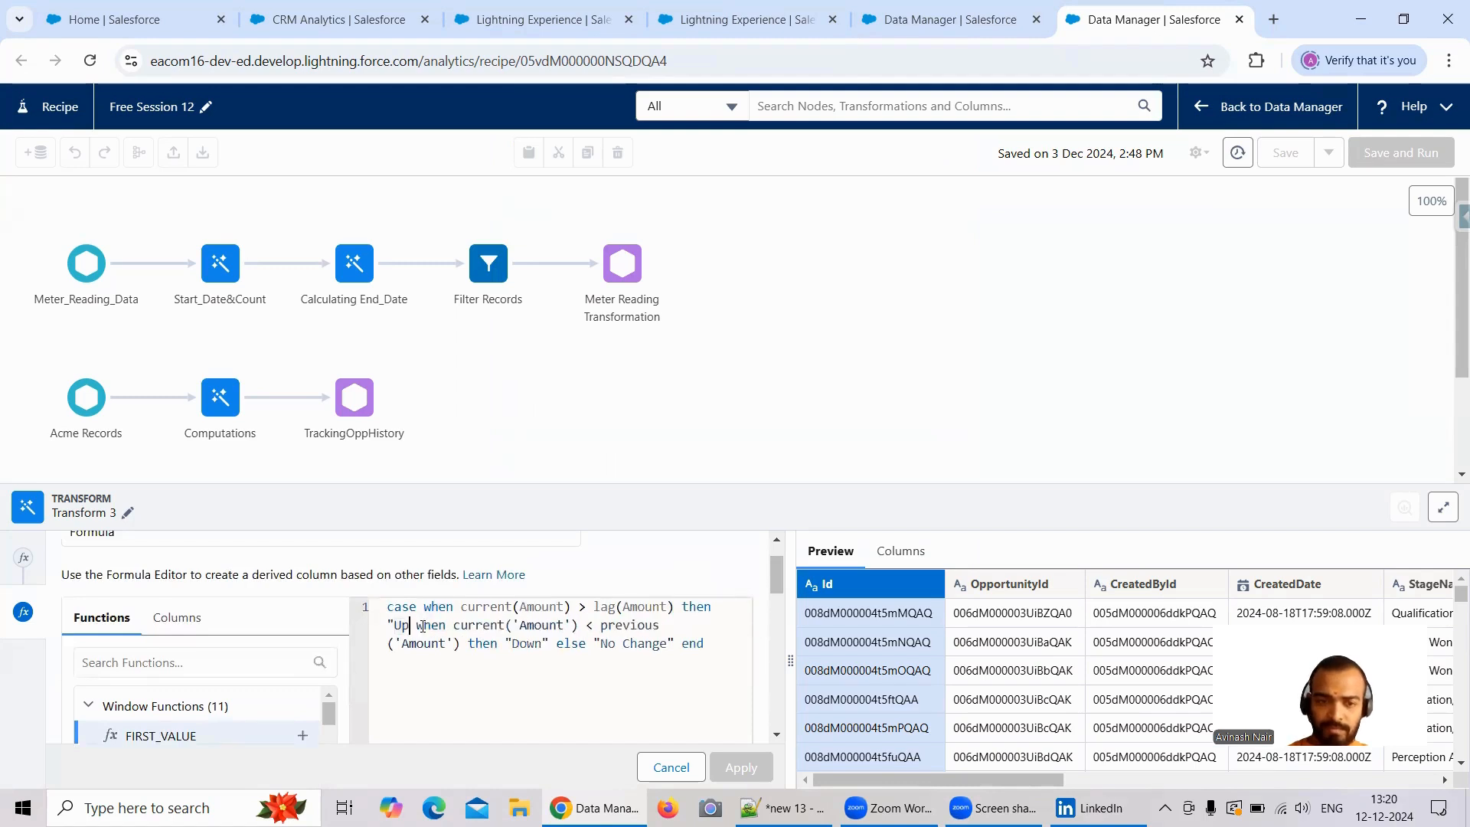
{"action": "key", "text": "BackSpace"}
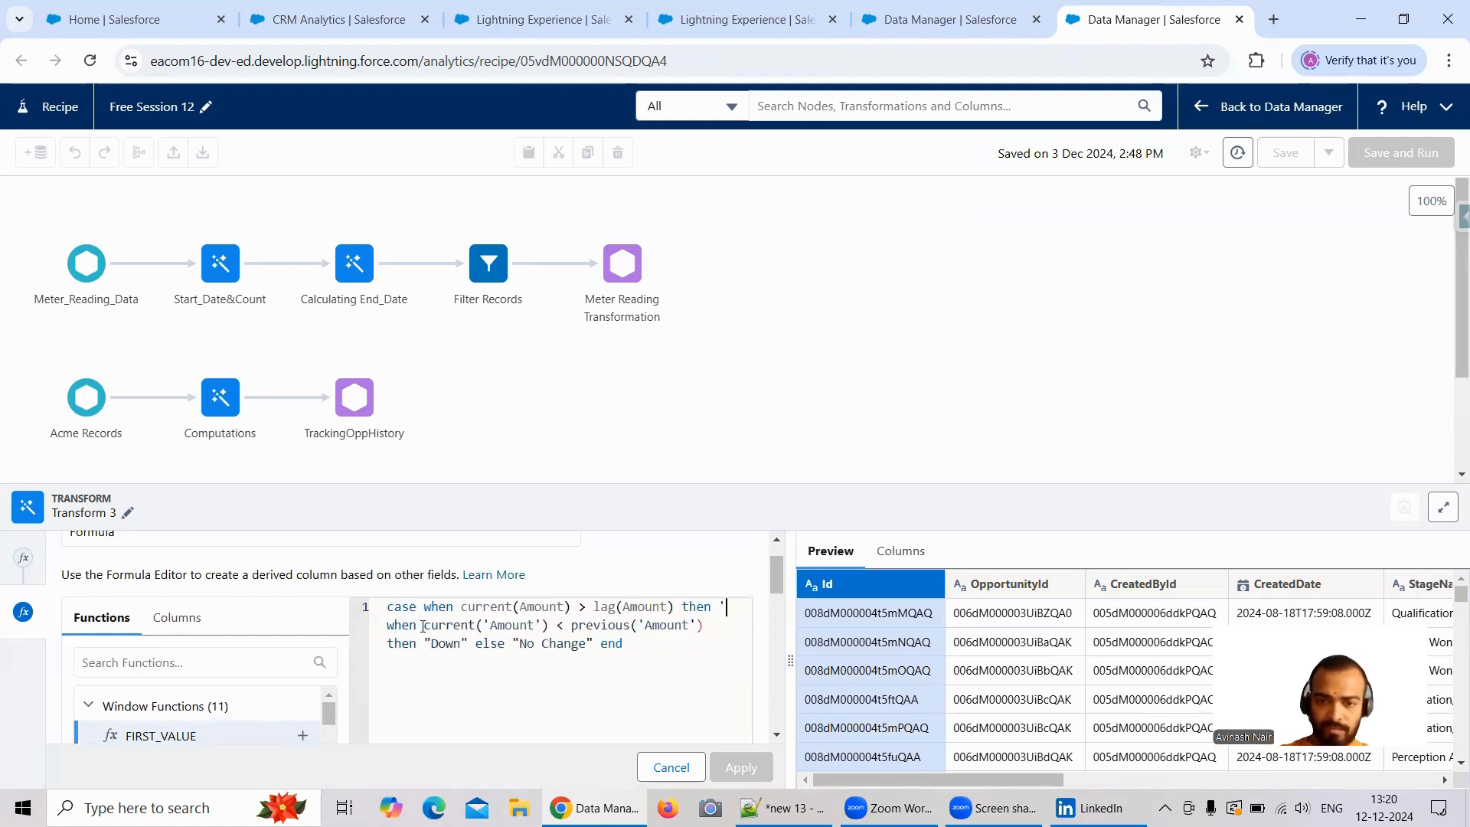
{"action": "type", "text": "''Up"}
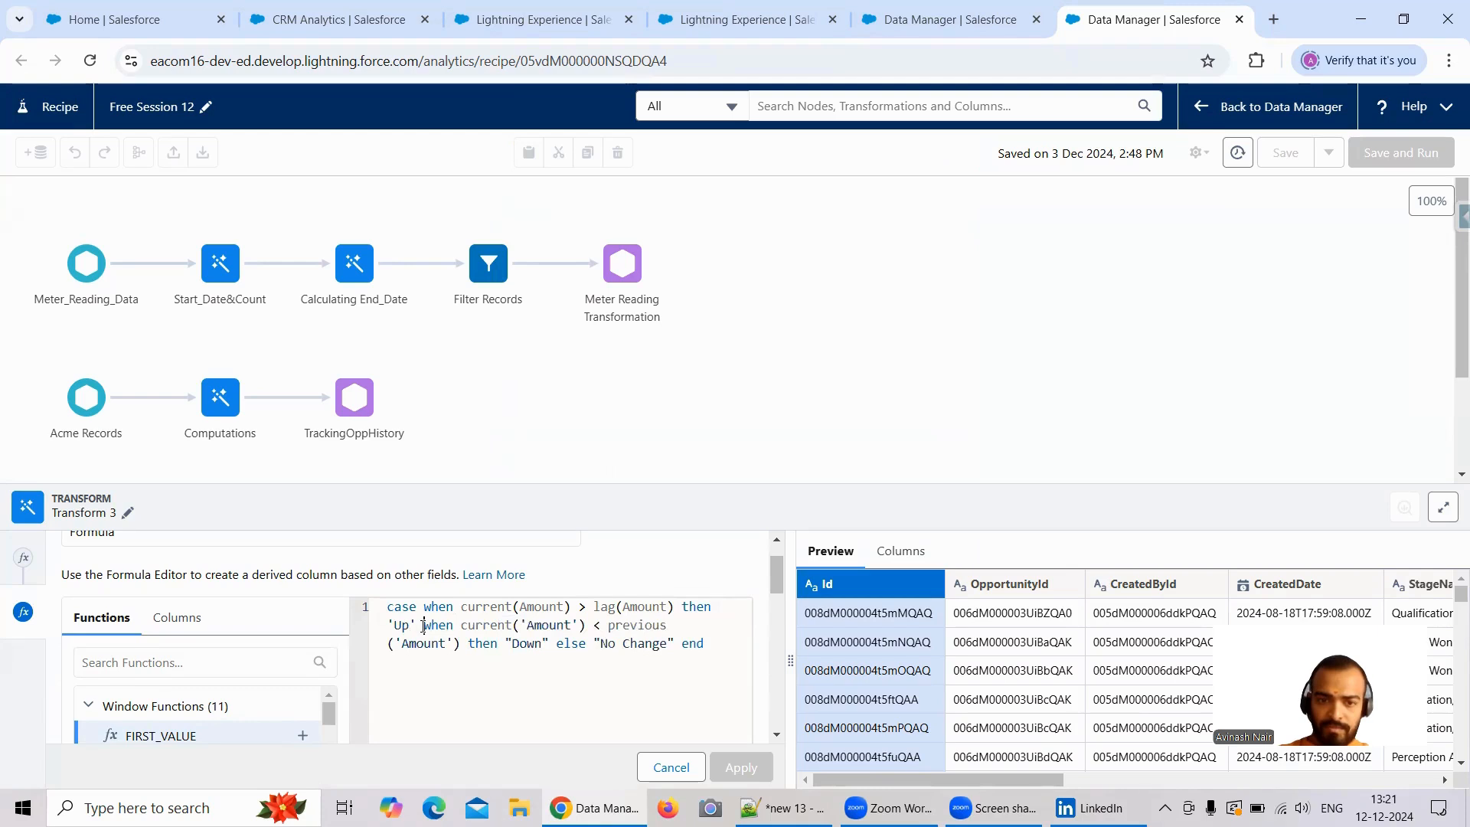
Remove the single quotes around both Amount fields in the formula's second condition
{"action": "key", "text": "Right"}
{"action": "key", "text": "Right"}
{"action": "key", "text": "Right"}
{"action": "key", "text": "Right"}
{"action": "key", "text": "Right"}
{"action": "key", "text": "Right"}
{"action": "key", "text": "Right"}
{"action": "key", "text": "Right"}
{"action": "key", "text": "Right"}
{"action": "key", "text": "Right"}
{"action": "key", "text": "Right"}
{"action": "key", "text": "Right"}
{"action": "key", "text": "Right"}
{"action": "key", "text": "Right"}
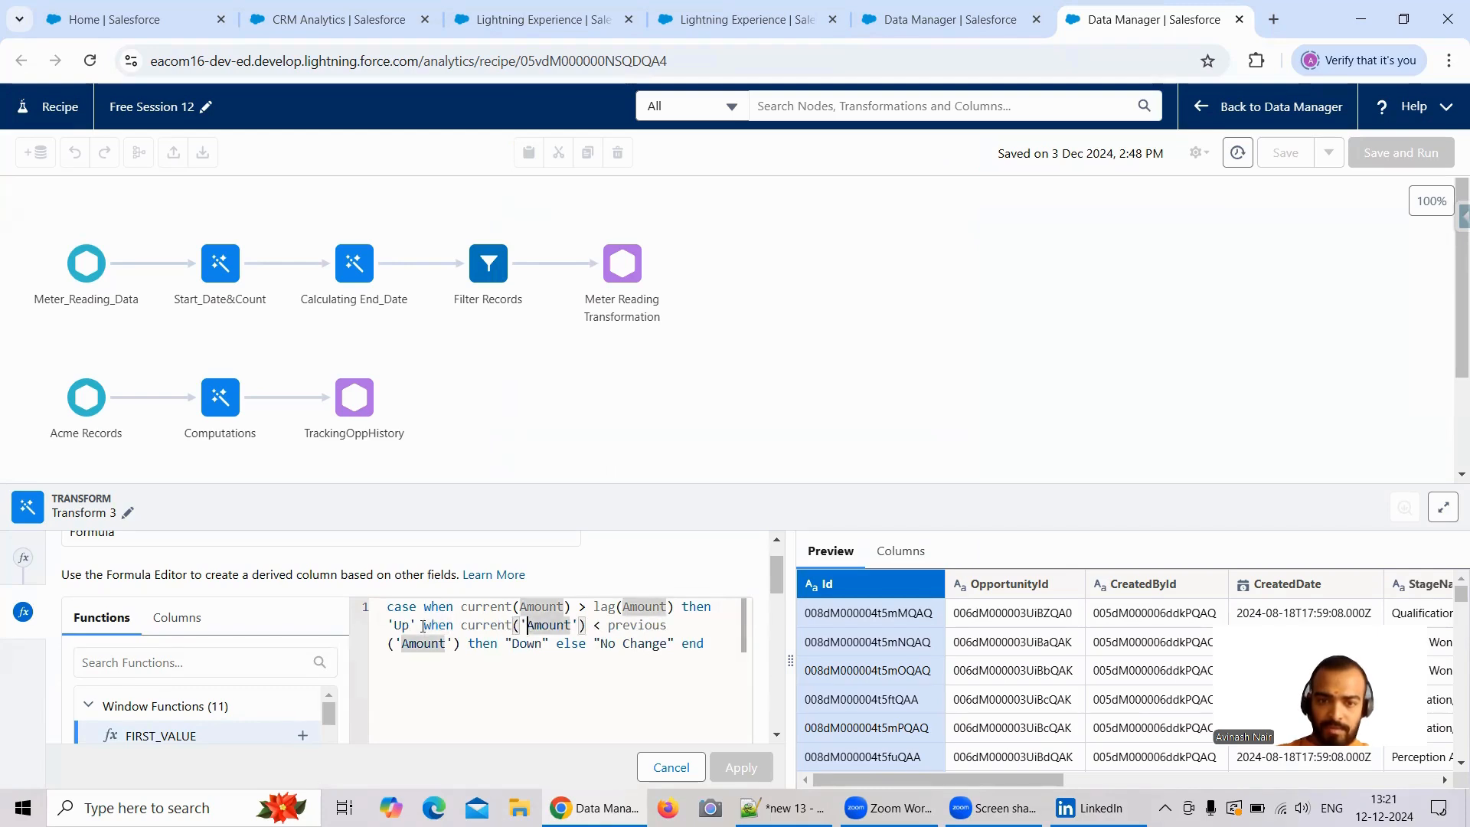
{"action": "key", "text": "BackSpace"}
{"action": "key", "text": "Right"}
{"action": "key", "text": "Right"}
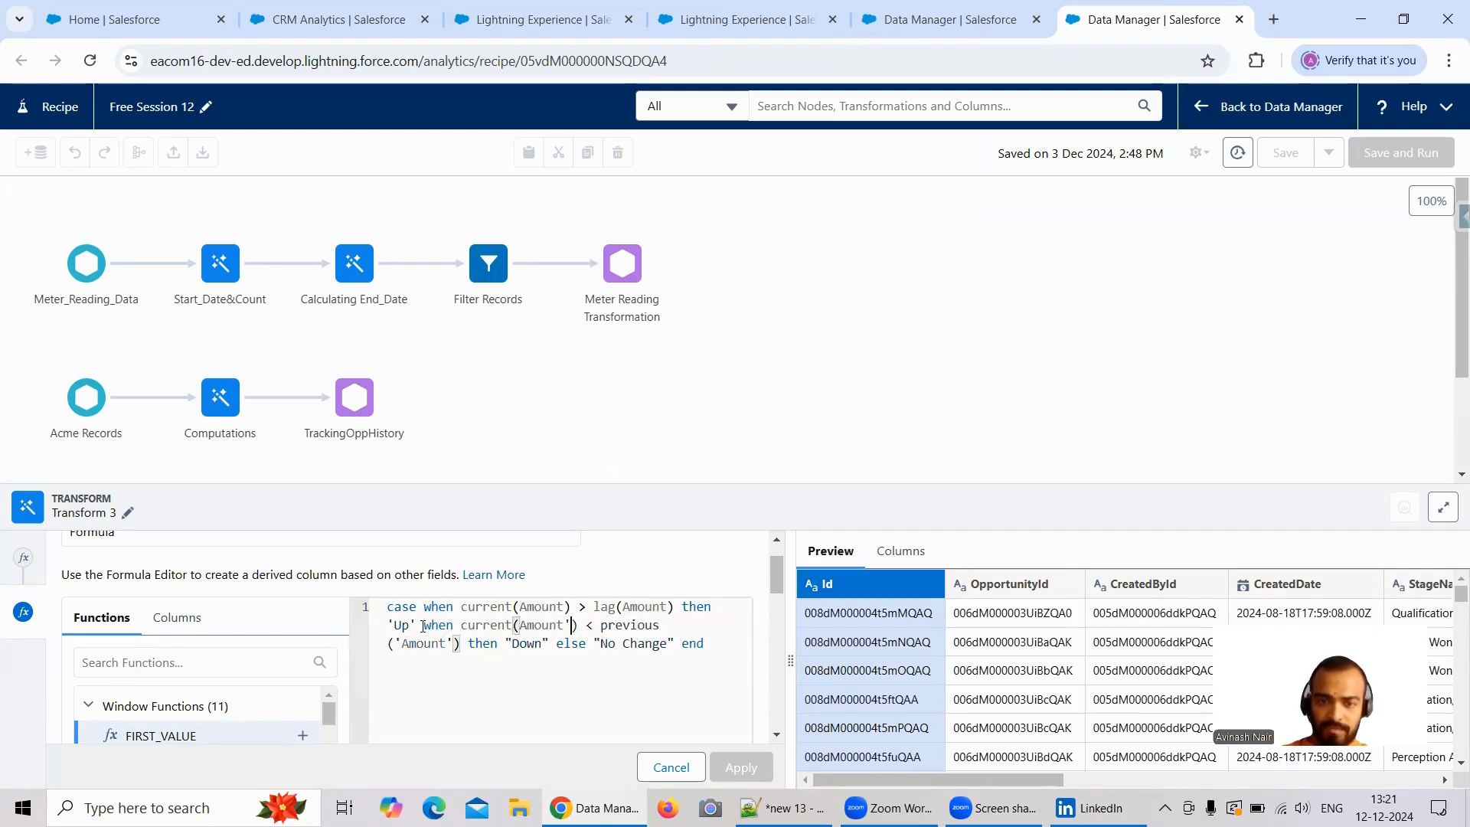
{"action": "key", "text": "BackSpace"}
{"action": "key", "text": "Right"}
{"action": "key", "text": "Right"}
{"action": "key", "text": "Right"}
{"action": "key", "text": "Right"}
{"action": "key", "text": "Right"}
{"action": "key", "text": "Right"}
{"action": "key", "text": "Right"}
{"action": "key", "text": "Right"}
{"action": "key", "text": "Right"}
{"action": "key", "text": "Right"}
{"action": "key", "text": "Right"}
{"action": "key", "text": "Right"}
{"action": "key", "text": "Right"}
{"action": "key", "text": "Right"}
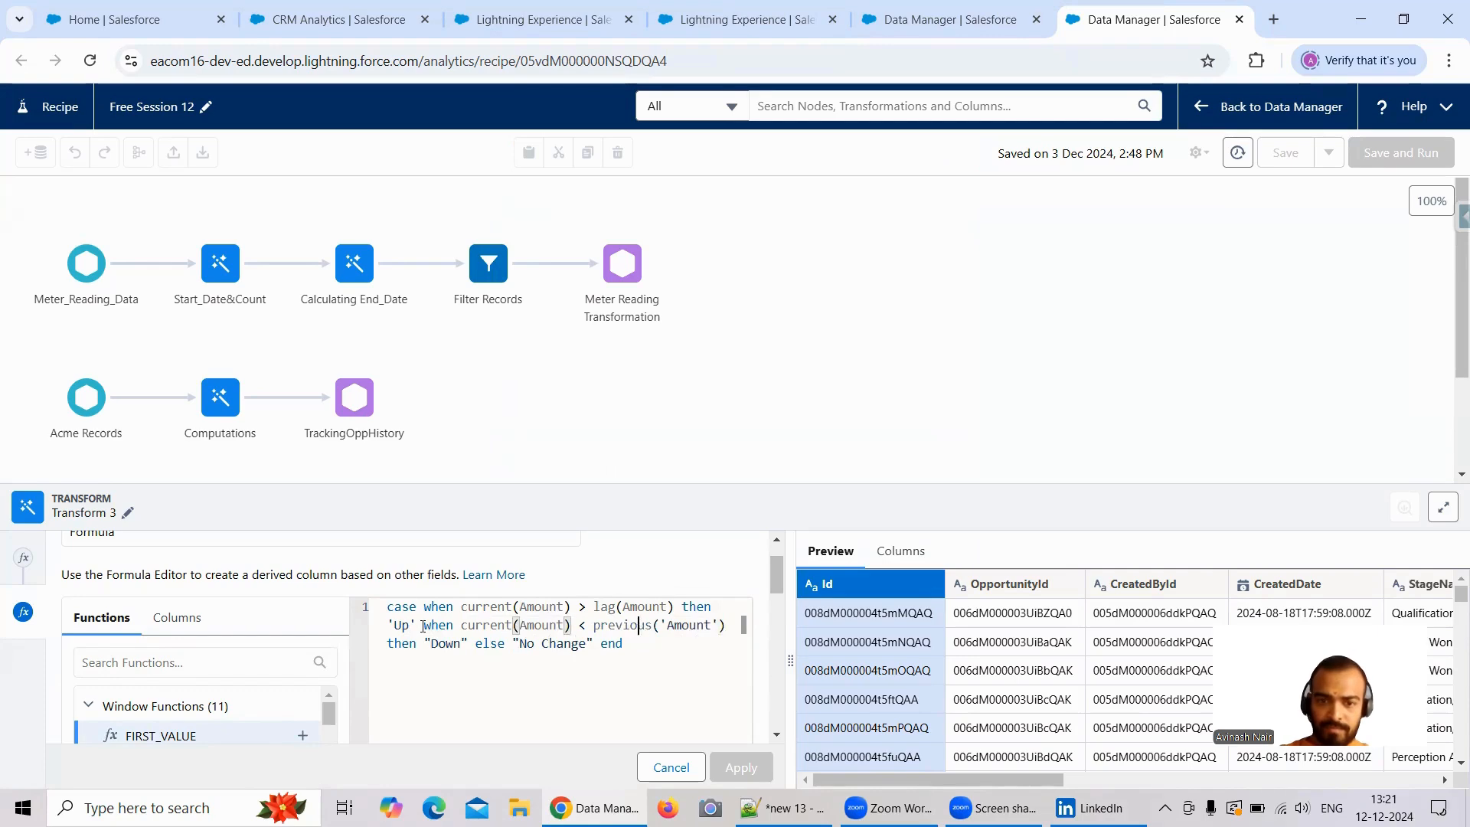
{"action": "key", "text": "BackSpace"}
{"action": "key", "text": "Right"}
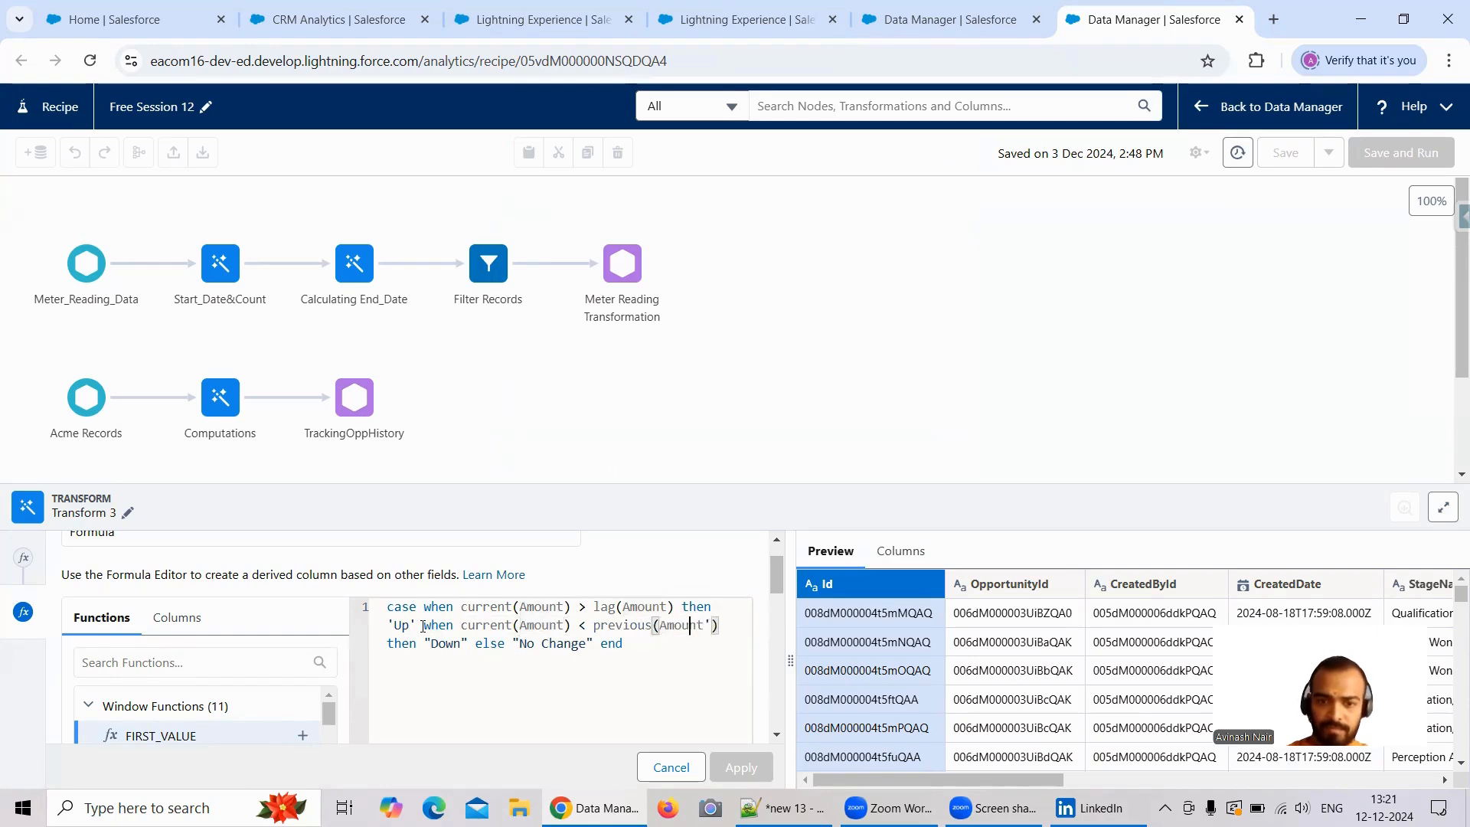
{"action": "key", "text": "Right"}
{"action": "key", "text": "Right"}
{"action": "key", "text": "Right"}
{"action": "key", "text": "BackSpace"}
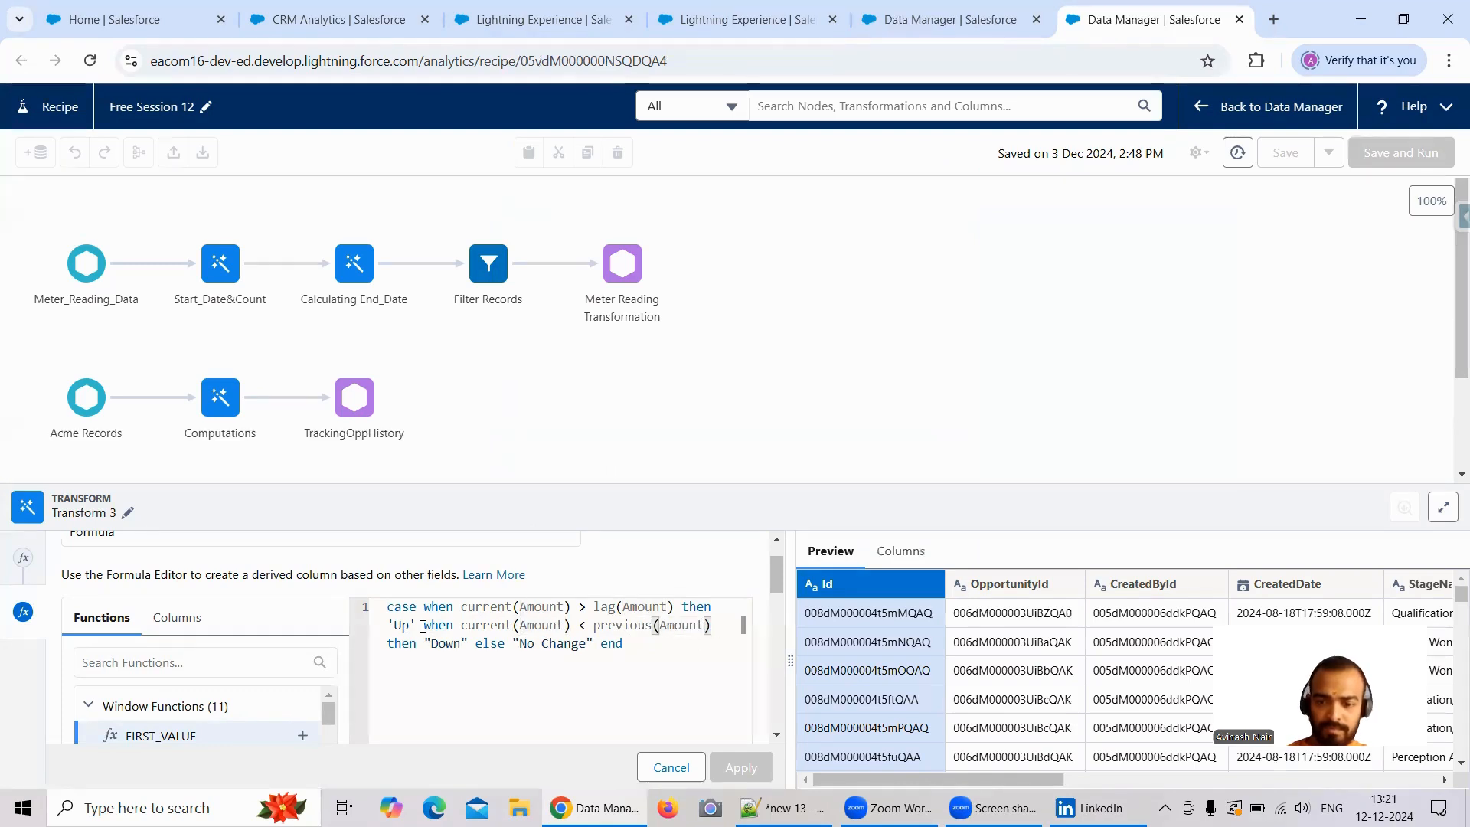
Replace the previous function in the second condition with lag, making it current(Amount) < lag(Amount)
{"action": "key", "text": "Left"}
{"action": "key", "text": "Left"}
{"action": "key", "text": "Left"}
{"action": "key", "text": "Left"}
{"action": "key", "text": "Left"}
{"action": "key", "text": "Left"}
{"action": "key", "text": "Left"}
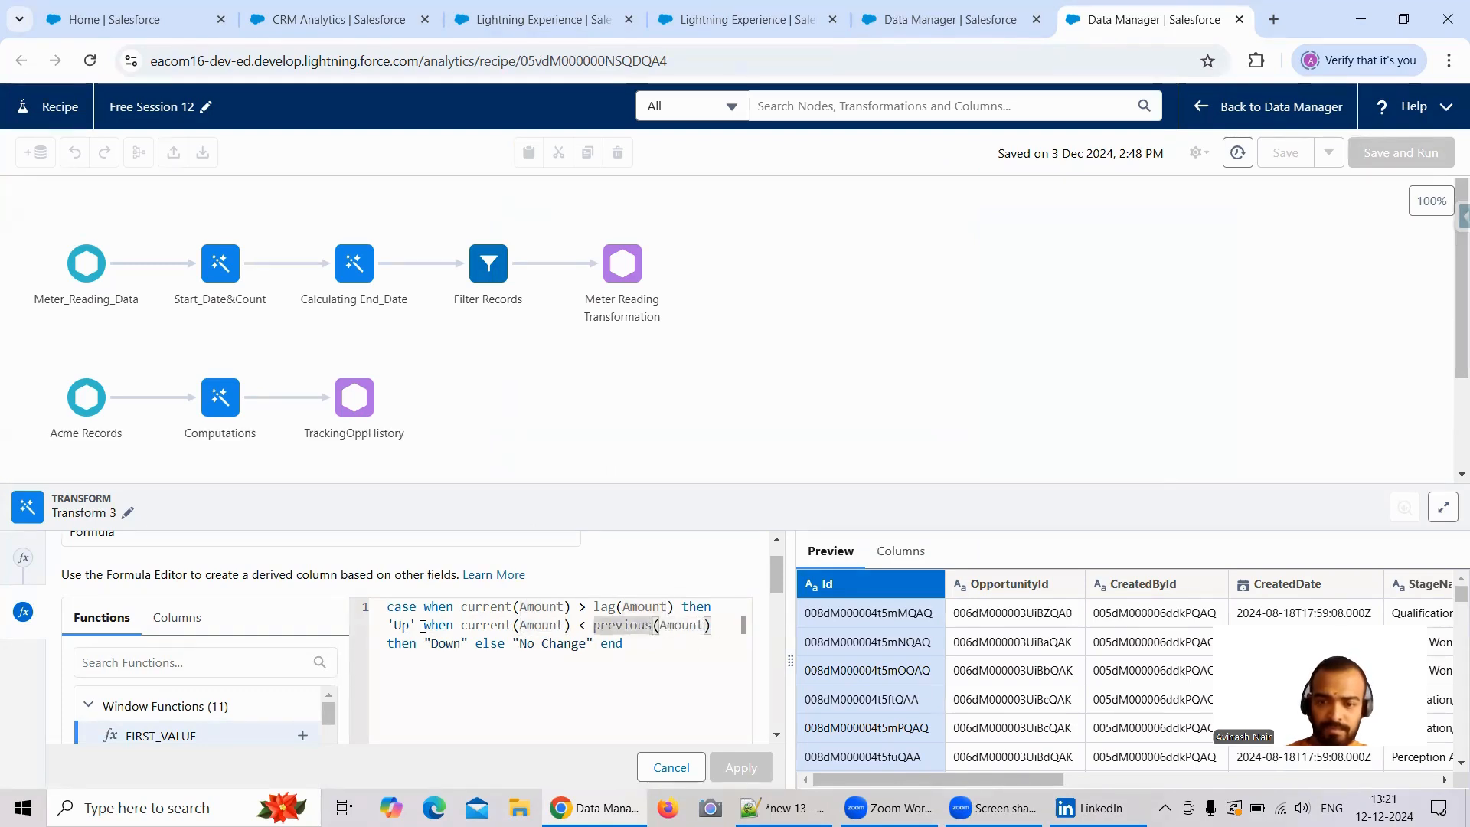
{"action": "key", "text": "BackSpace"}
{"action": "key", "text": "BackSpace"}
{"action": "key", "text": "BackSpace"}
{"action": "key", "text": "BackSpace"}
{"action": "key", "text": "BackSpace"}
{"action": "key", "text": "BackSpace"}
{"action": "key", "text": "BackSpace"}
{"action": "key", "text": "BackSpace"}
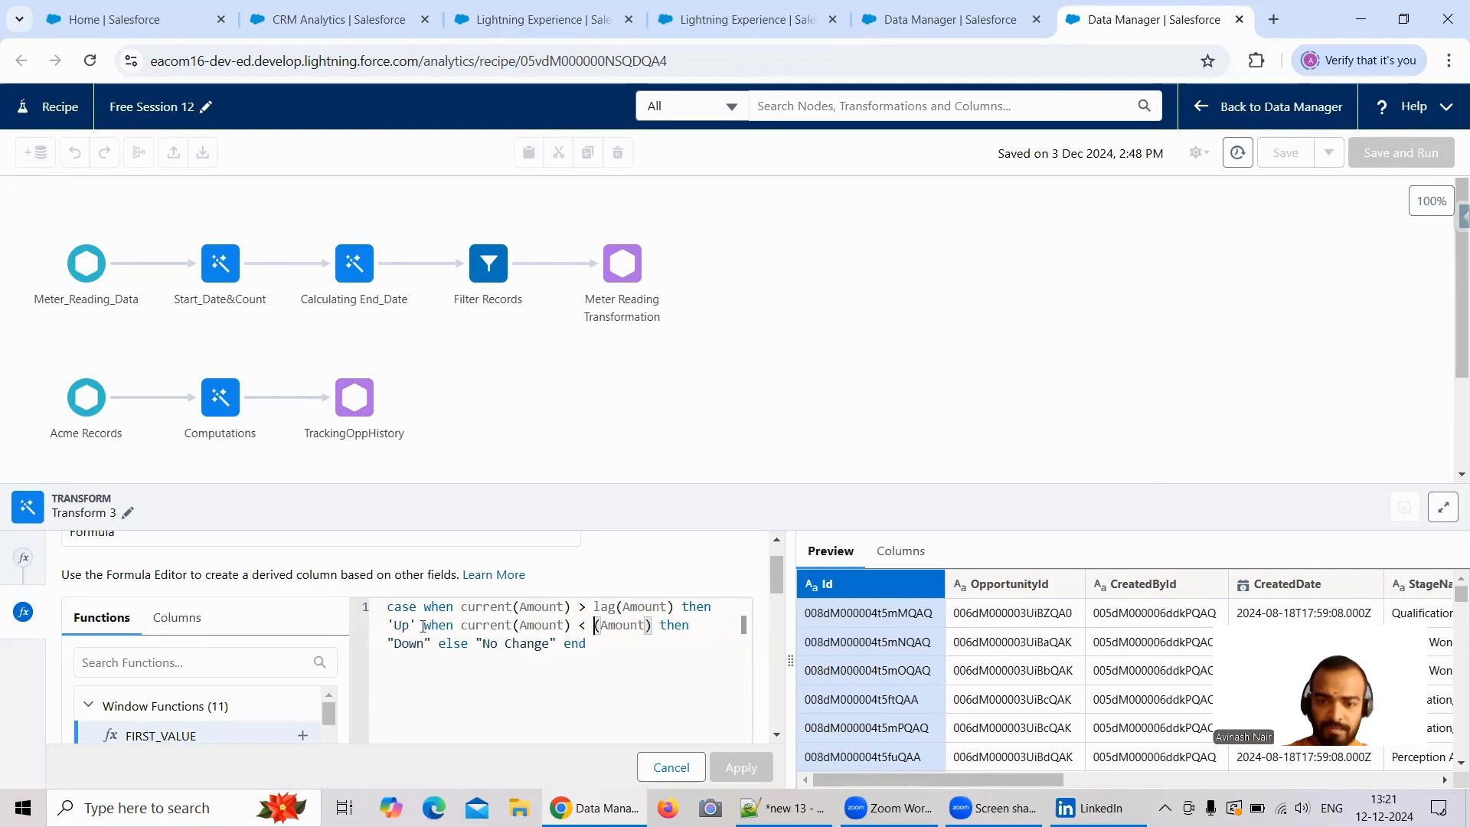
{"action": "type", "text": "lag"}
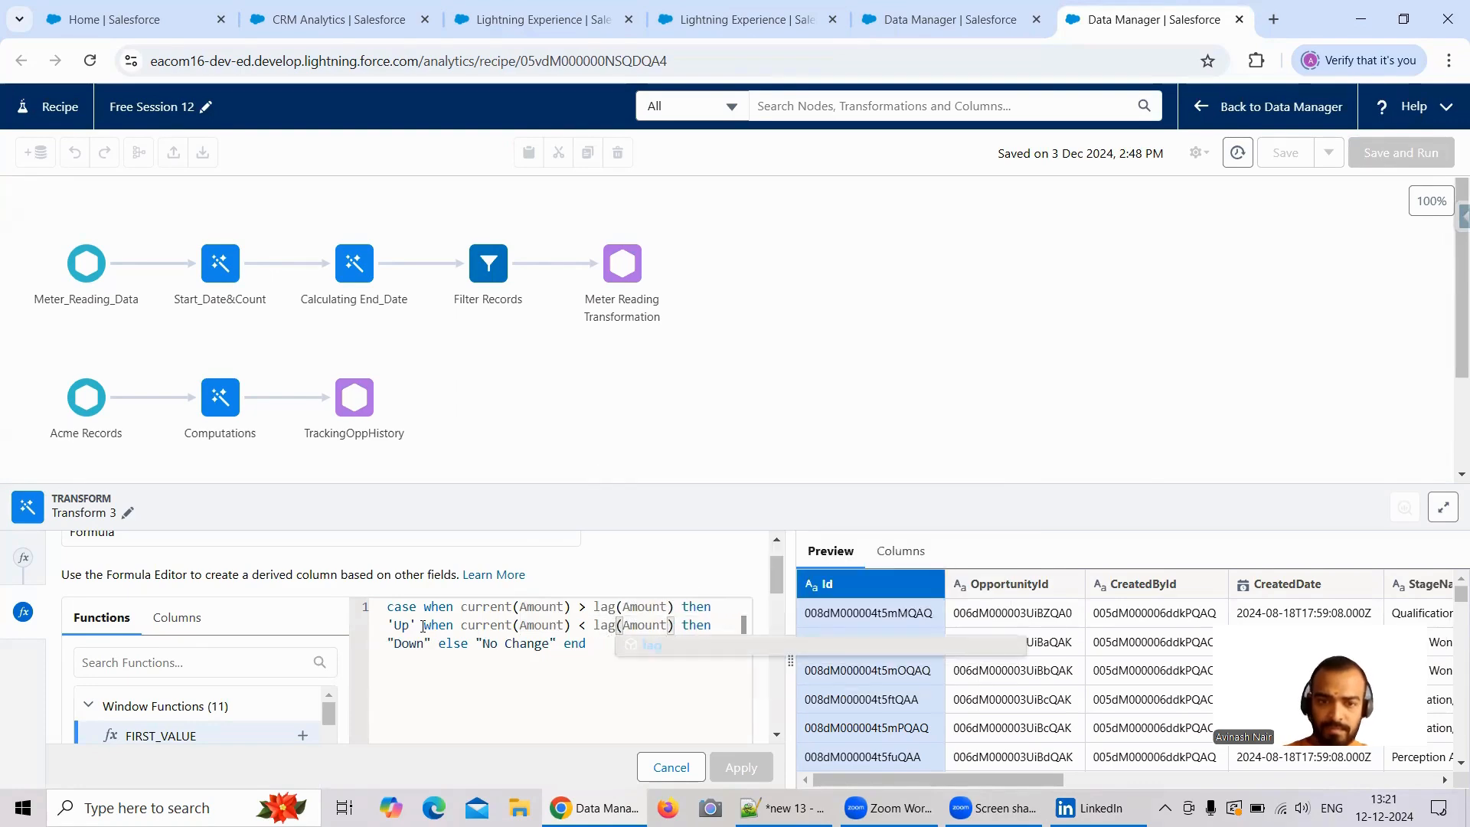
Rewrite the second condition's result as 'Down' in single quotes instead of double quotes
{"action": "left_click", "coordinate": [432, 642]}
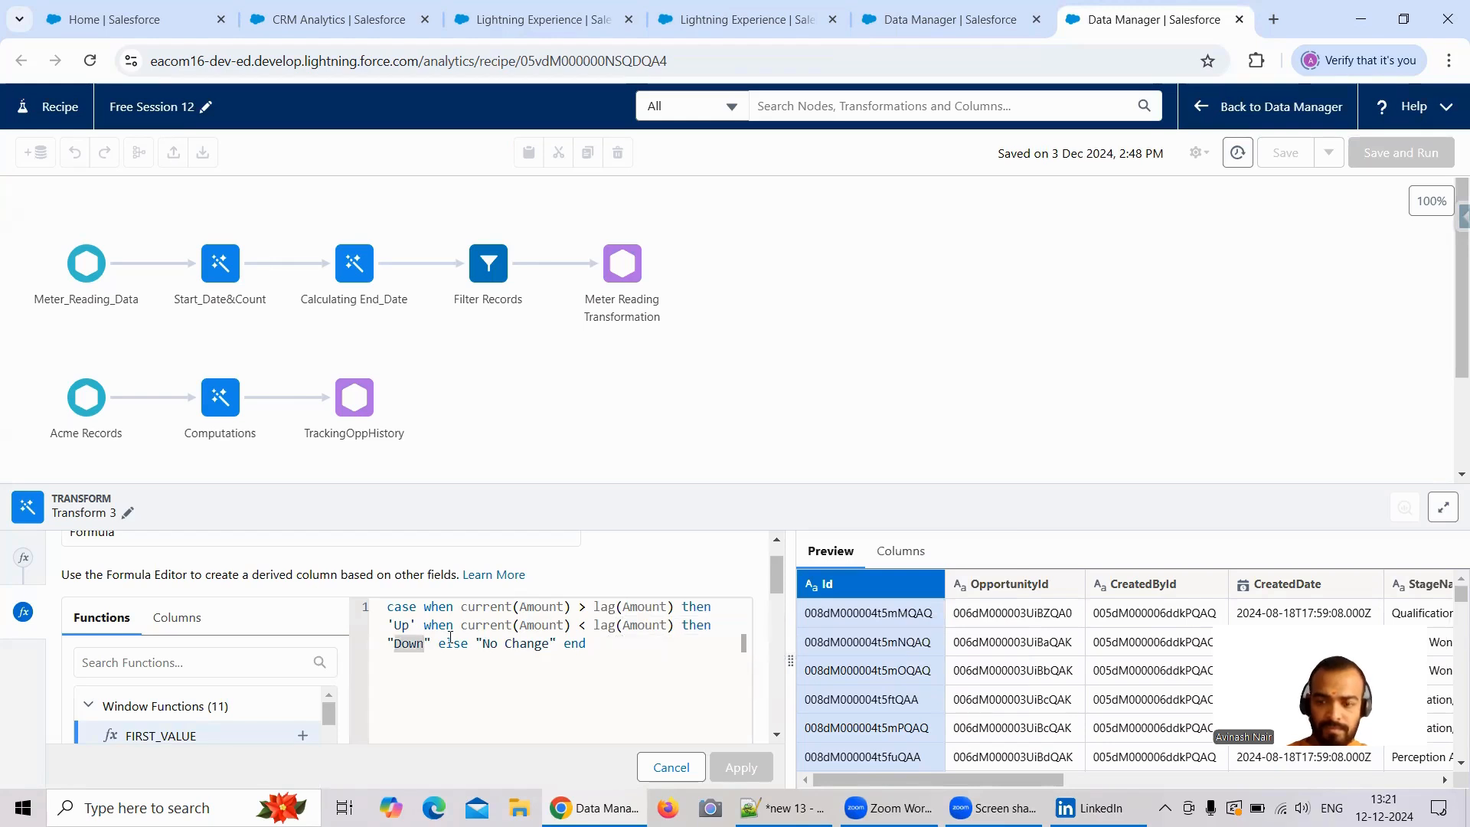
{"action": "key", "text": "BackSpace"}
{"action": "key", "text": "BackSpace"}
{"action": "key", "text": "BackSpace"}
{"action": "key", "text": "BackSpace"}
{"action": "key", "text": "BackSpace"}
{"action": "key", "text": "BackSpace"}
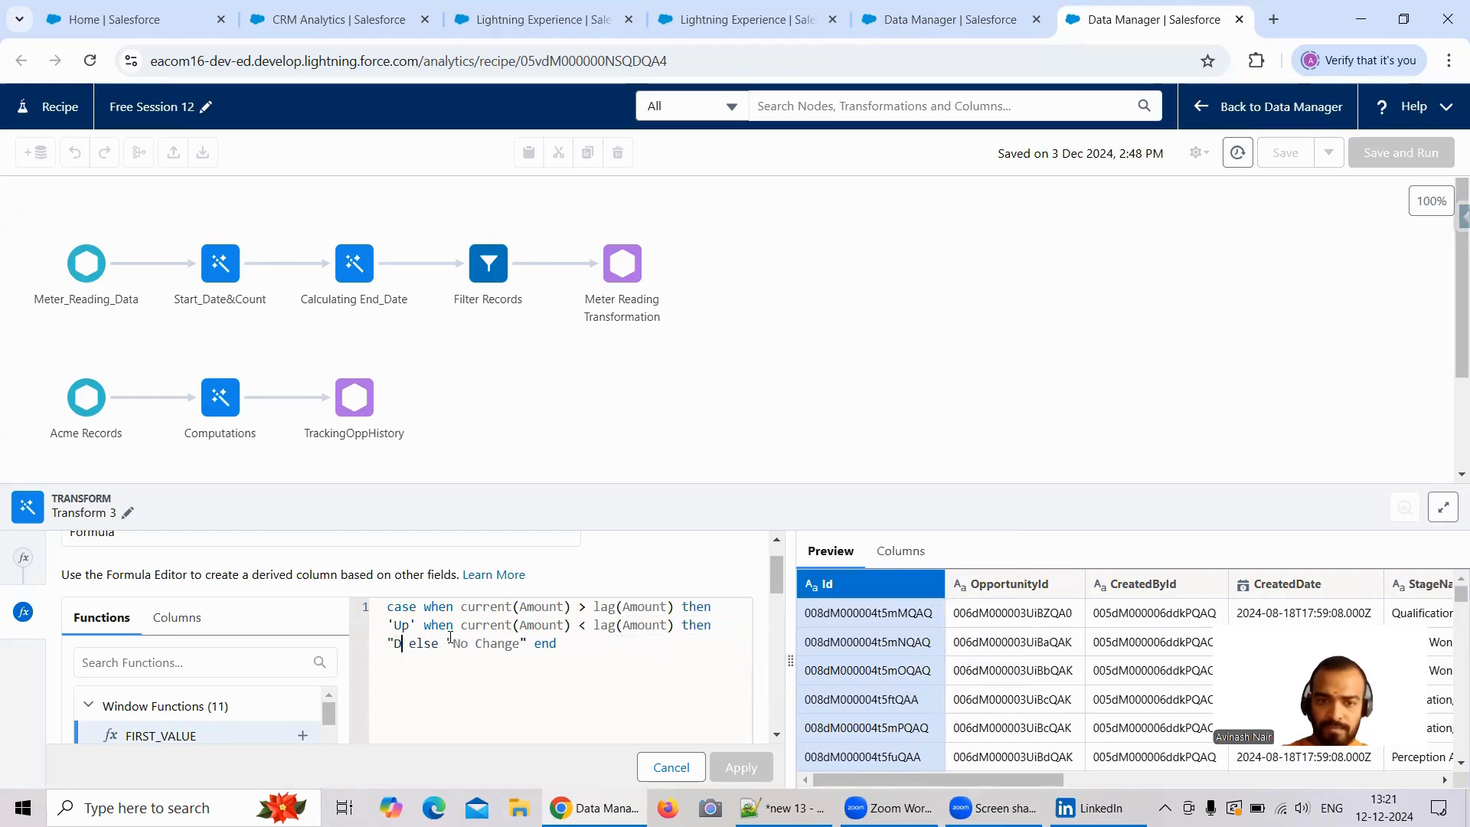
{"action": "type", "text": "'"}
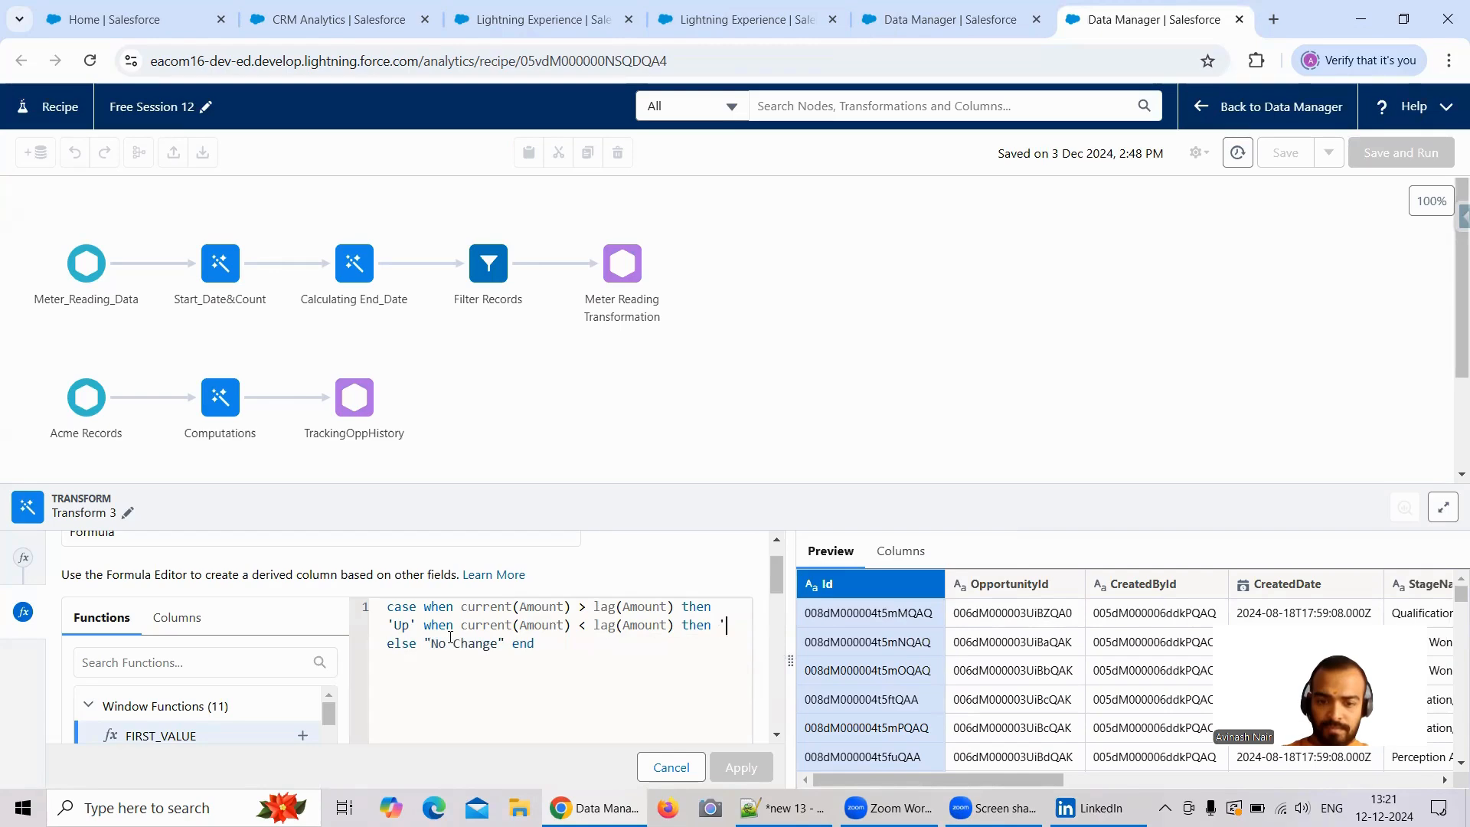
{"action": "type", "text": "Down"}
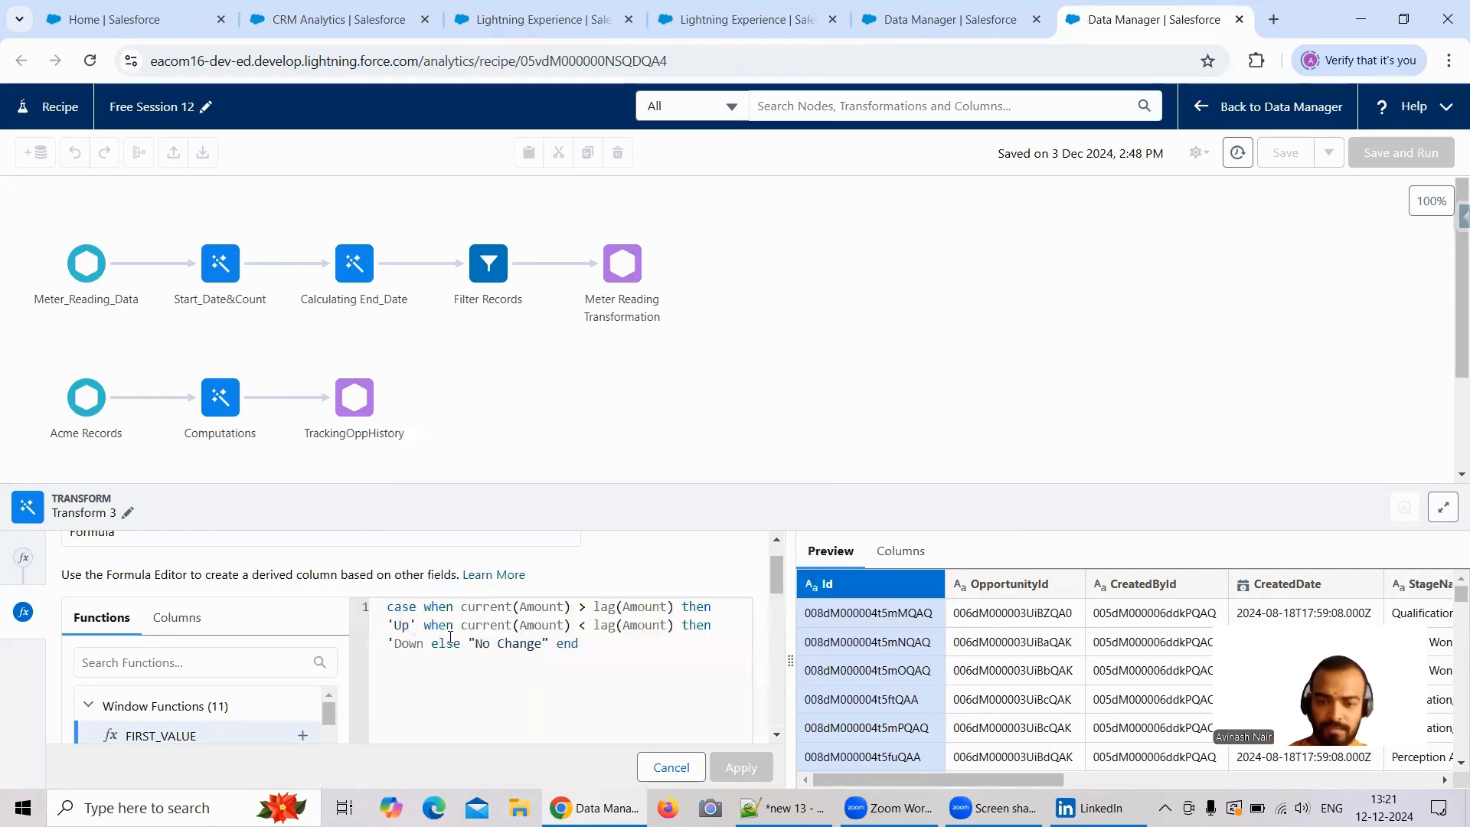
{"action": "type", "text": "'"}
Replace the double quotes around the else result with single quotes, making it 'No Change'
{"action": "key", "text": "Right"}
{"action": "key", "text": "Right"}
{"action": "key", "text": "Right"}
{"action": "key", "text": "Right"}
{"action": "key", "text": "Right"}
{"action": "key", "text": "Right"}
{"action": "key", "text": "Right"}
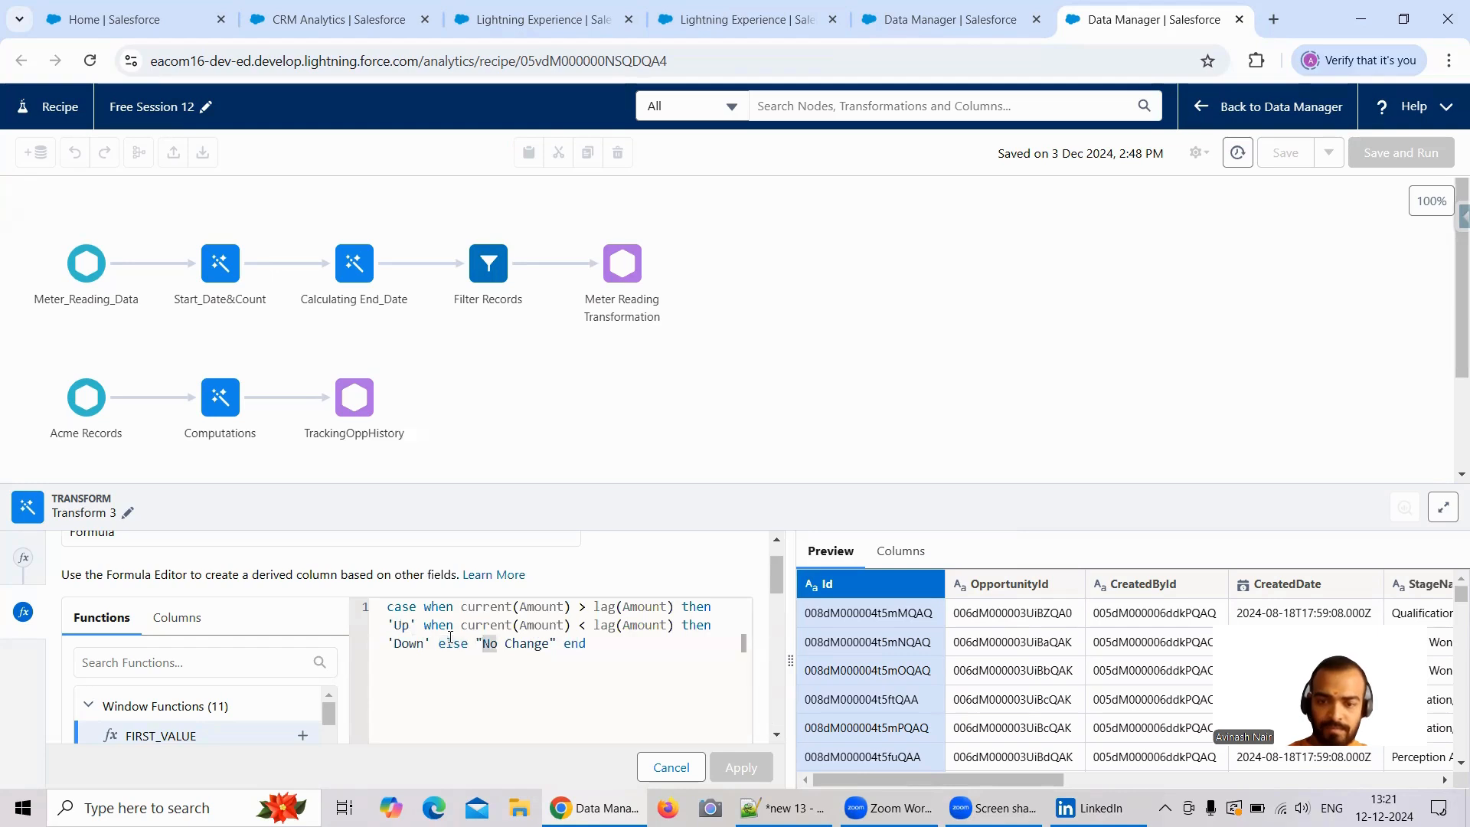
{"action": "key", "text": "BackSpace"}
{"action": "type", "text": "'"}
{"action": "key", "text": "Right"}
{"action": "key", "text": "Right"}
{"action": "key", "text": "Right"}
{"action": "key", "text": "Right"}
{"action": "key", "text": "Right"}
{"action": "key", "text": "Right"}
{"action": "key", "text": "Right"}
{"action": "key", "text": "Right"}
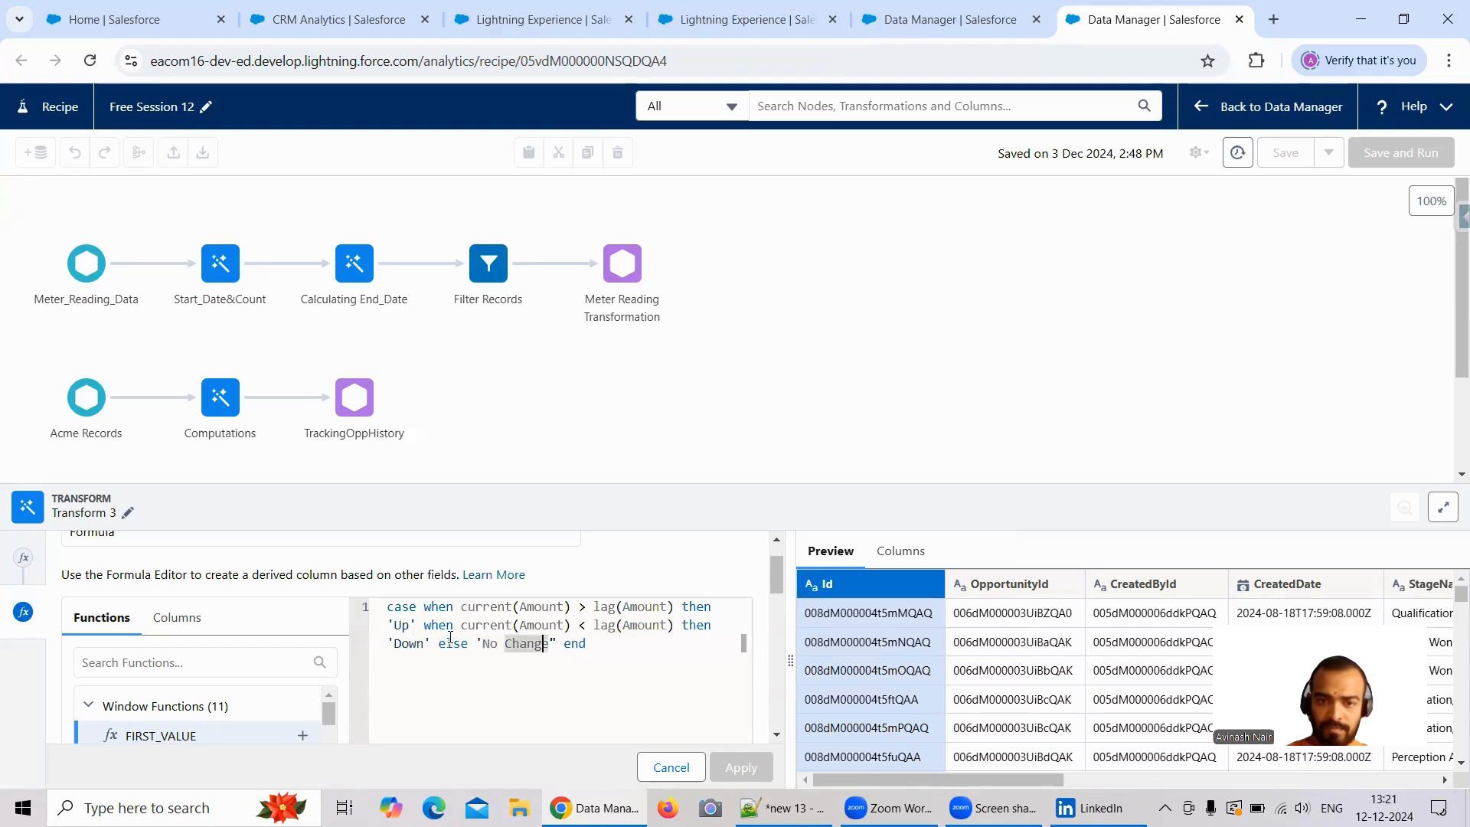
{"action": "key", "text": "Right"}
{"action": "key", "text": "Right"}
{"action": "key", "text": "BackSpace"}
{"action": "type", "text": "'"}
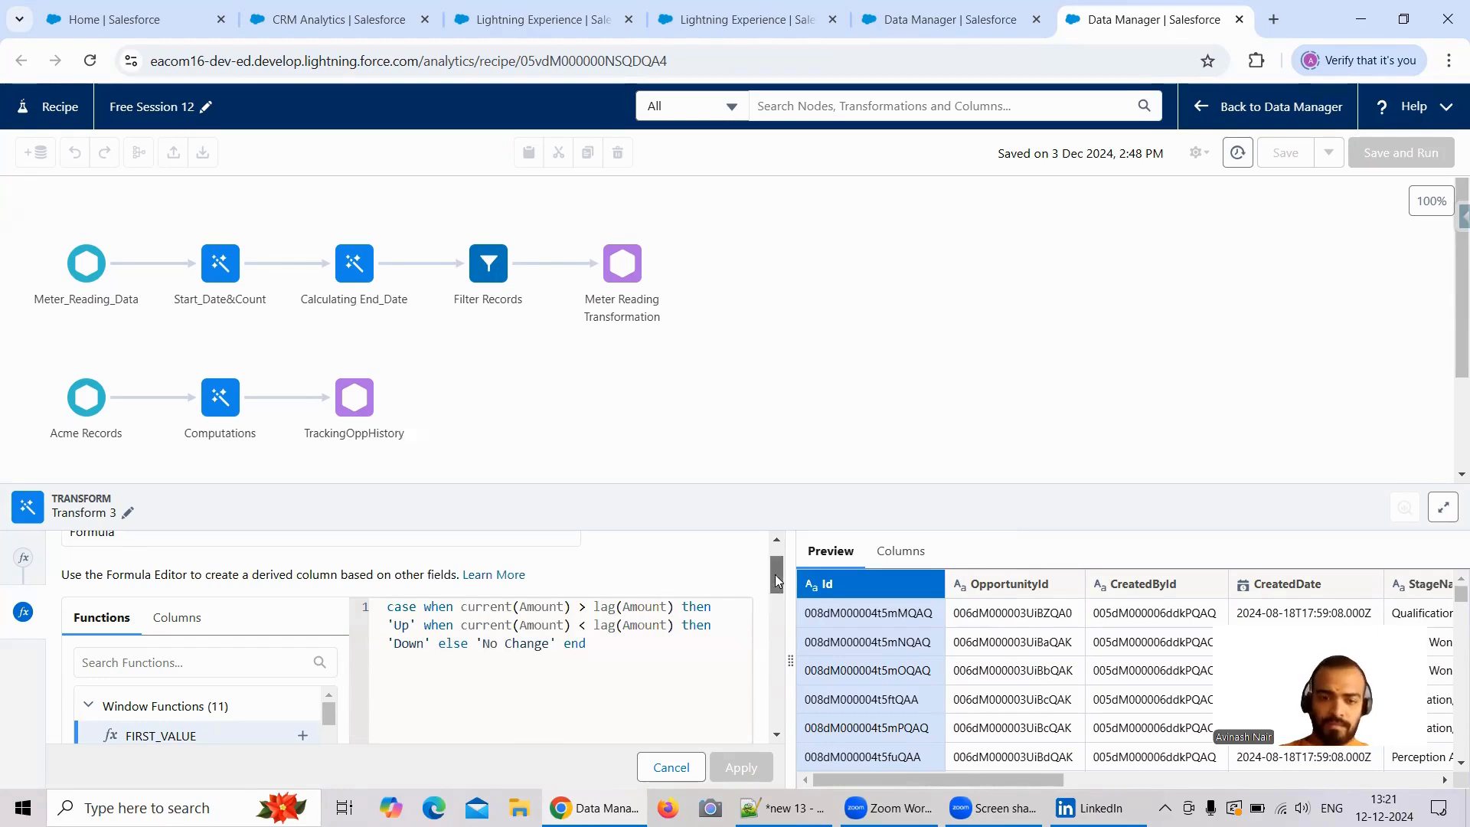
Partition the Change_In_Status formula by OpportunityId and keep editing the unapplied transform changes
{"action": "left_click_drag", "start_coordinate": [775, 574], "coordinate": [776, 661]}
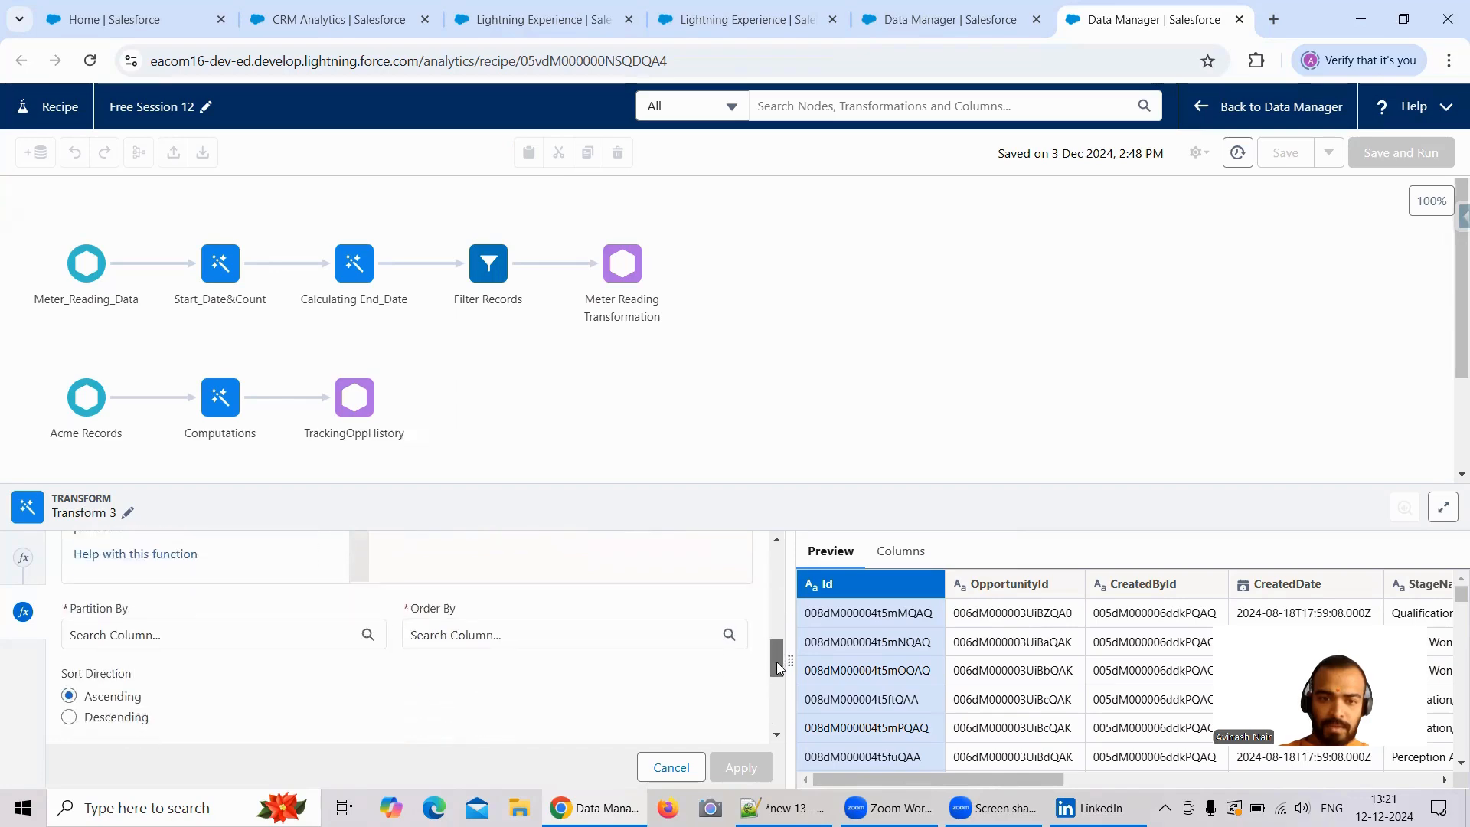
{"action": "left_click", "coordinate": [112, 635]}
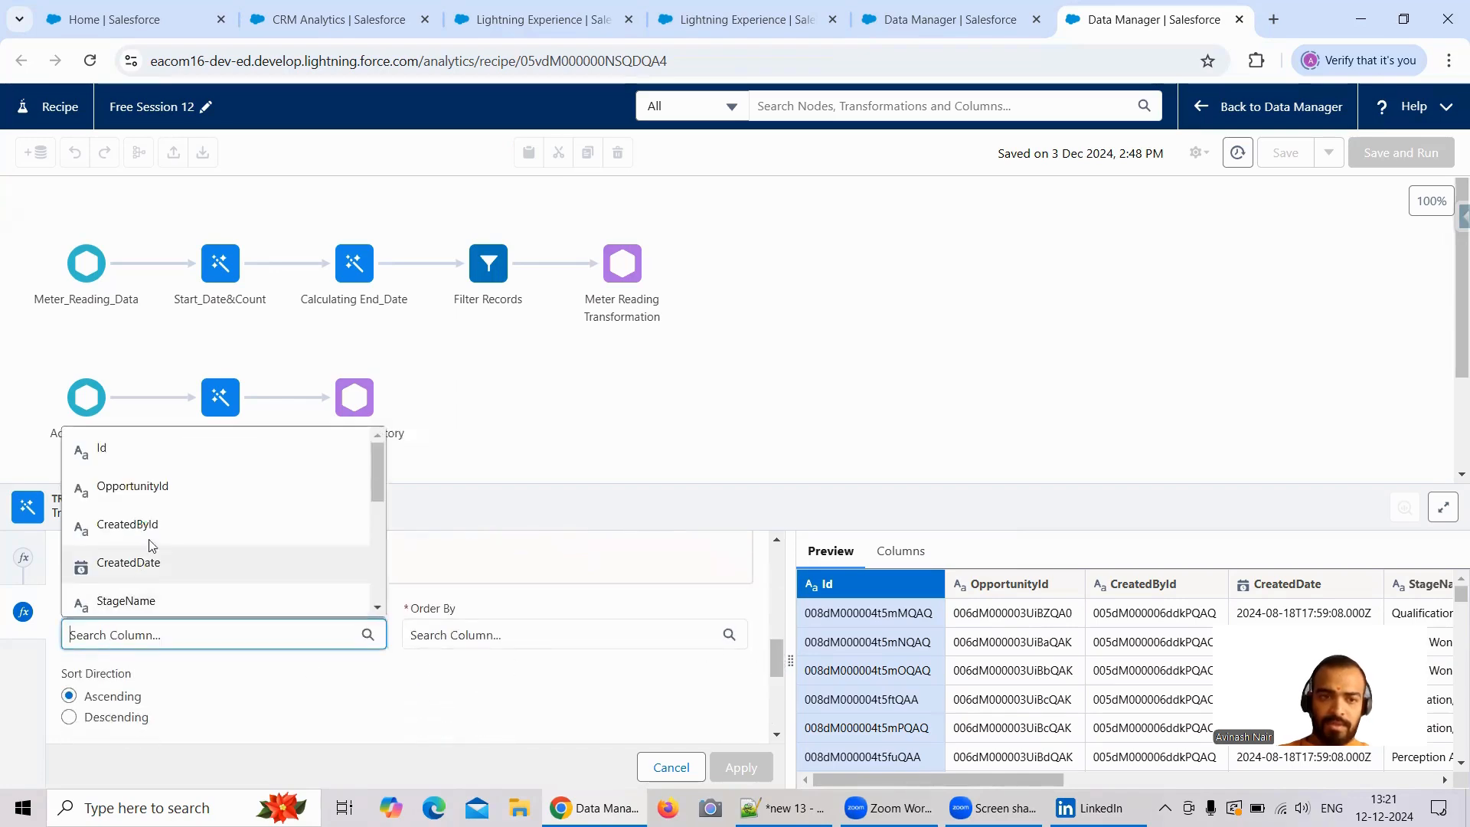
{"action": "left_click", "coordinate": [158, 485]}
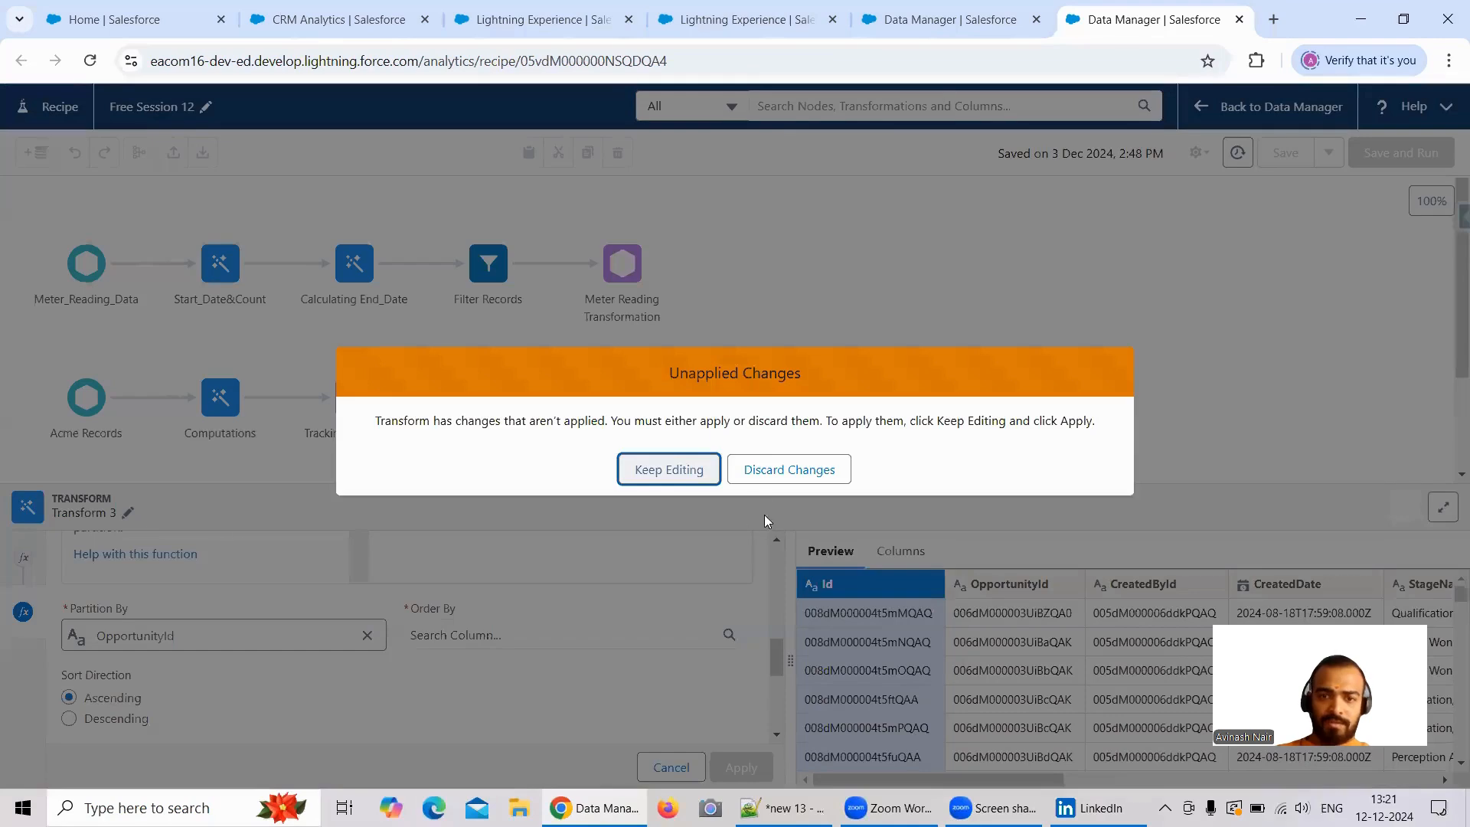
{"action": "left_click", "coordinate": [657, 470]}
Check the ordering used in the Free Session 8 dataflow node and order the Change_In_Status formula by CreatedDate
{"action": "left_click", "coordinate": [511, 638]}
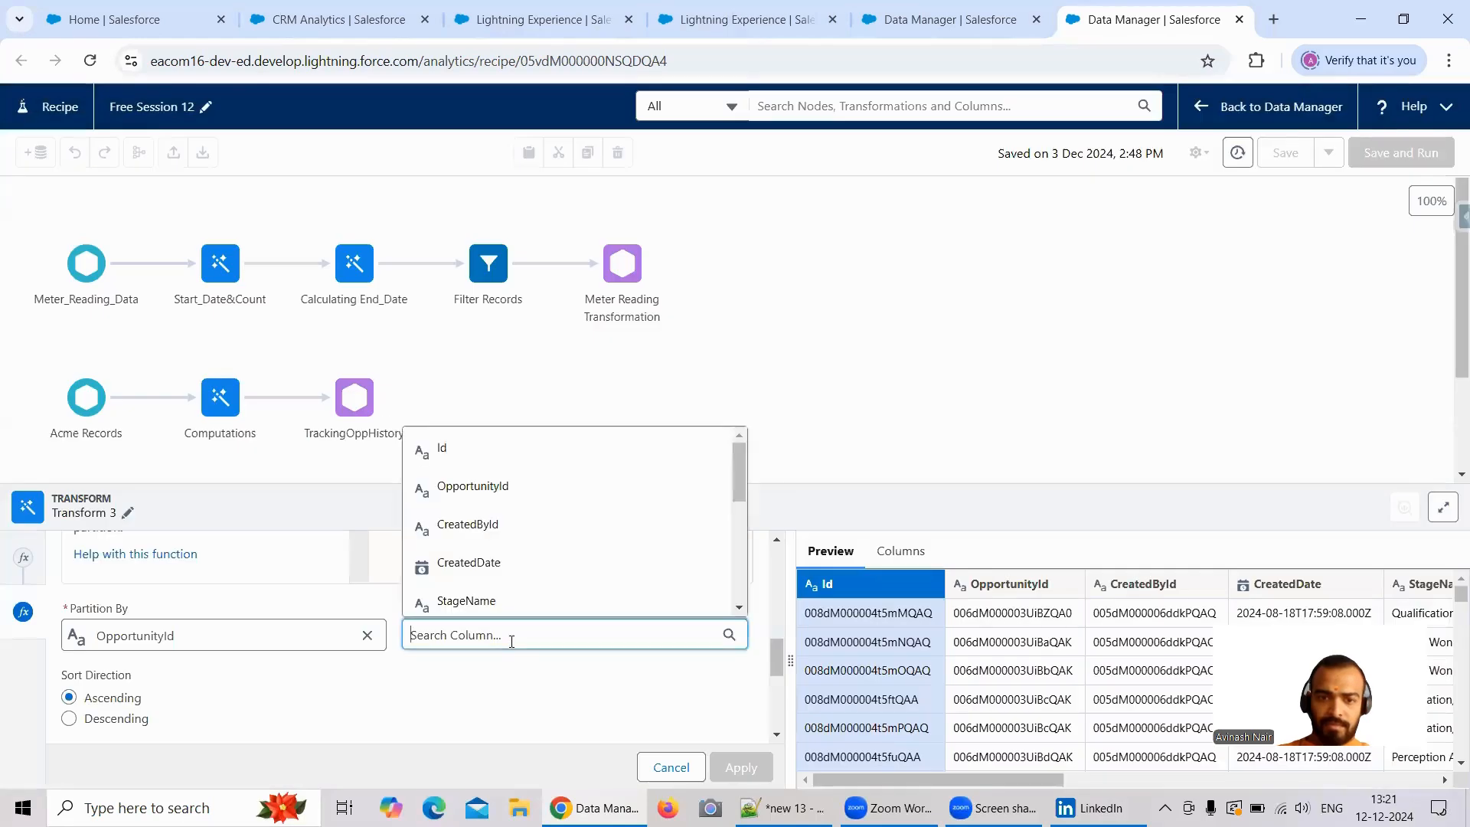
{"action": "left_click", "coordinate": [950, 19]}
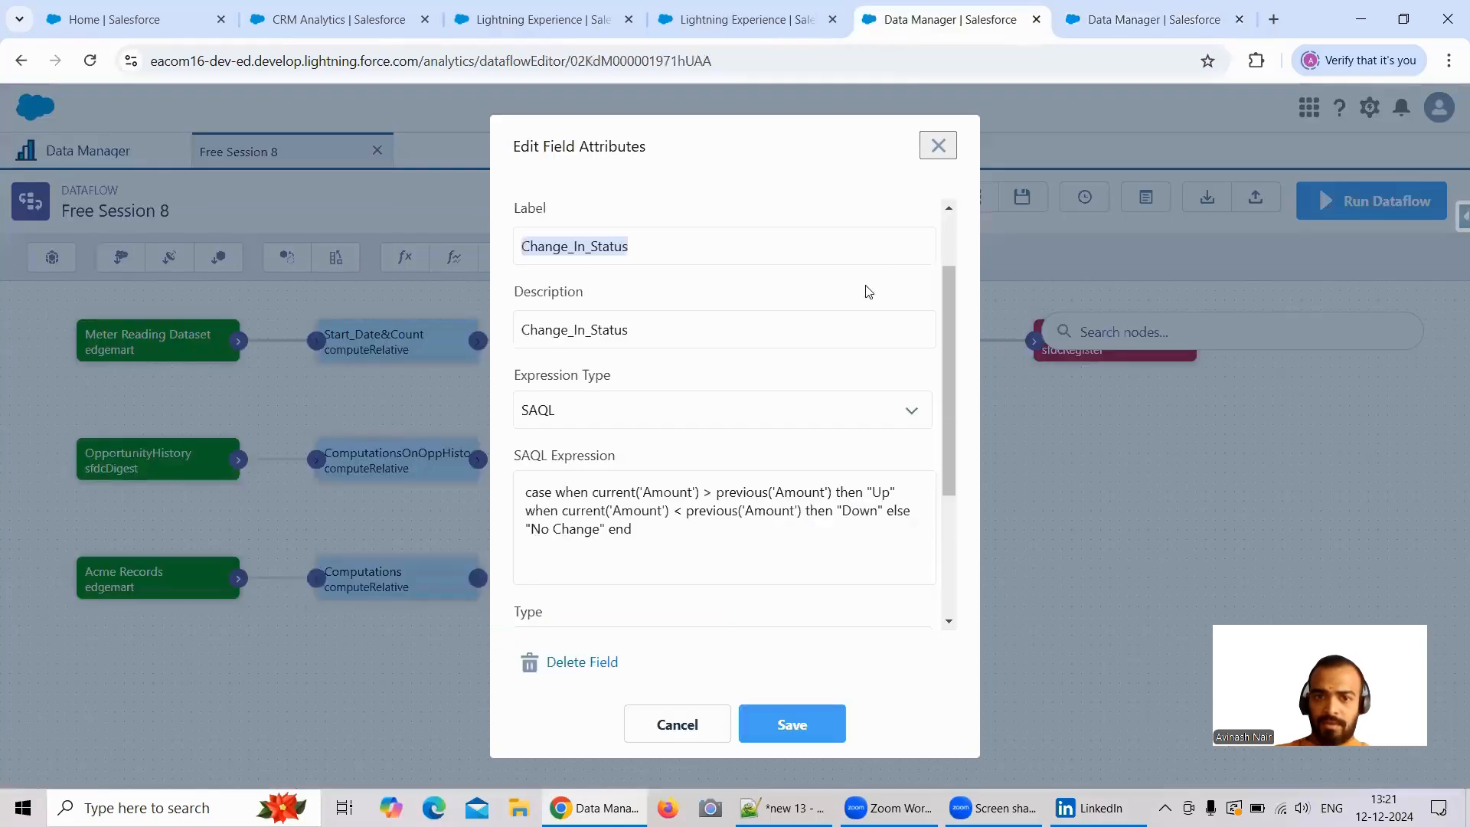
{"action": "left_click", "coordinate": [674, 735]}
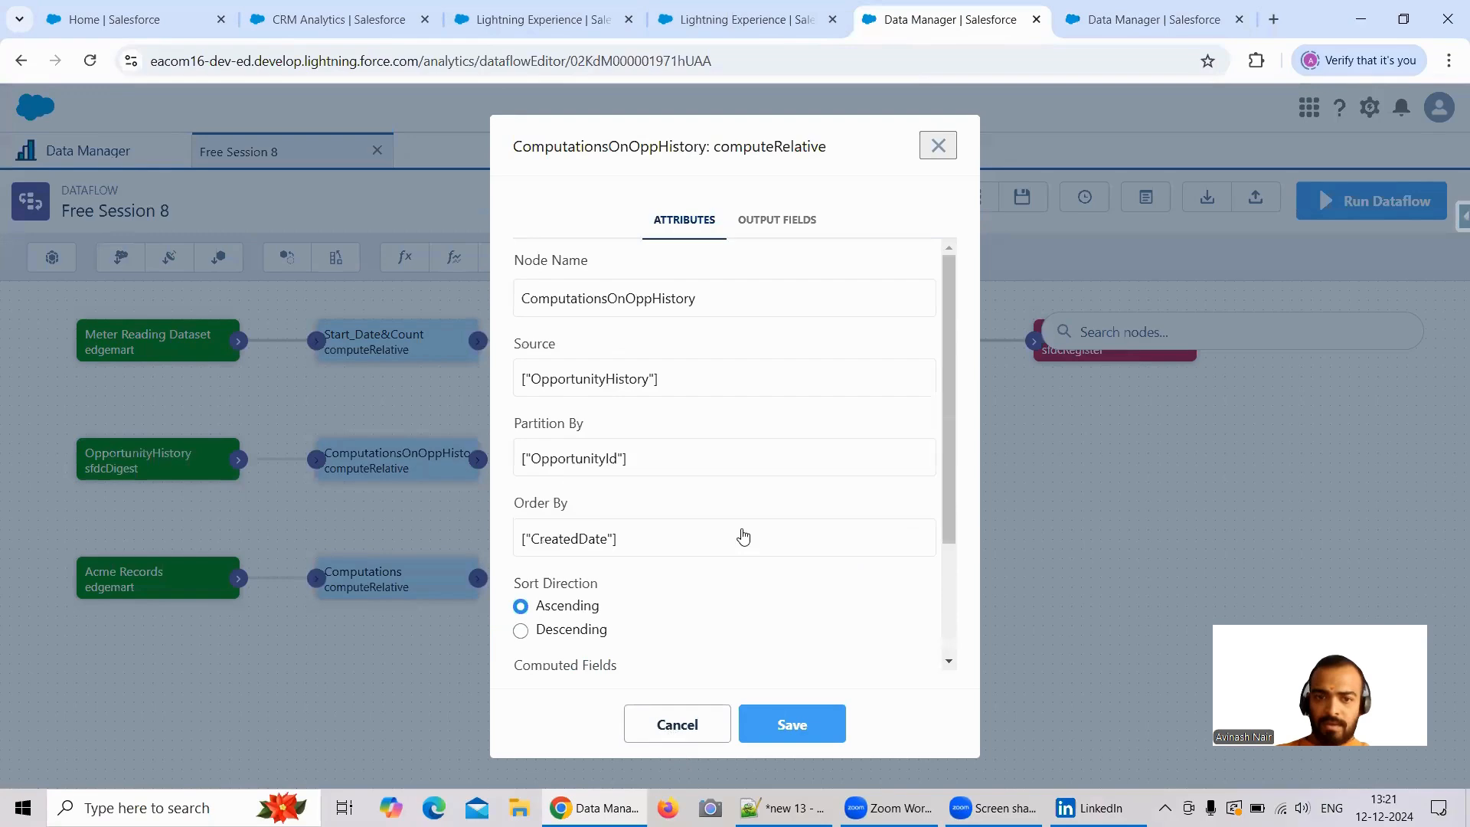
{"action": "scroll", "coordinate": [745, 529], "scroll_direction": "down", "scroll_amount": 1}
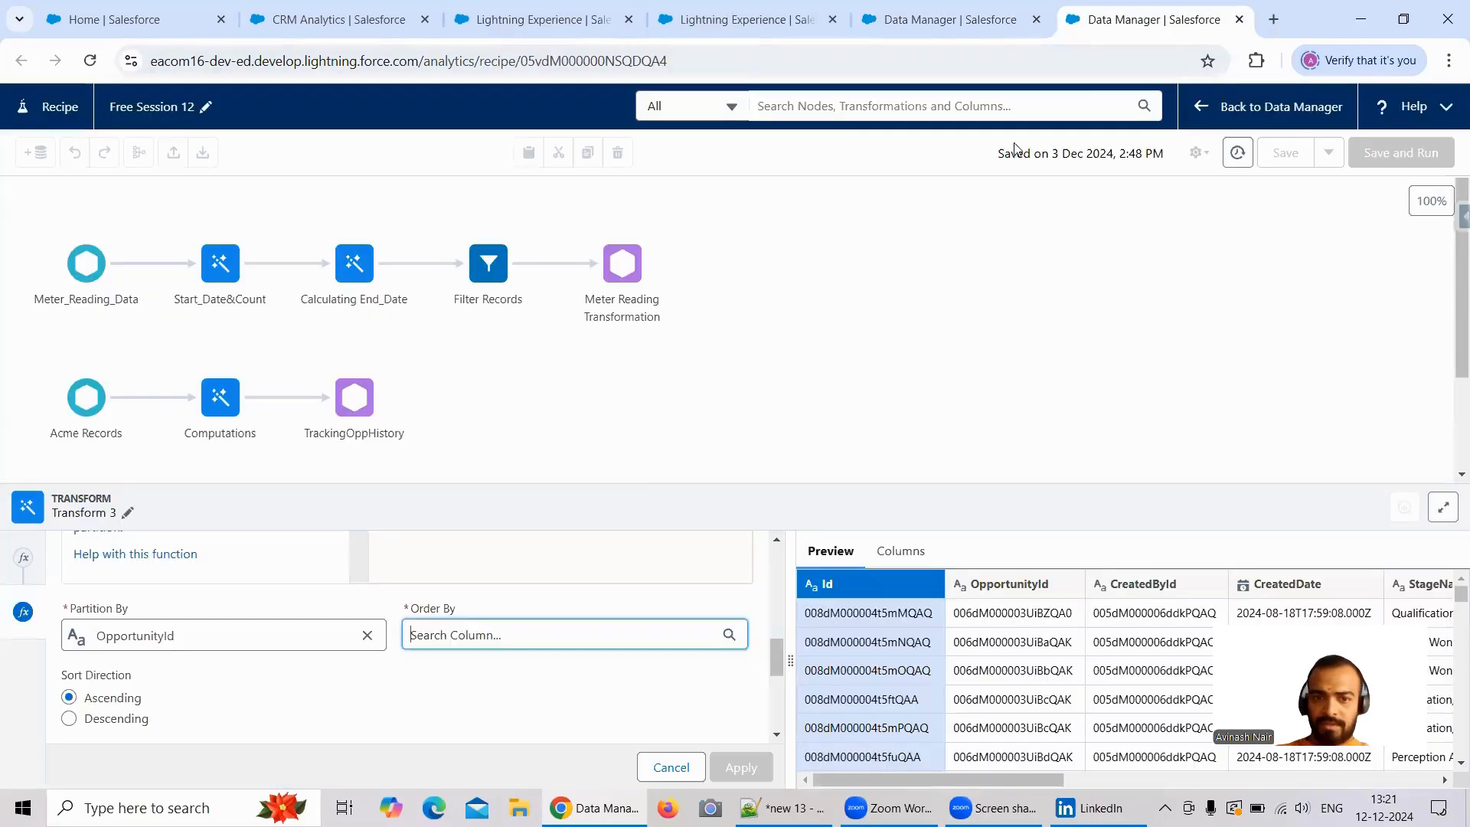
{"action": "left_click", "coordinate": [1093, 27]}
{"action": "left_click", "coordinate": [522, 627]}
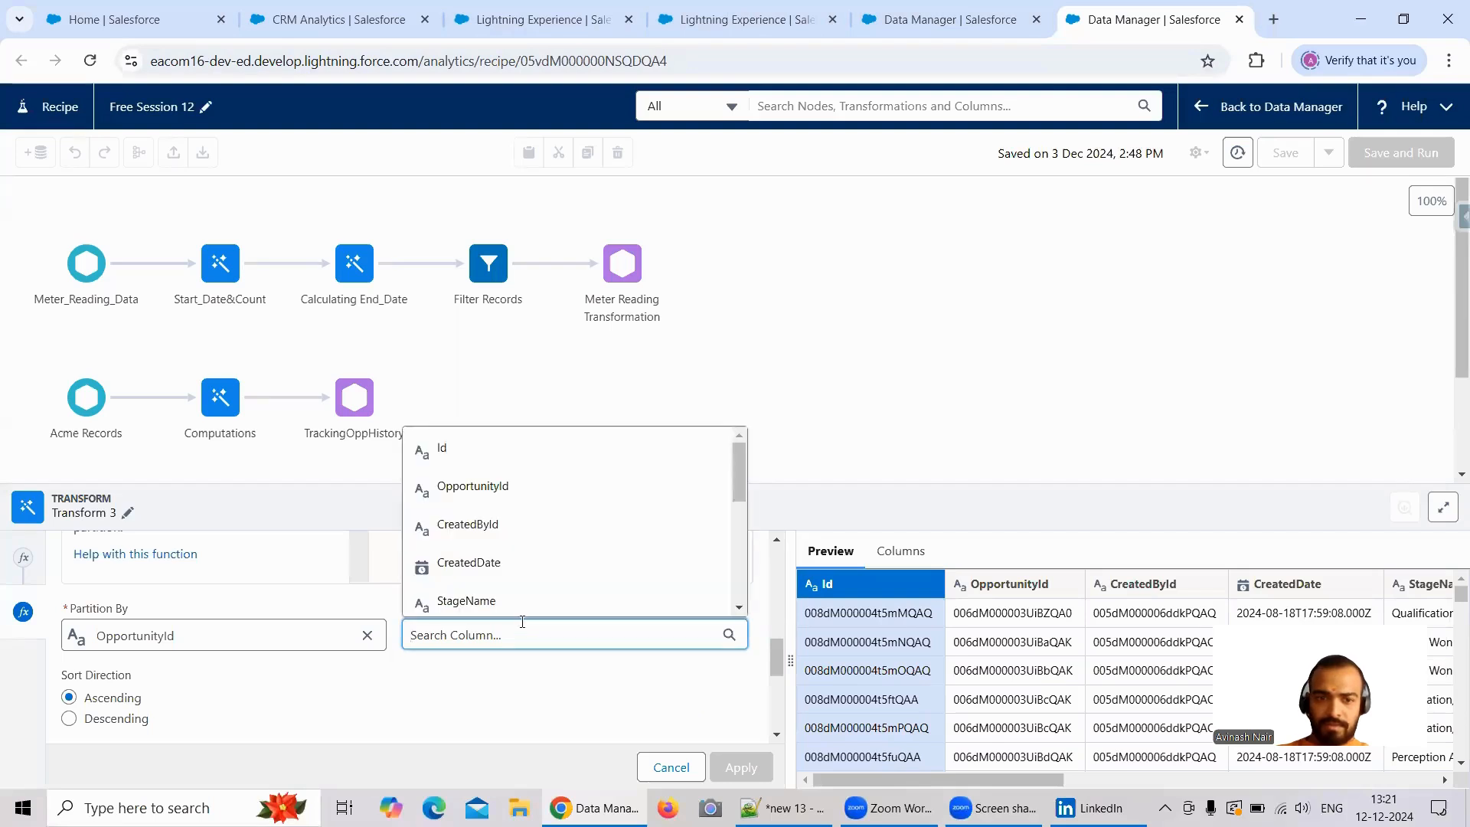
{"action": "left_click", "coordinate": [502, 574]}
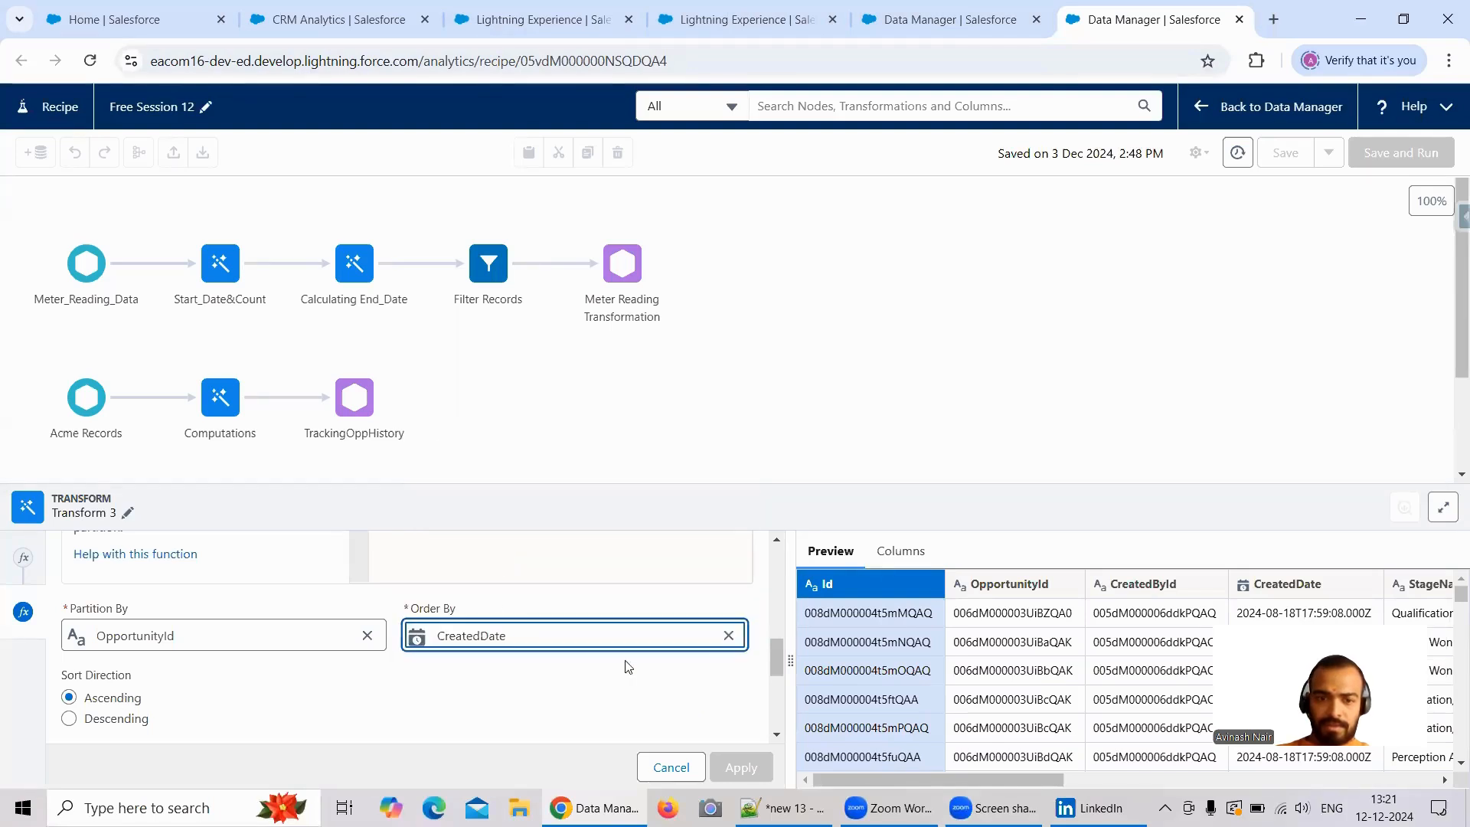
Set the Change_In_Status formula's output type to Text and apply the formula to the transform
{"action": "scroll", "coordinate": [758, 664], "scroll_direction": "down", "scroll_amount": 1}
{"action": "left_click_drag", "start_coordinate": [775, 670], "coordinate": [776, 683]}
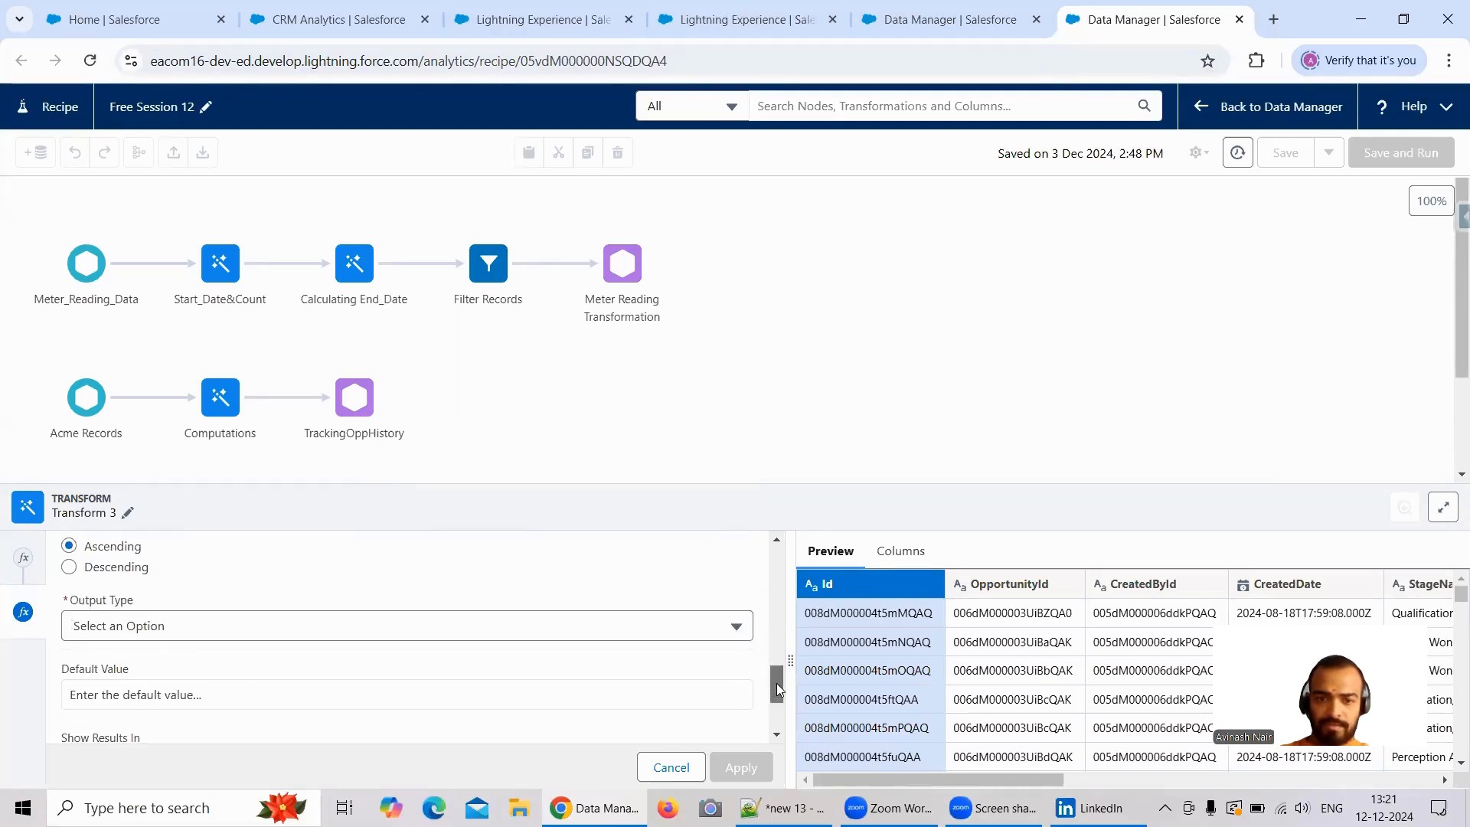
{"action": "left_click", "coordinate": [685, 630]}
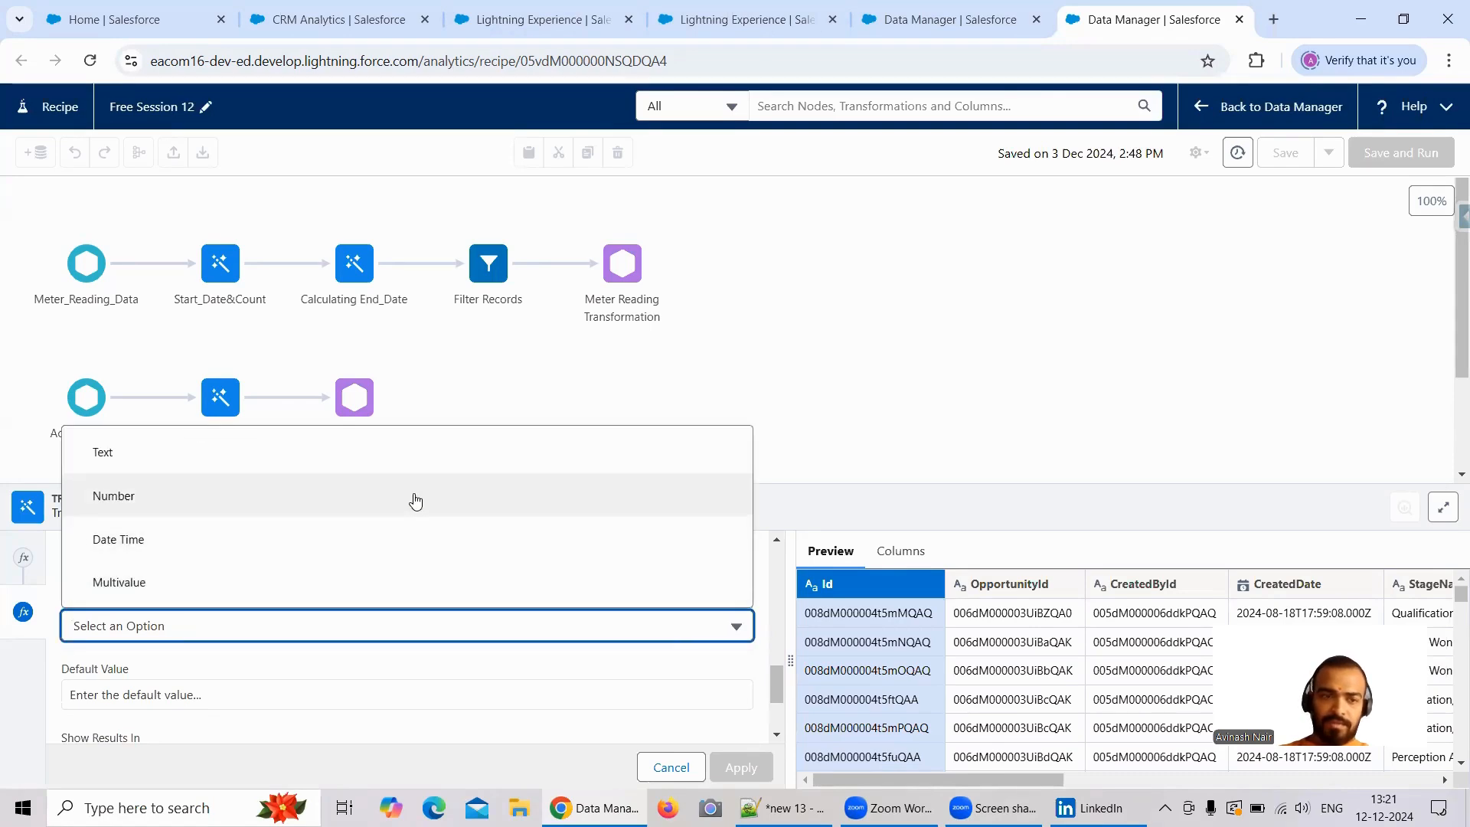
{"action": "left_click", "coordinate": [422, 453]}
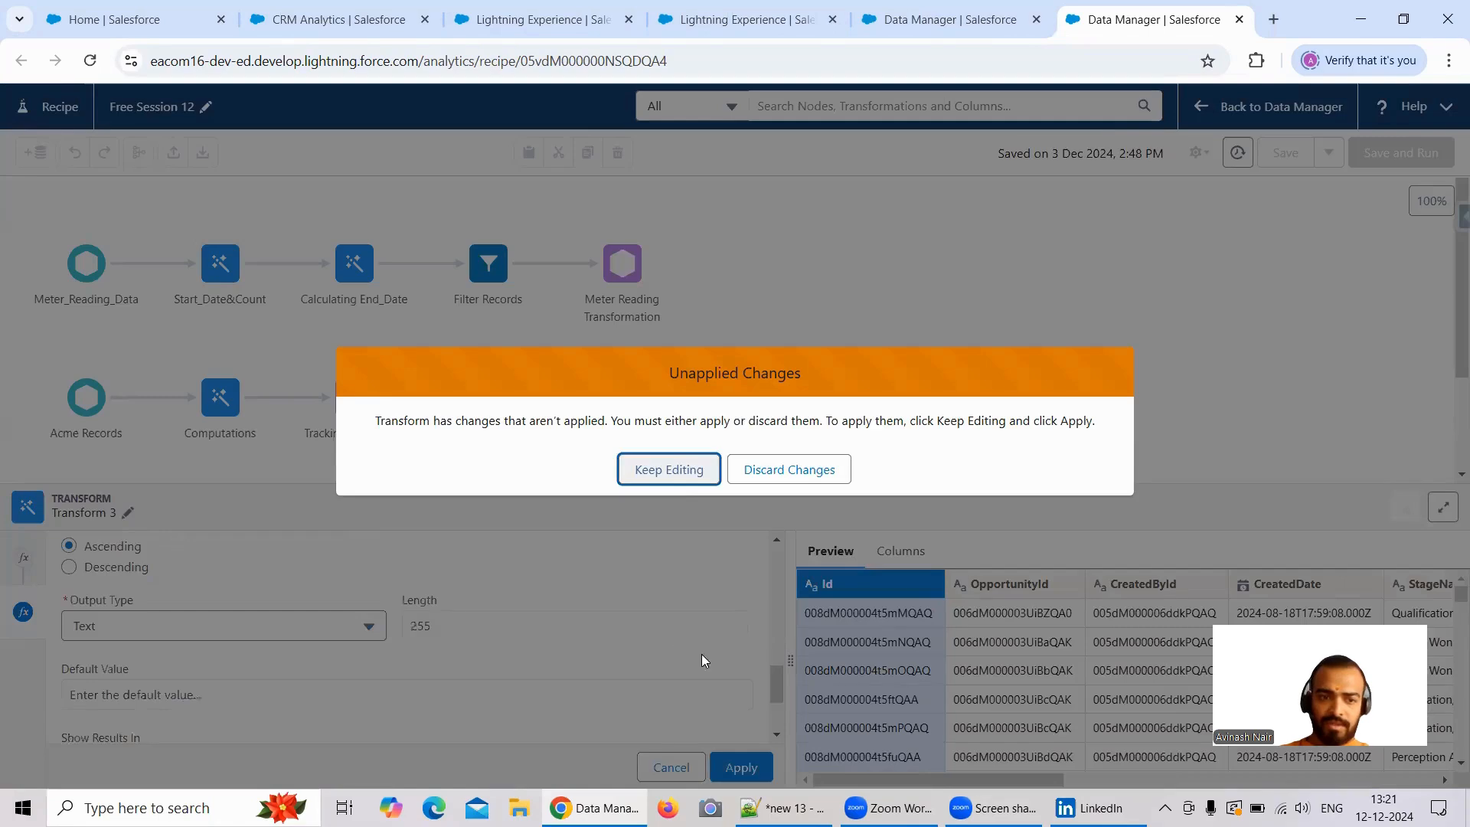
{"action": "left_click", "coordinate": [680, 466]}
{"action": "left_click", "coordinate": [741, 767]}
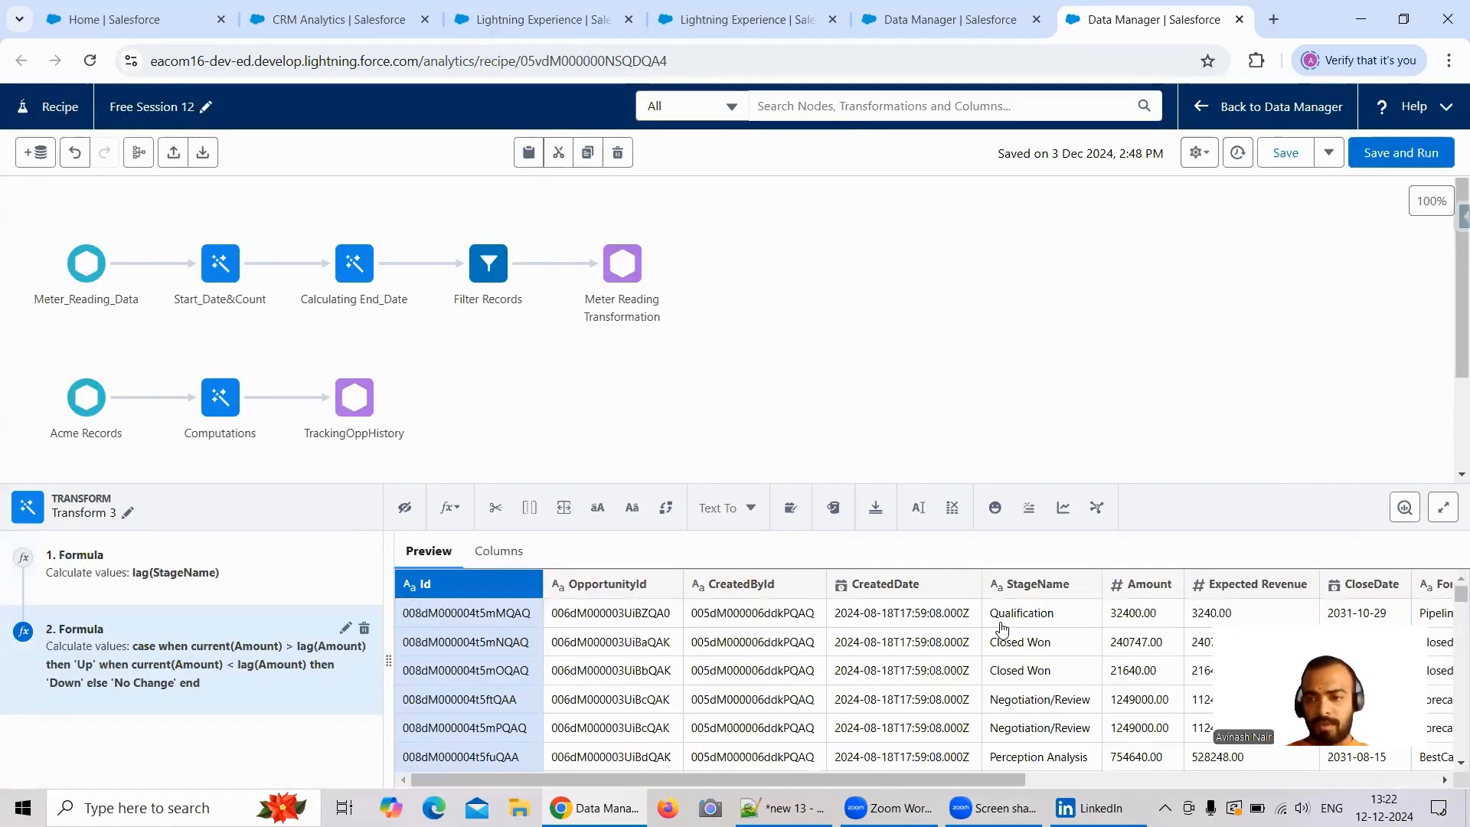
{"action": "left_click", "coordinate": [1333, 263]}
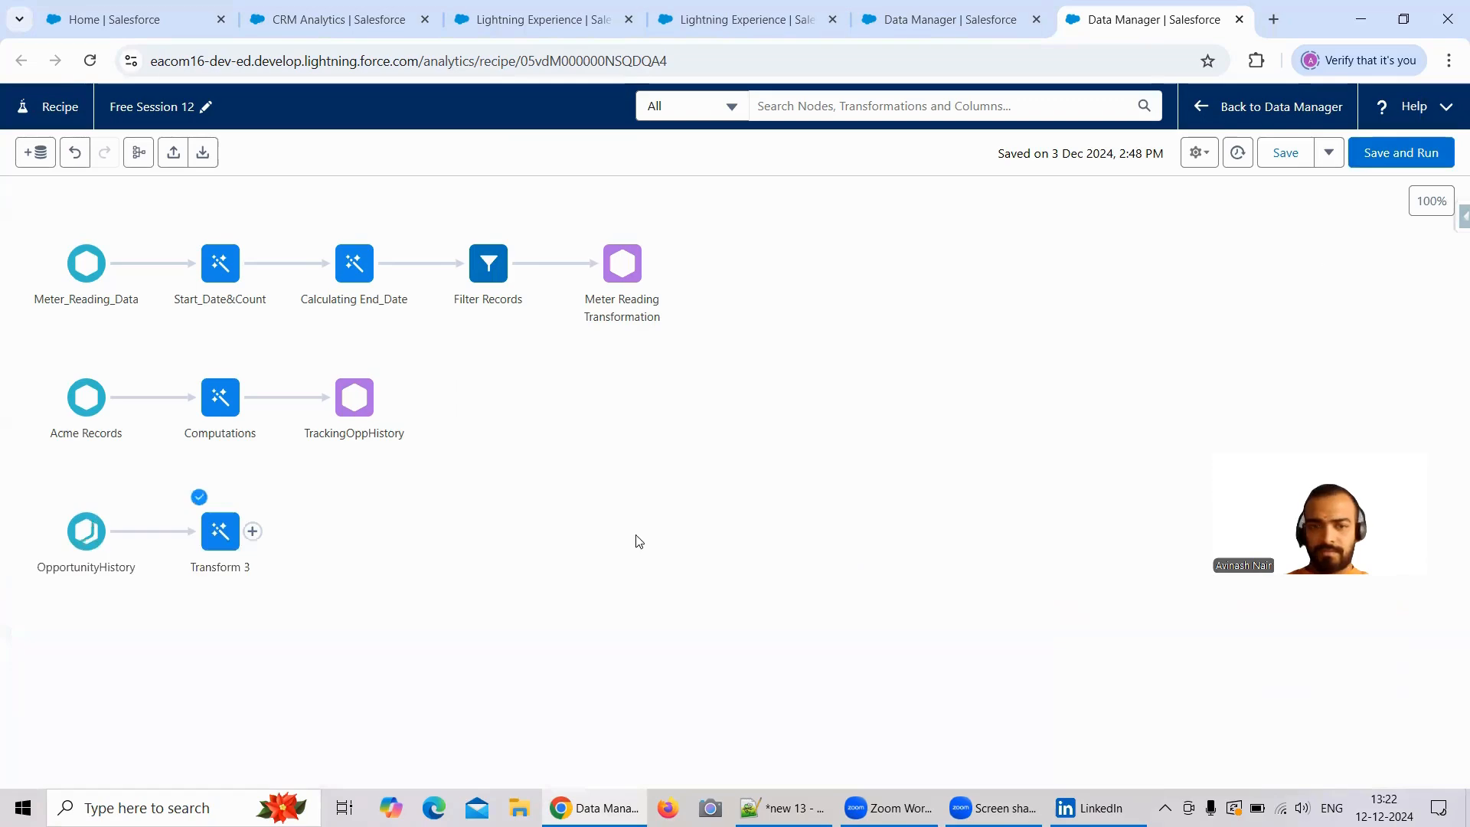
{"action": "left_click", "coordinate": [215, 536]}
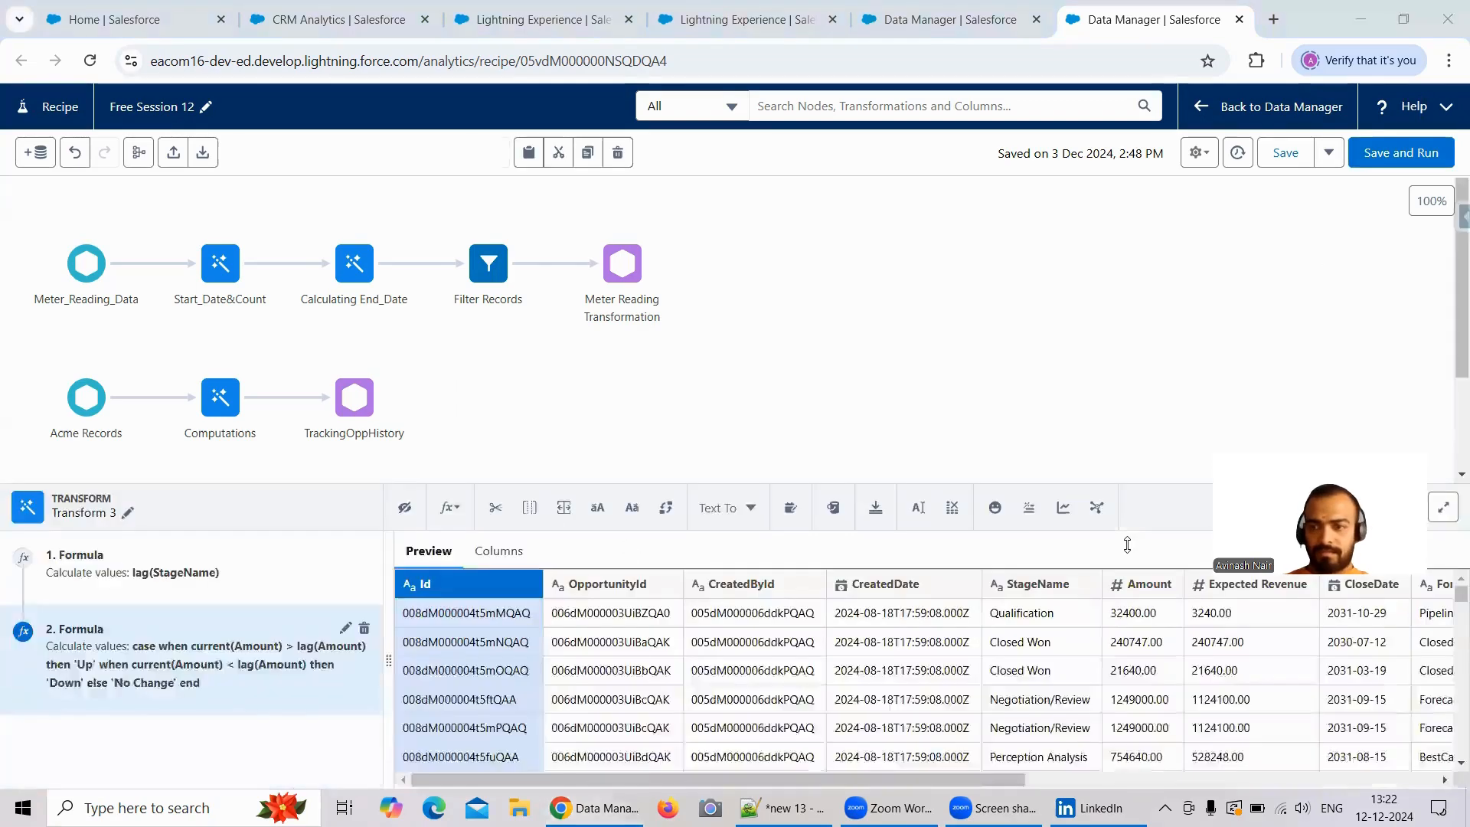
{"action": "left_click", "coordinate": [1345, 430]}
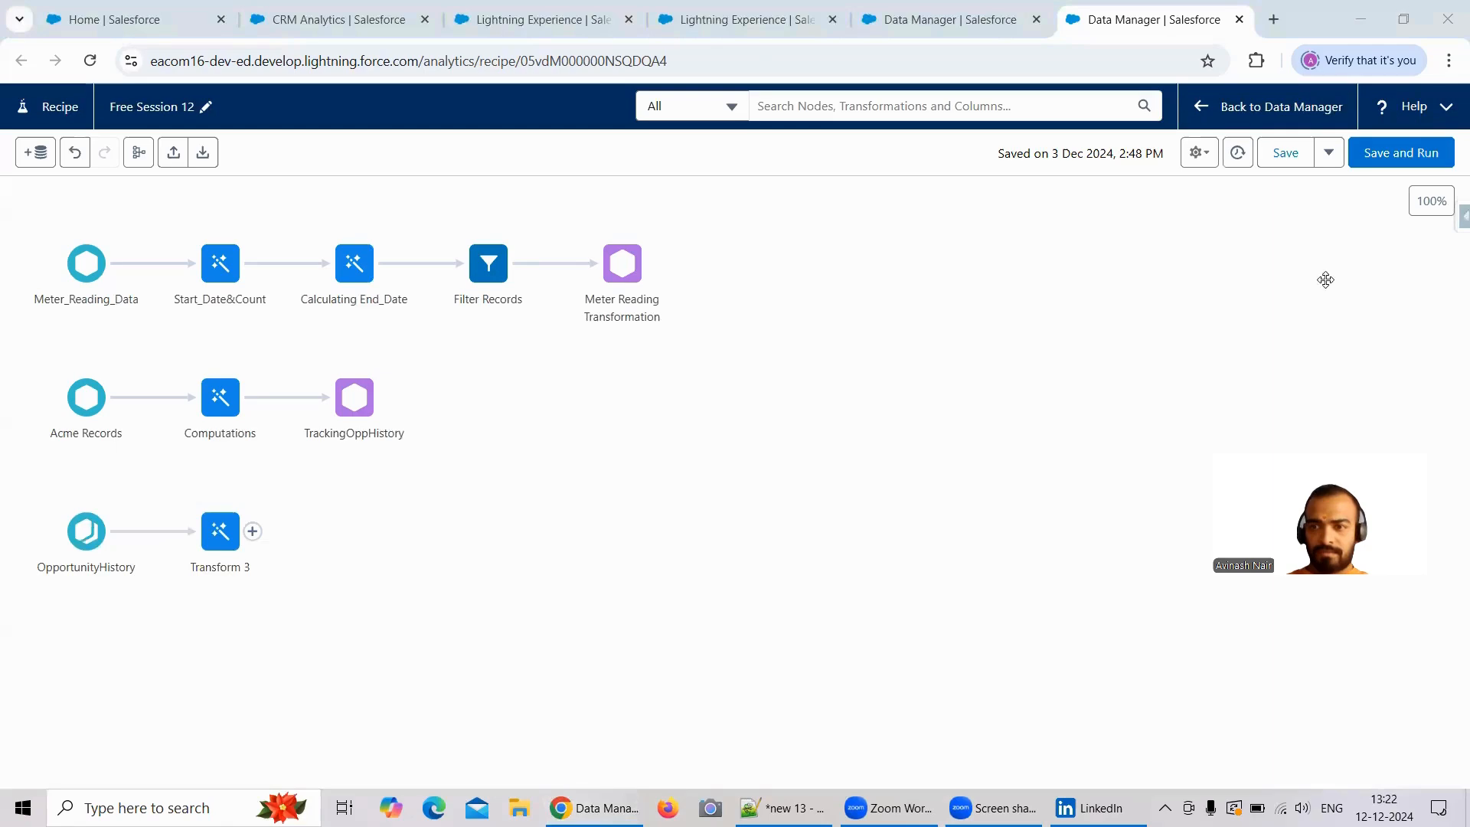
{"action": "left_click", "coordinate": [222, 535]}
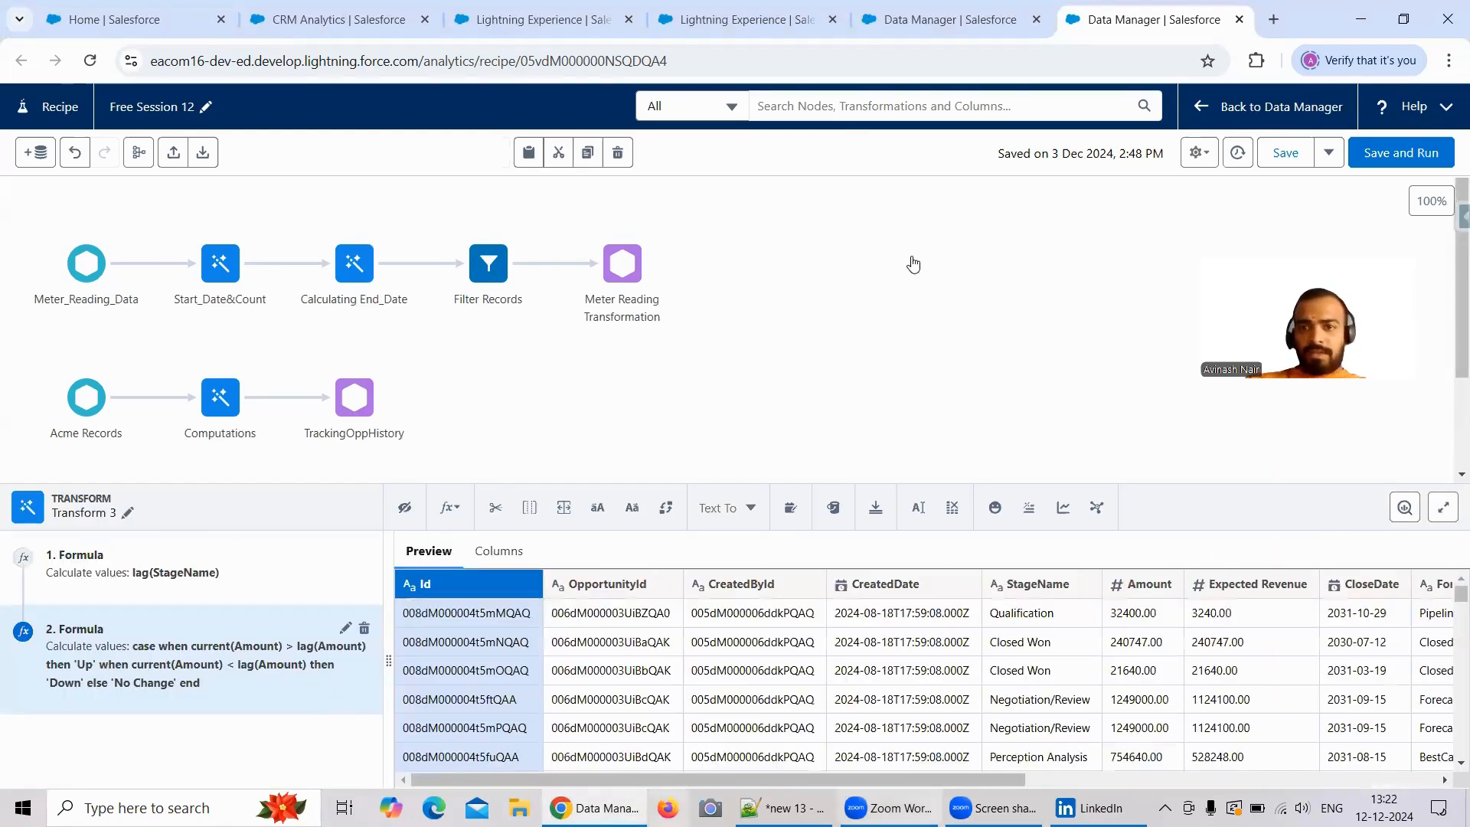
Open the Duration_of_Stage computed field in the Free Session 8 dataflow and copy its field name
{"action": "left_click", "coordinate": [956, 26]}
{"action": "scroll", "coordinate": [774, 540], "scroll_direction": "down", "scroll_amount": 2}
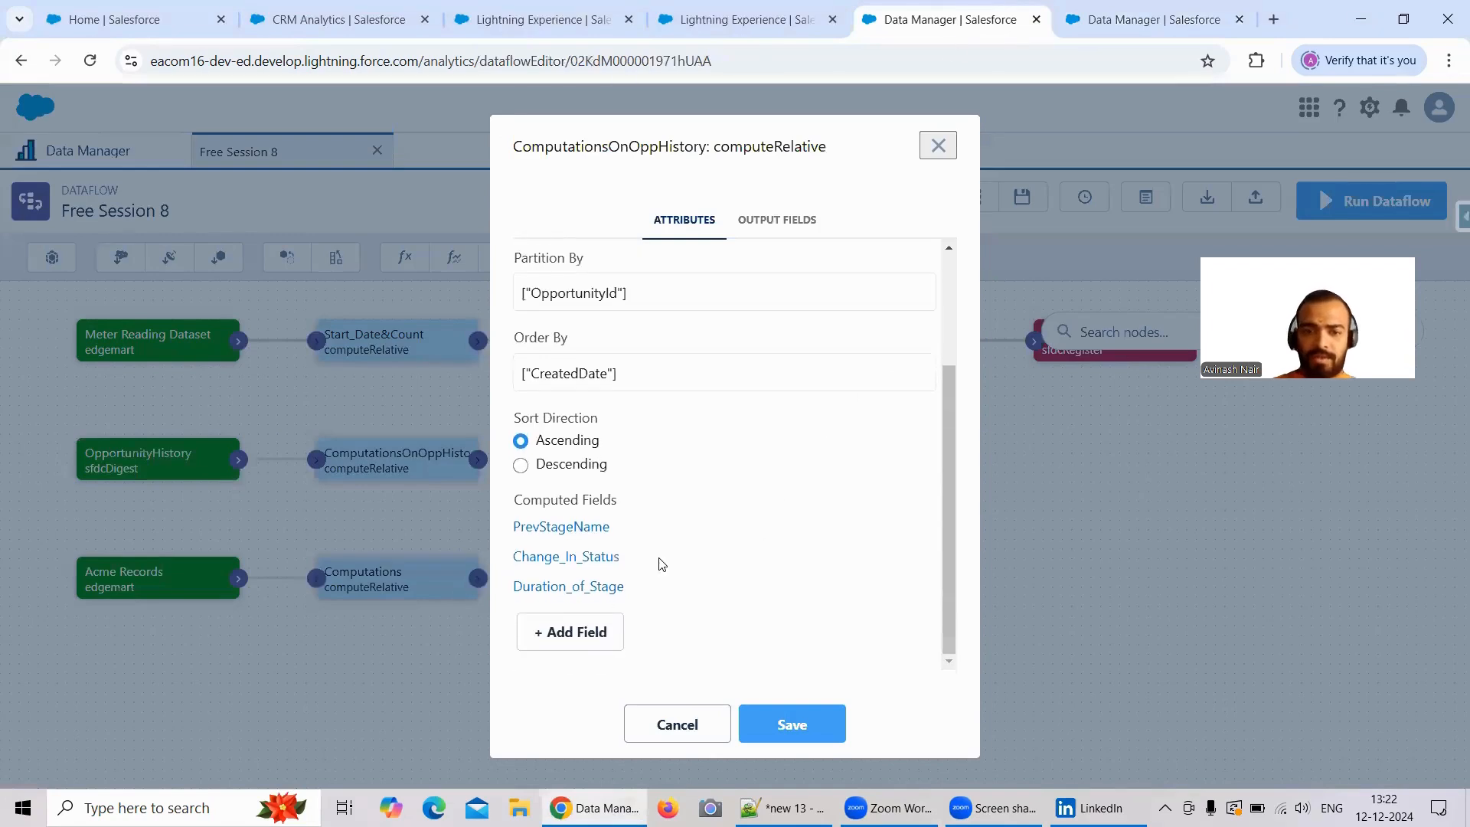
{"action": "left_click", "coordinate": [601, 593]}
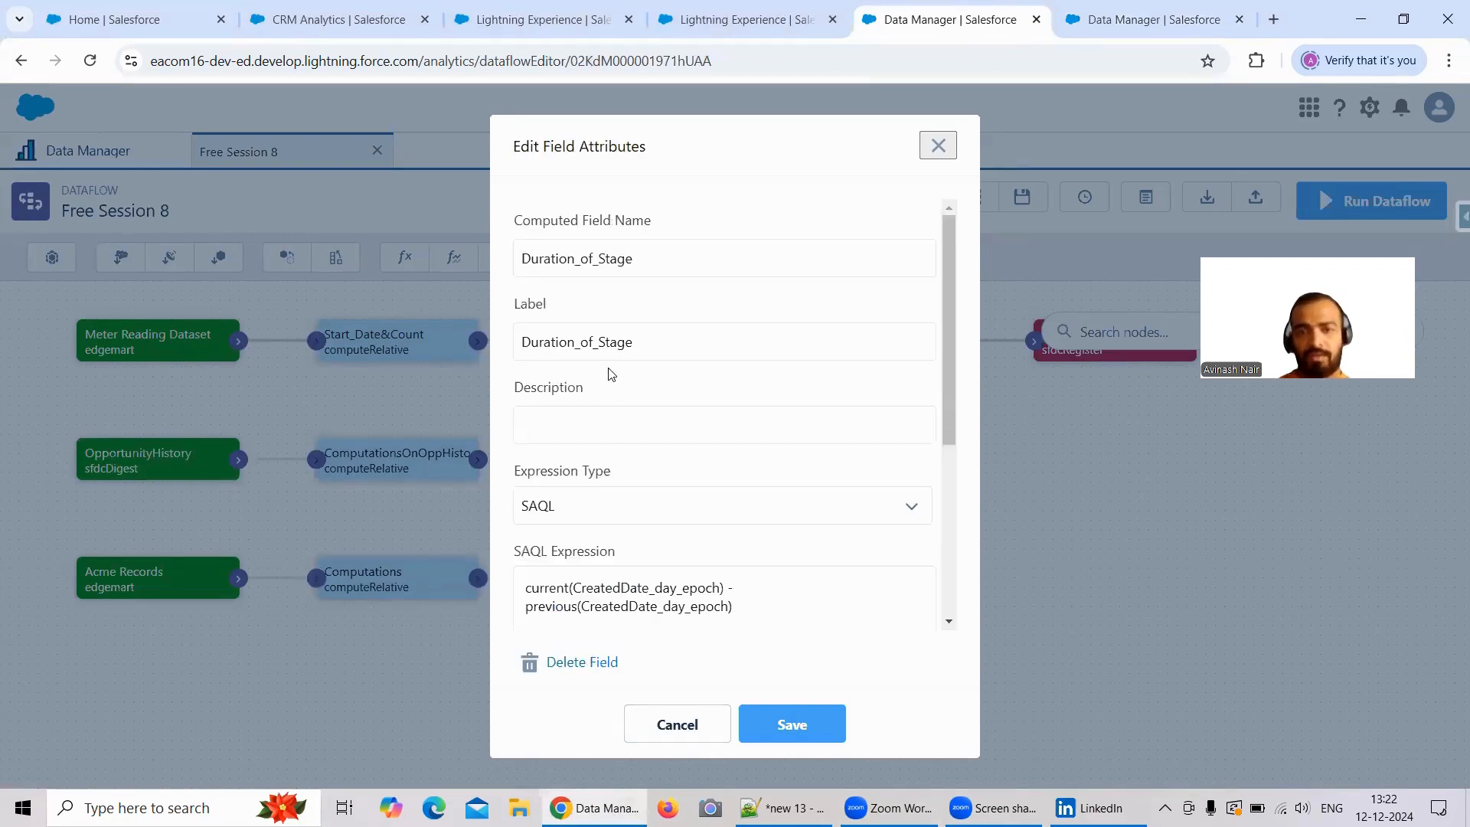
{"action": "double_click", "coordinate": [636, 263]}
{"action": "key", "text": "ctrl+c"}
Add a third custom formula to Transform 3 in the Free Session 12 recipe and make it a multiple row formula
{"action": "left_click", "coordinate": [1152, 19]}
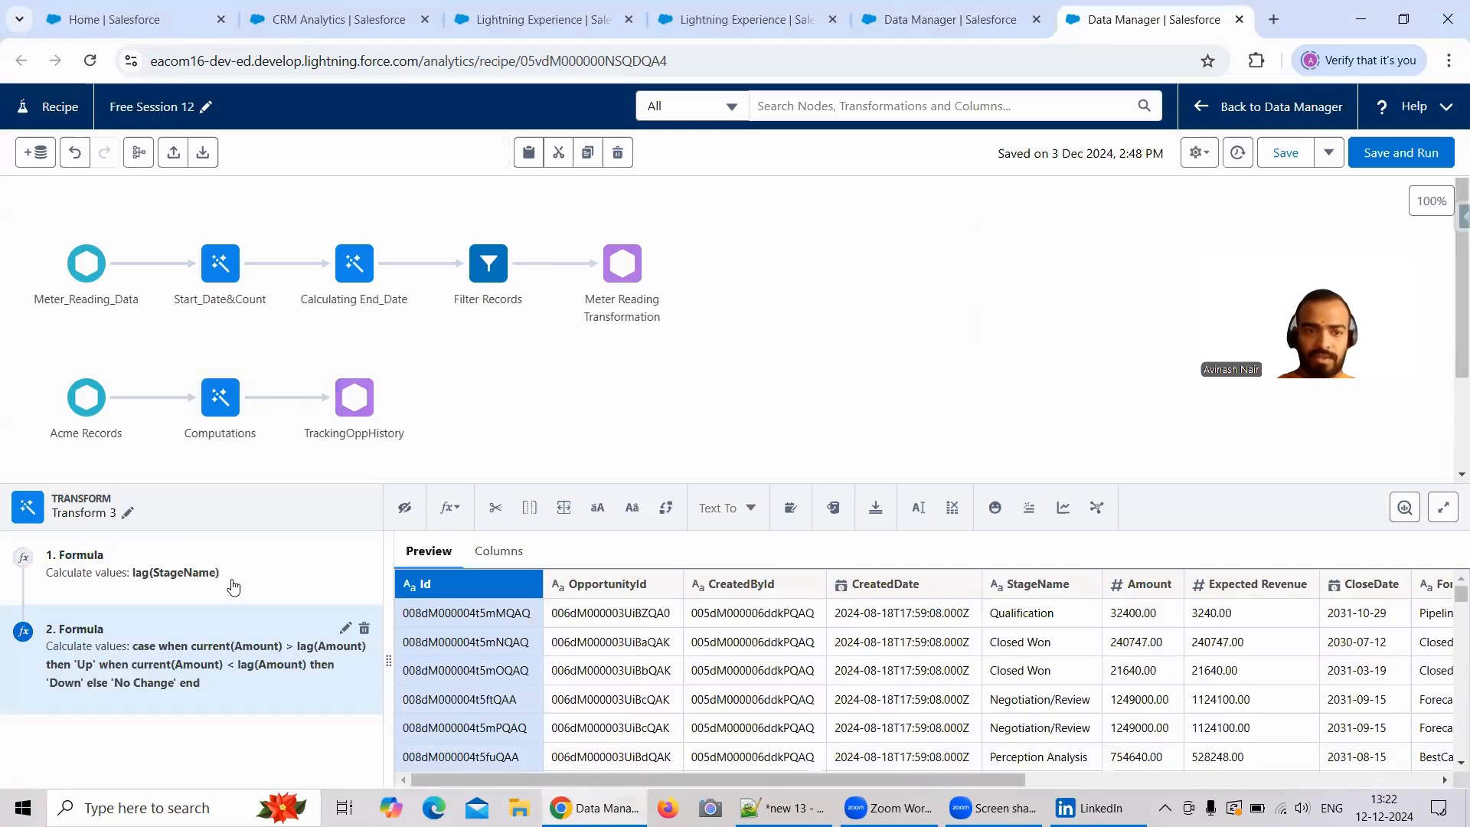
{"action": "left_click", "coordinate": [449, 508]}
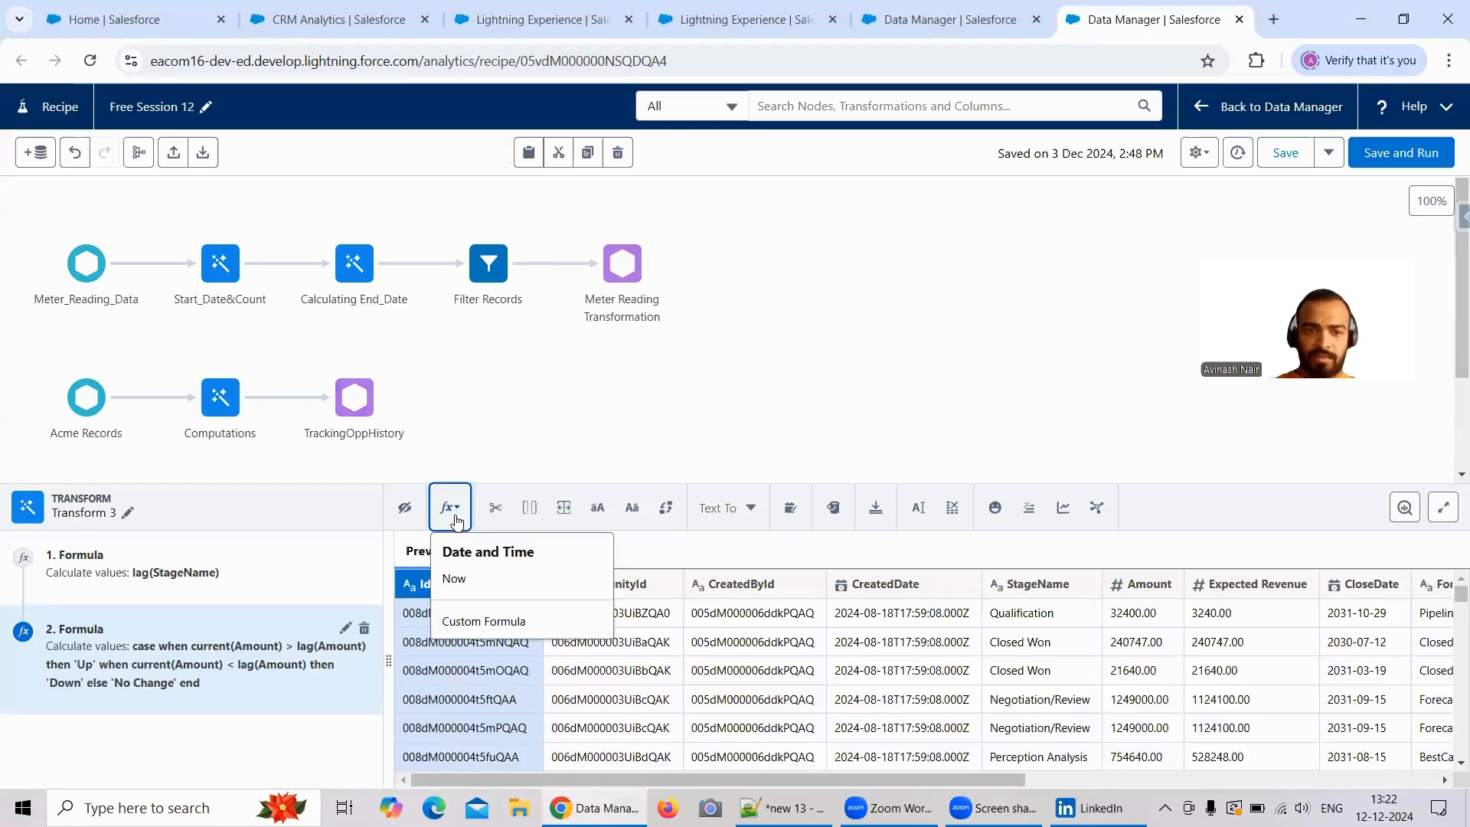
{"action": "double_click", "coordinate": [498, 629]}
{"action": "left_click", "coordinate": [1240, 19]}
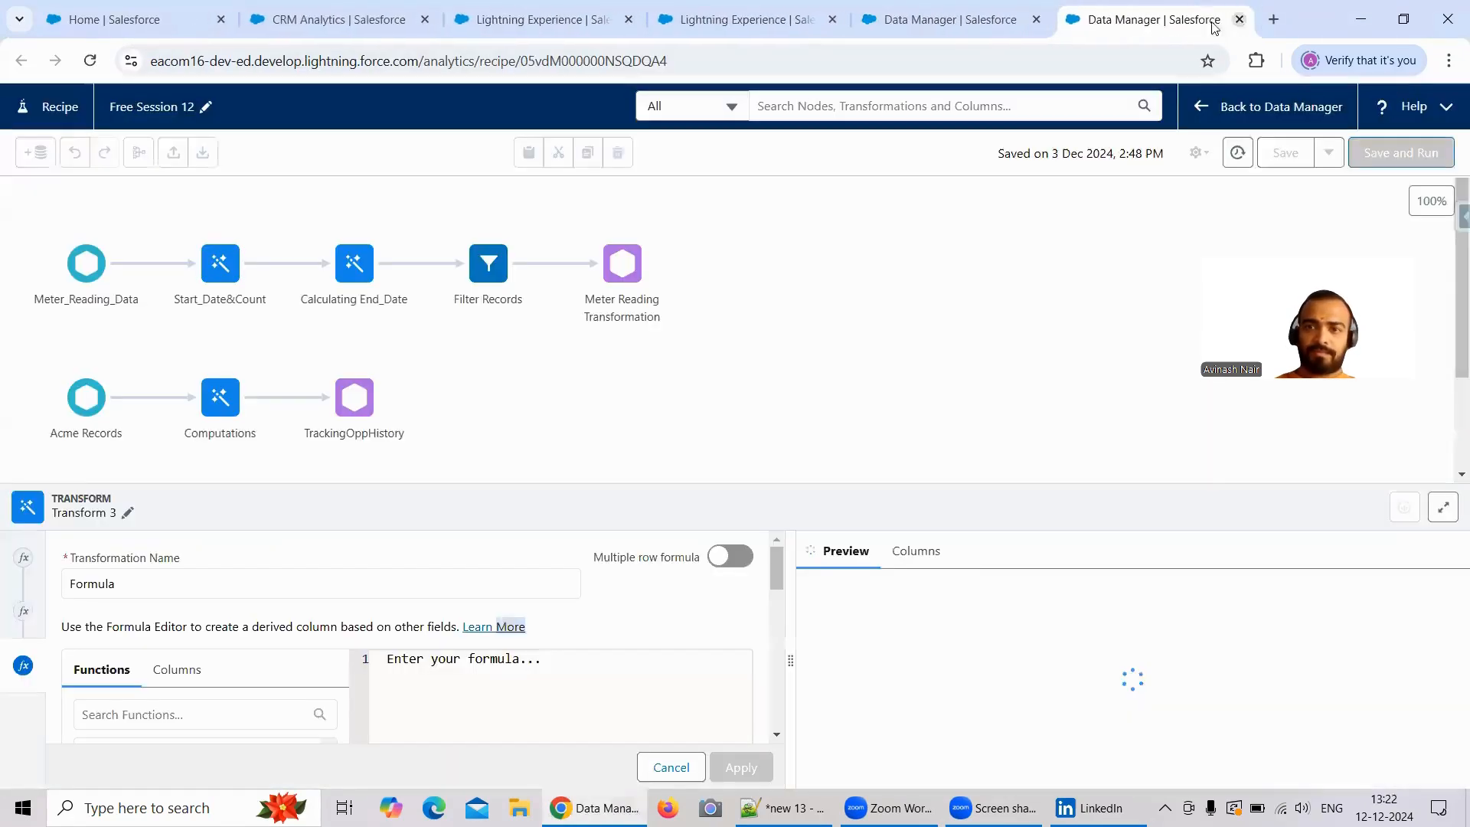
{"action": "left_click", "coordinate": [739, 561]}
Partition the new multiple row formula by OpportunityId and order it by CreatedDate
{"action": "left_click_drag", "start_coordinate": [776, 568], "coordinate": [772, 674]}
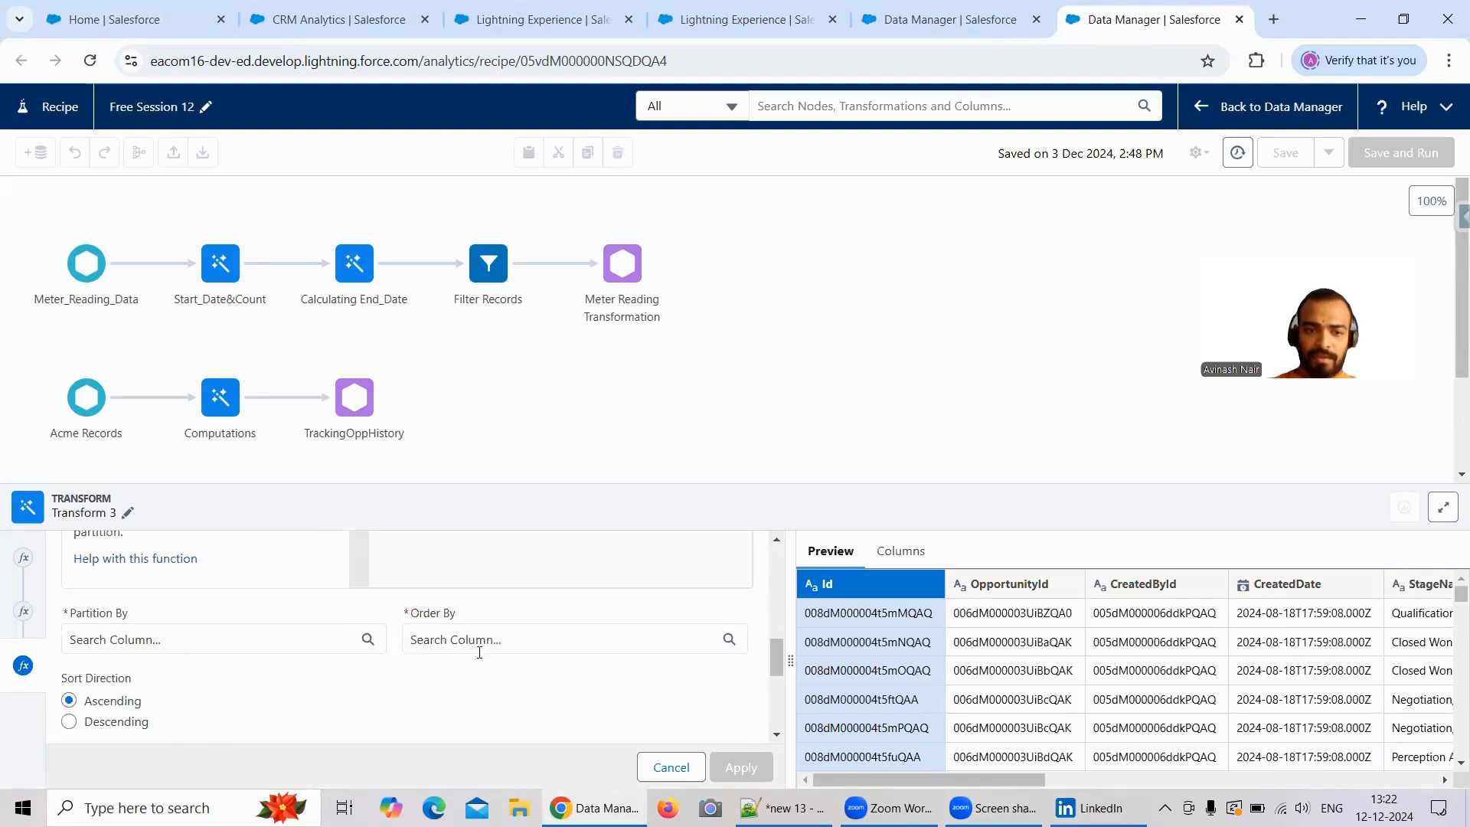
{"action": "left_click", "coordinate": [229, 640]}
{"action": "left_click", "coordinate": [191, 496]}
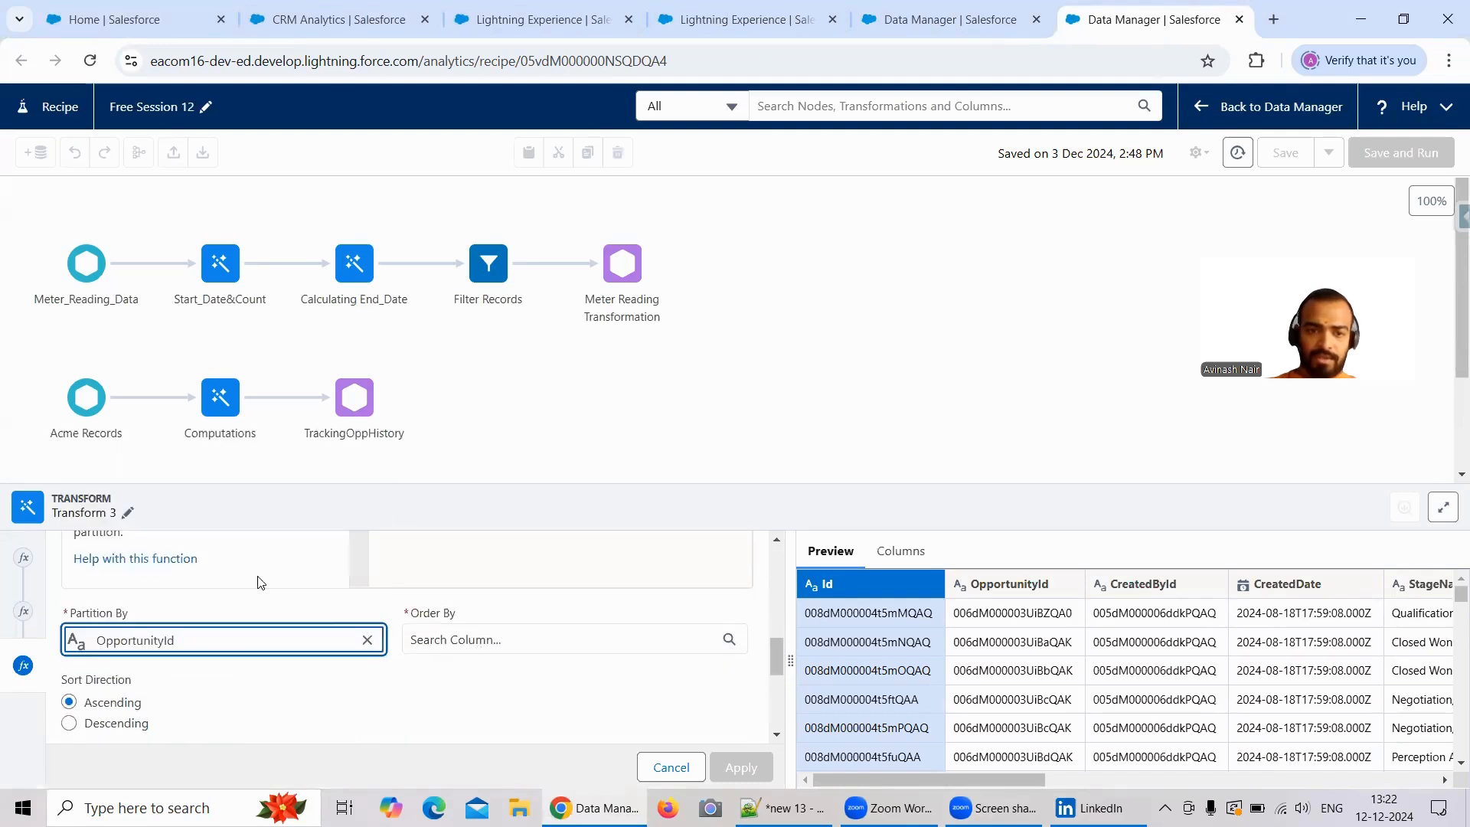
{"action": "left_click", "coordinate": [445, 640]}
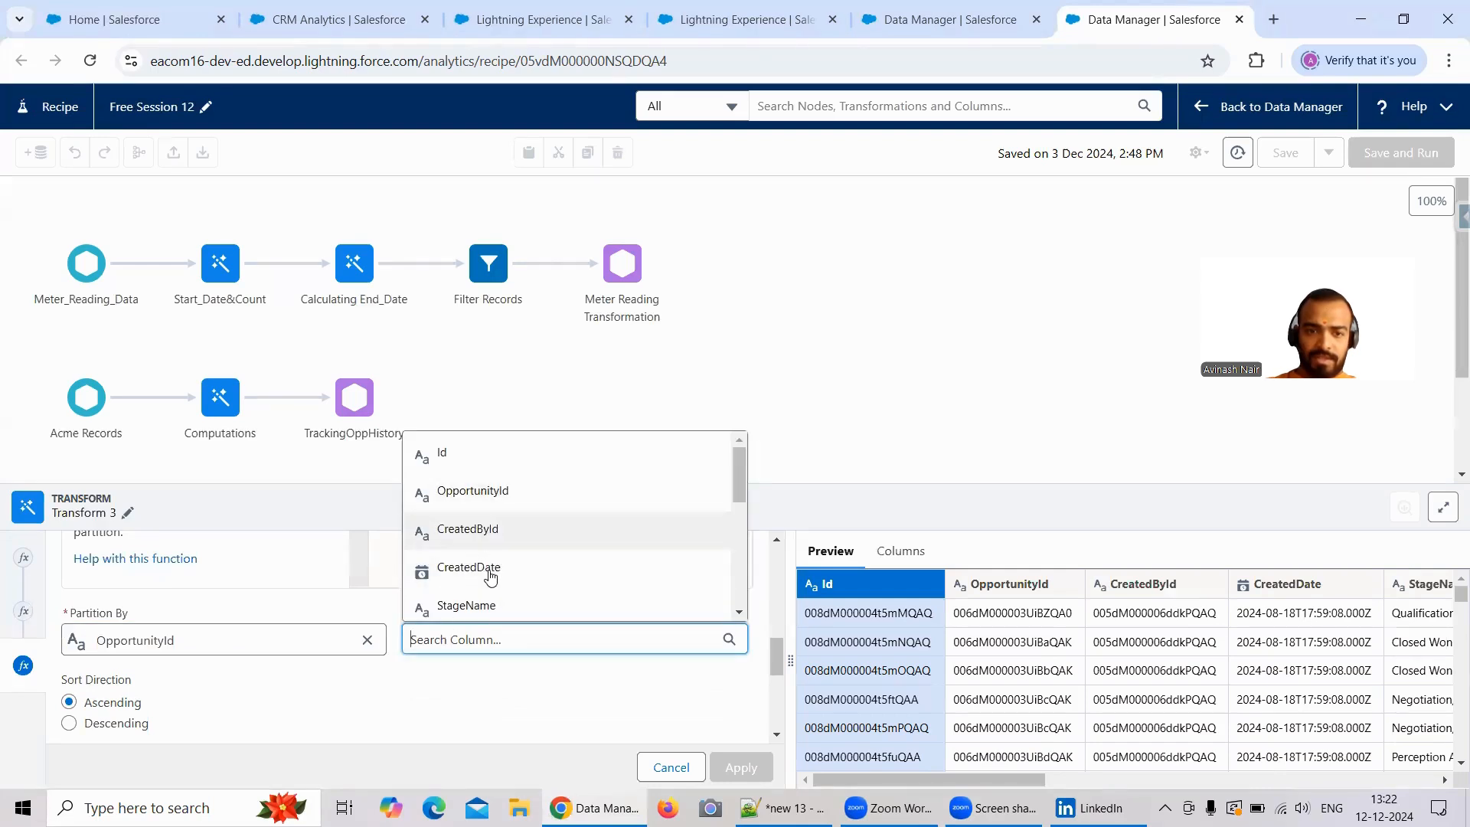
{"action": "left_click", "coordinate": [491, 575]}
Set both the column label and the API name of the new formula column to Duration_of_Stage
{"action": "left_click_drag", "start_coordinate": [778, 655], "coordinate": [671, 702]}
{"action": "left_click", "coordinate": [264, 692]}
{"action": "key", "text": "ctrl+a"}
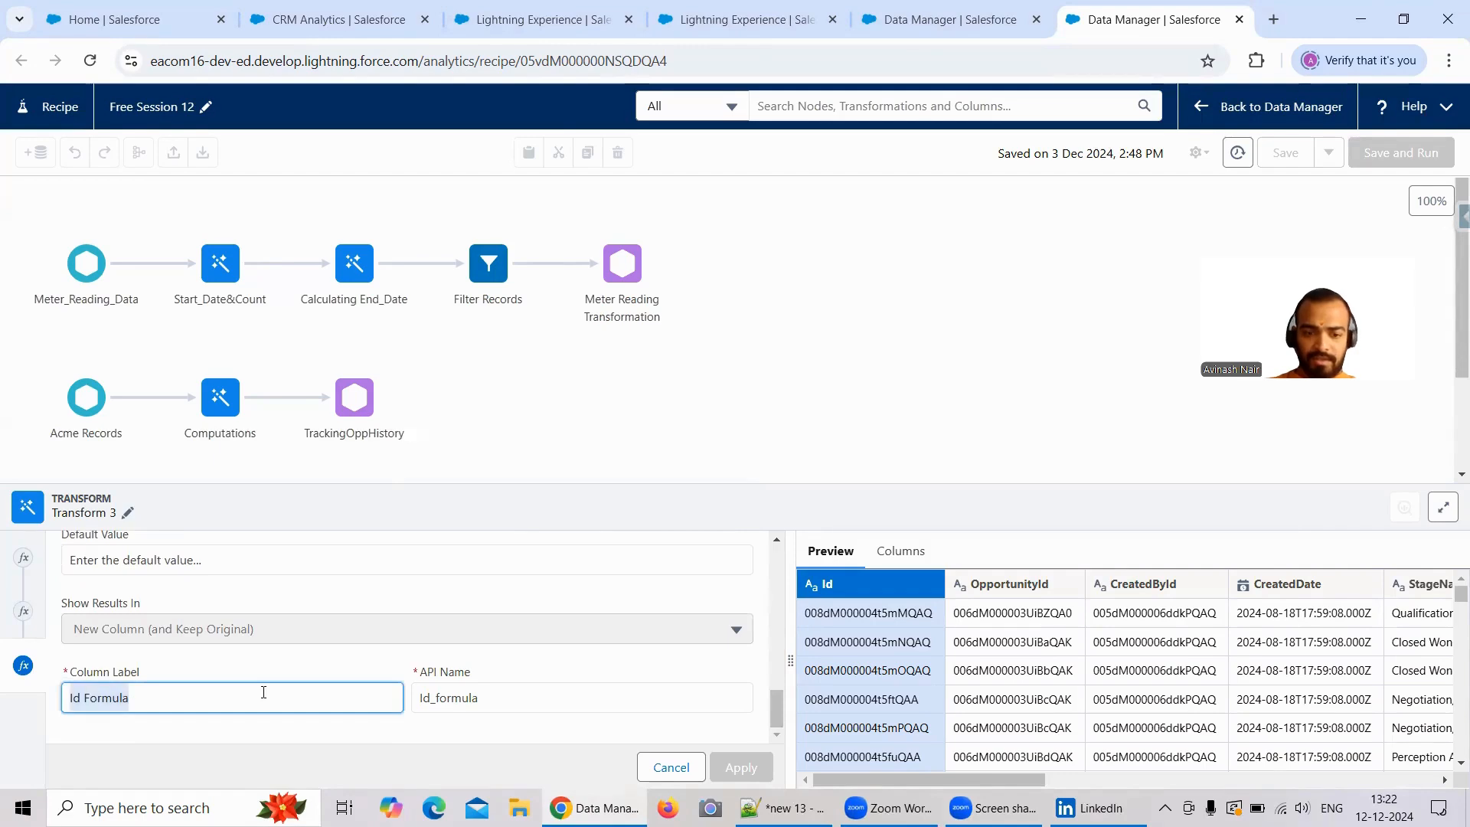
{"action": "key", "text": "ctrl+v"}
{"action": "double_click", "coordinate": [493, 696]}
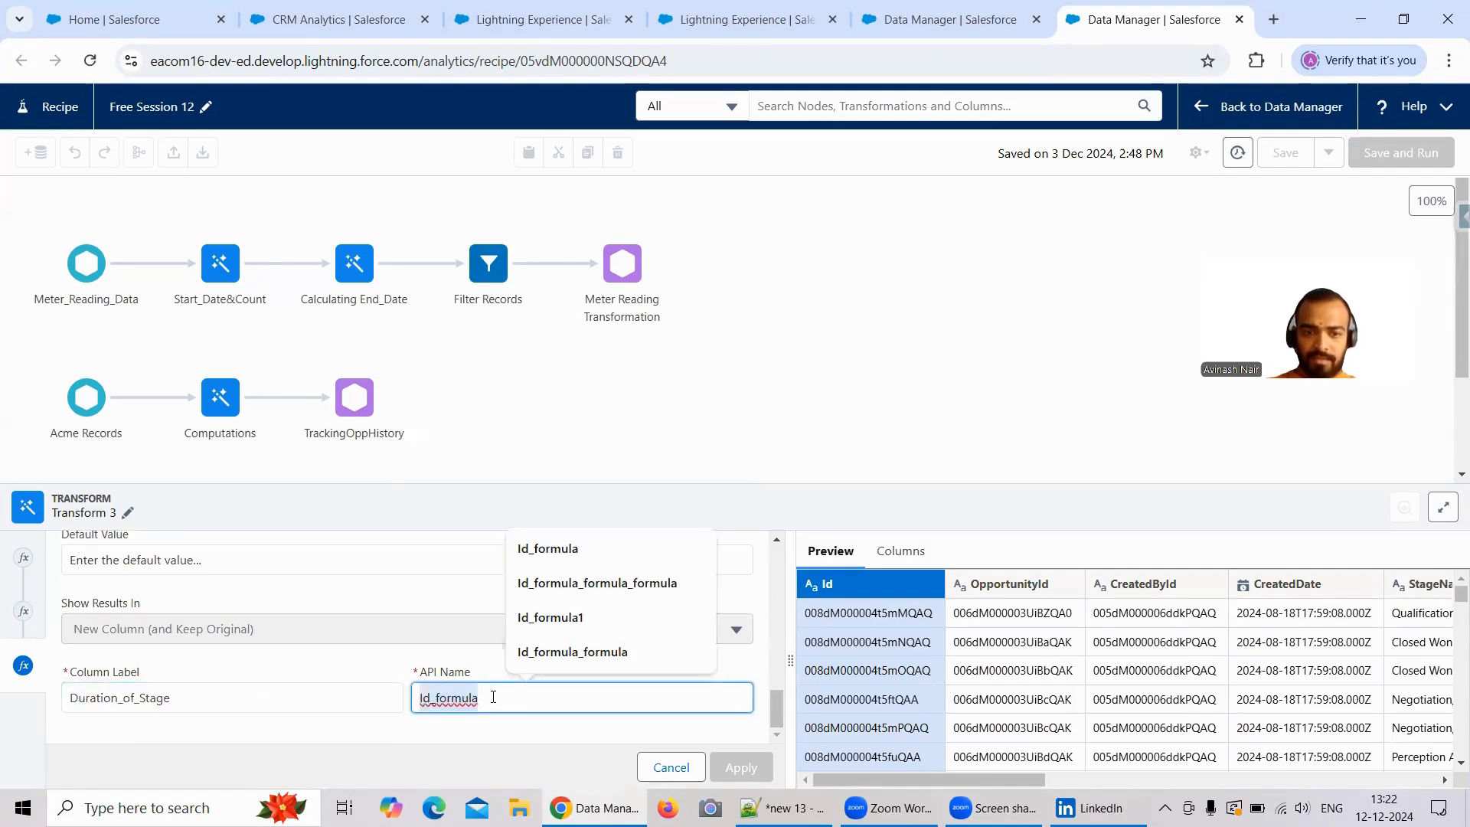
{"action": "key", "text": "ctrl+v"}
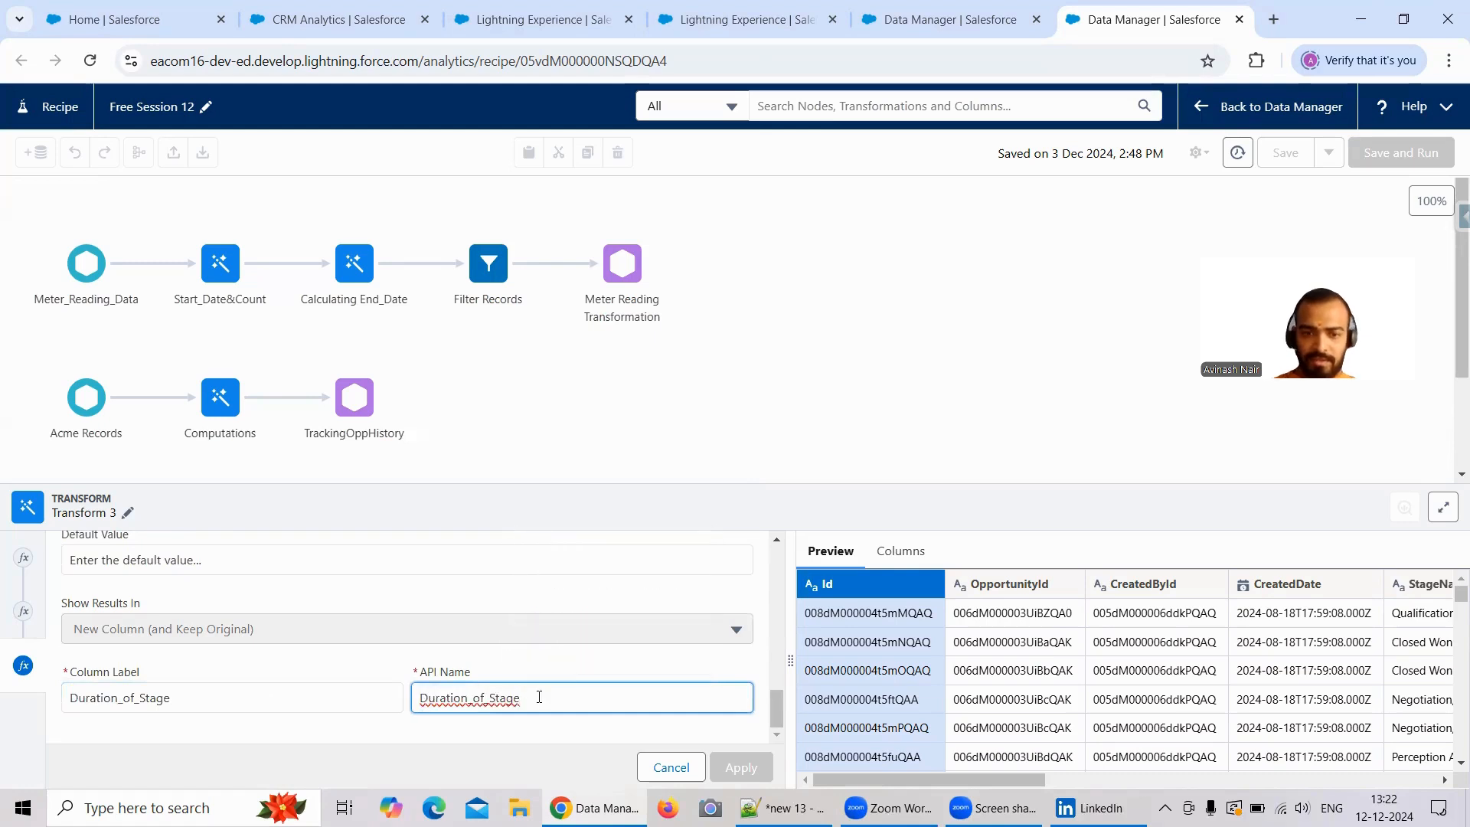
Check the Duration_of_Stage SAQL expression in the dataflow and begin the recipe formula with current(
{"action": "left_click_drag", "start_coordinate": [776, 711], "coordinate": [776, 577]}
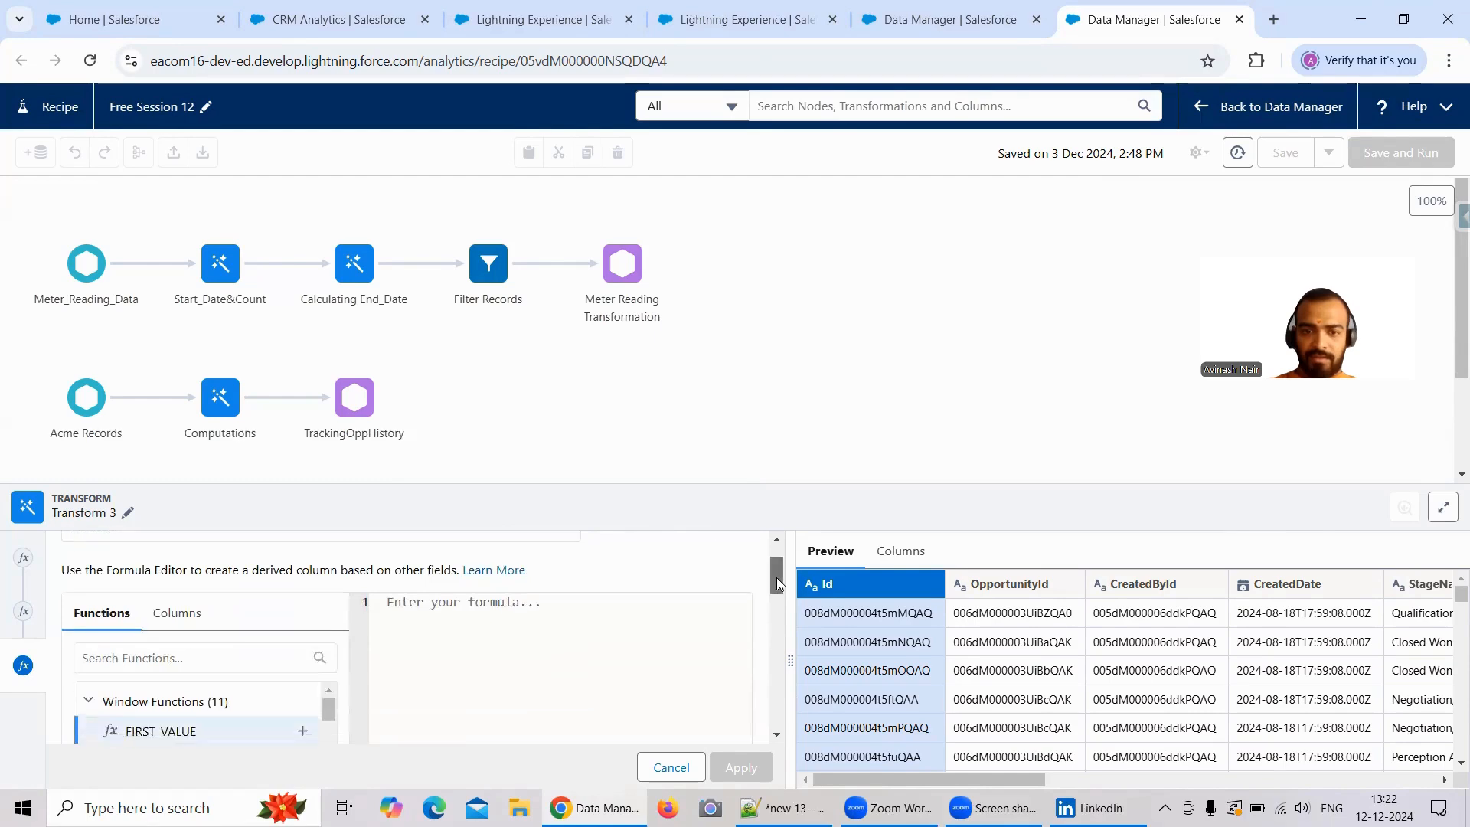
{"action": "left_click", "coordinate": [984, 23]}
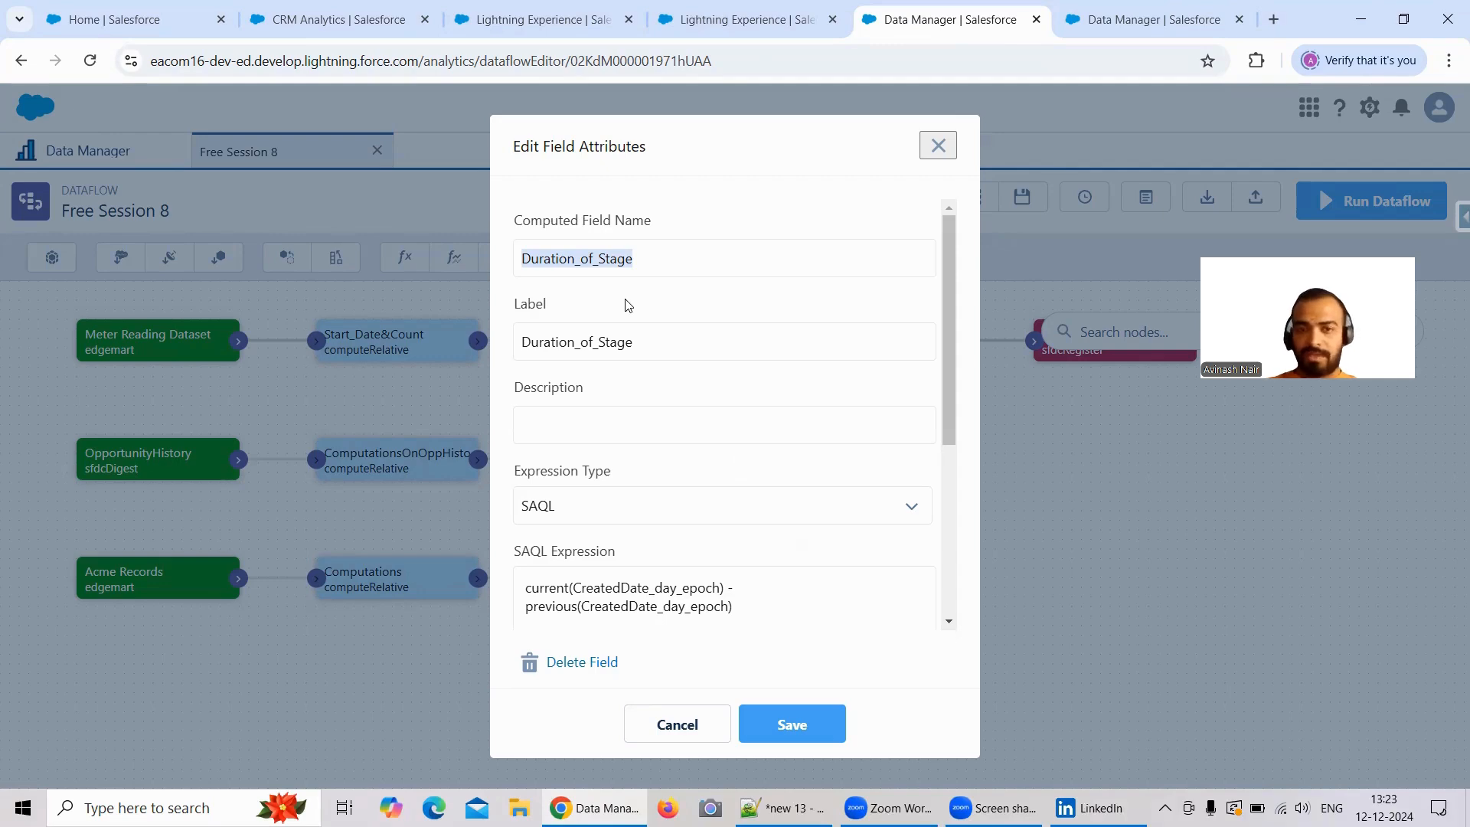
{"action": "left_click", "coordinate": [1104, 23]}
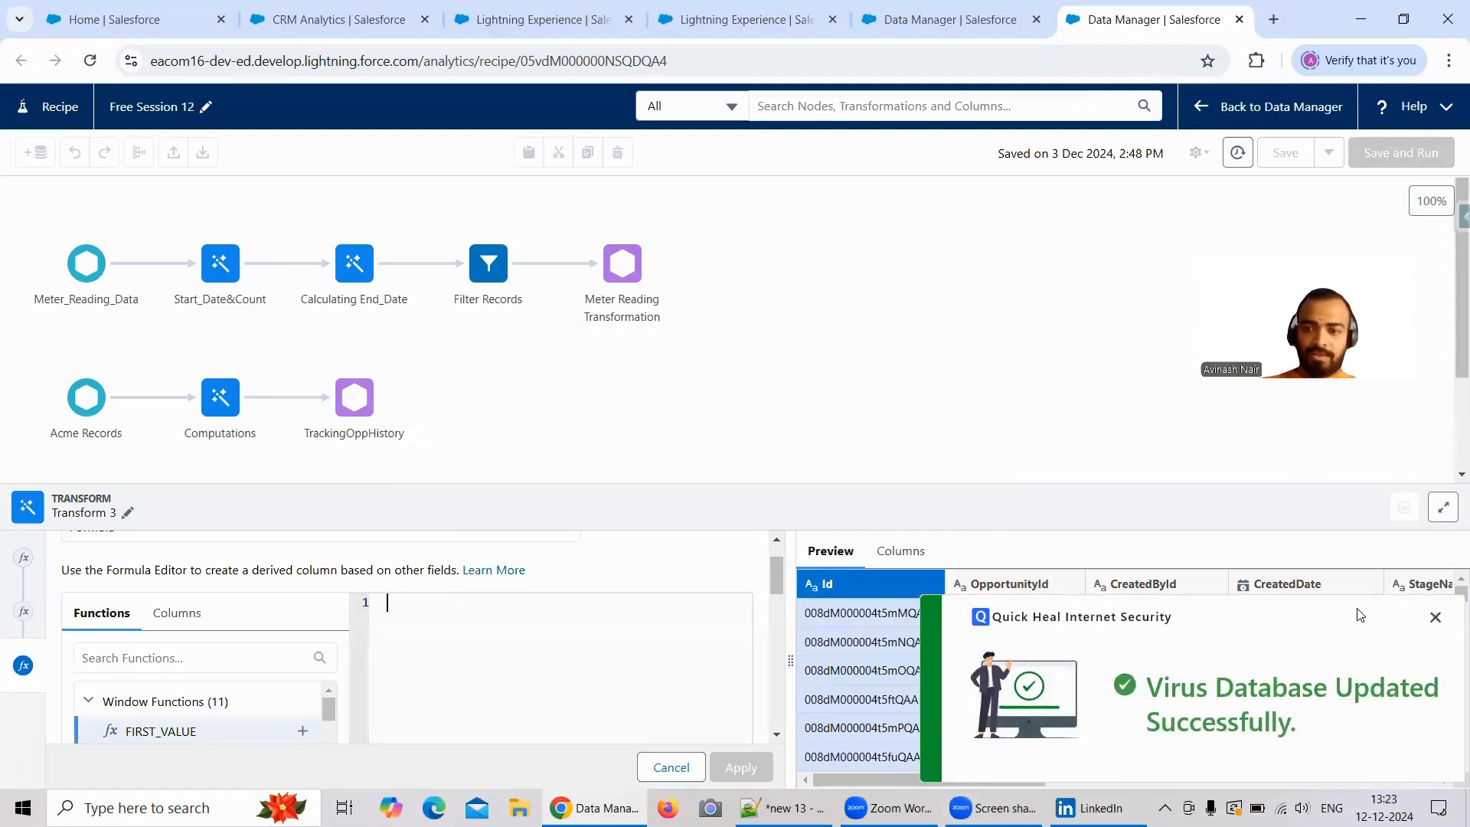
{"action": "left_click", "coordinate": [1436, 617]}
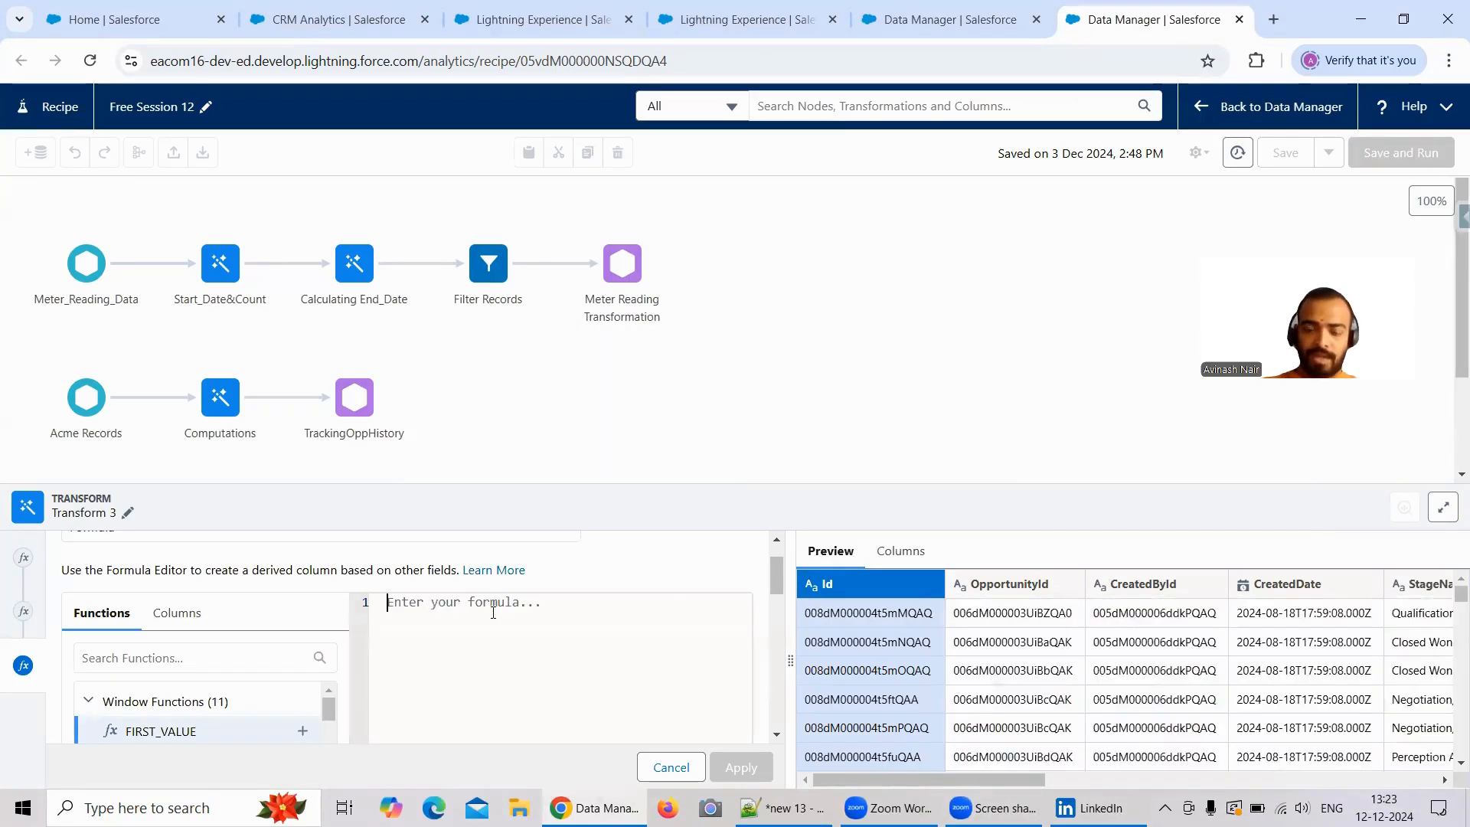
{"action": "type", "text": "curre"}
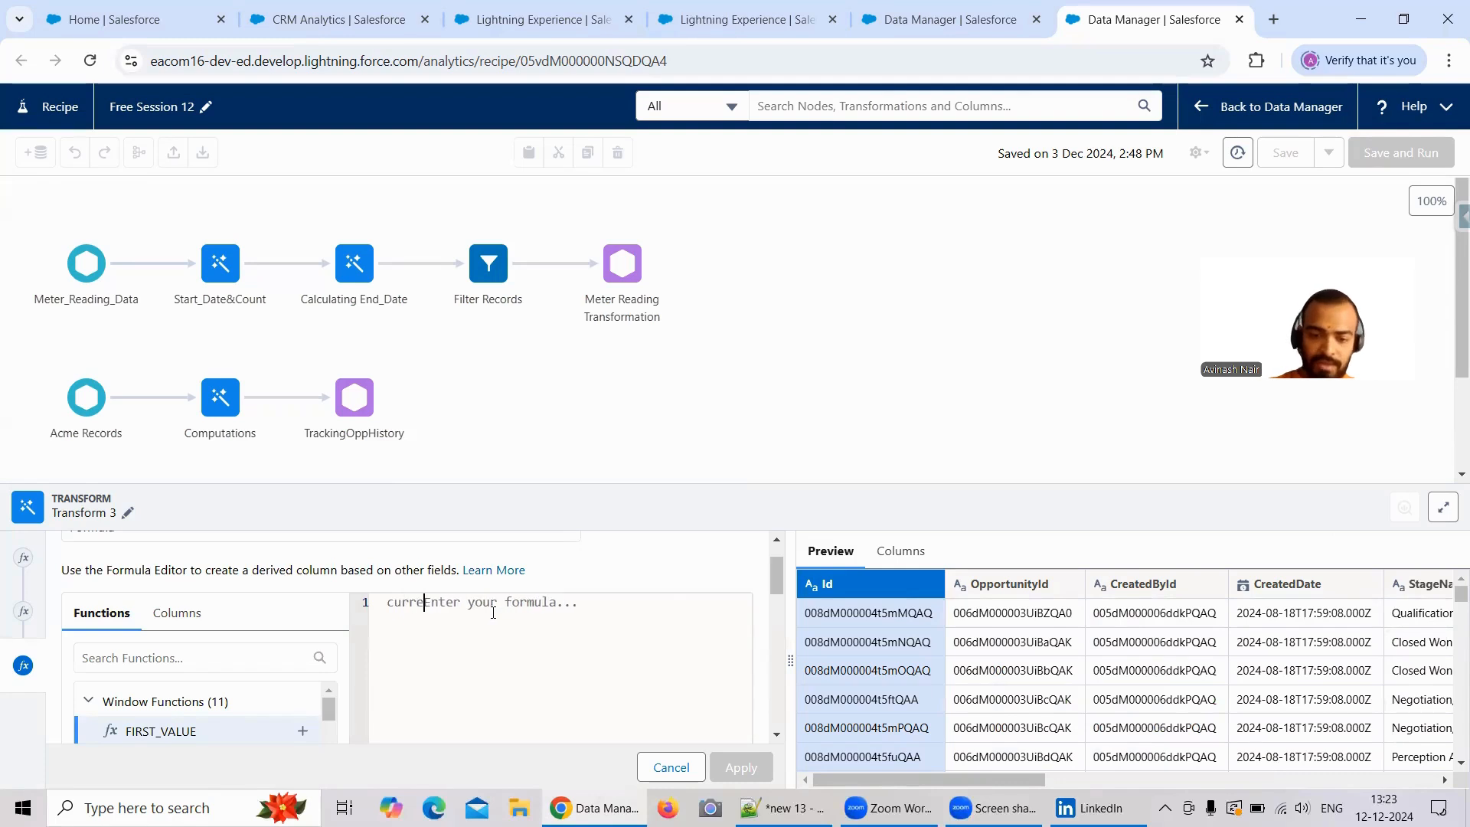
{"action": "type", "text": "nt("}
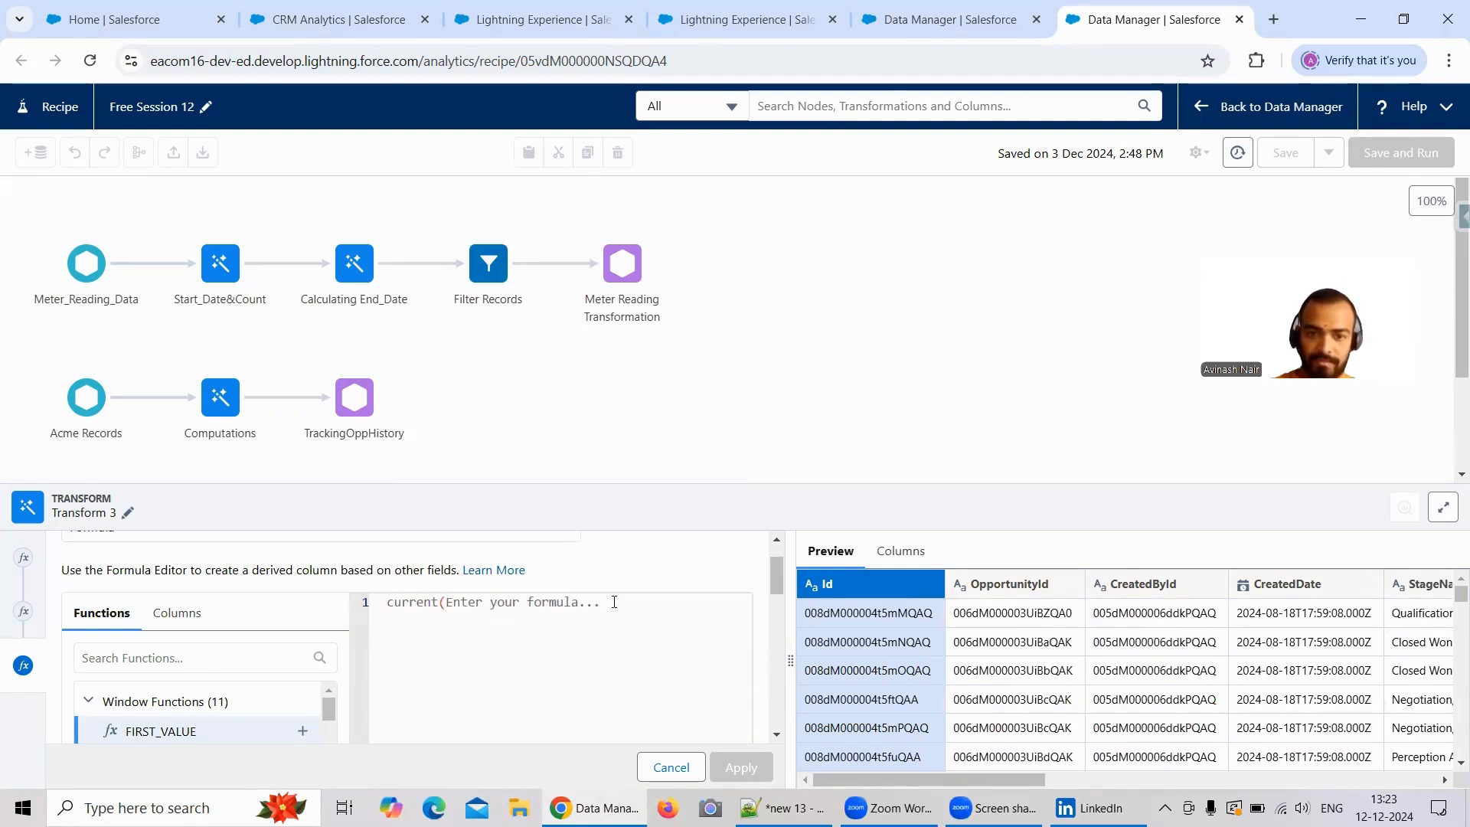
Clear the leftover placeholder text from the Duration_of_Stage formula and continue it as current(CreatedDate)-
{"action": "key", "text": "BackSpace"}
{"action": "key", "text": "BackSpace"}
{"action": "key", "text": "BackSpace"}
{"action": "key", "text": "BackSpace"}
{"action": "key", "text": "BackSpace"}
{"action": "key", "text": "BackSpace"}
{"action": "key", "text": "BackSpace"}
{"action": "key", "text": "BackSpace"}
{"action": "key", "text": "BackSpace"}
{"action": "key", "text": "BackSpace"}
{"action": "key", "text": "BackSpace"}
{"action": "key", "text": "BackSpace"}
{"action": "key", "text": "BackSpace"}
{"action": "key", "text": "BackSpace"}
{"action": "key", "text": "BackSpace"}
{"action": "key", "text": "BackSpace"}
{"action": "key", "text": "BackSpace"}
{"action": "key", "text": "BackSpace"}
{"action": "key", "text": "BackSpace"}
{"action": "key", "text": "BackSpace"}
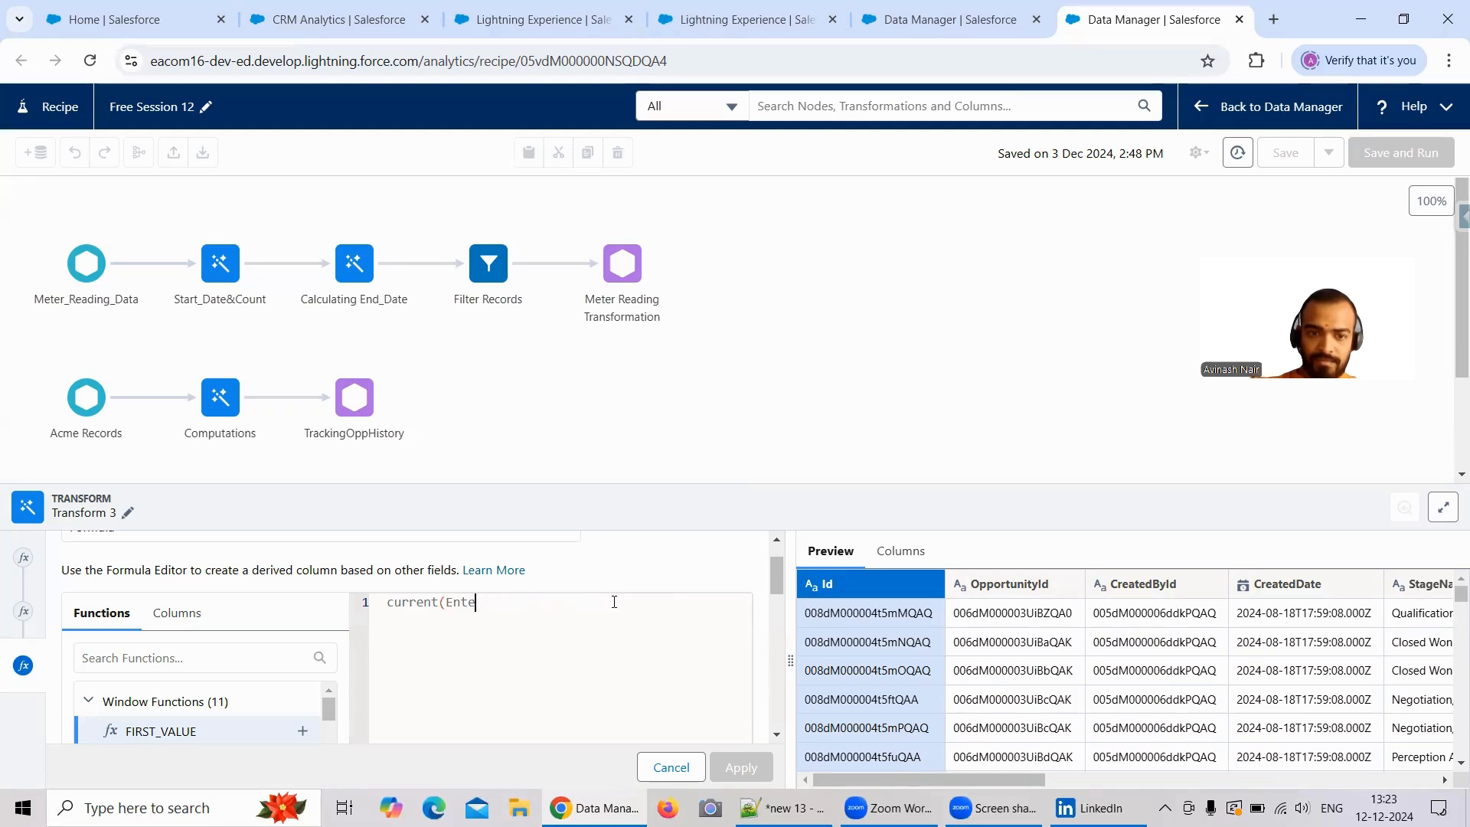
{"action": "type", "text": "Creat"}
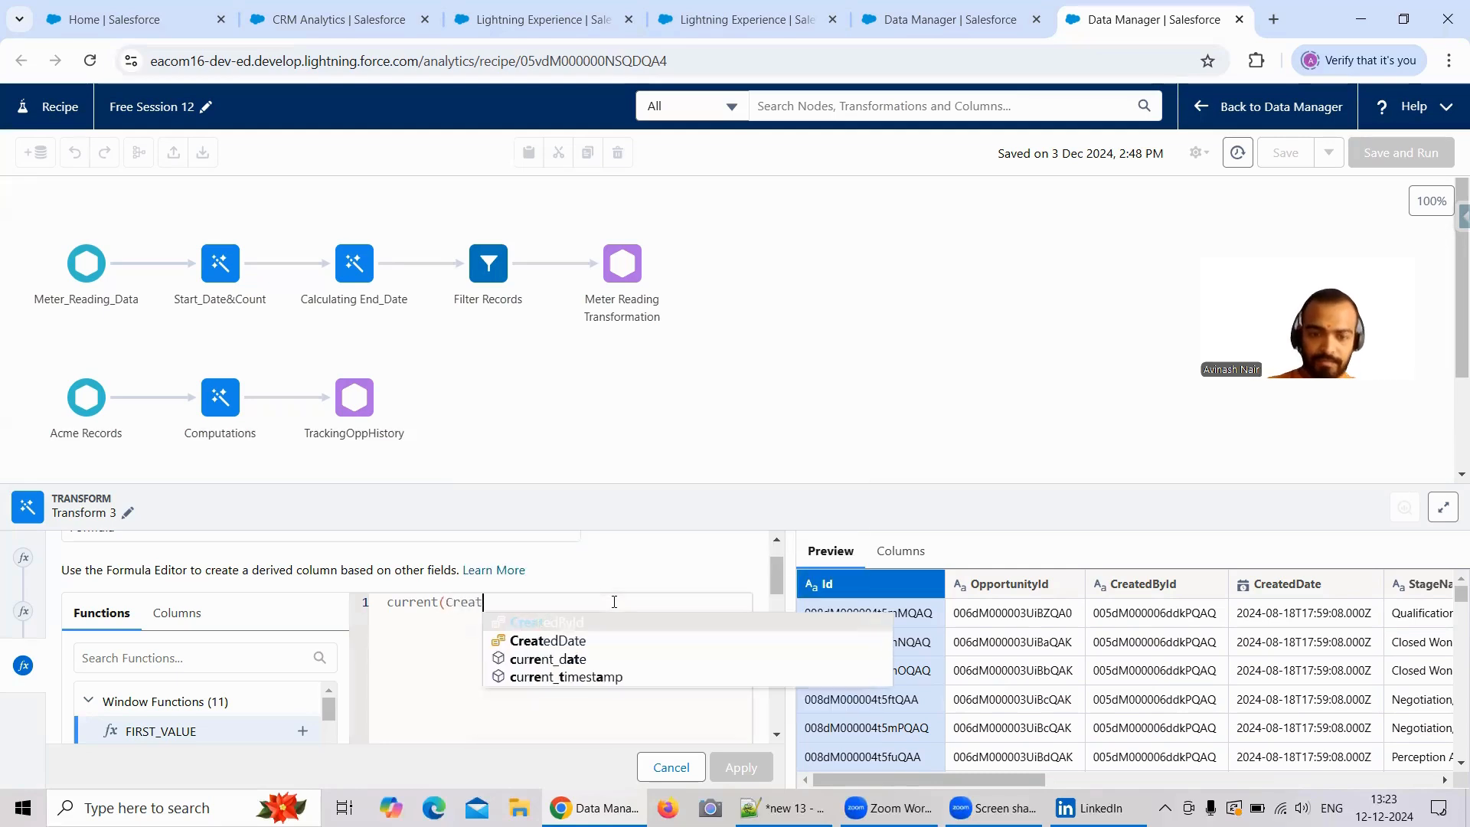
{"action": "left_click", "coordinate": [561, 624]}
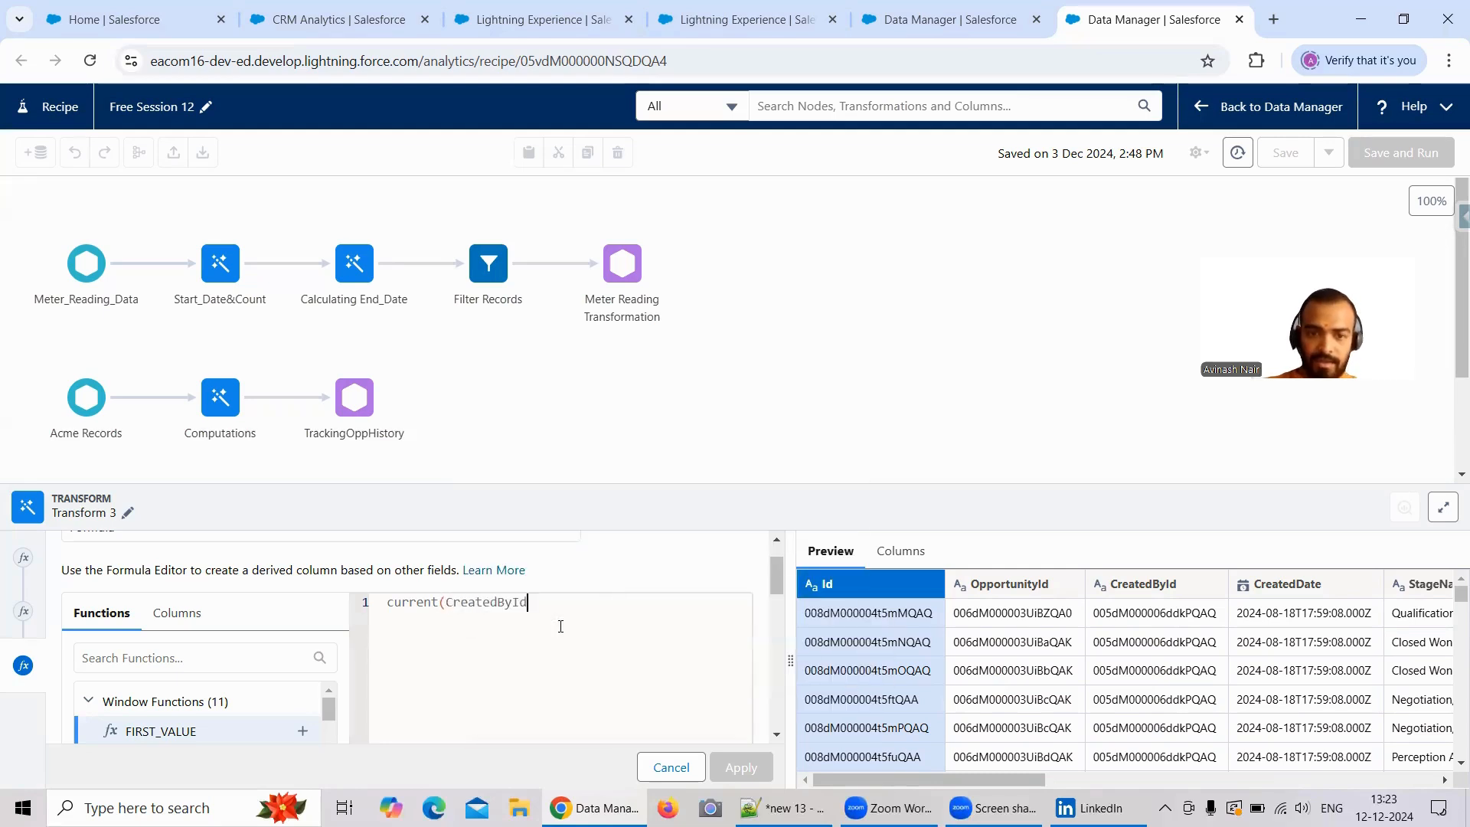
{"action": "key", "text": "BackSpace"}
{"action": "key", "text": "BackSpace"}
{"action": "key", "text": "BackSpace"}
{"action": "key", "text": "BackSpace"}
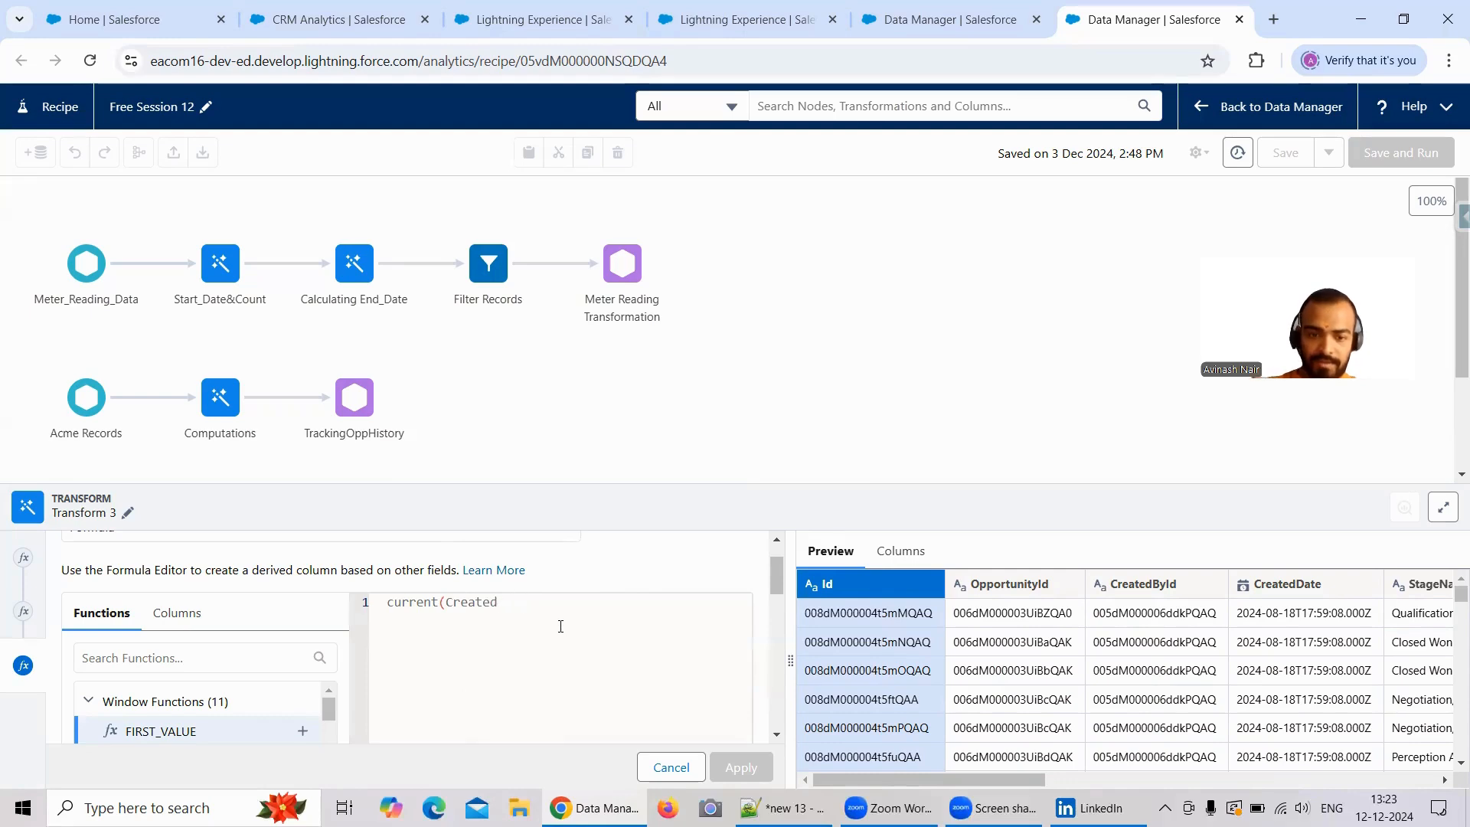
{"action": "type", "text": "Date"}
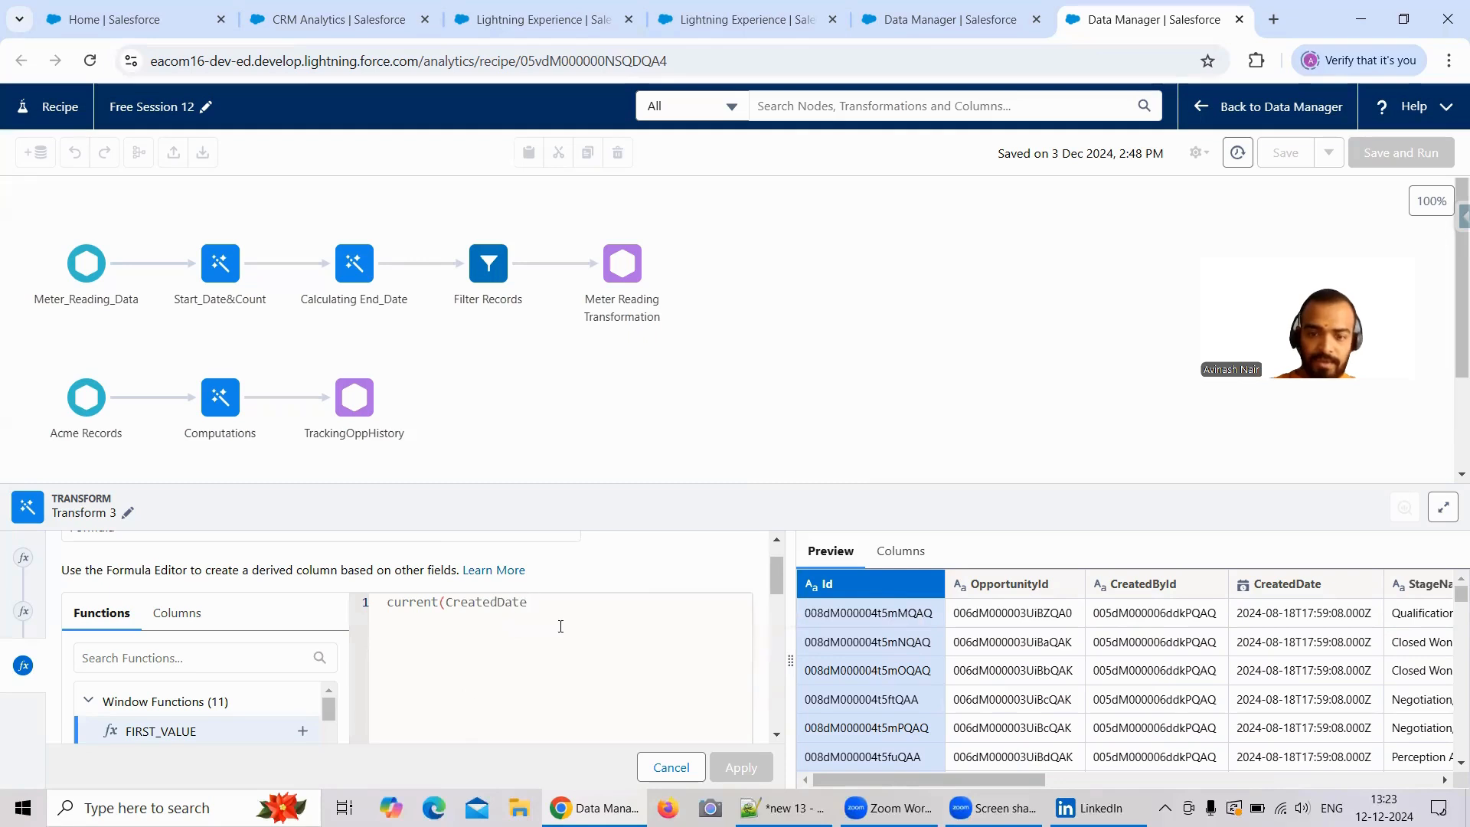
{"action": "type", "text": ")-"}
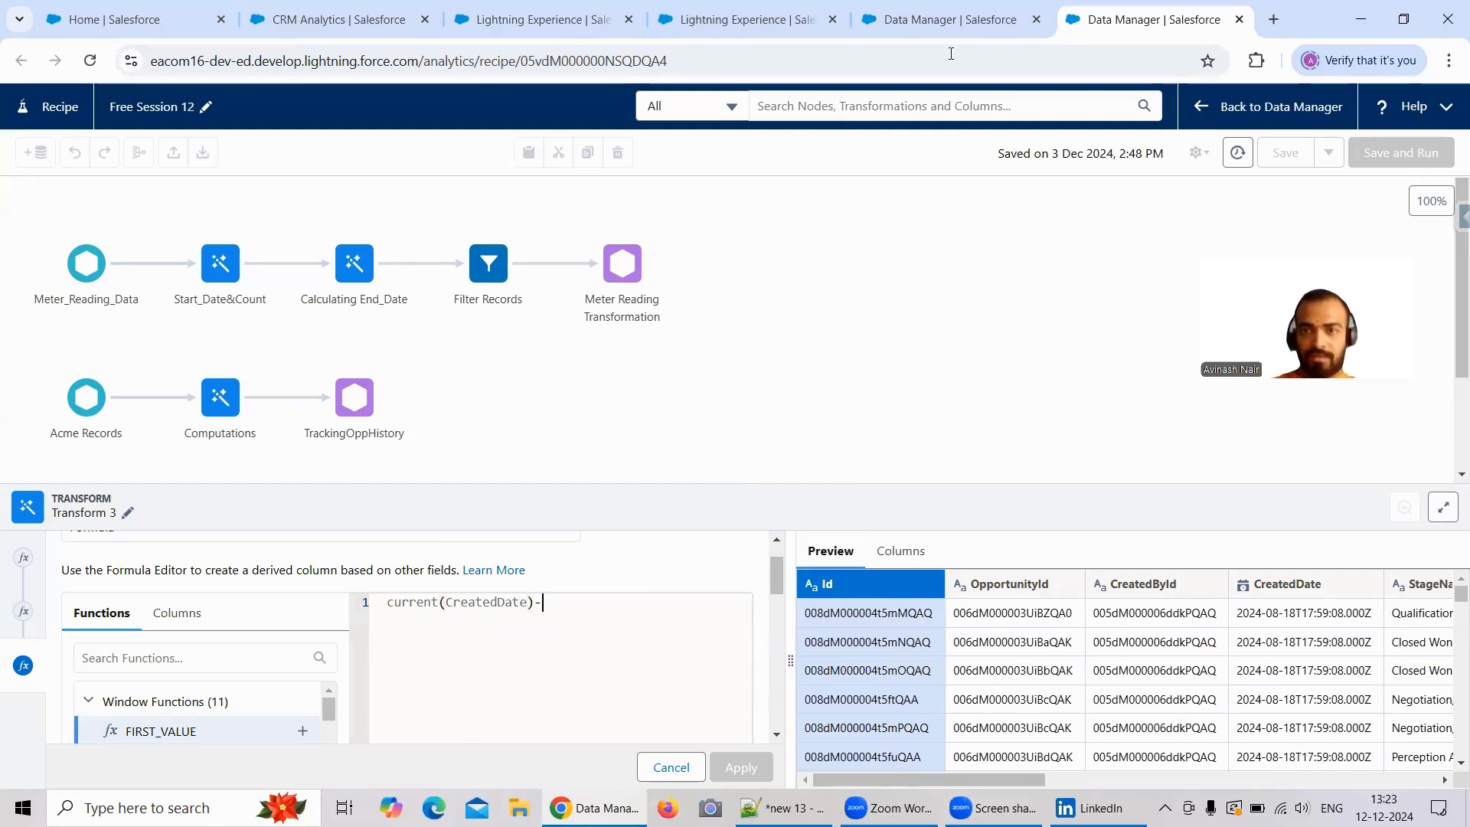
Recheck the Duration_of_Stage SAQL expression in the dataflow and complete the recipe formula with lag(CreatedDate)
{"action": "left_click", "coordinate": [945, 19]}
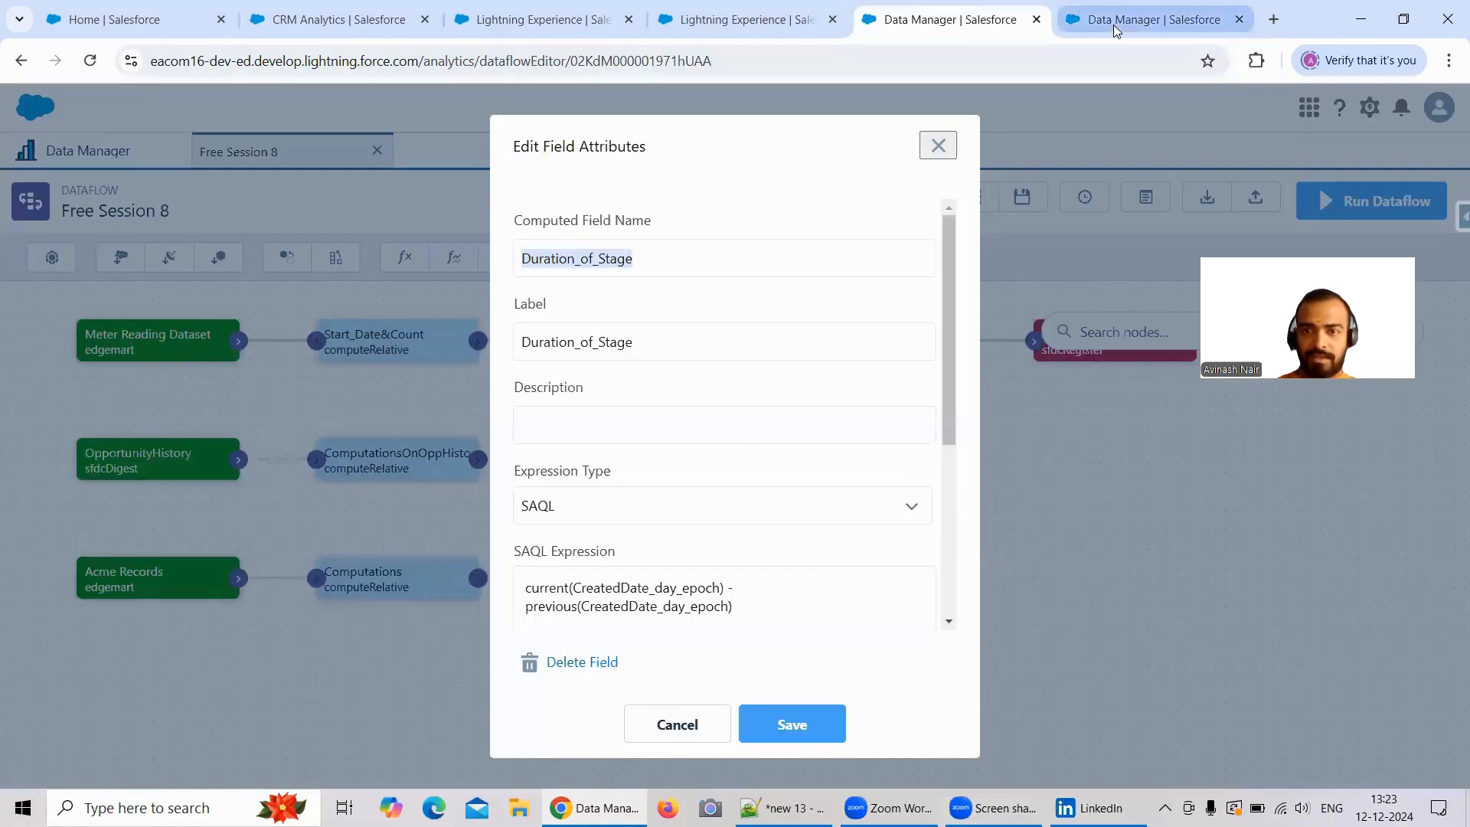
{"action": "left_click", "coordinate": [1152, 19]}
{"action": "type", "text": "l"}
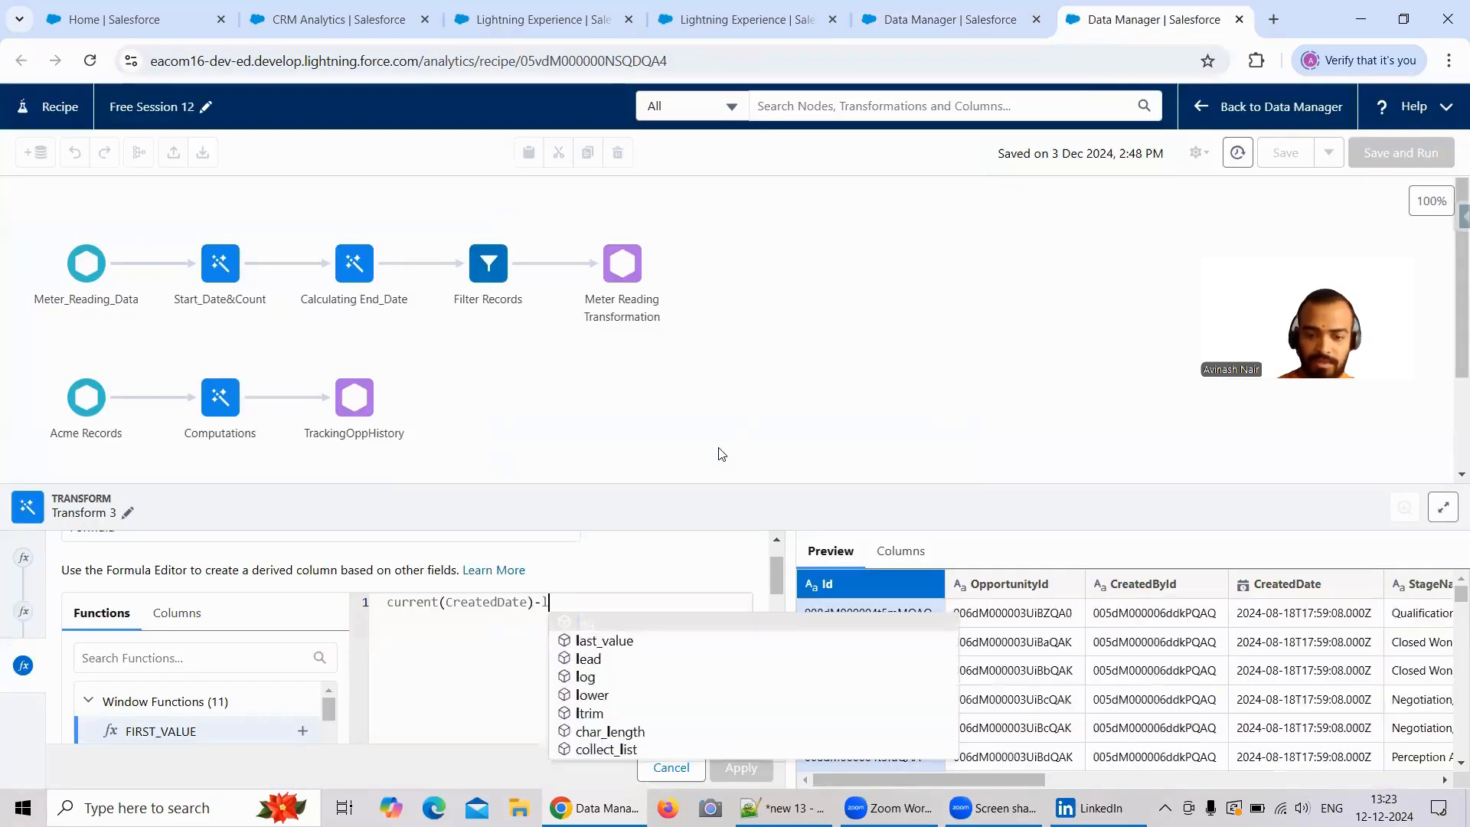
{"action": "type", "text": "ag("}
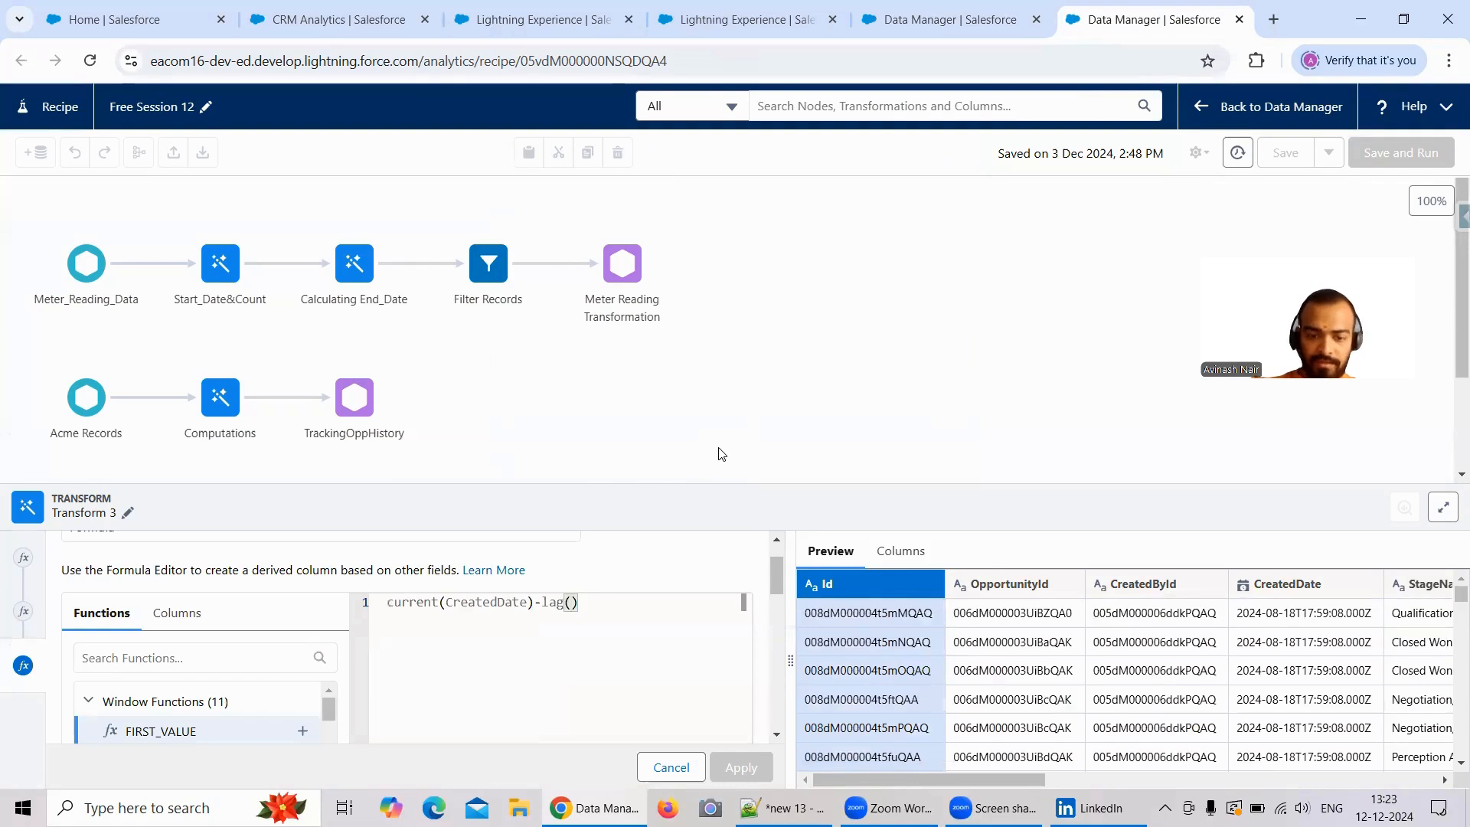
{"action": "type", "text": "Cre"}
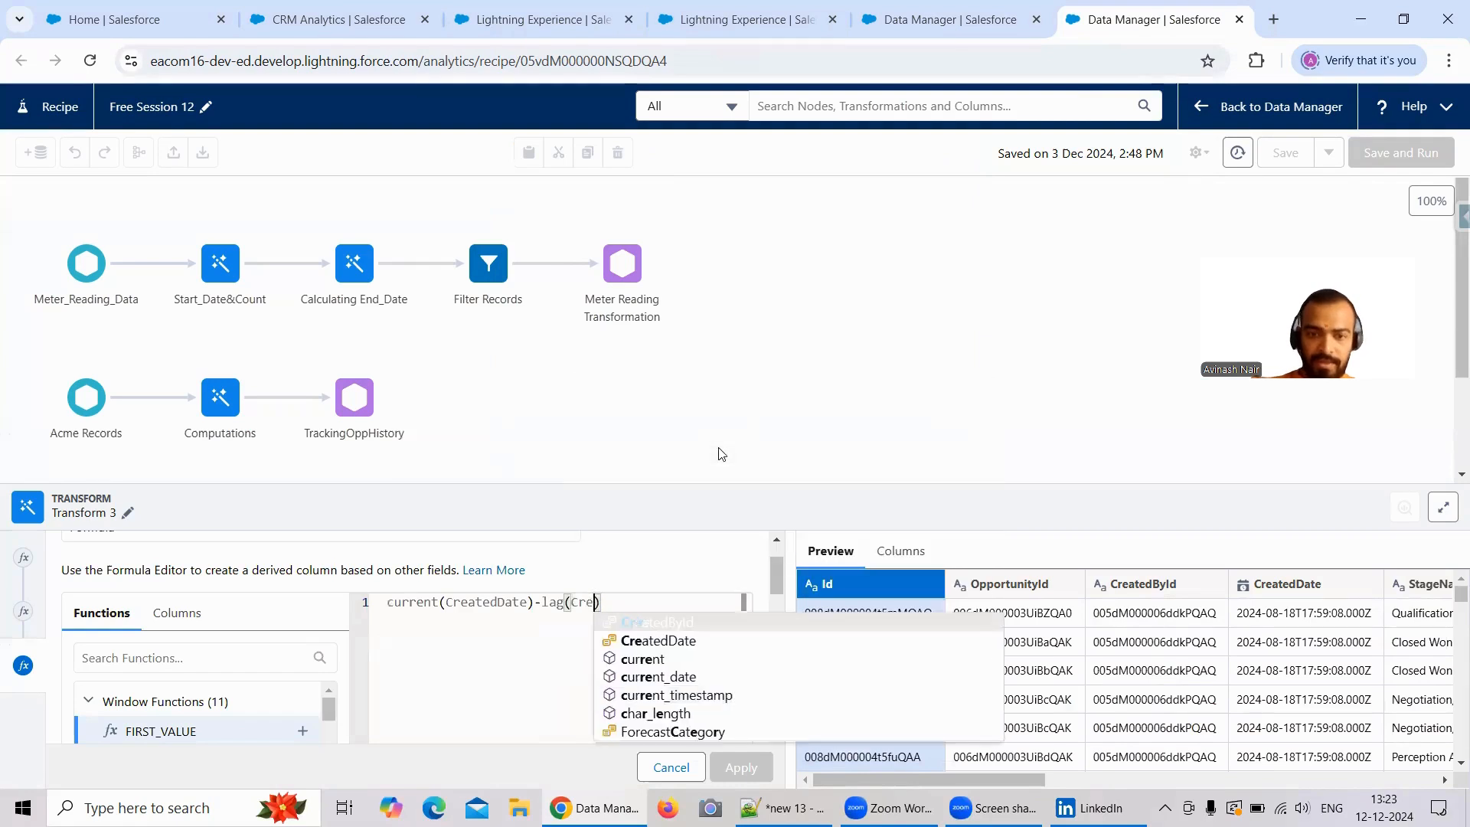
{"action": "left_click", "coordinate": [675, 640]}
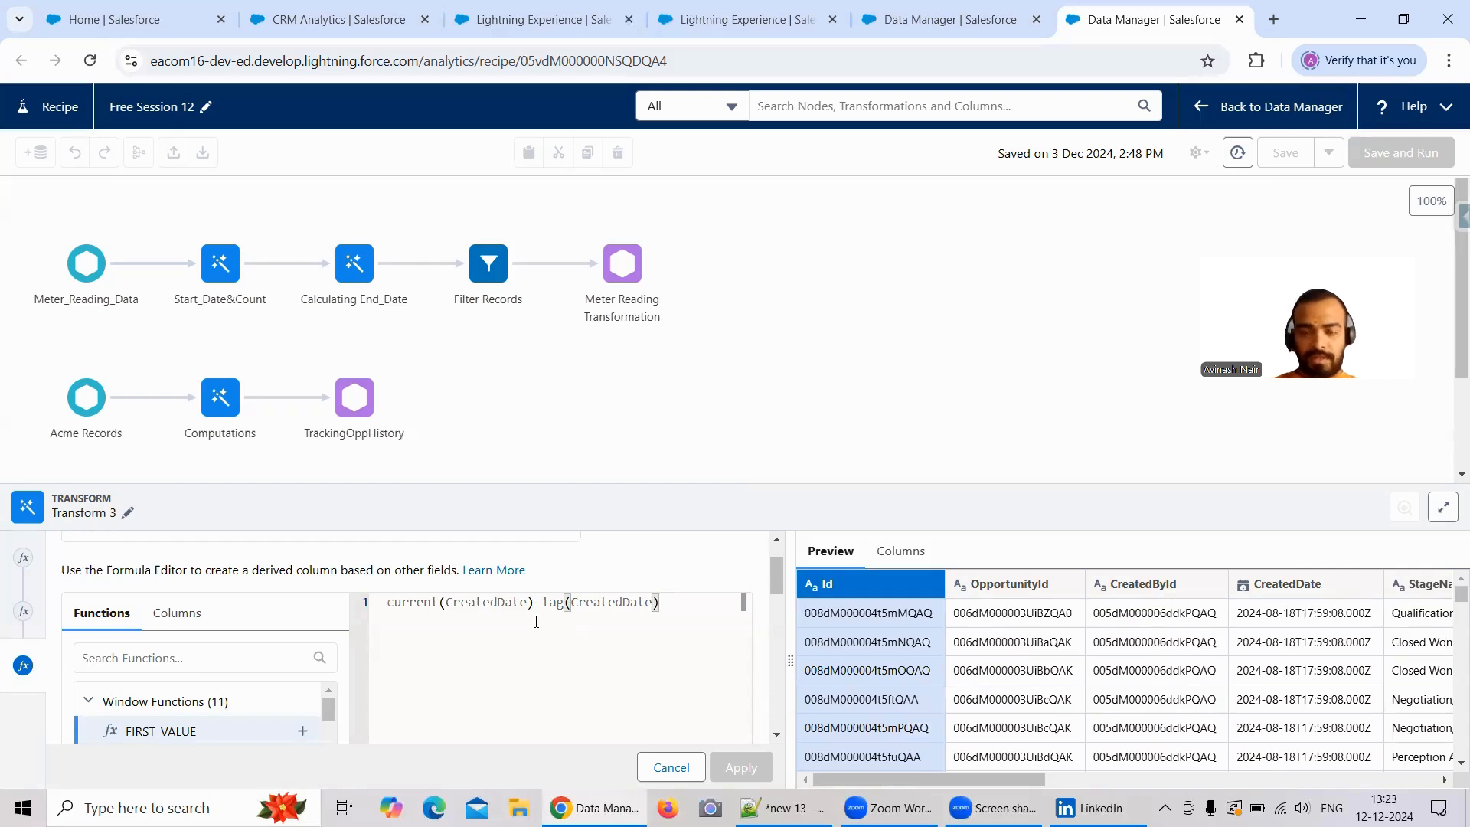
Find the TO_UNIX_TIMESTAMP function with the search term to_uni and insert it at the start of the formula
{"action": "double_click", "coordinate": [391, 605]}
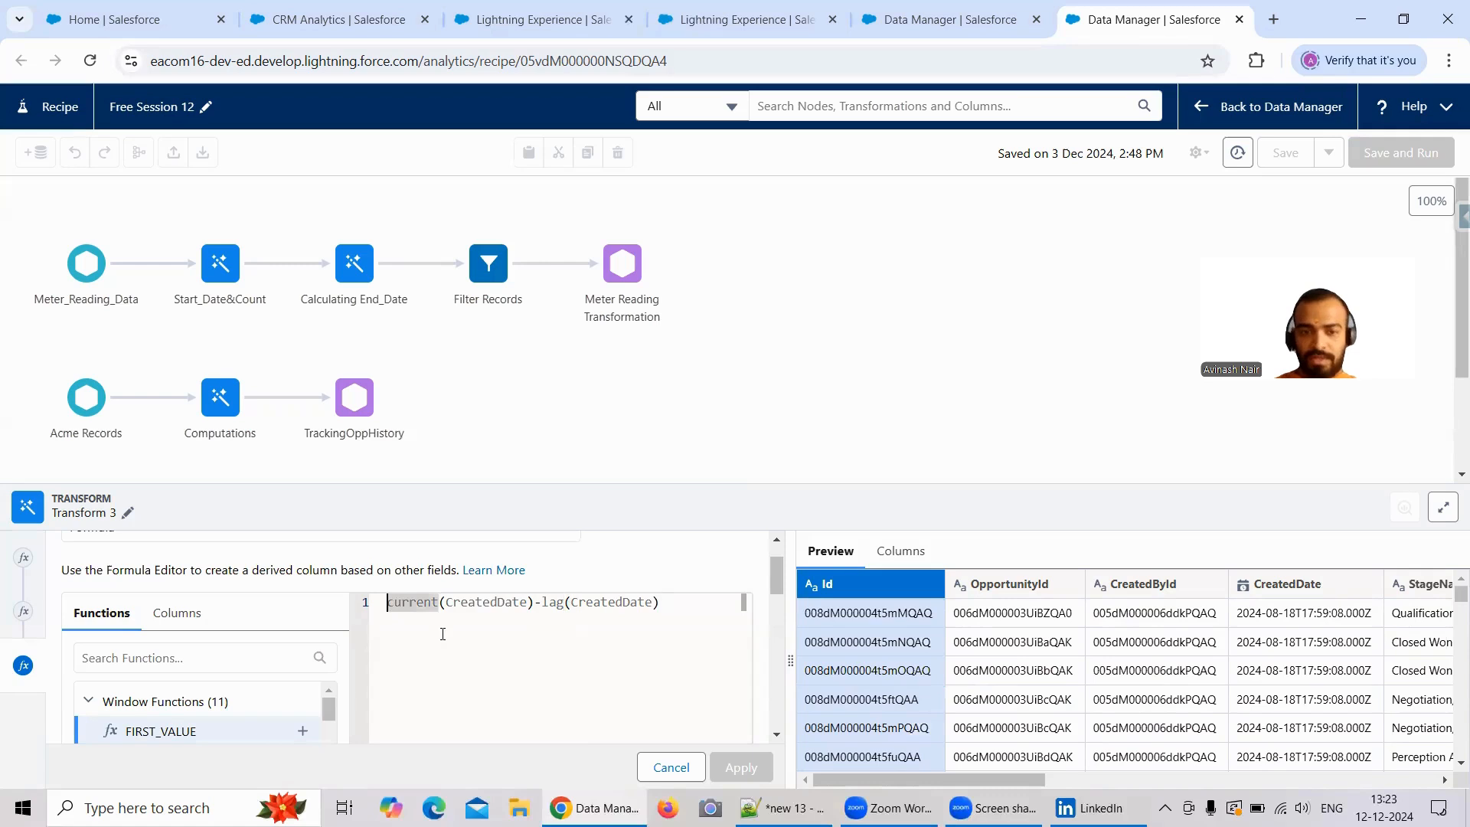
{"action": "left_click", "coordinate": [202, 652]}
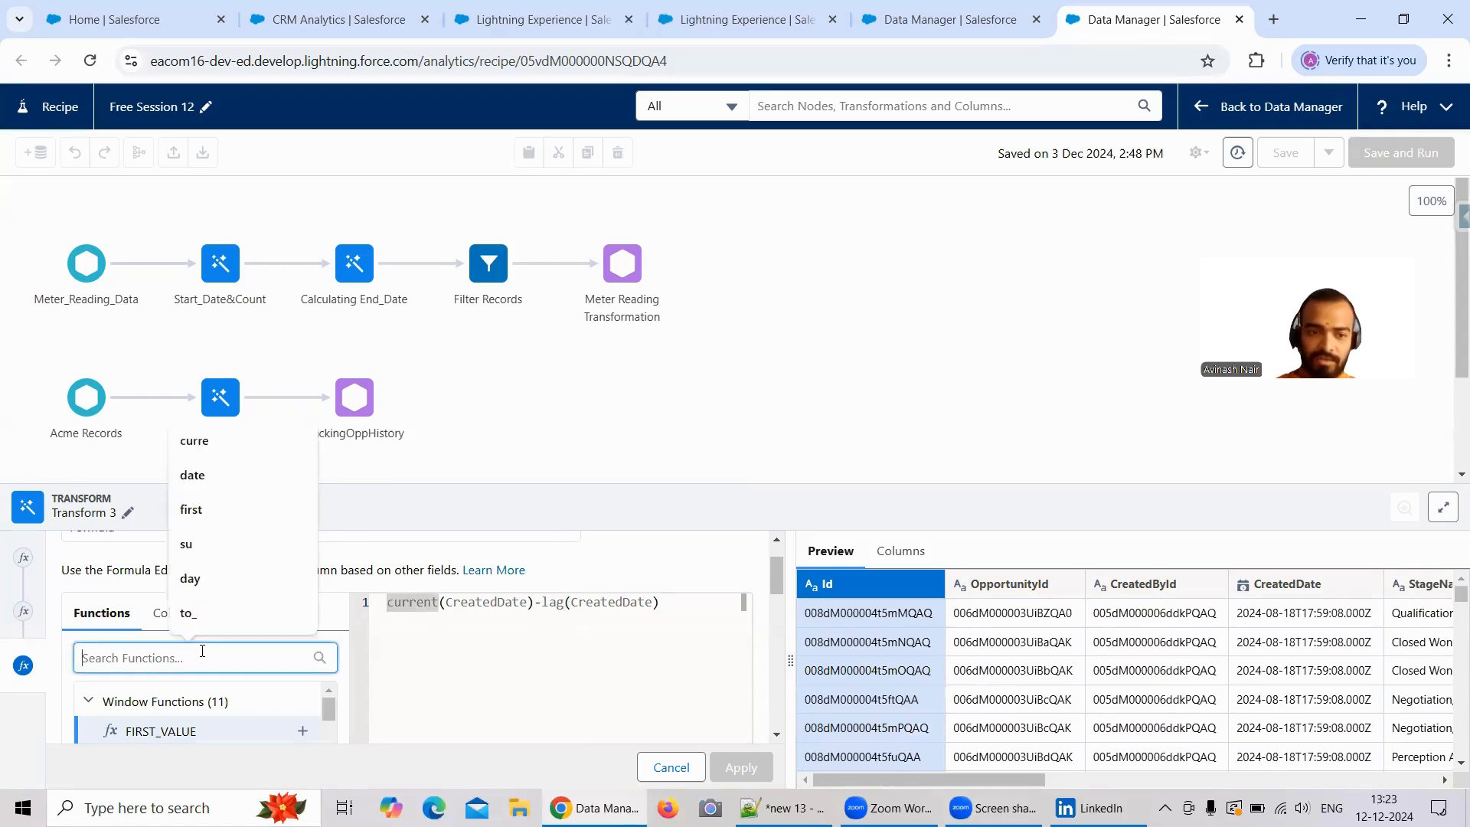
{"action": "type", "text": "to_uni"}
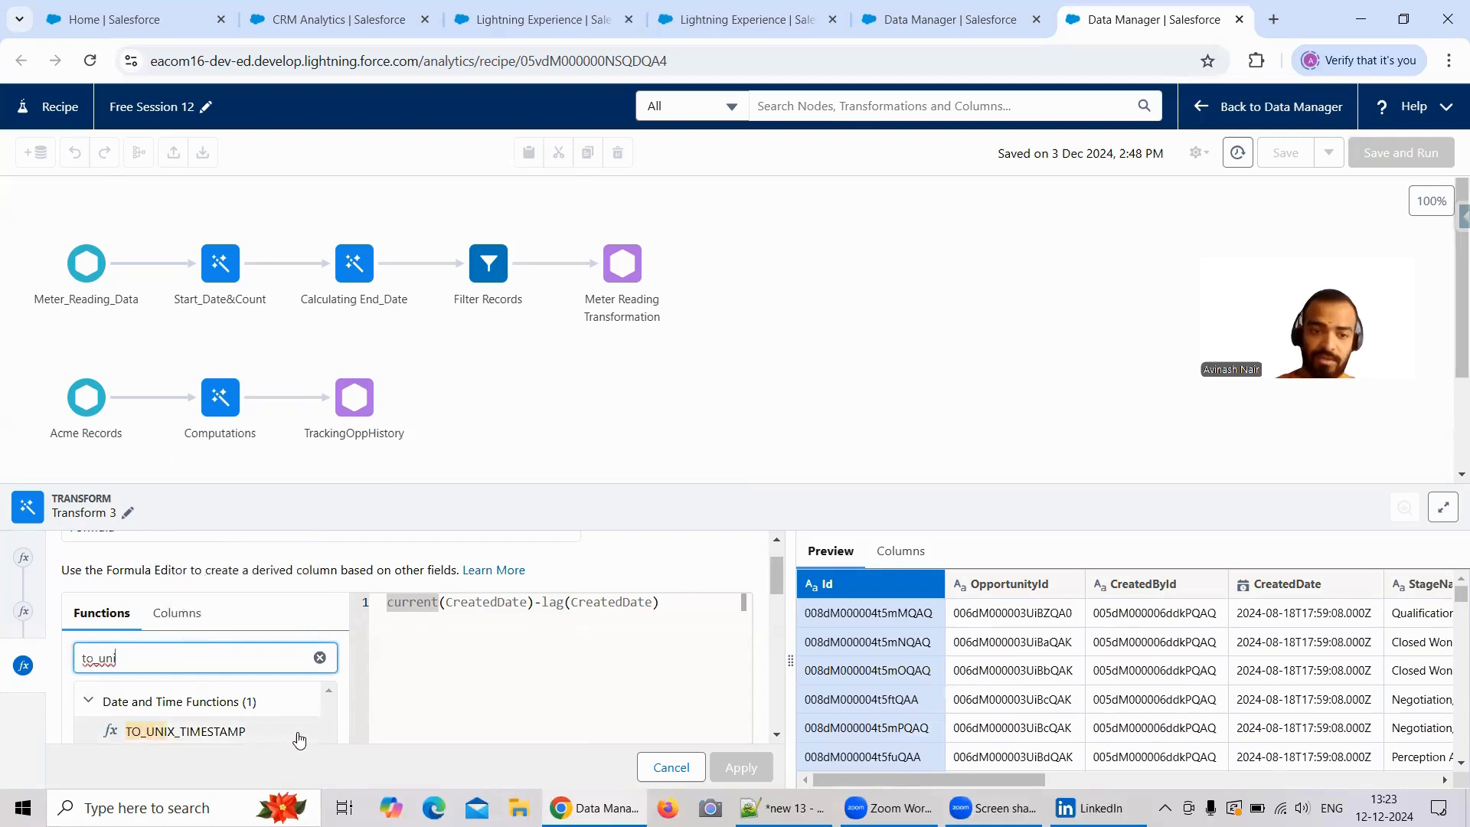
{"action": "left_click", "coordinate": [298, 730]}
{"action": "left_click", "coordinate": [303, 730]}
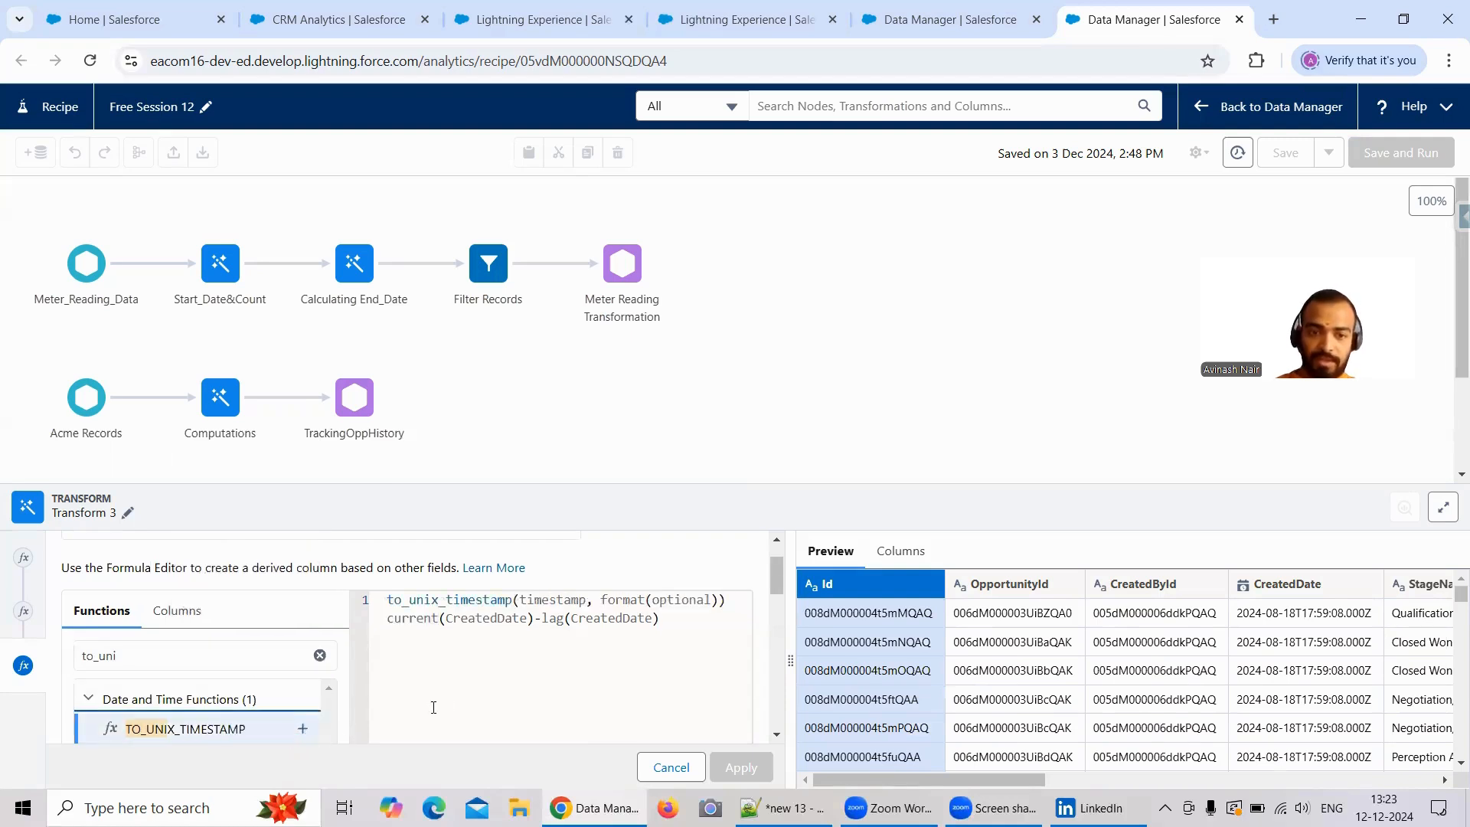
Move current(CreatedDate)-lag(CreatedDate) inside the to_unix_timestamp parentheses, replacing the placeholder arguments
{"action": "left_click", "coordinate": [662, 618]}
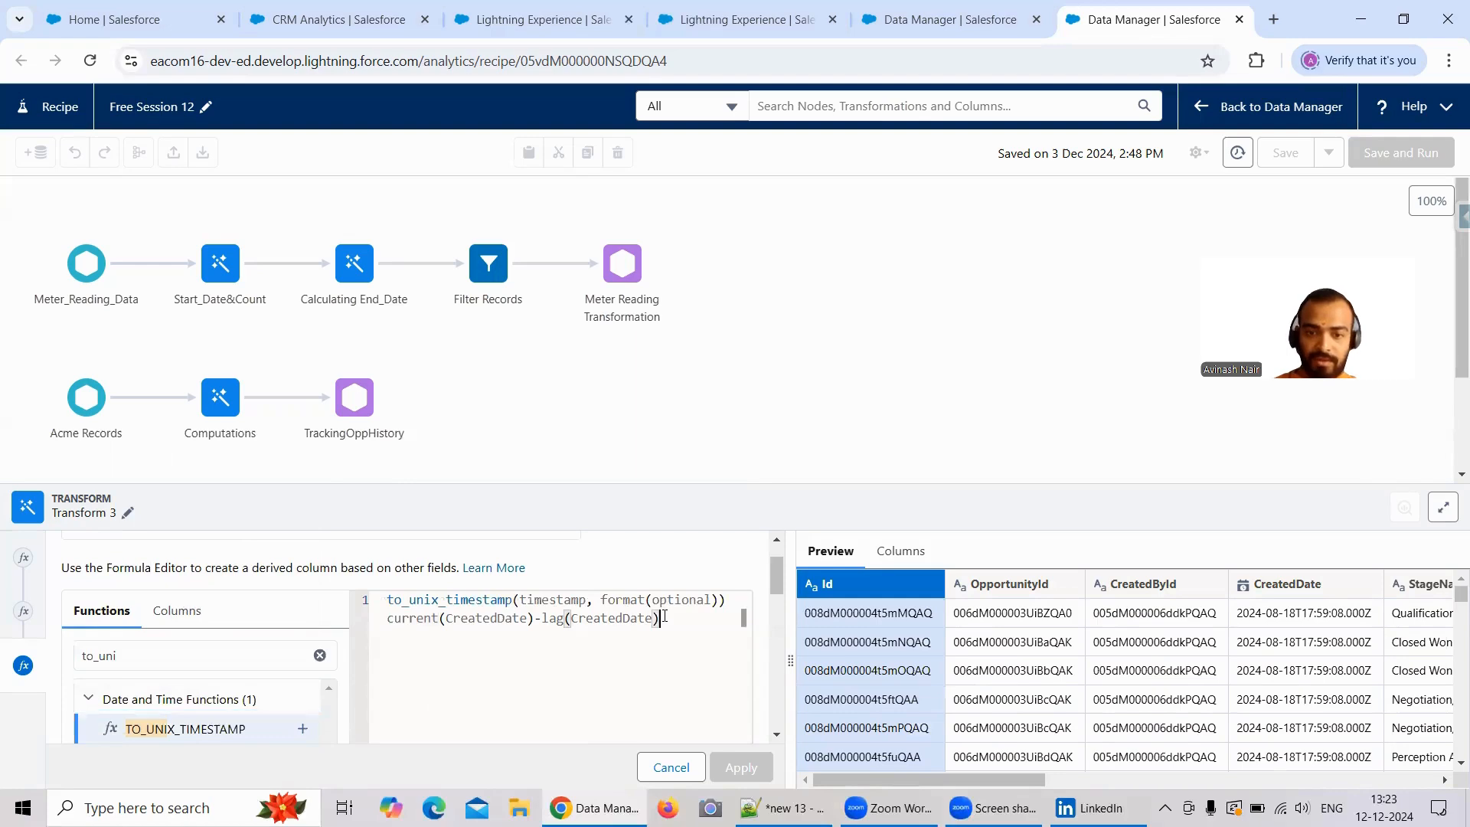
{"action": "key", "text": "shift+Left"}
{"action": "key", "text": "shift+Left"}
{"action": "key", "text": "shift+Left"}
{"action": "key", "text": "shift+Left"}
{"action": "key", "text": "shift+Left"}
{"action": "key", "text": "shift+Left"}
{"action": "key", "text": "shift+Left"}
{"action": "key", "text": "shift+Left"}
{"action": "key", "text": "shift+Left"}
{"action": "key", "text": "shift+Left"}
{"action": "key", "text": "shift+Left"}
{"action": "key", "text": "shift+Left"}
{"action": "key", "text": "shift+Left"}
{"action": "key", "text": "shift+Left"}
{"action": "key", "text": "shift+Left"}
{"action": "key", "text": "shift+Left"}
{"action": "key", "text": "shift+Left"}
{"action": "key", "text": "shift+Left"}
{"action": "key", "text": "shift+Left"}
{"action": "key", "text": "shift+Left"}
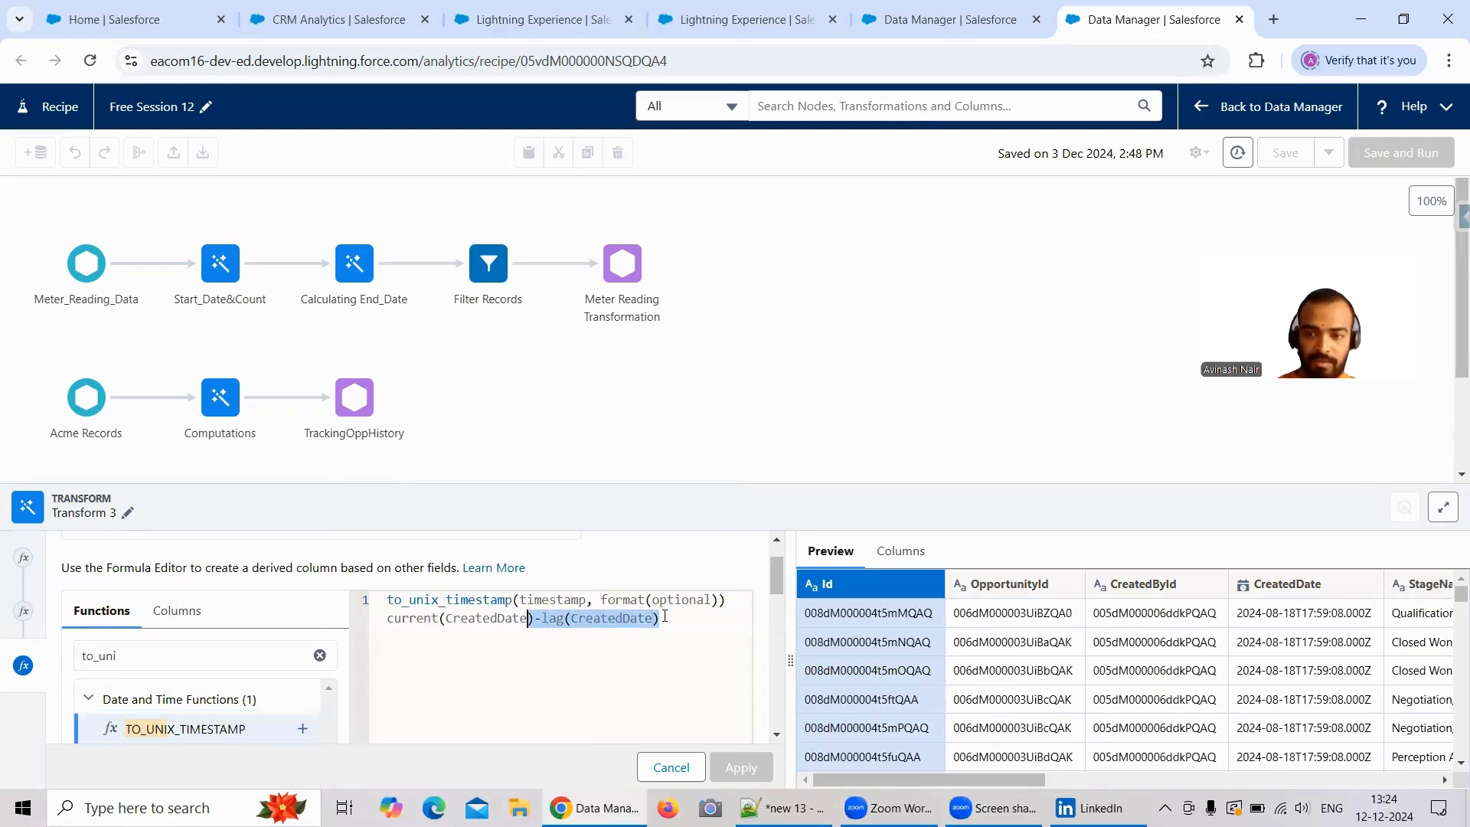
{"action": "key", "text": "shift+Left"}
{"action": "key", "text": "shift+Left"}
{"action": "key", "text": "shift+Left"}
{"action": "key", "text": "shift+Left"}
{"action": "key", "text": "shift+Left"}
{"action": "key", "text": "shift+Left"}
{"action": "key", "text": "shift+Left"}
{"action": "key", "text": "shift+Left"}
{"action": "key", "text": "shift+Left"}
{"action": "key", "text": "shift+Left"}
{"action": "key", "text": "shift+Left"}
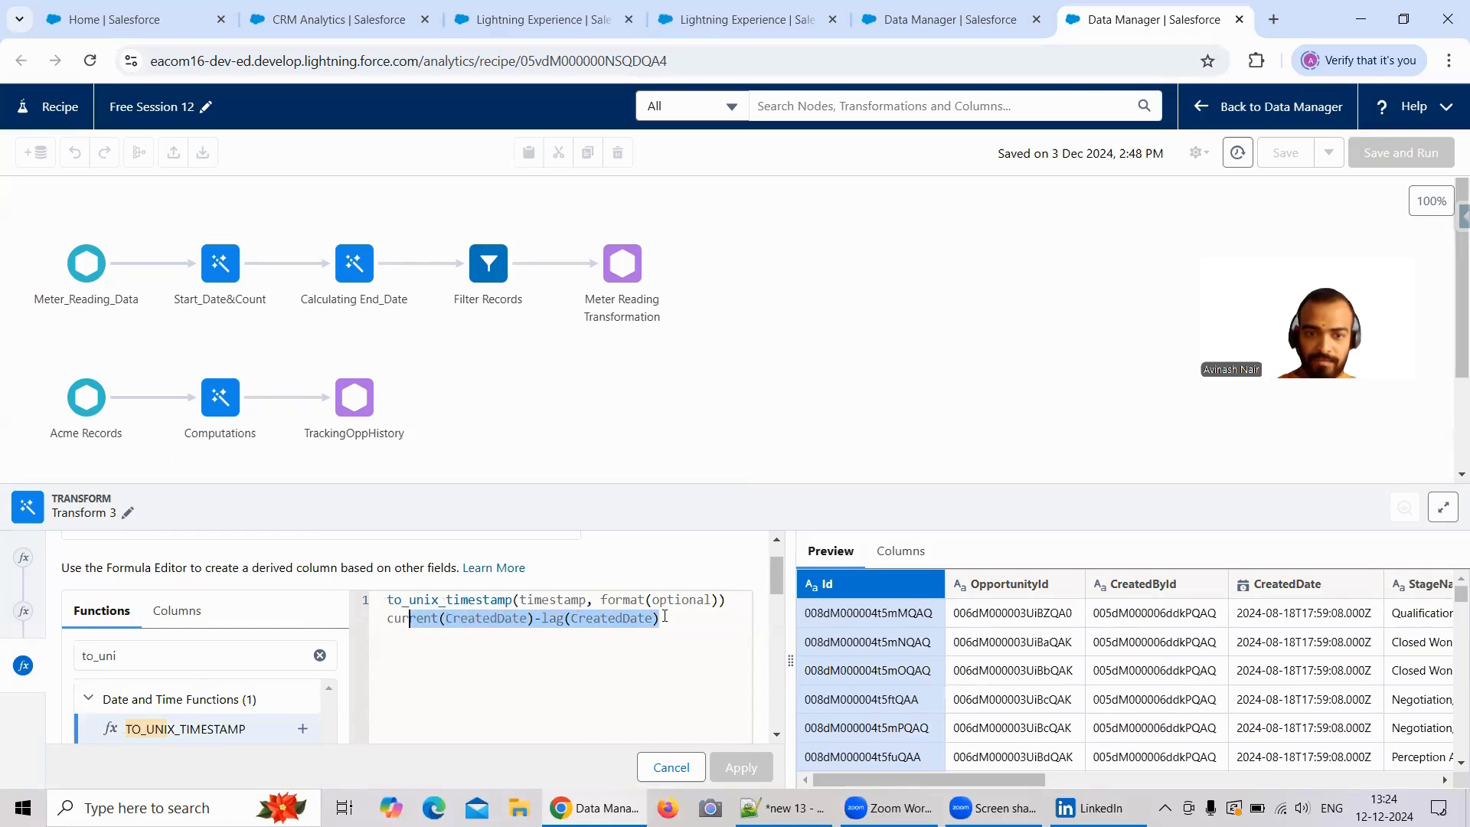
{"action": "key", "text": "shift+Left"}
{"action": "key", "text": "ctrl+c"}
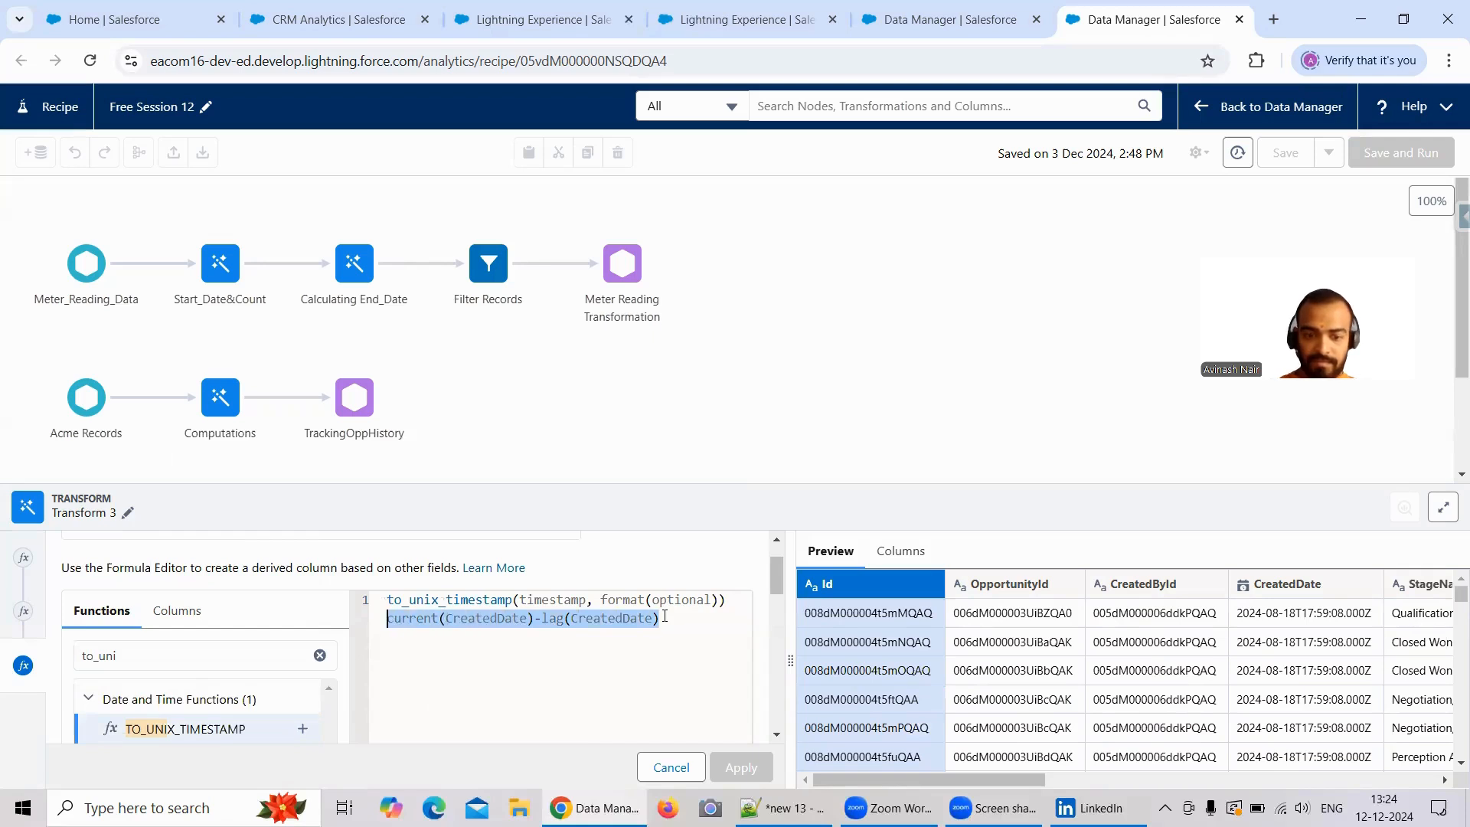
{"action": "key", "text": "BackSpace"}
{"action": "key", "text": "BackSpace"}
{"action": "key", "text": "BackSpace"}
{"action": "key", "text": "BackSpace"}
{"action": "key", "text": "BackSpace"}
{"action": "key", "text": "BackSpace"}
{"action": "key", "text": "BackSpace"}
{"action": "key", "text": "BackSpace"}
{"action": "key", "text": "BackSpace"}
{"action": "key", "text": "BackSpace"}
{"action": "key", "text": "BackSpace"}
{"action": "key", "text": "BackSpace"}
{"action": "key", "text": "BackSpace"}
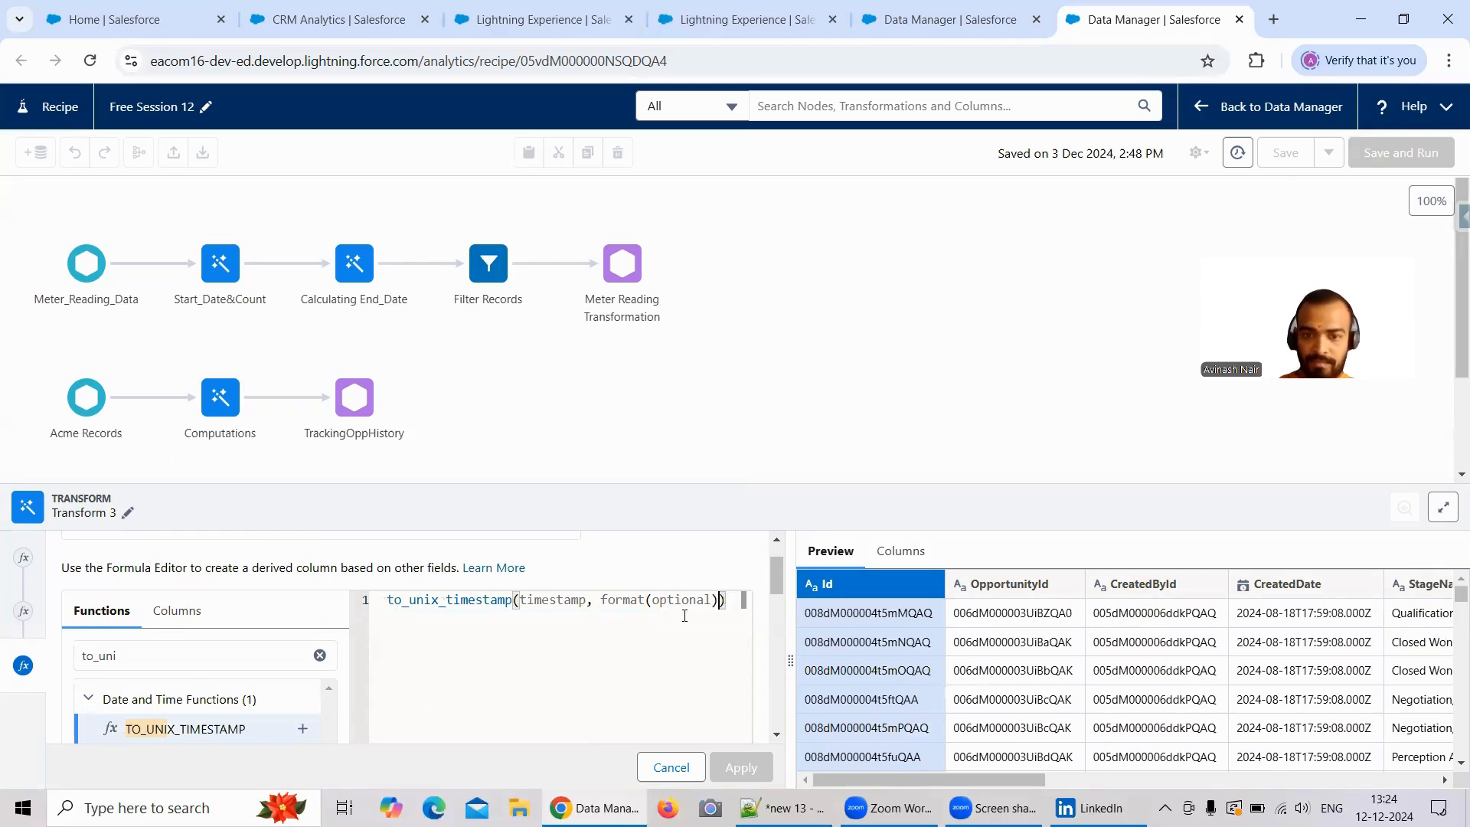
{"action": "key", "text": "BackSpace"}
{"action": "key", "text": "BackSpace"}
{"action": "key", "text": "BackSpace"}
{"action": "key", "text": "BackSpace"}
{"action": "key", "text": "BackSpace"}
{"action": "key", "text": "BackSpace"}
{"action": "key", "text": "BackSpace"}
{"action": "key", "text": "BackSpace"}
{"action": "key", "text": "BackSpace"}
{"action": "key", "text": "BackSpace"}
{"action": "key", "text": "BackSpace"}
{"action": "key", "text": "BackSpace"}
{"action": "key", "text": "BackSpace"}
{"action": "key", "text": "BackSpace"}
{"action": "key", "text": "BackSpace"}
{"action": "key", "text": "BackSpace"}
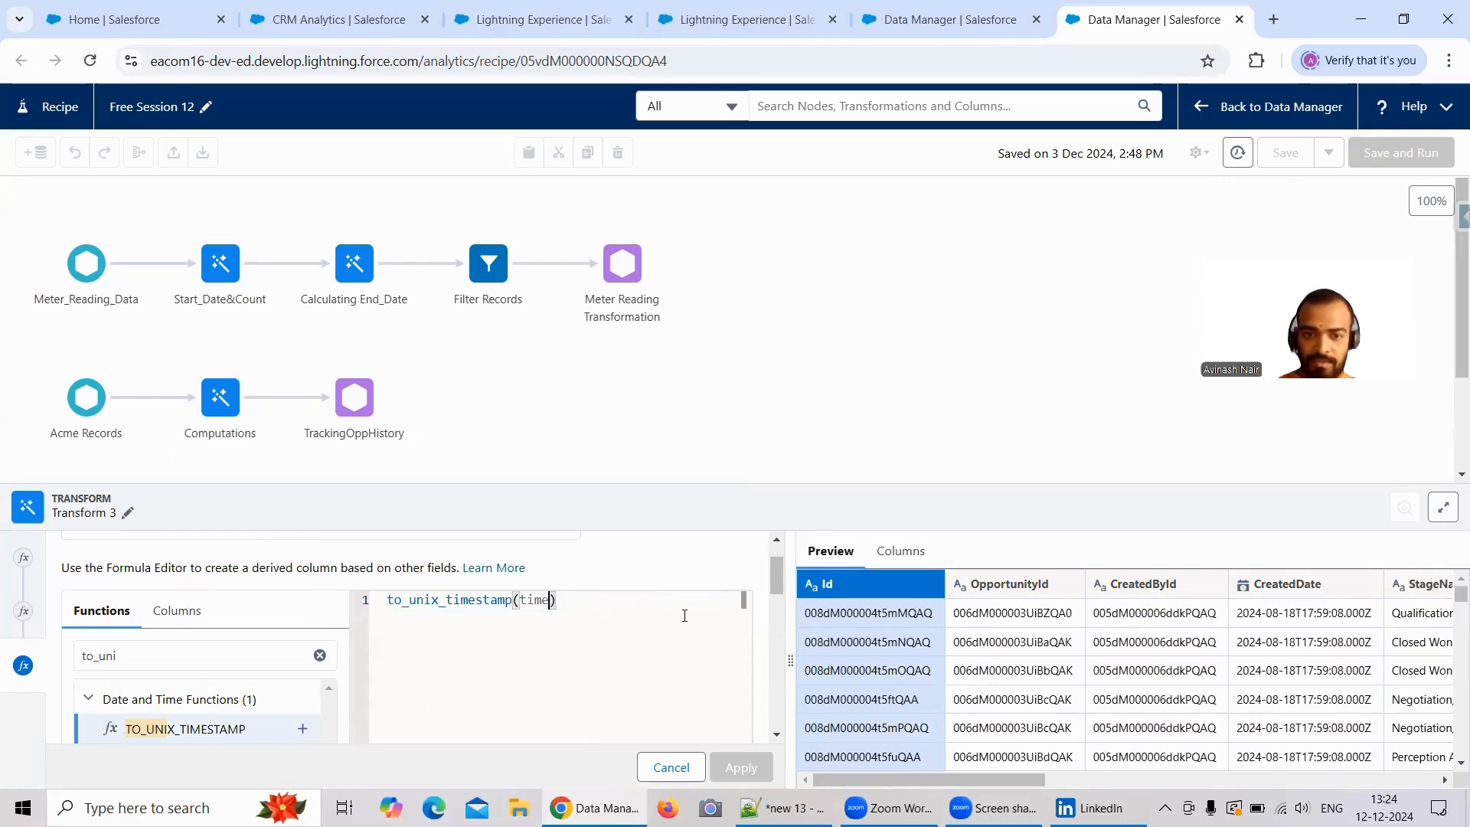
{"action": "key", "text": "ctrl+v"}
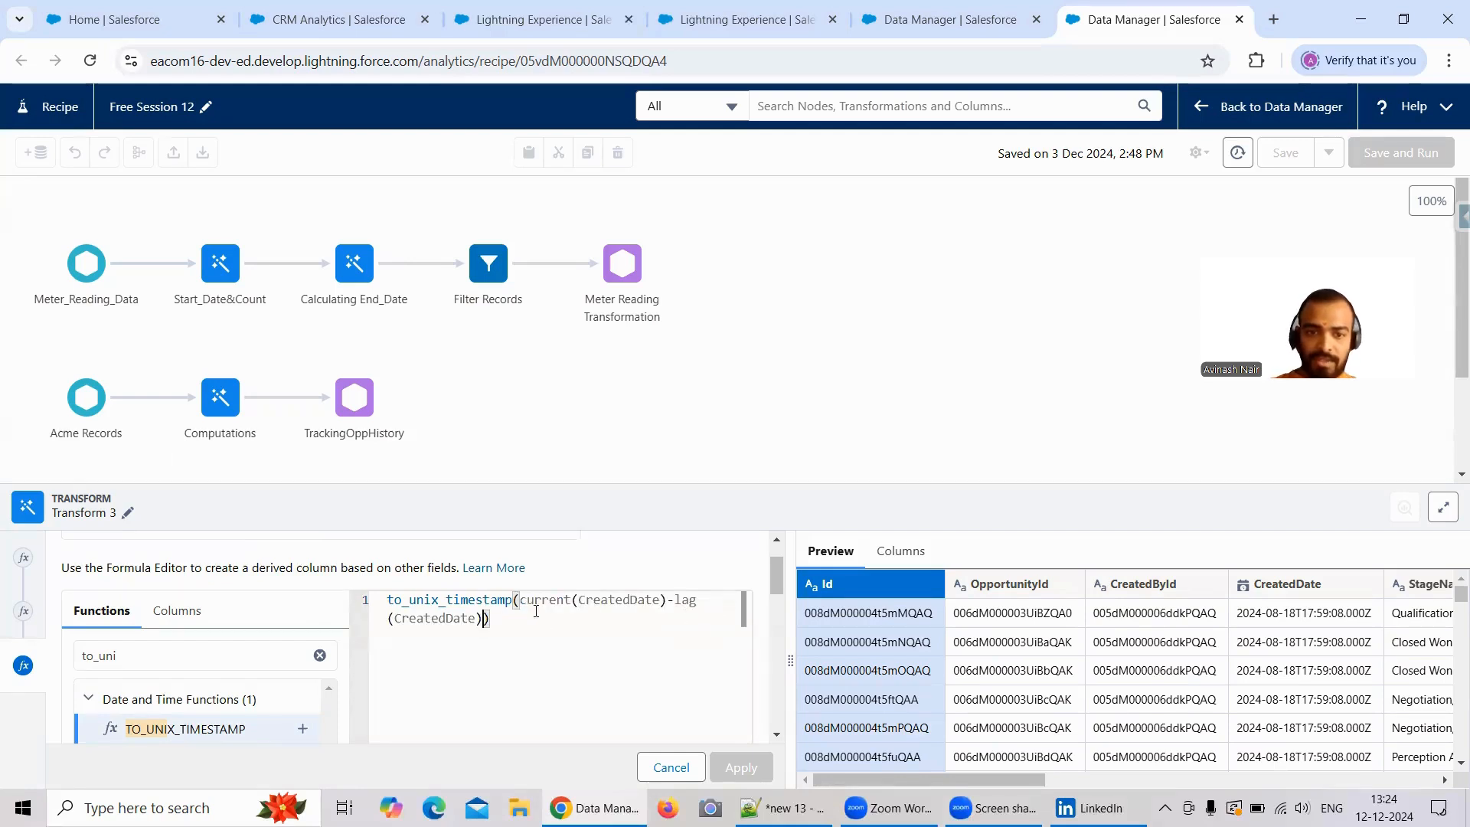
Convert each date separately so the formula reads to_unix_timestamp(current(CreatedDate))-to_unix_timestamp(lag(CreatedDate))
{"action": "left_click", "coordinate": [664, 605]}
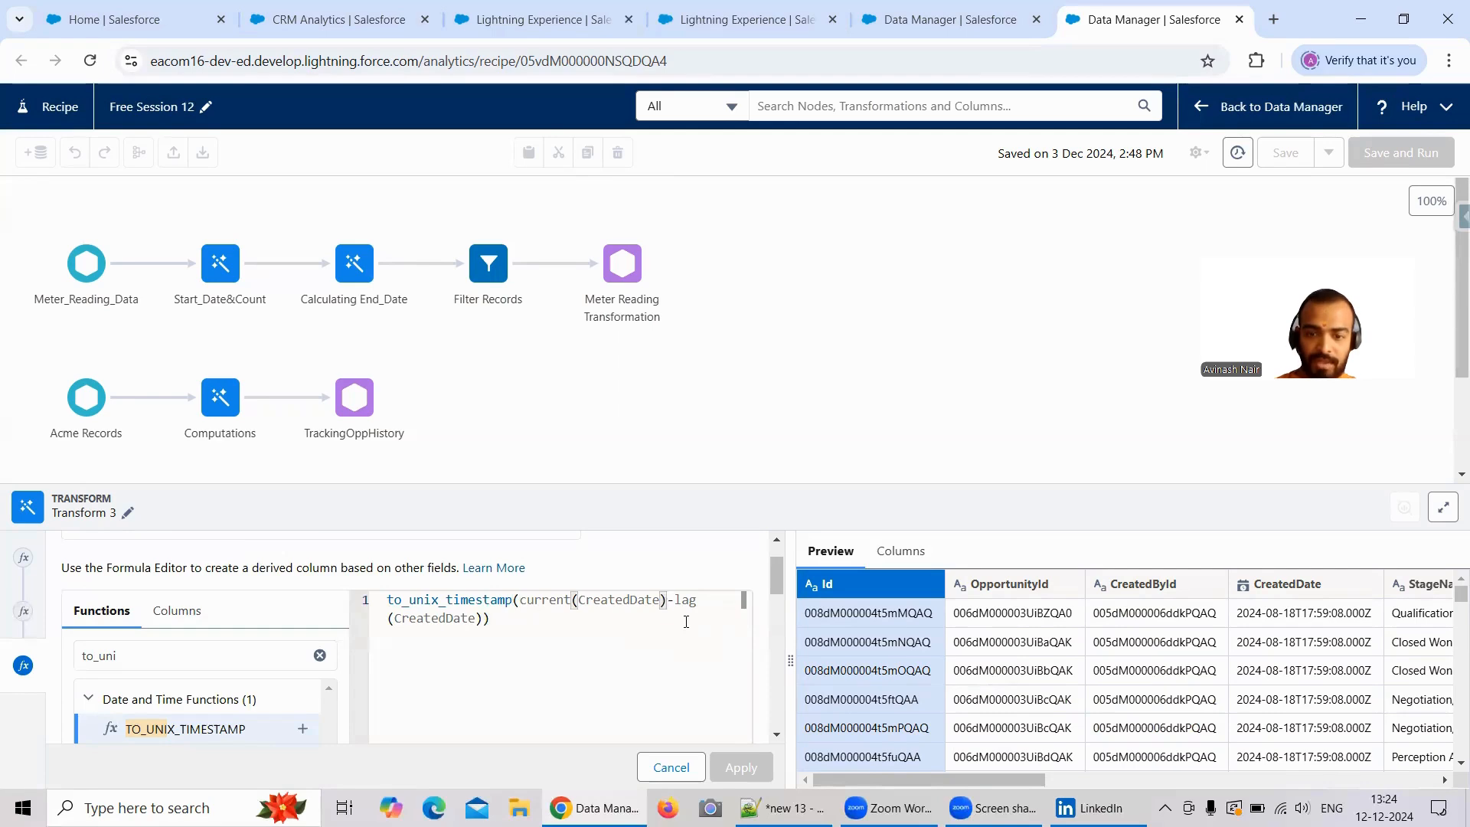
{"action": "type", "text": ")"}
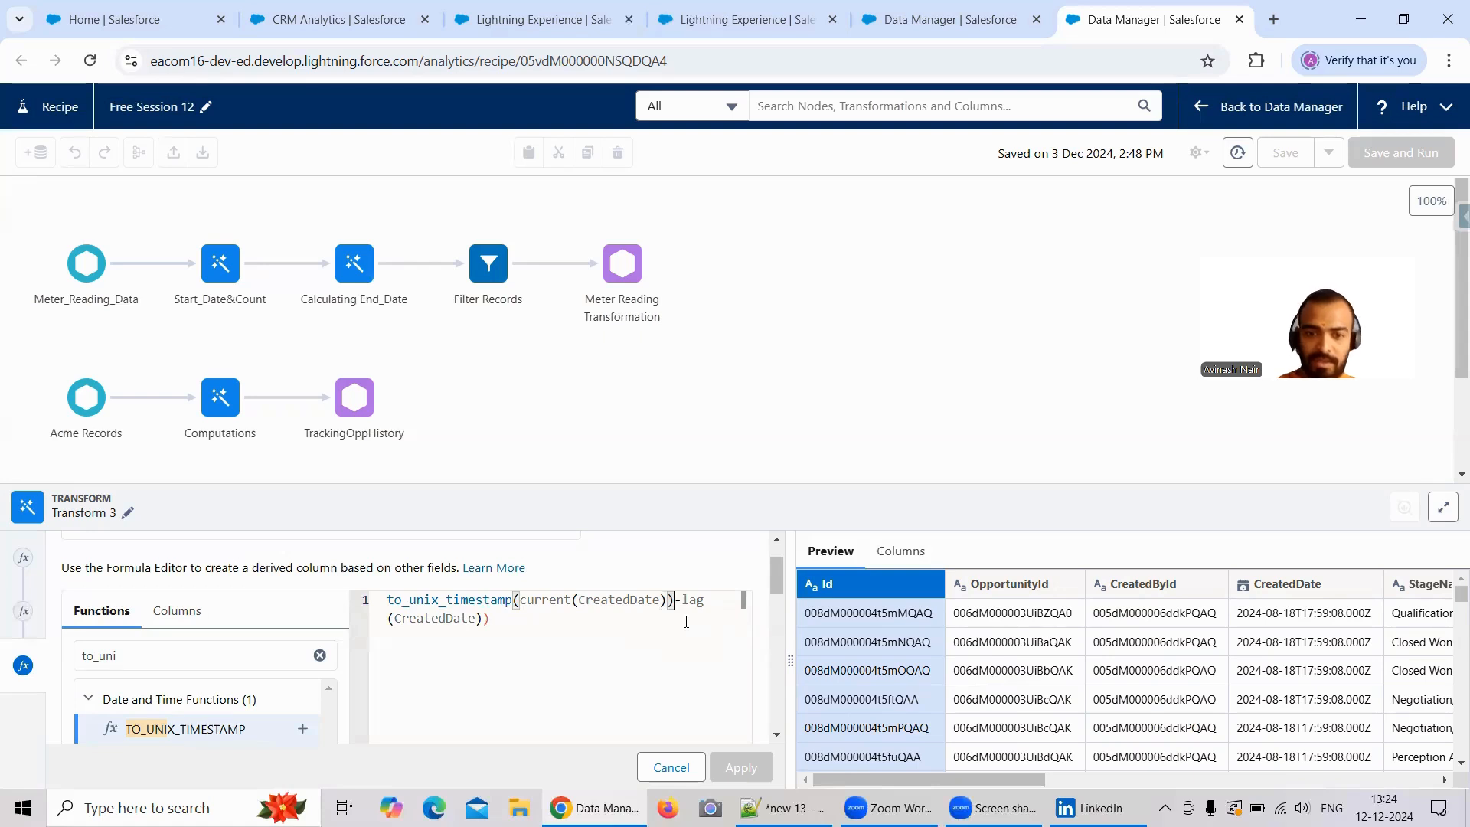
{"action": "key", "text": "Right"}
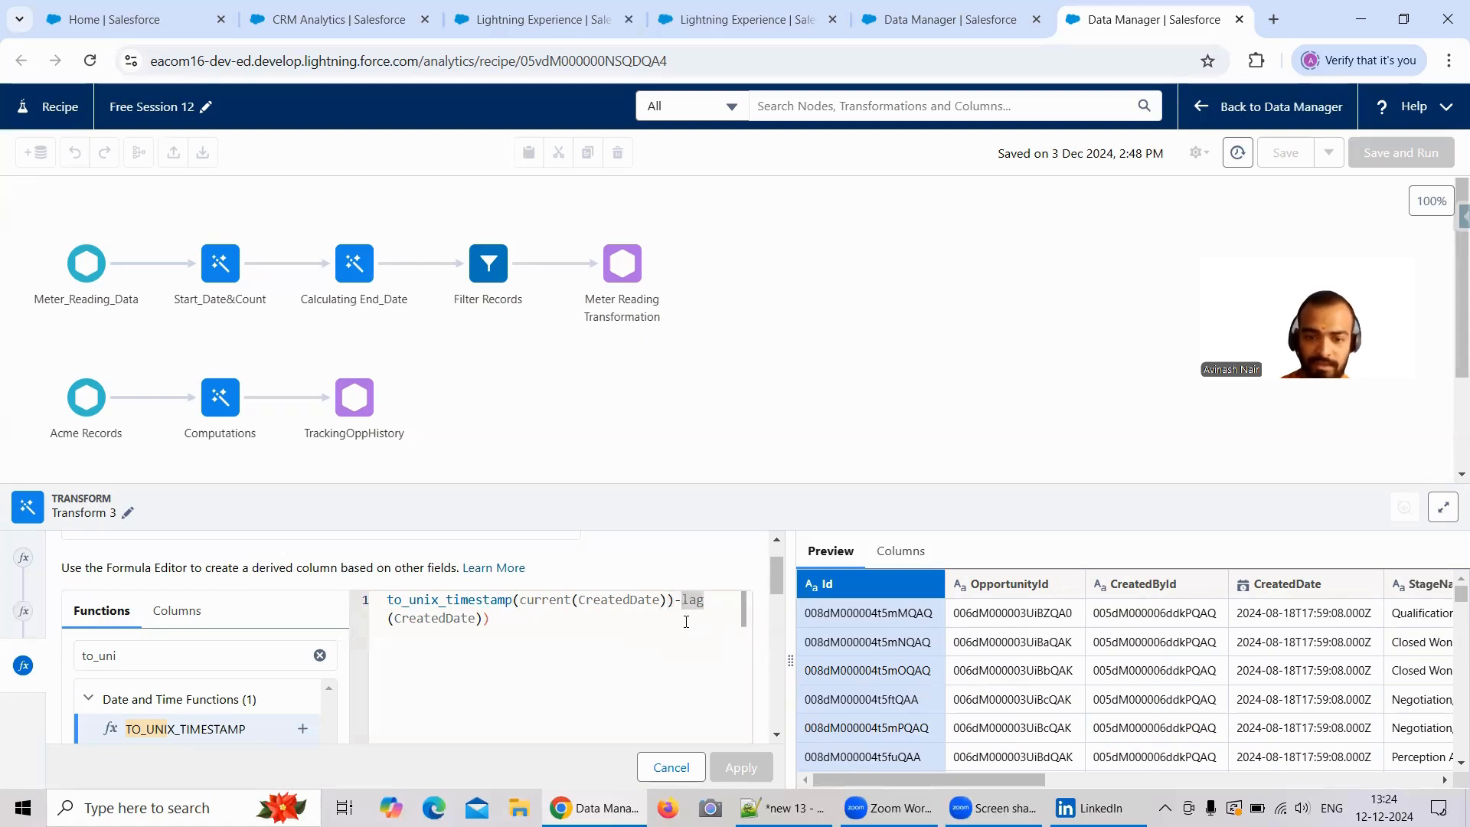
{"action": "type", "text": "to_"}
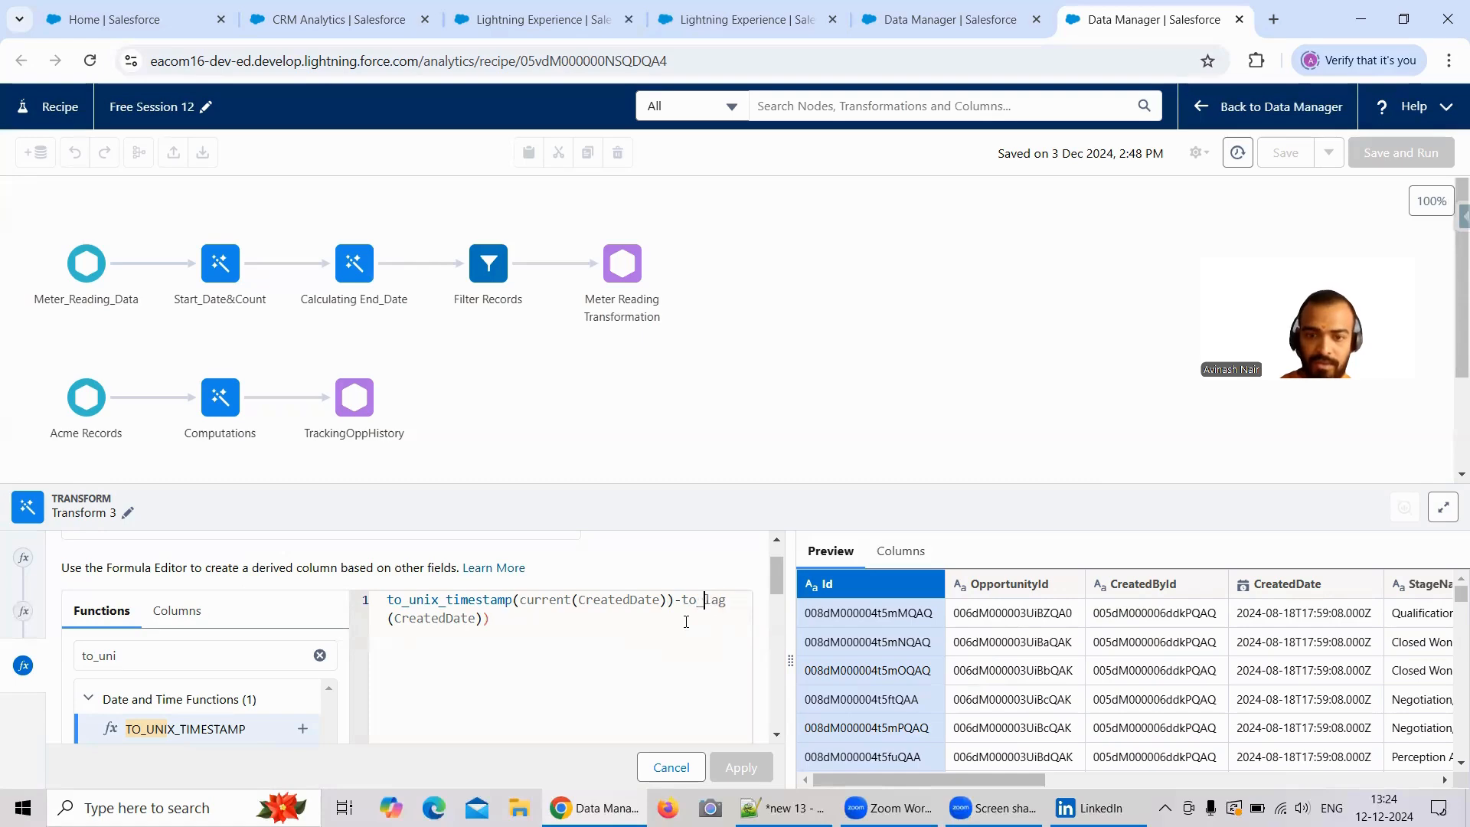
{"action": "type", "text": "unix_t"}
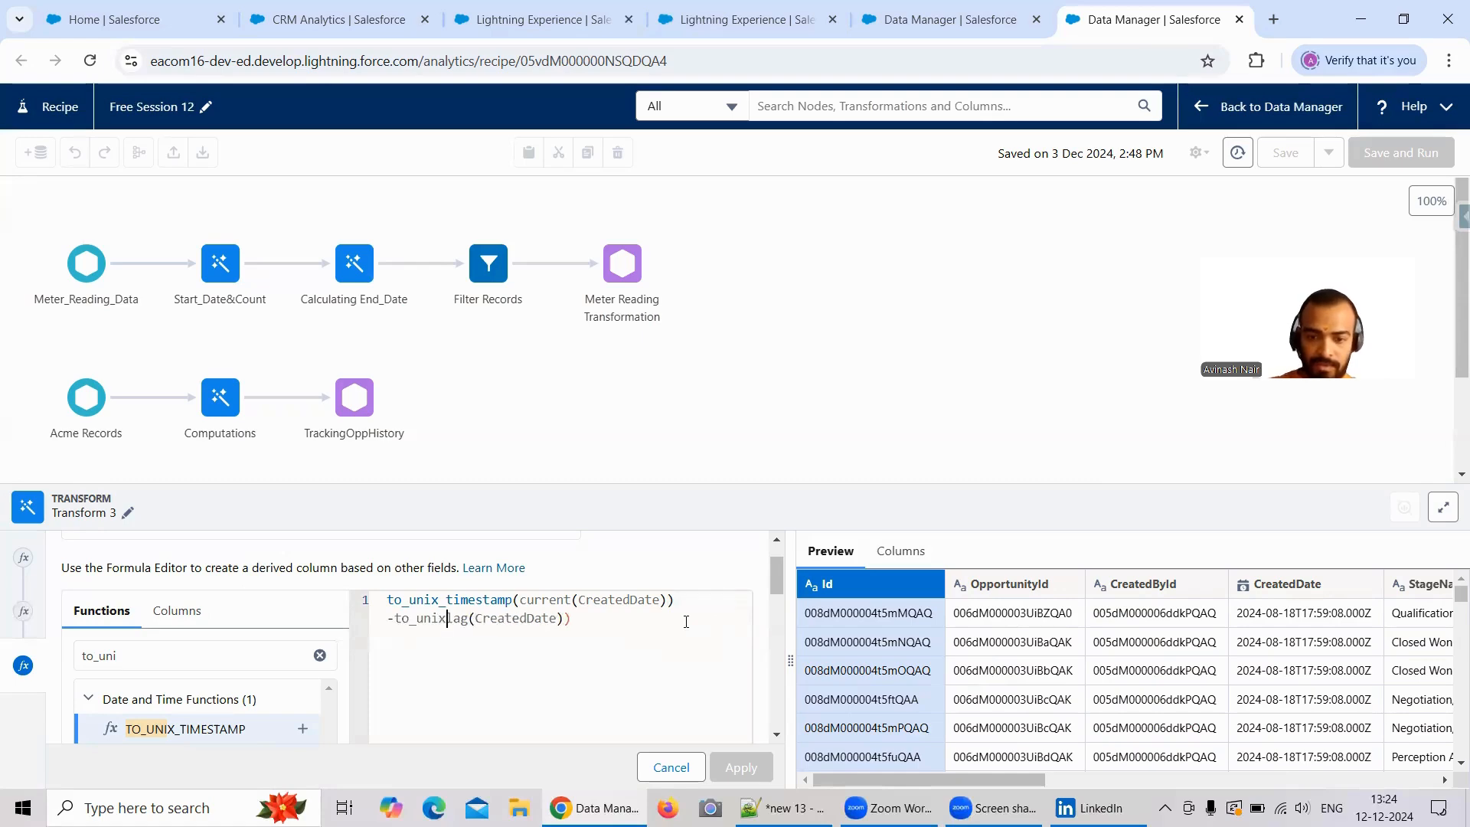
{"action": "type", "text": "imestam"}
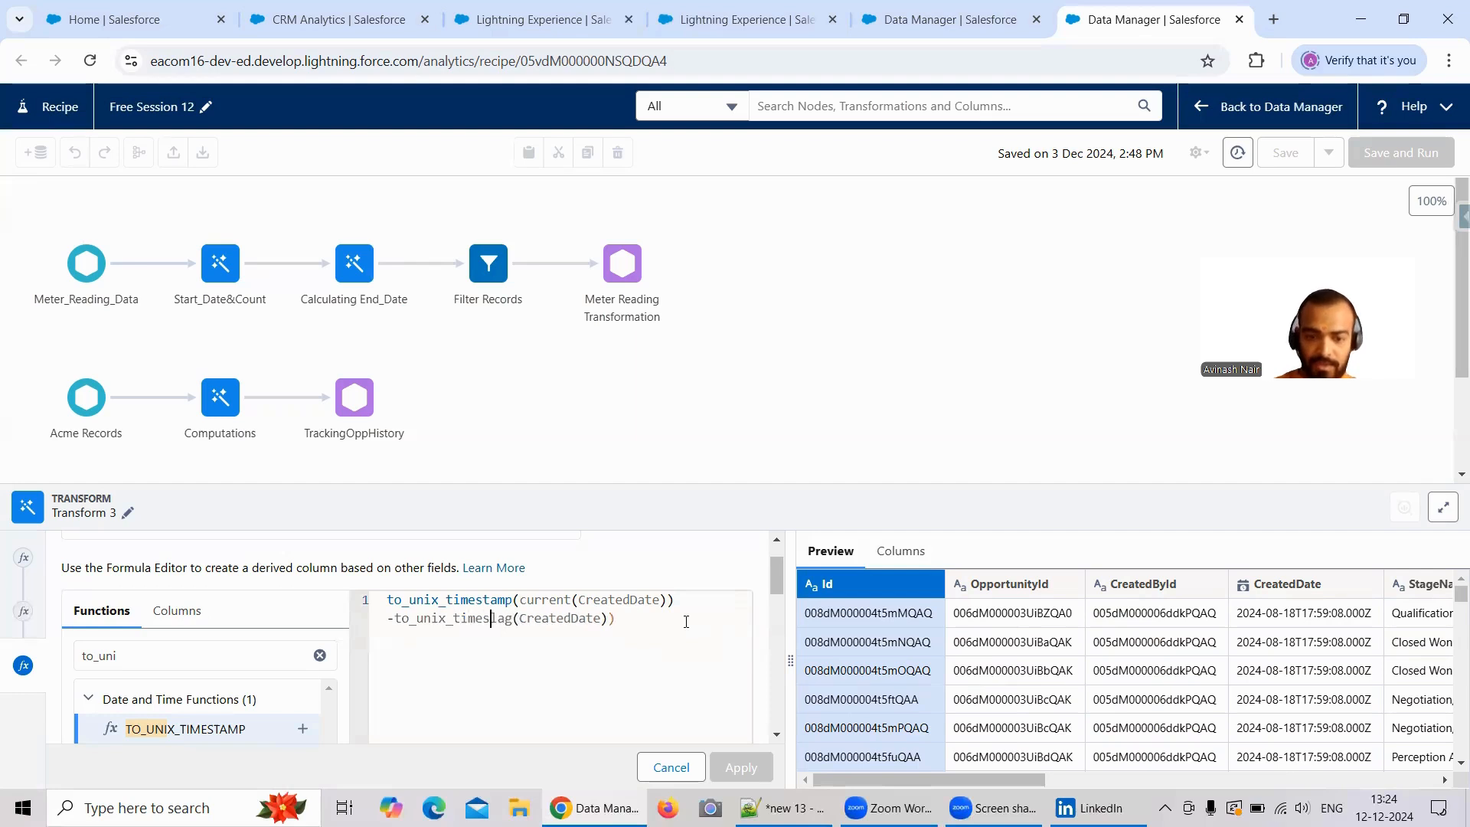
{"action": "type", "text": "p"}
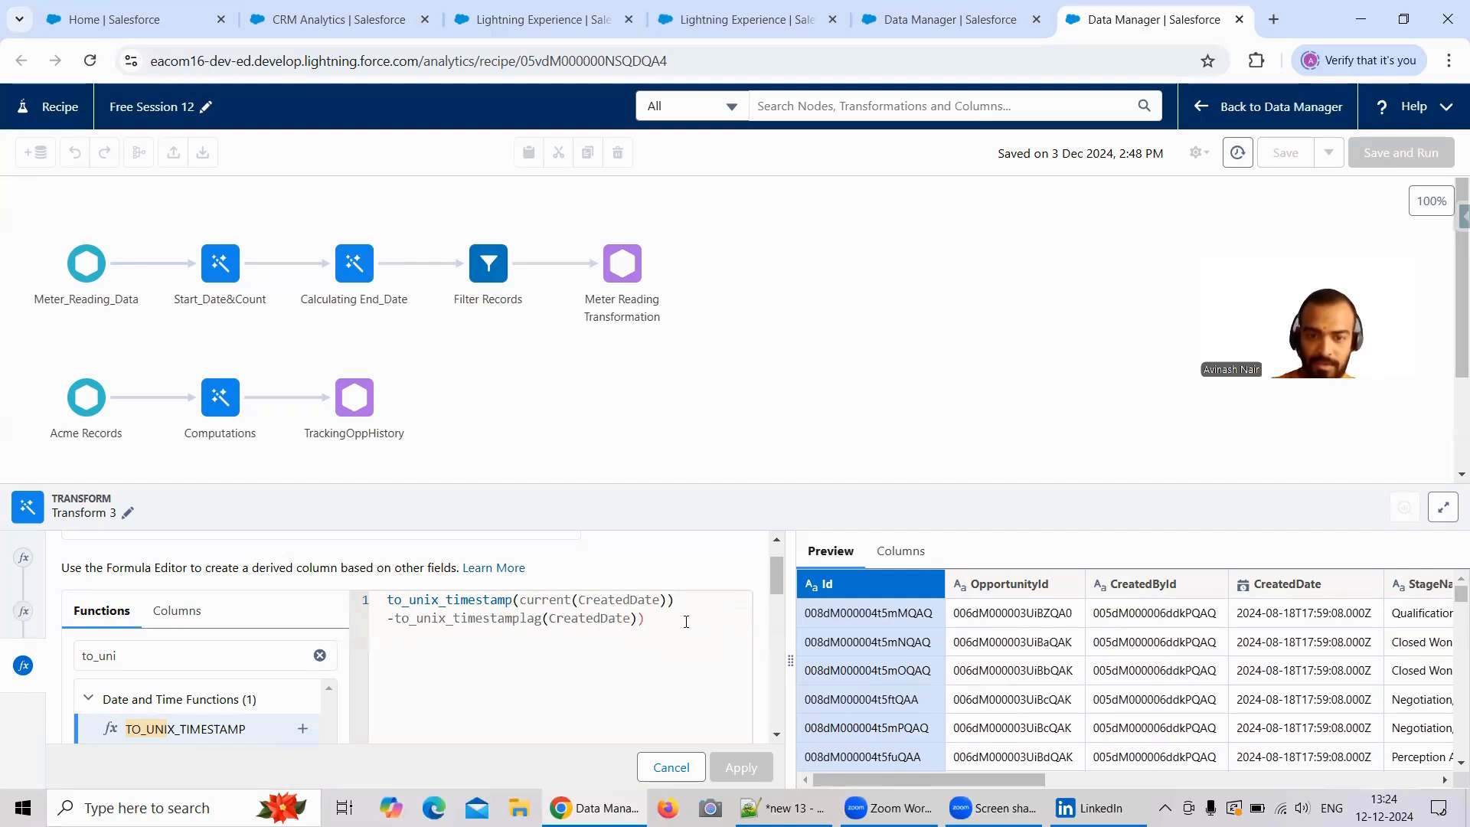
{"action": "type", "text": "("}
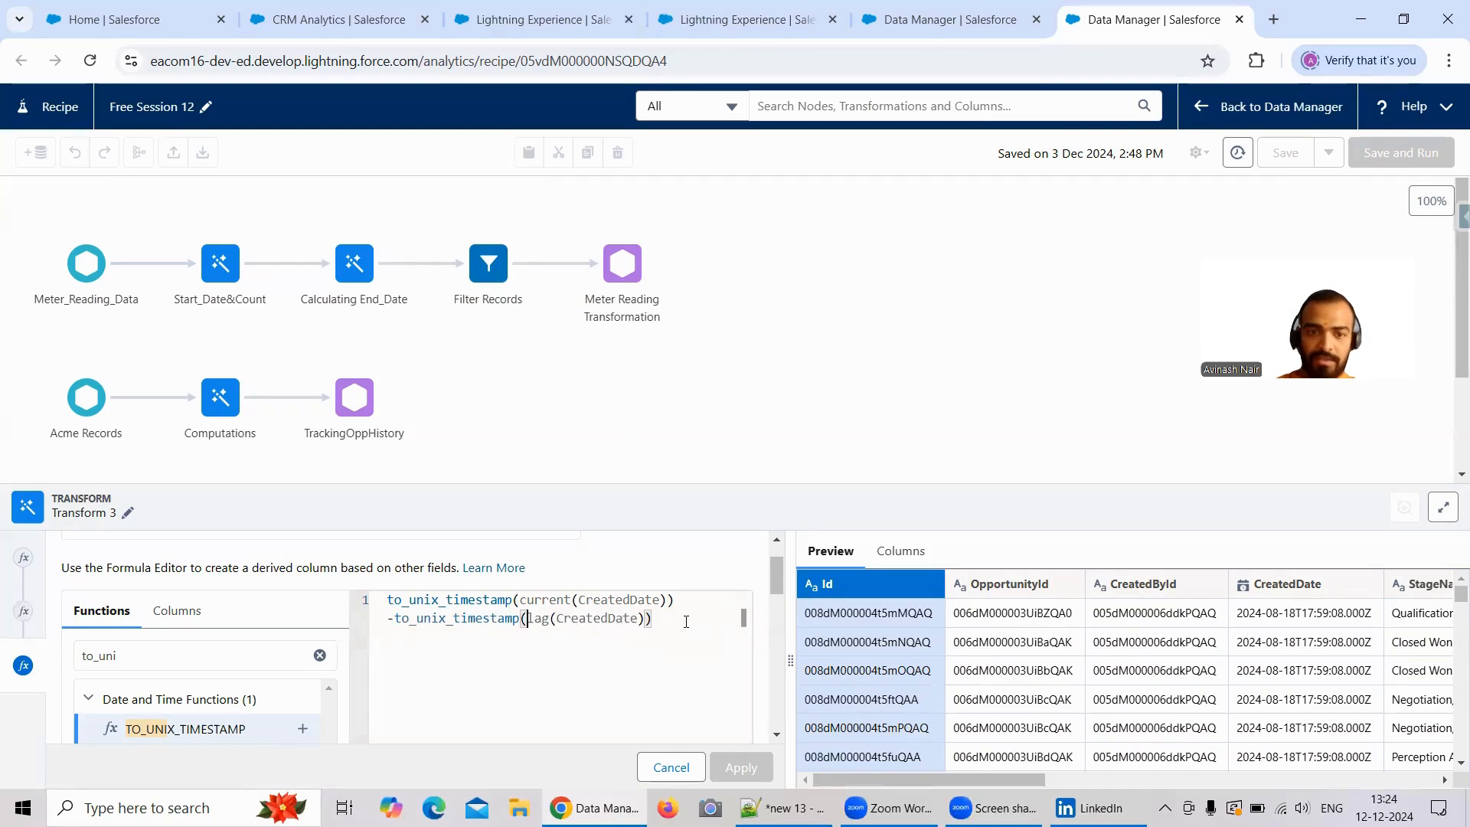
Set the formula's output type to Number, apply it and view the Duration_of_Stage column in the preview
{"action": "left_click_drag", "start_coordinate": [778, 574], "coordinate": [774, 680]}
{"action": "left_click", "coordinate": [310, 670]}
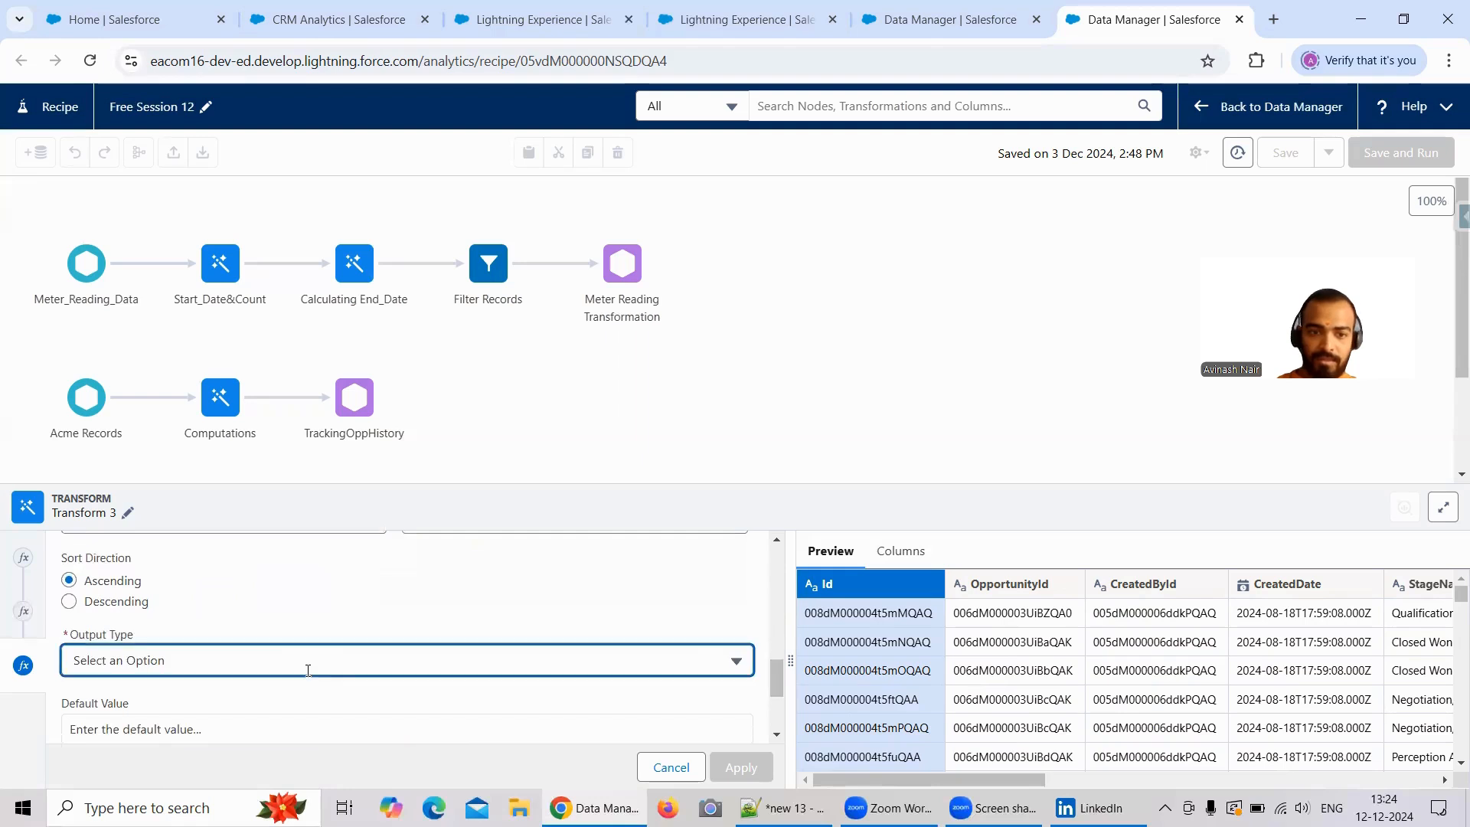
{"action": "left_click", "coordinate": [184, 528]}
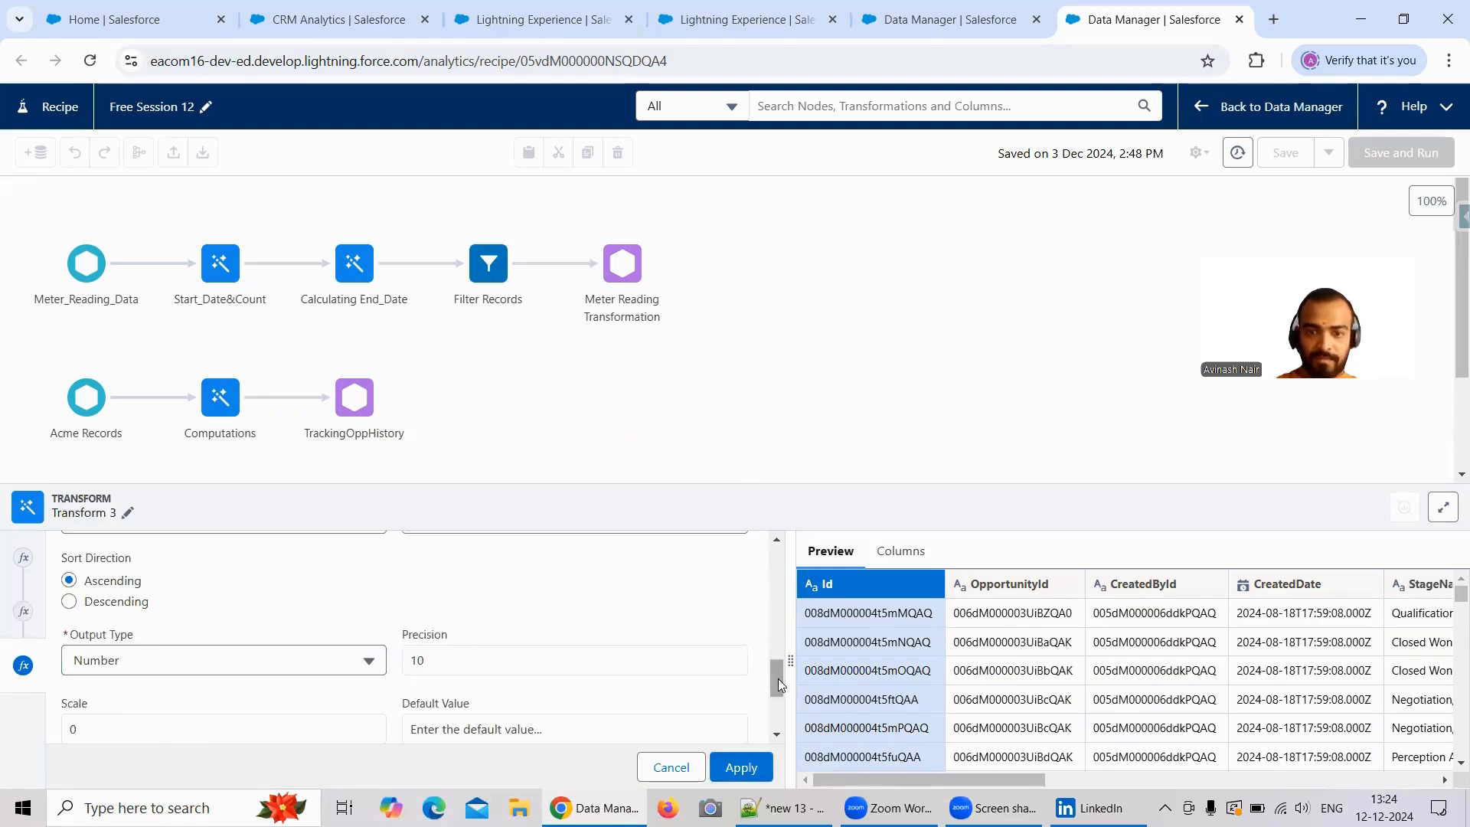
{"action": "left_click_drag", "start_coordinate": [778, 678], "coordinate": [775, 560]}
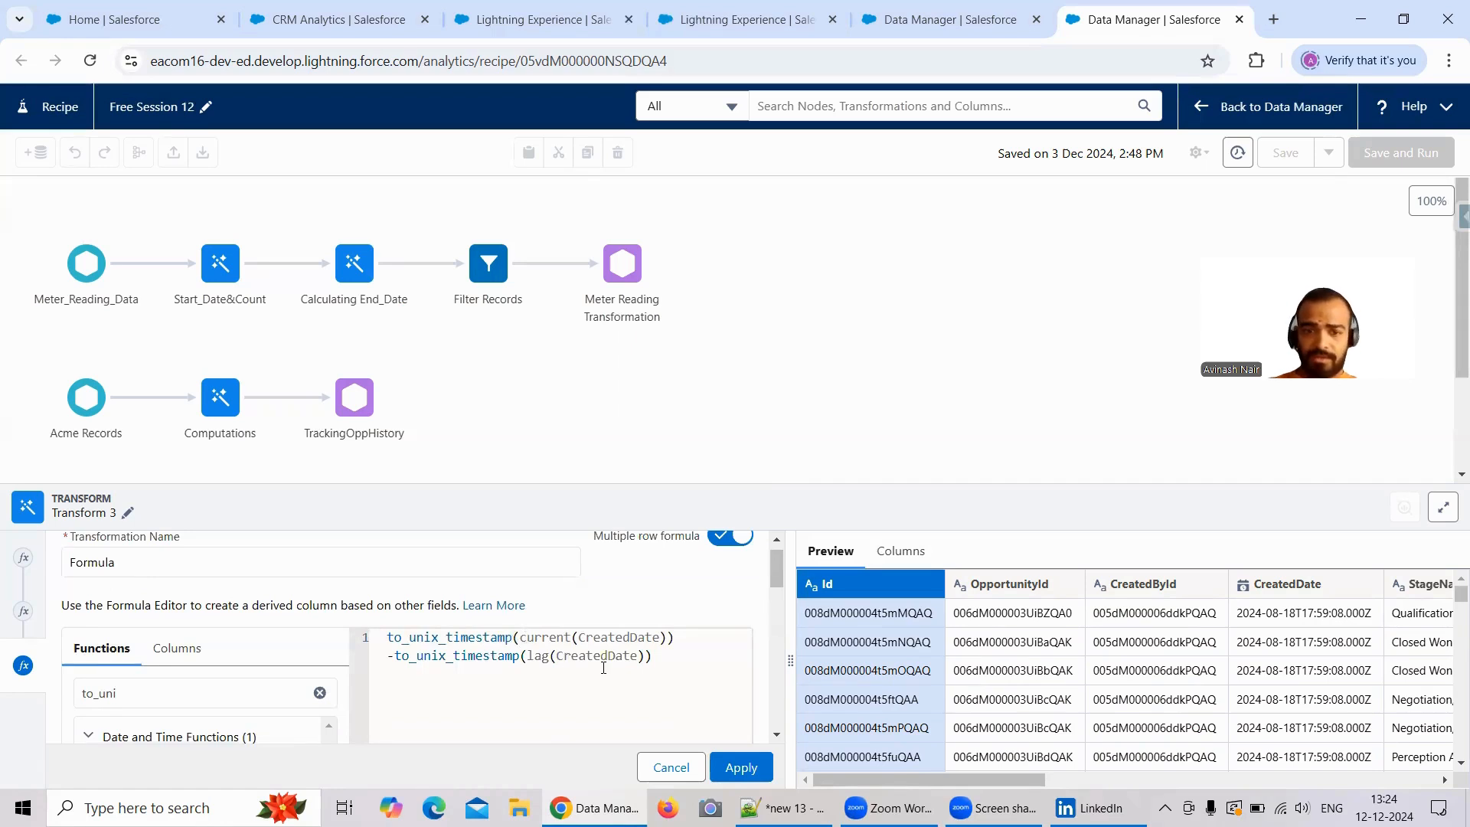
{"action": "left_click", "coordinate": [737, 767]}
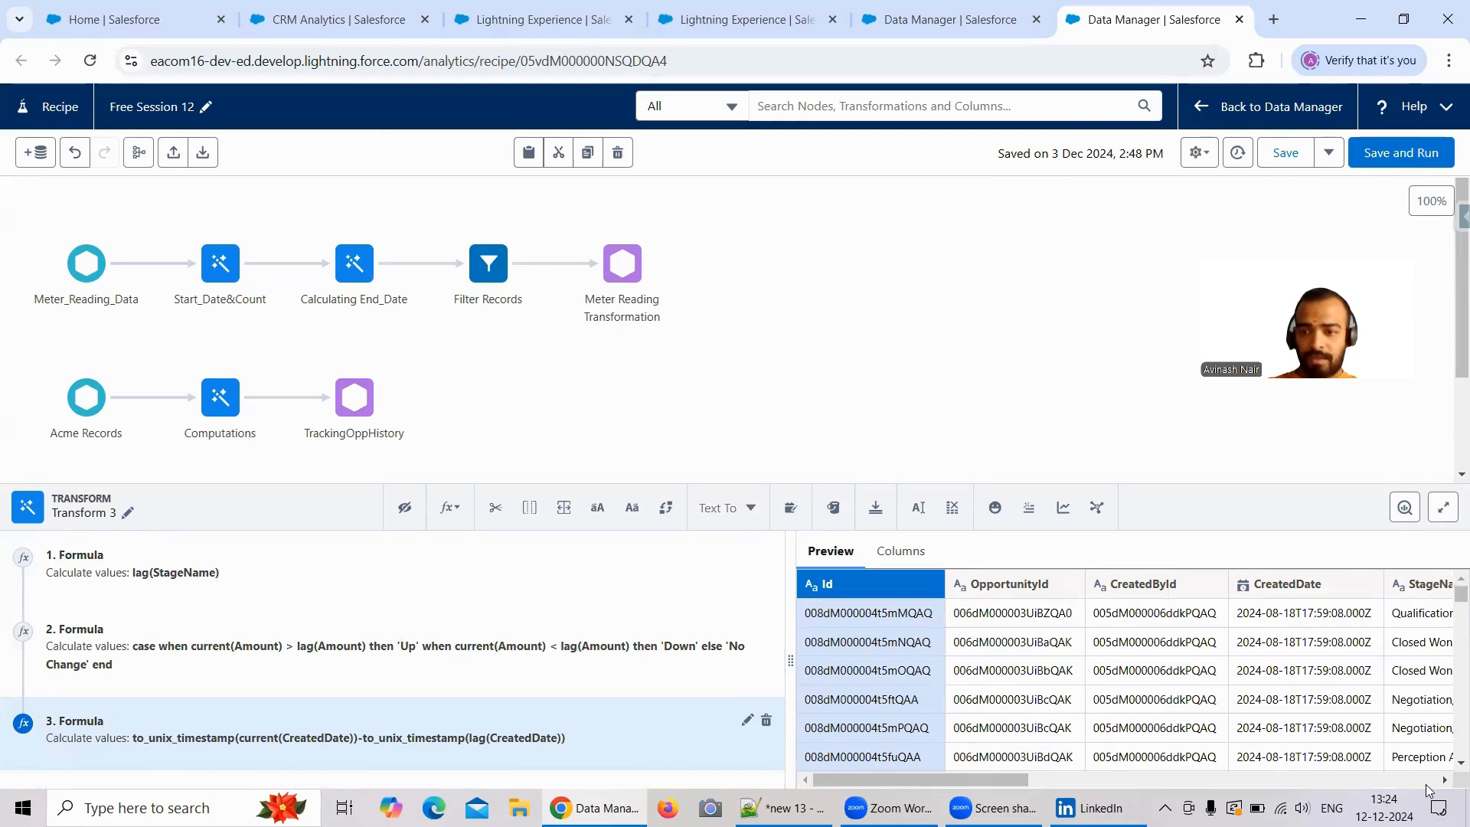
{"action": "scroll", "coordinate": [1328, 724], "scroll_direction": "right", "scroll_amount": 10}
{"action": "scroll", "coordinate": [1353, 689], "scroll_direction": "down", "scroll_amount": 3}
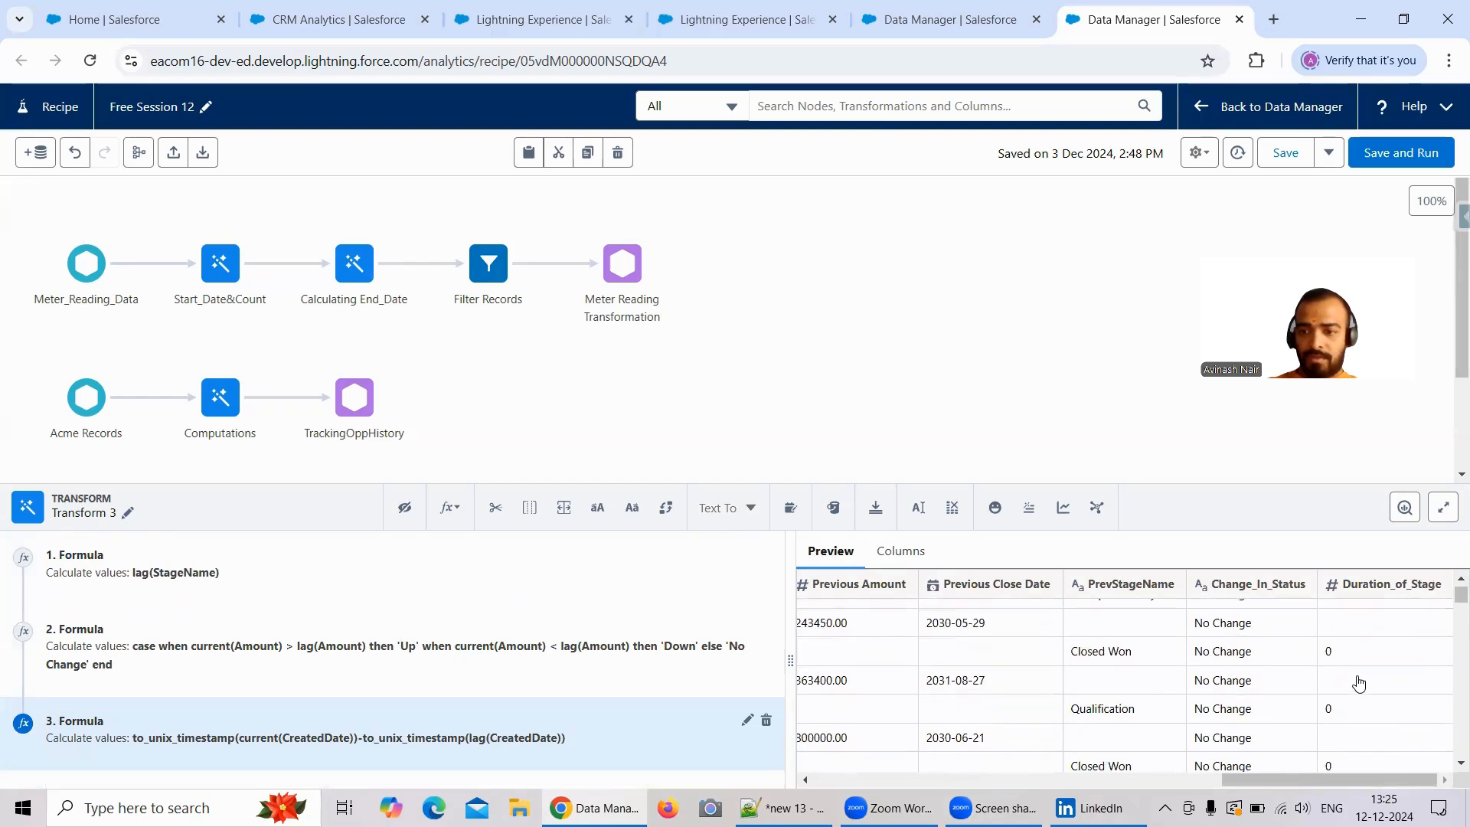
Append /86400 to the end of the Duration_of_Stage formula and apply it
{"action": "scroll", "coordinate": [1353, 684], "scroll_direction": "down", "scroll_amount": 2}
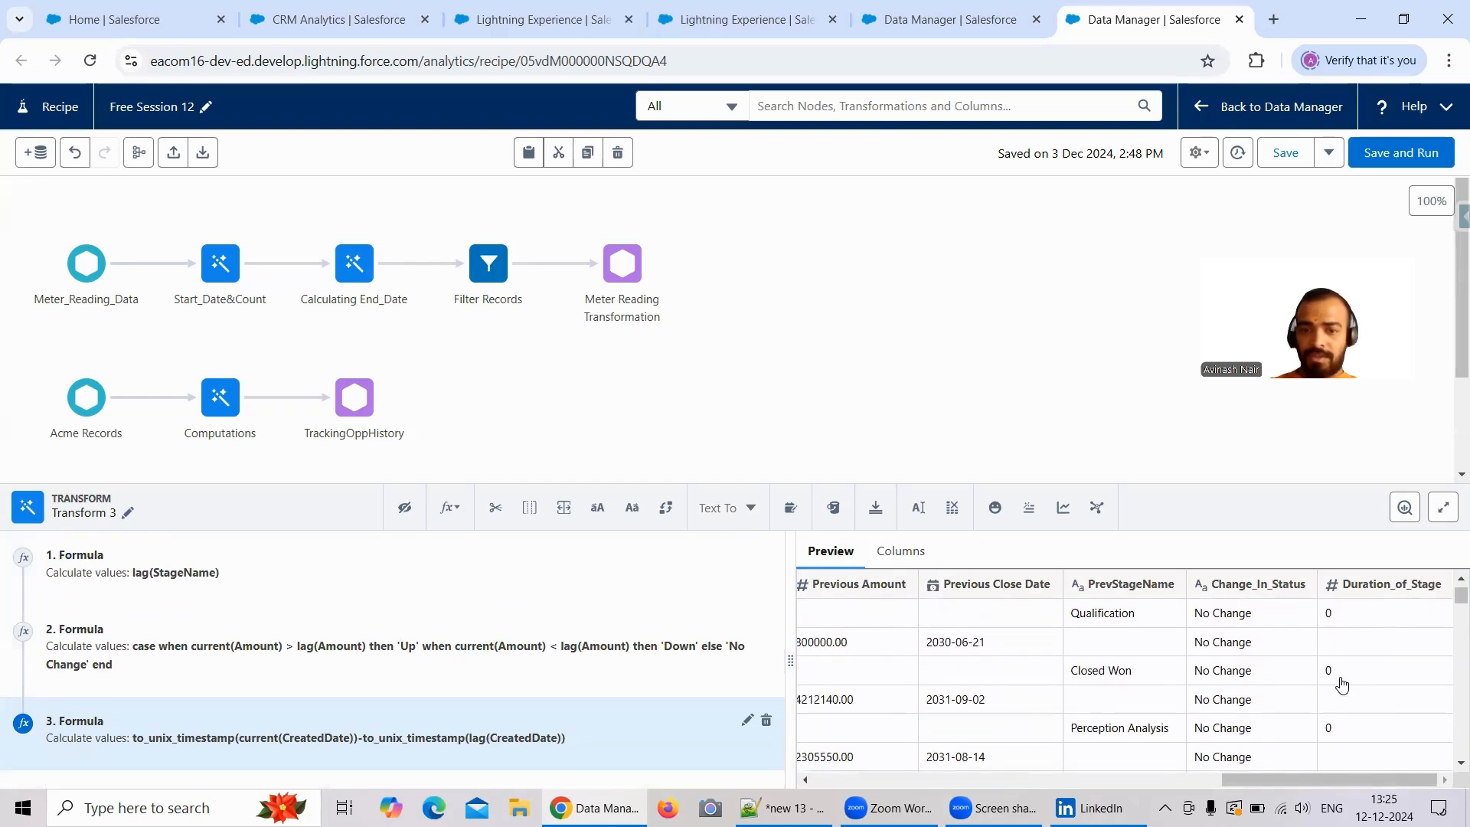
{"action": "left_click", "coordinate": [746, 719]}
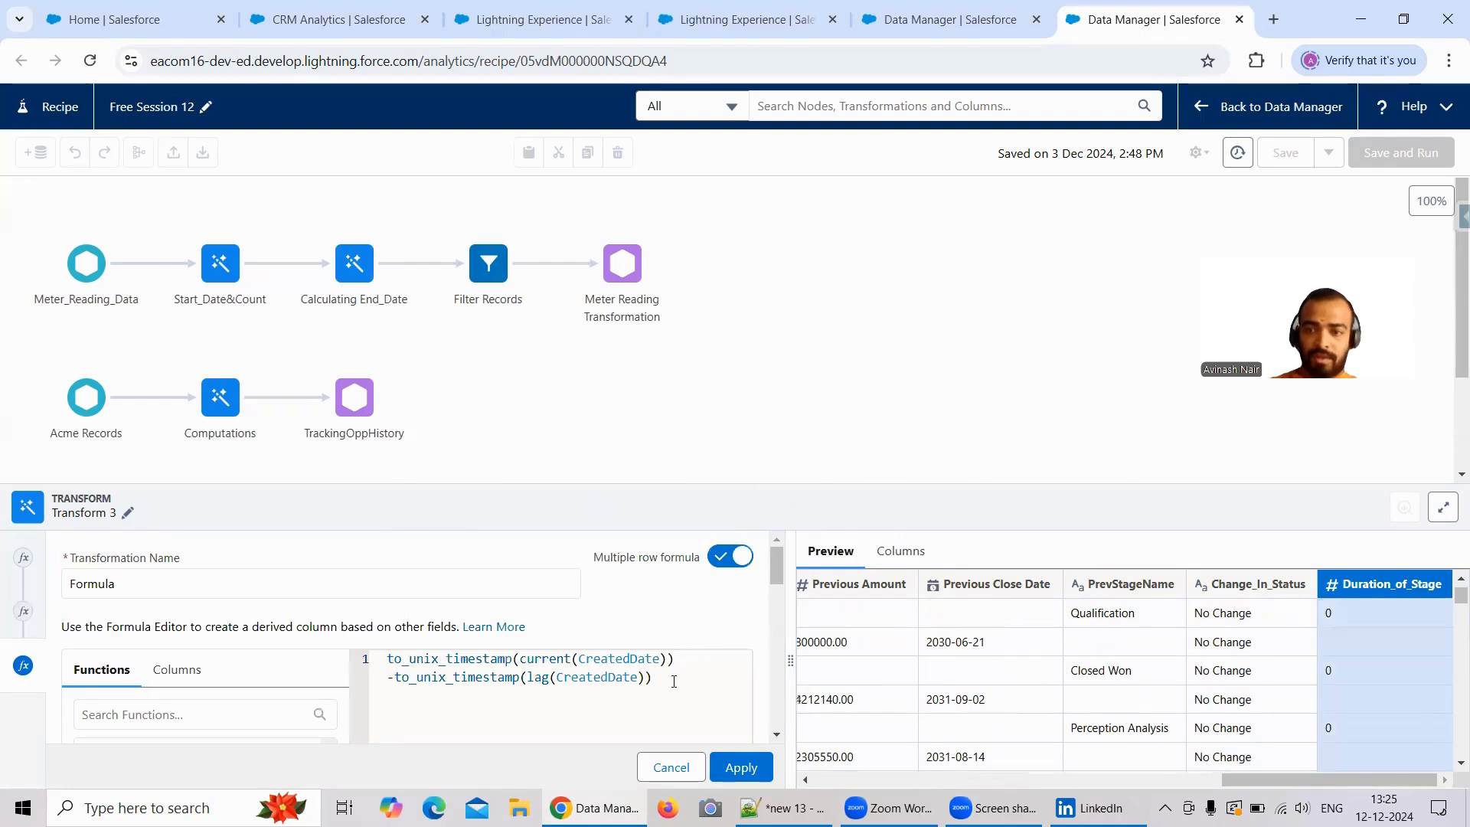
{"action": "mouse_move", "coordinate": [775, 562]}
{"action": "left_mouse_down"}
{"action": "mouse_move", "coordinate": [779, 733]}
{"action": "mouse_move", "coordinate": [773, 565]}
{"action": "left_mouse_up"}
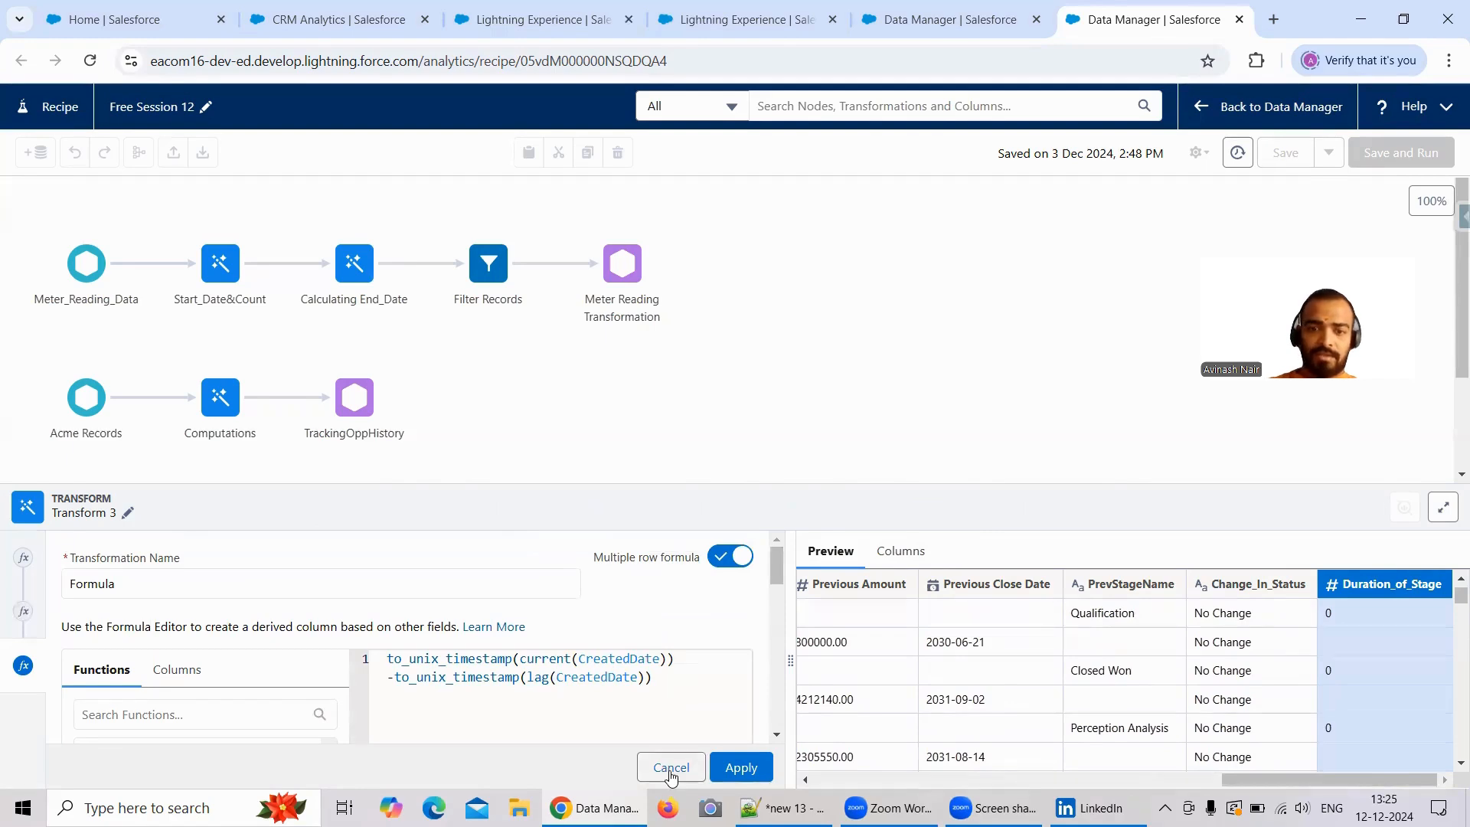
{"action": "left_click", "coordinate": [657, 677]}
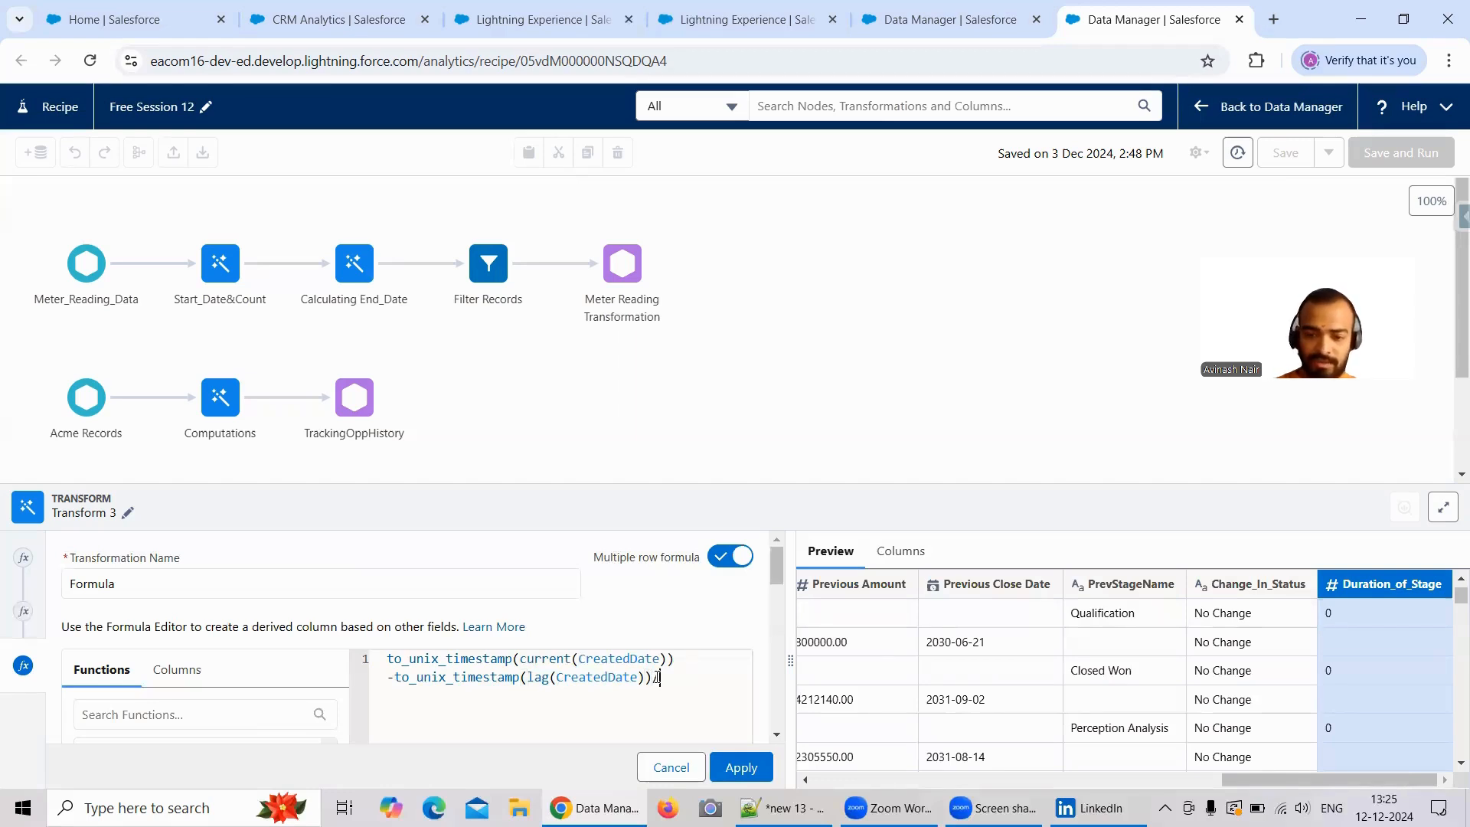
{"action": "type", "text": "/86"}
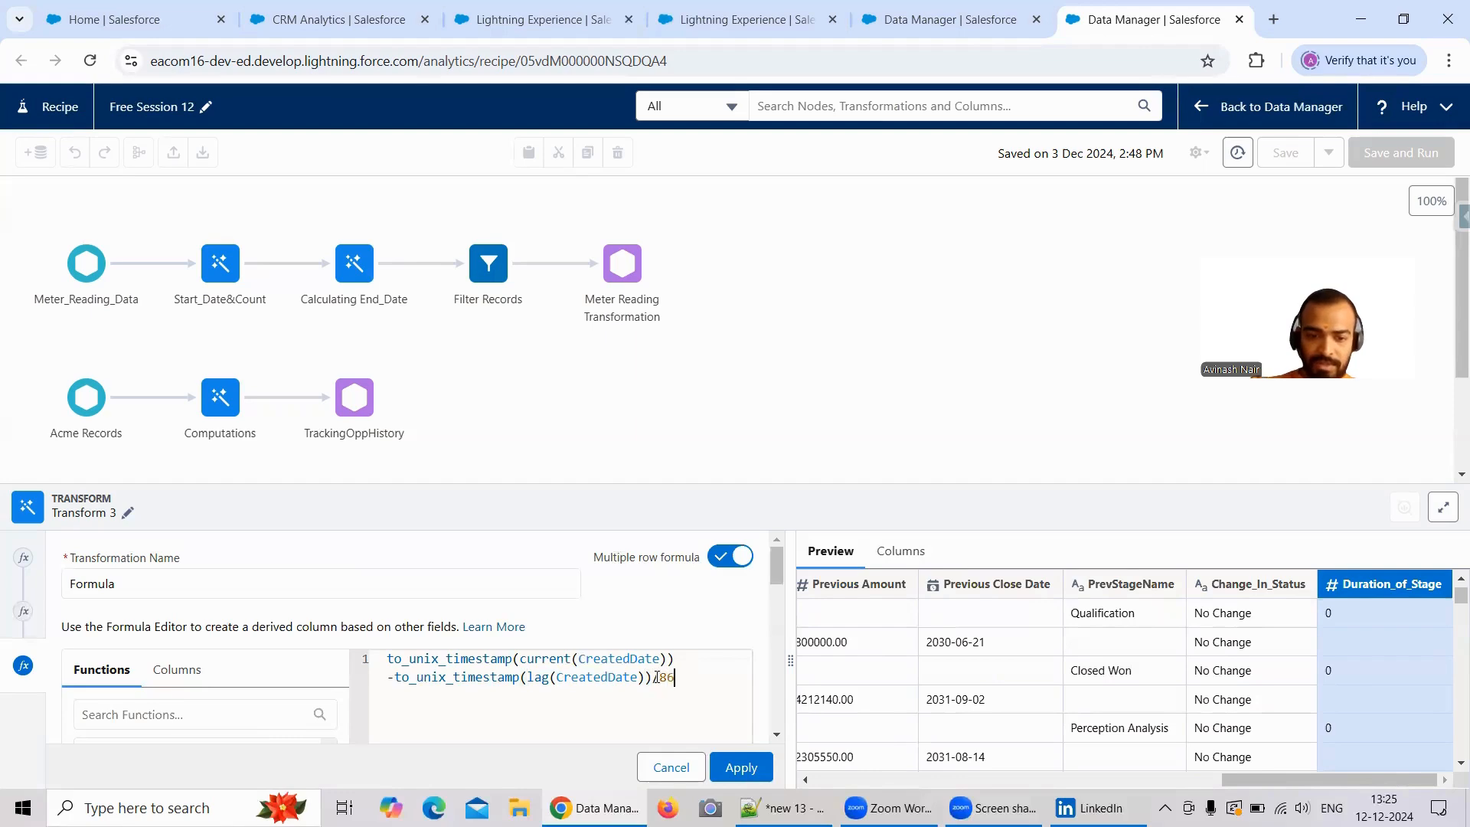
{"action": "type", "text": "400"}
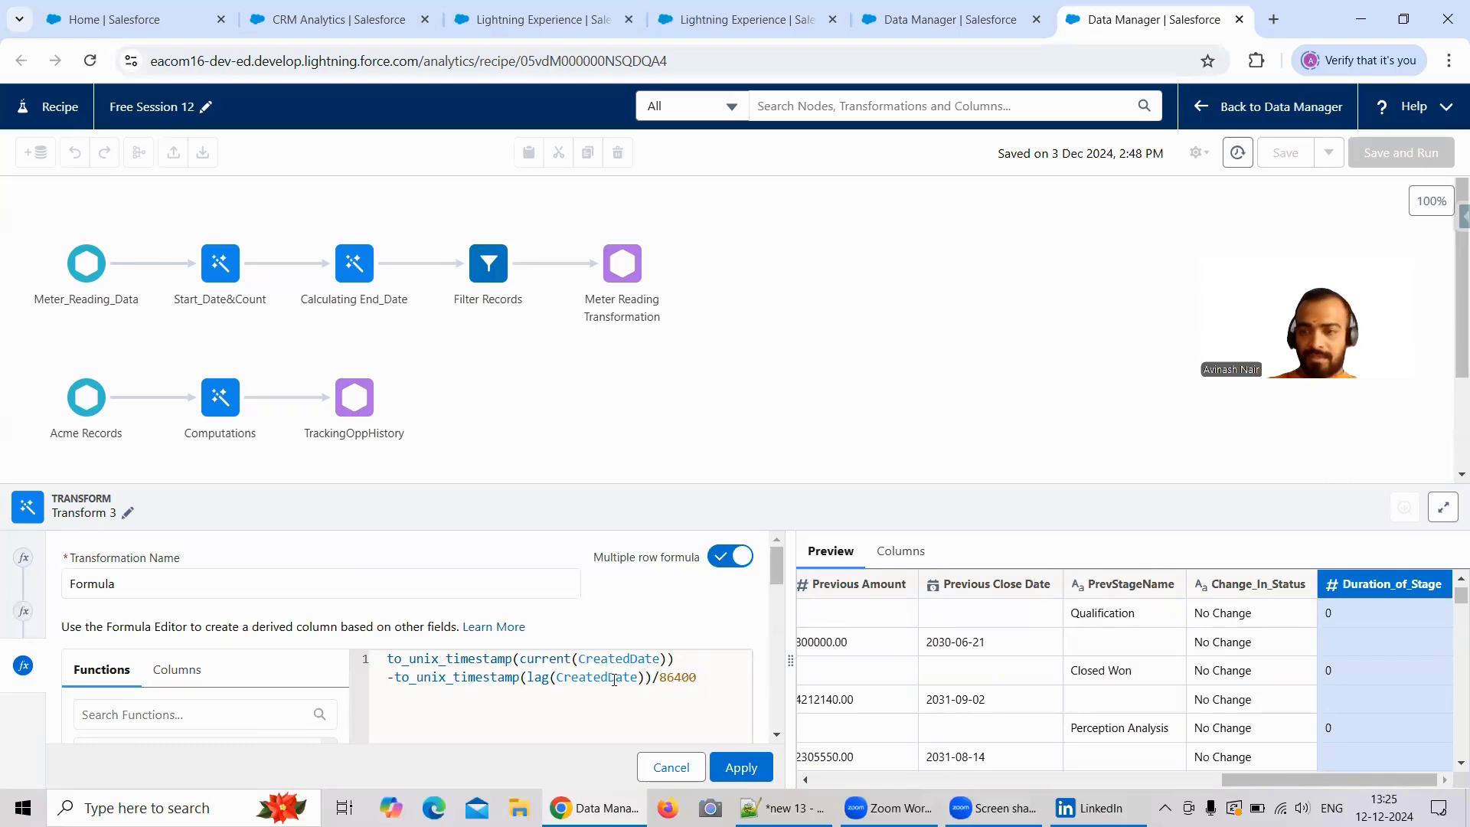
{"action": "left_click", "coordinate": [739, 767]}
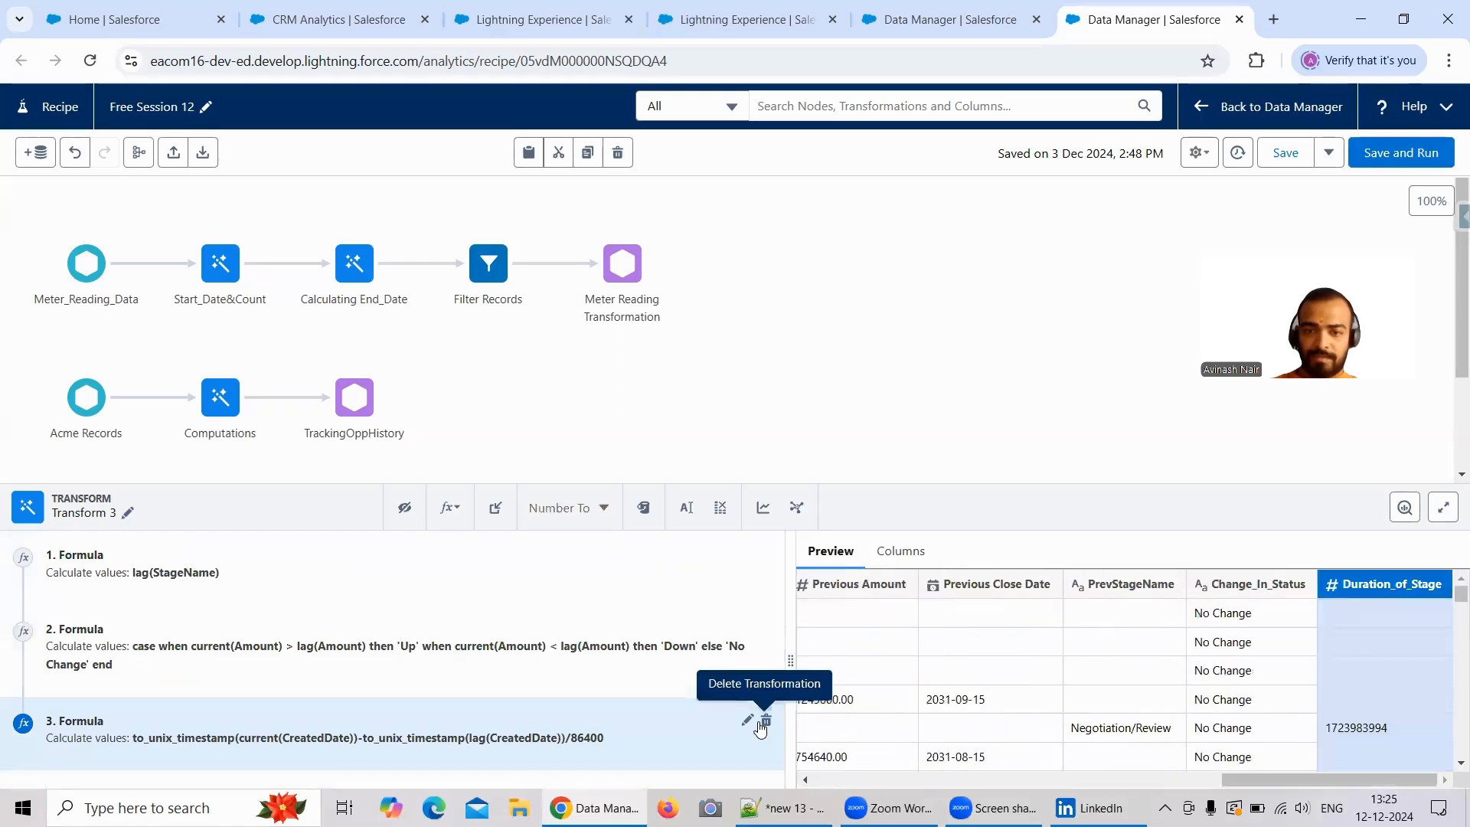
Examine the Duration_of_Stage values in the preview and compare the formula with the SAQL expression in the Free Session 8 dataflow
{"action": "scroll", "coordinate": [1378, 685], "scroll_direction": "down", "scroll_amount": 3}
{"action": "scroll", "coordinate": [1391, 672], "scroll_direction": "down", "scroll_amount": 5}
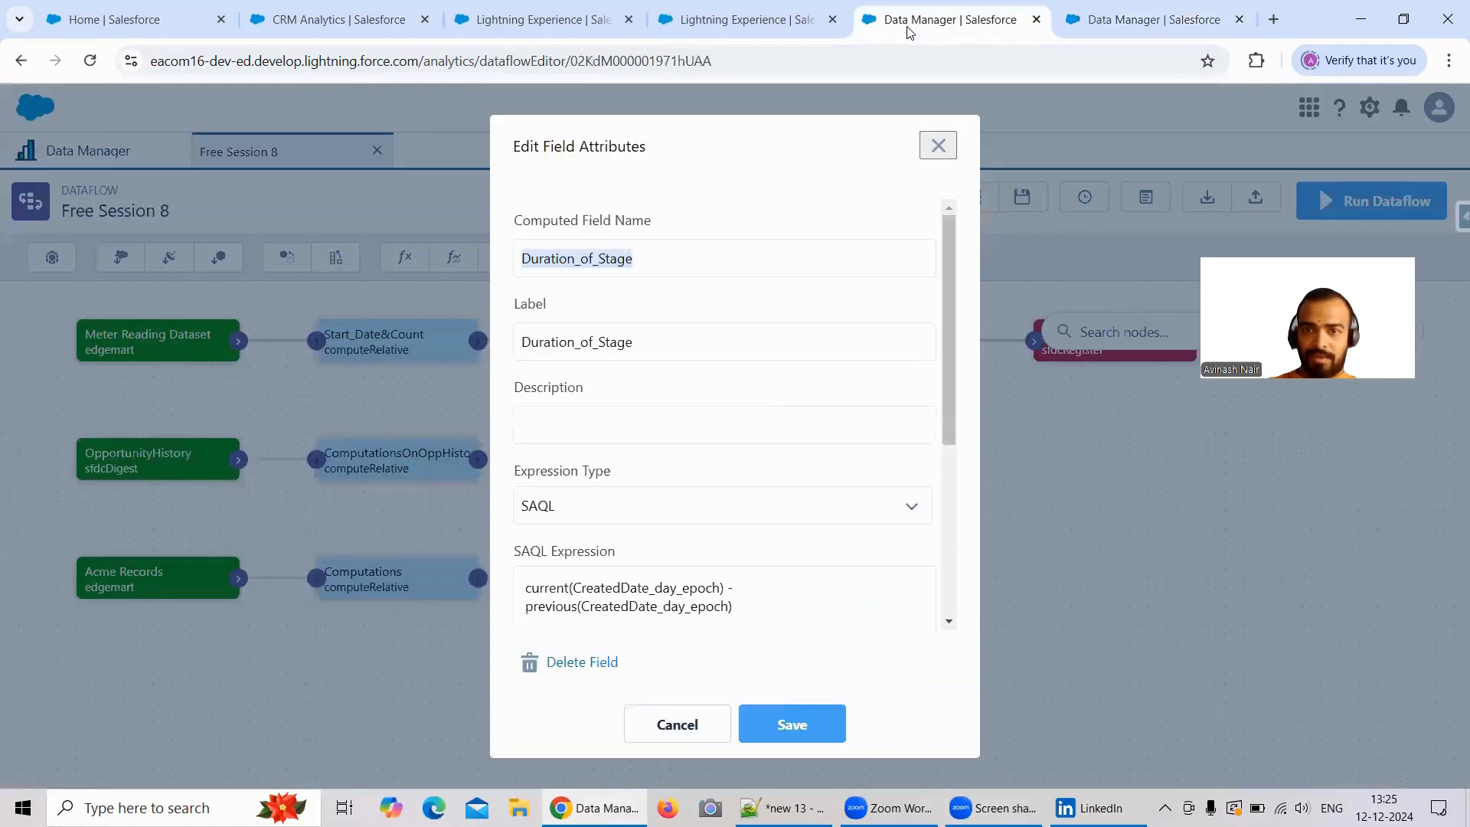
{"action": "left_click", "coordinate": [907, 26]}
{"action": "left_click", "coordinate": [1097, 31]}
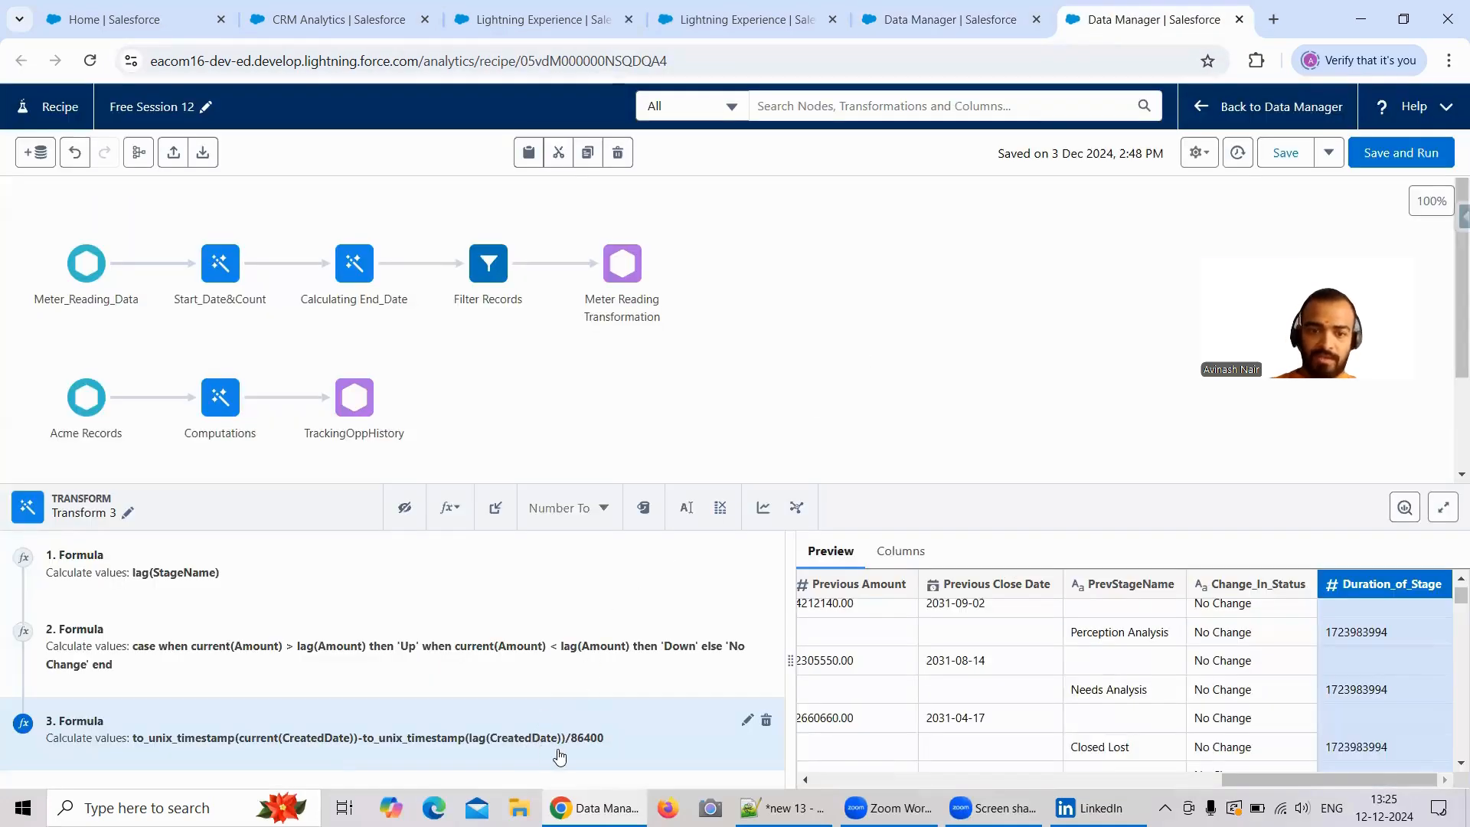
{"action": "scroll", "coordinate": [1391, 680], "scroll_direction": "down", "scroll_amount": 3}
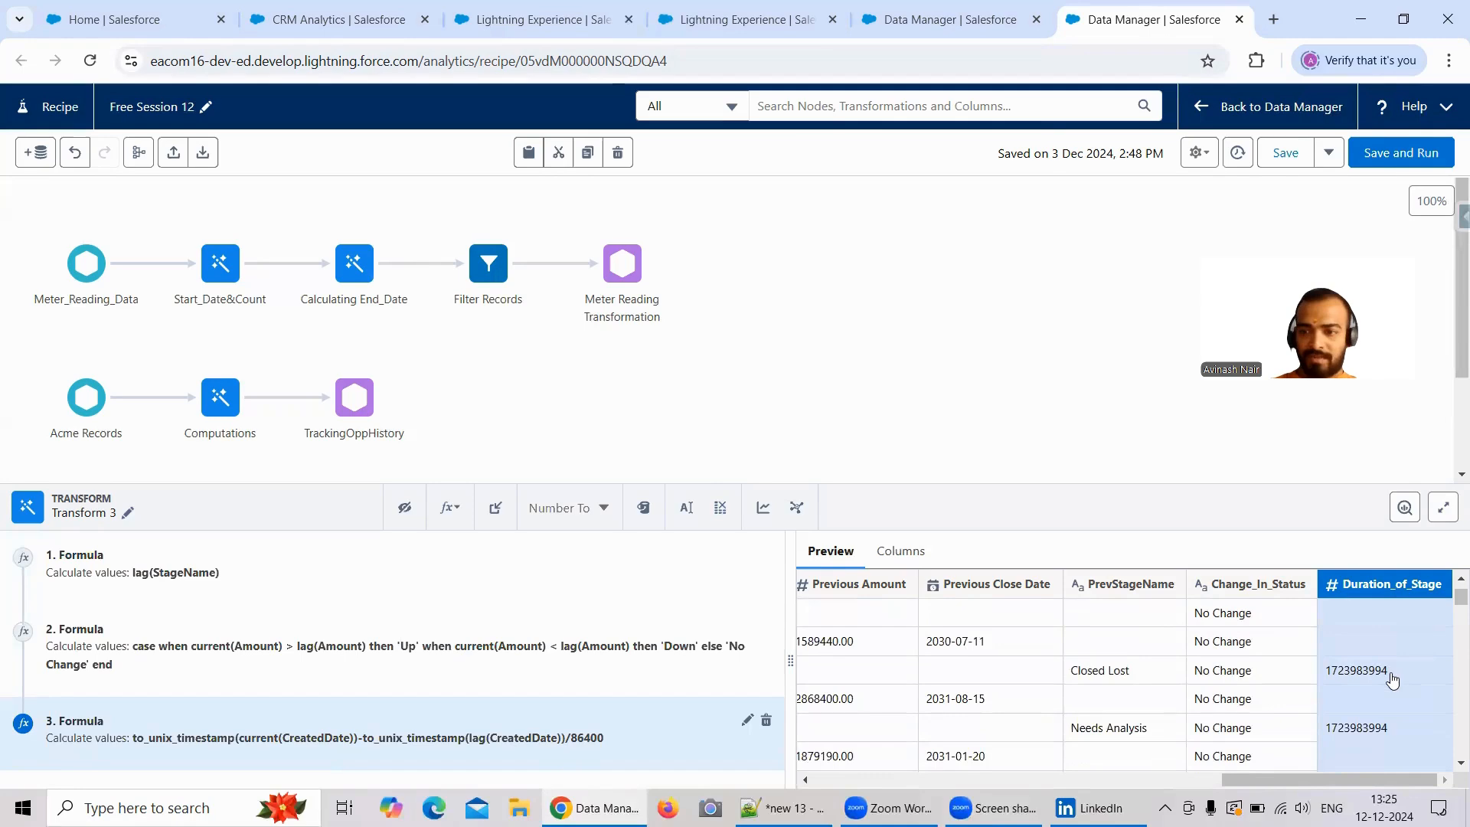
{"action": "scroll", "coordinate": [1392, 679], "scroll_direction": "down", "scroll_amount": 2}
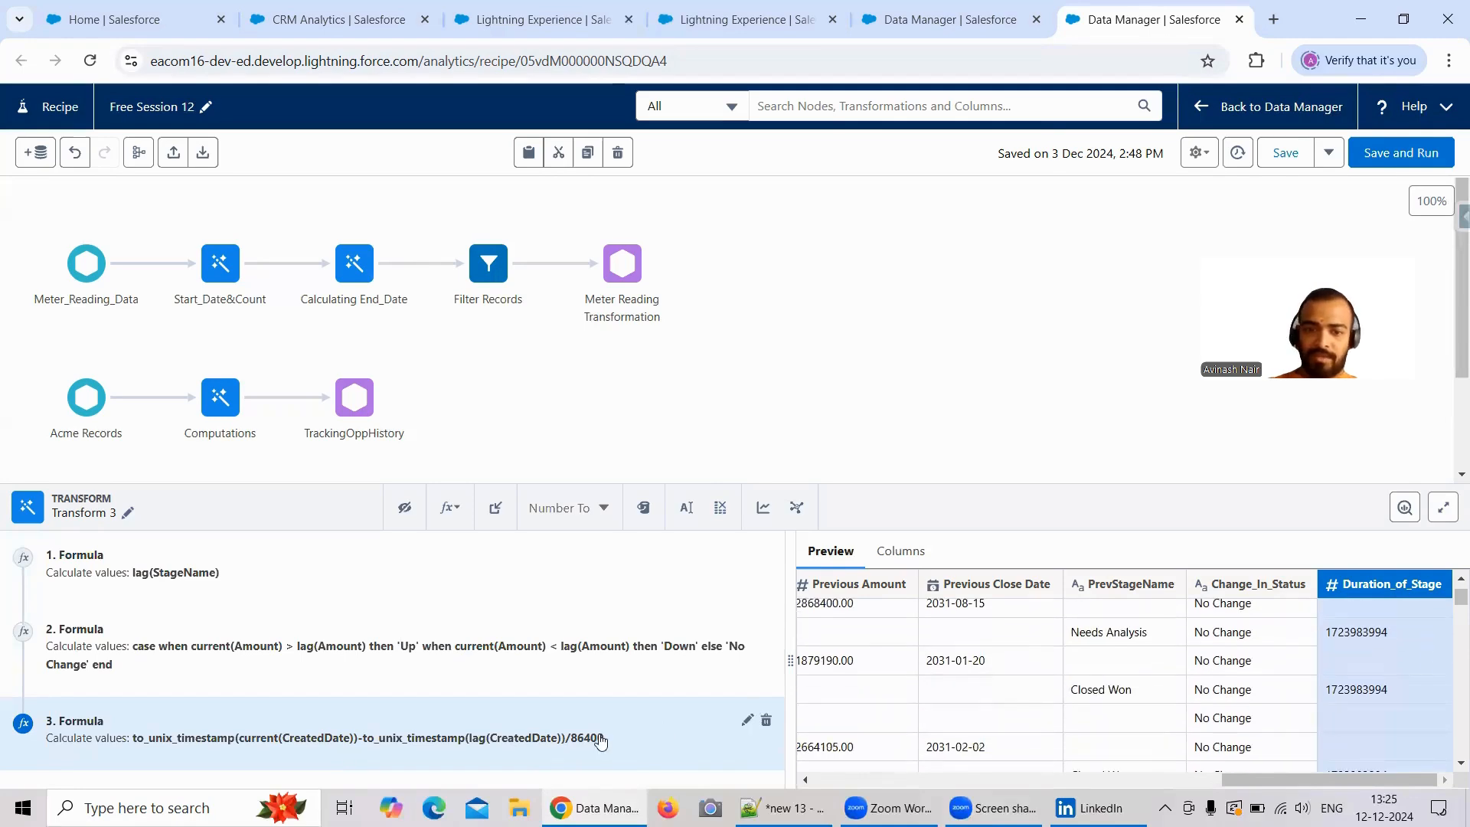
{"action": "scroll", "coordinate": [1374, 702], "scroll_direction": "down", "scroll_amount": 3}
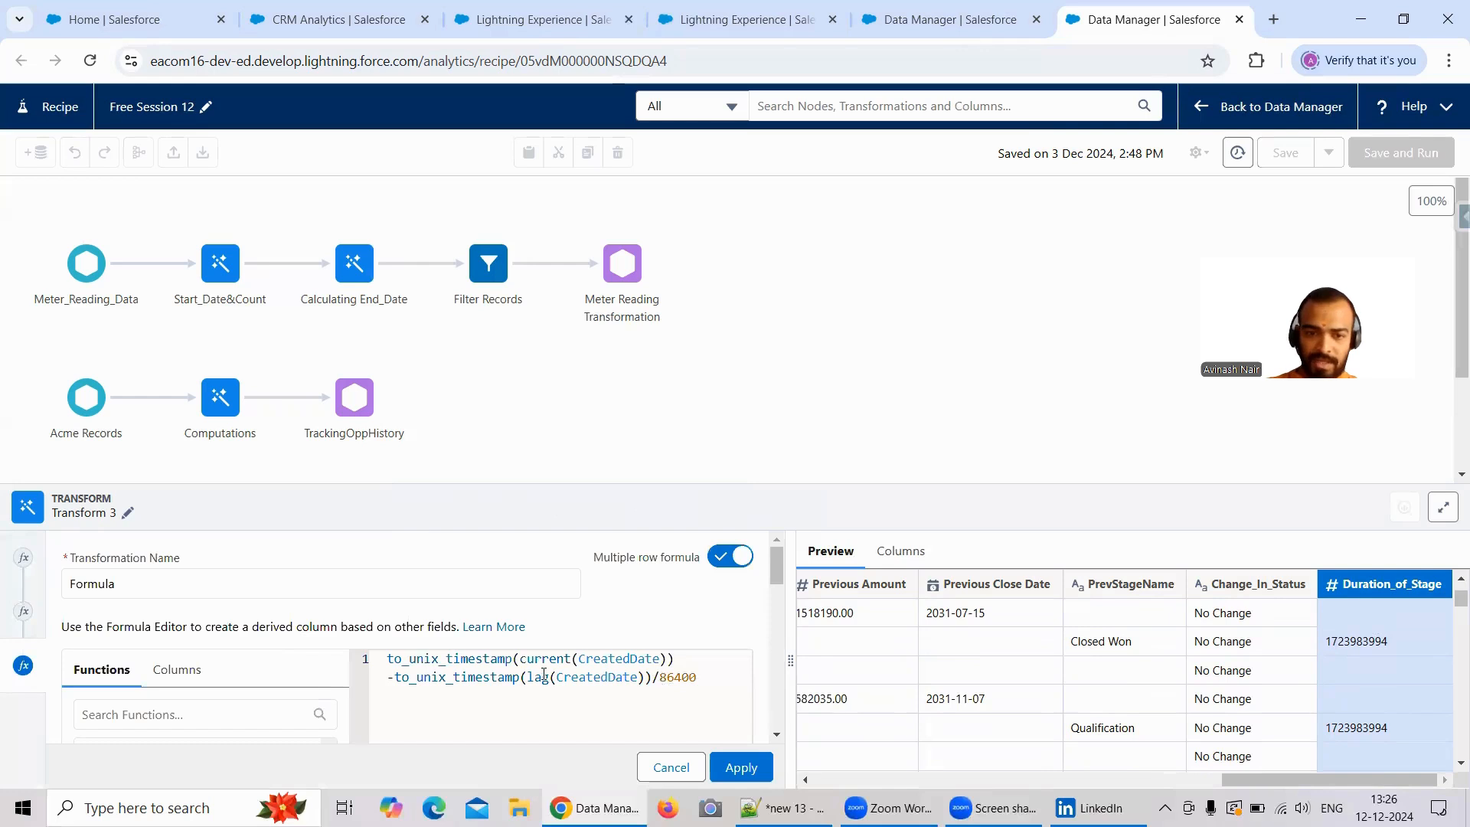
Enclose the timestamp difference in parentheses so the whole result is divided by 86400, apply the formula and view Duration_of_Stage in the preview
{"action": "double_click", "coordinate": [393, 658]}
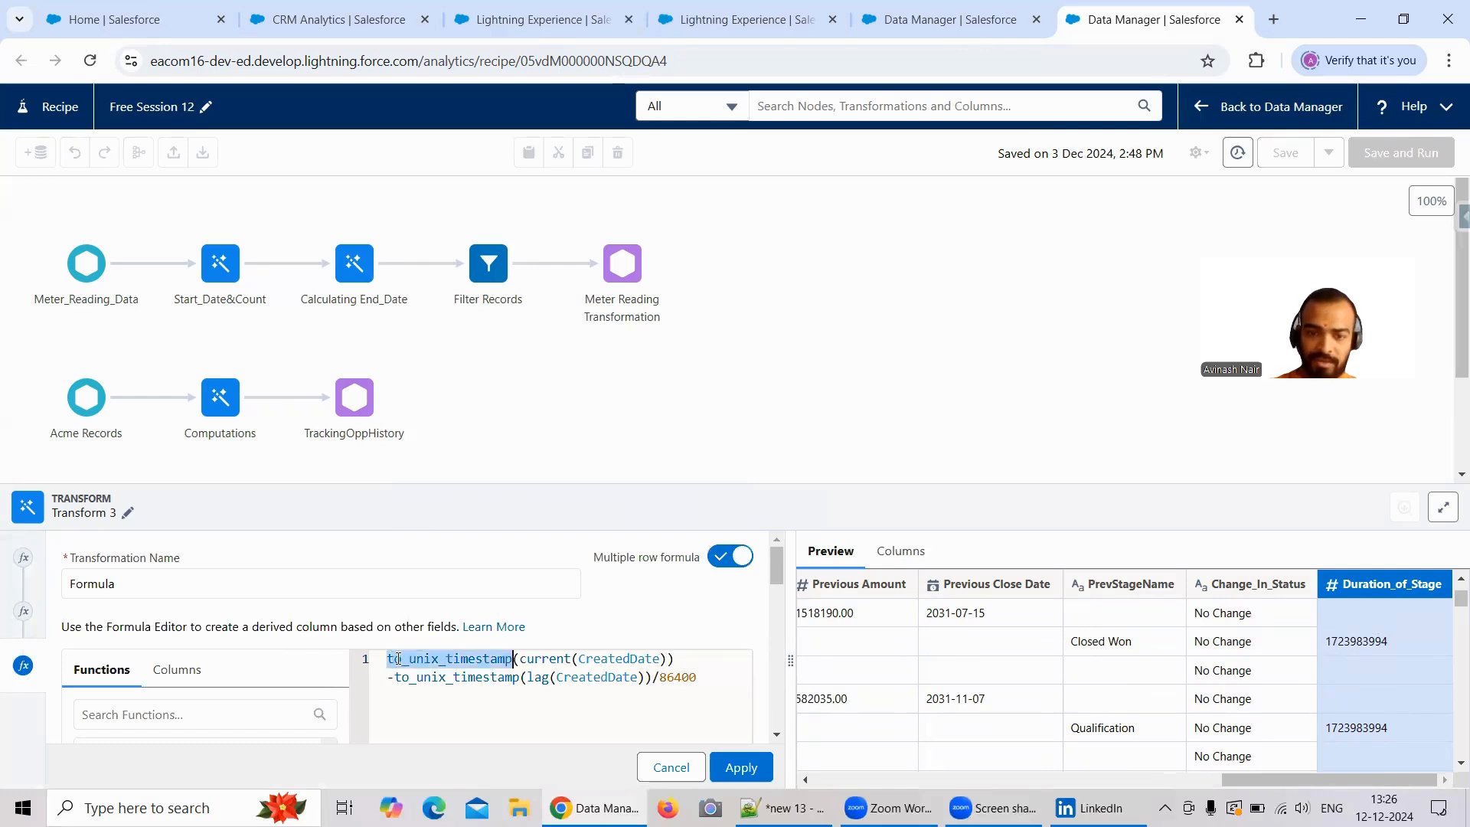
{"action": "type", "text": "("}
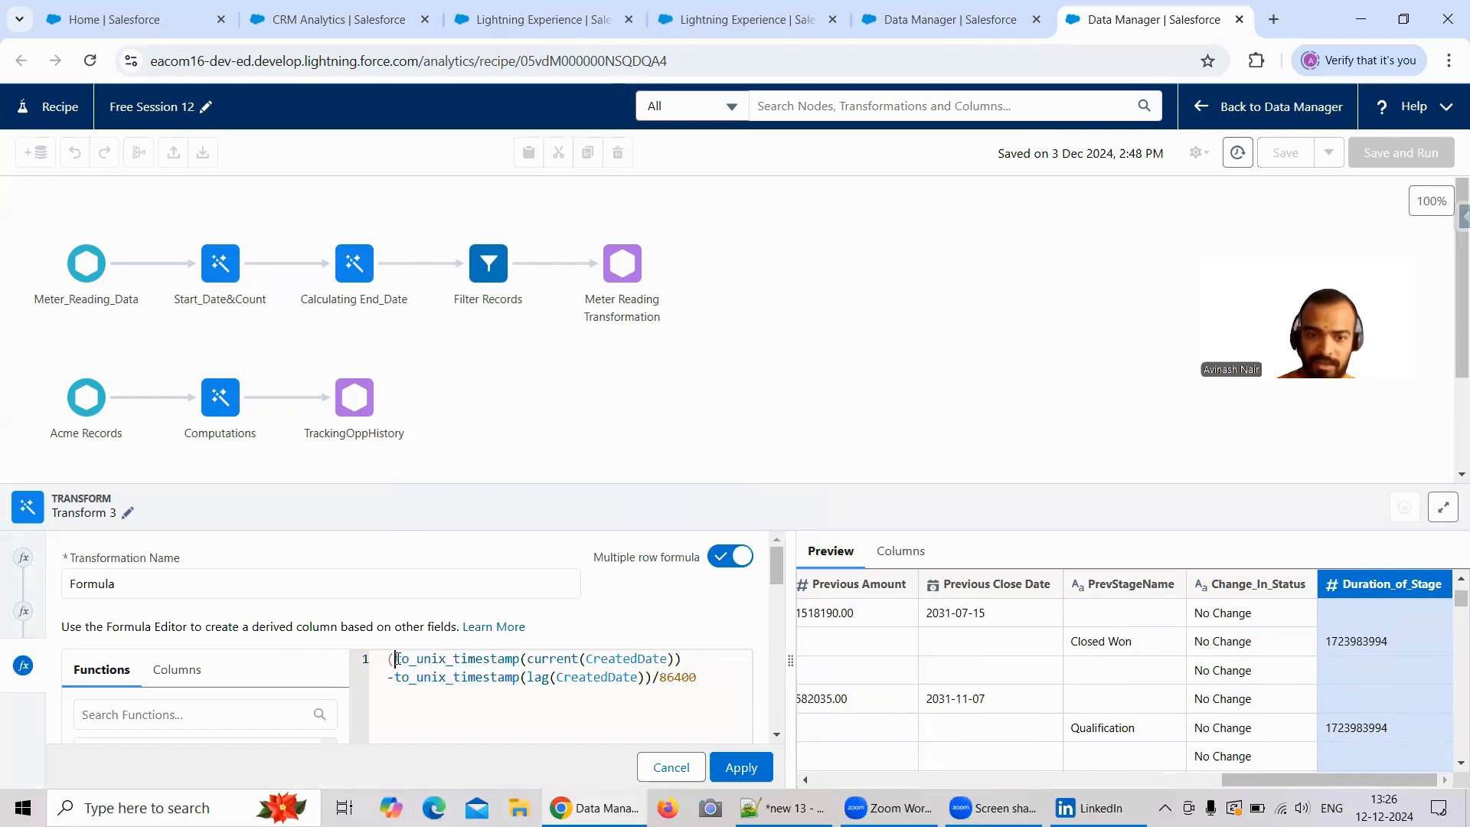
{"action": "left_click", "coordinate": [655, 676]}
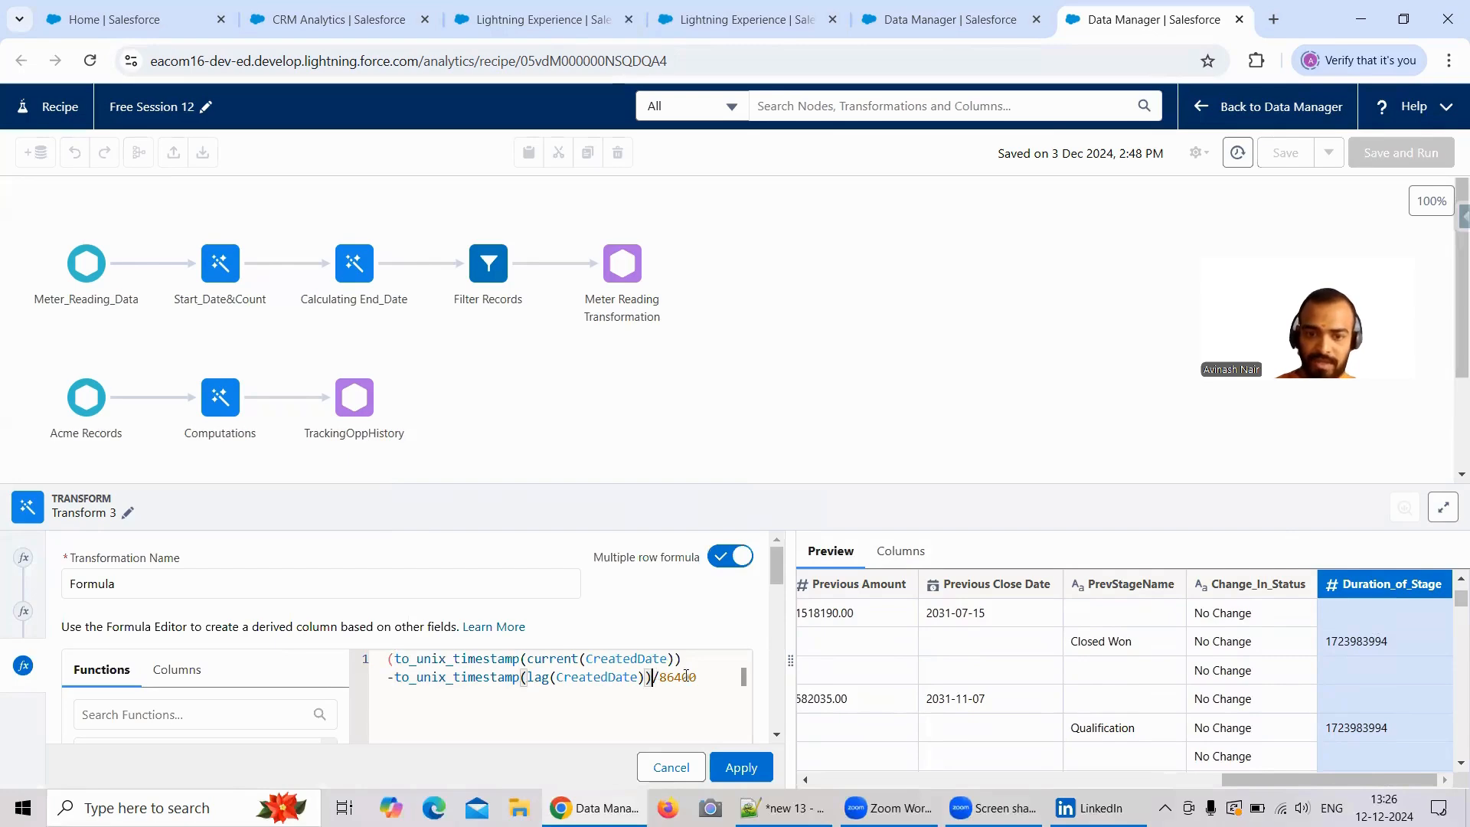
{"action": "type", "text": ")"}
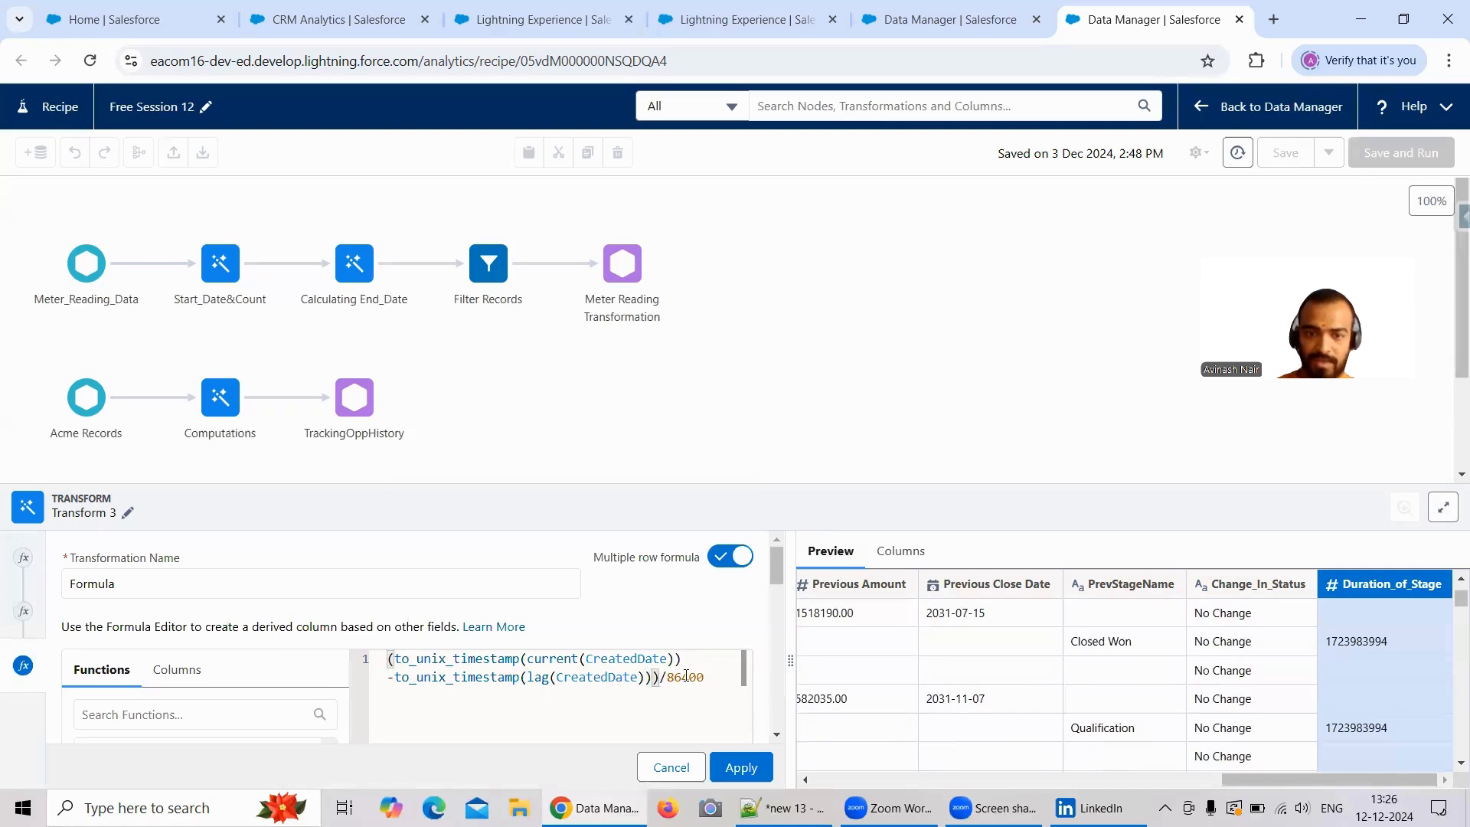
{"action": "left_click", "coordinate": [742, 767]}
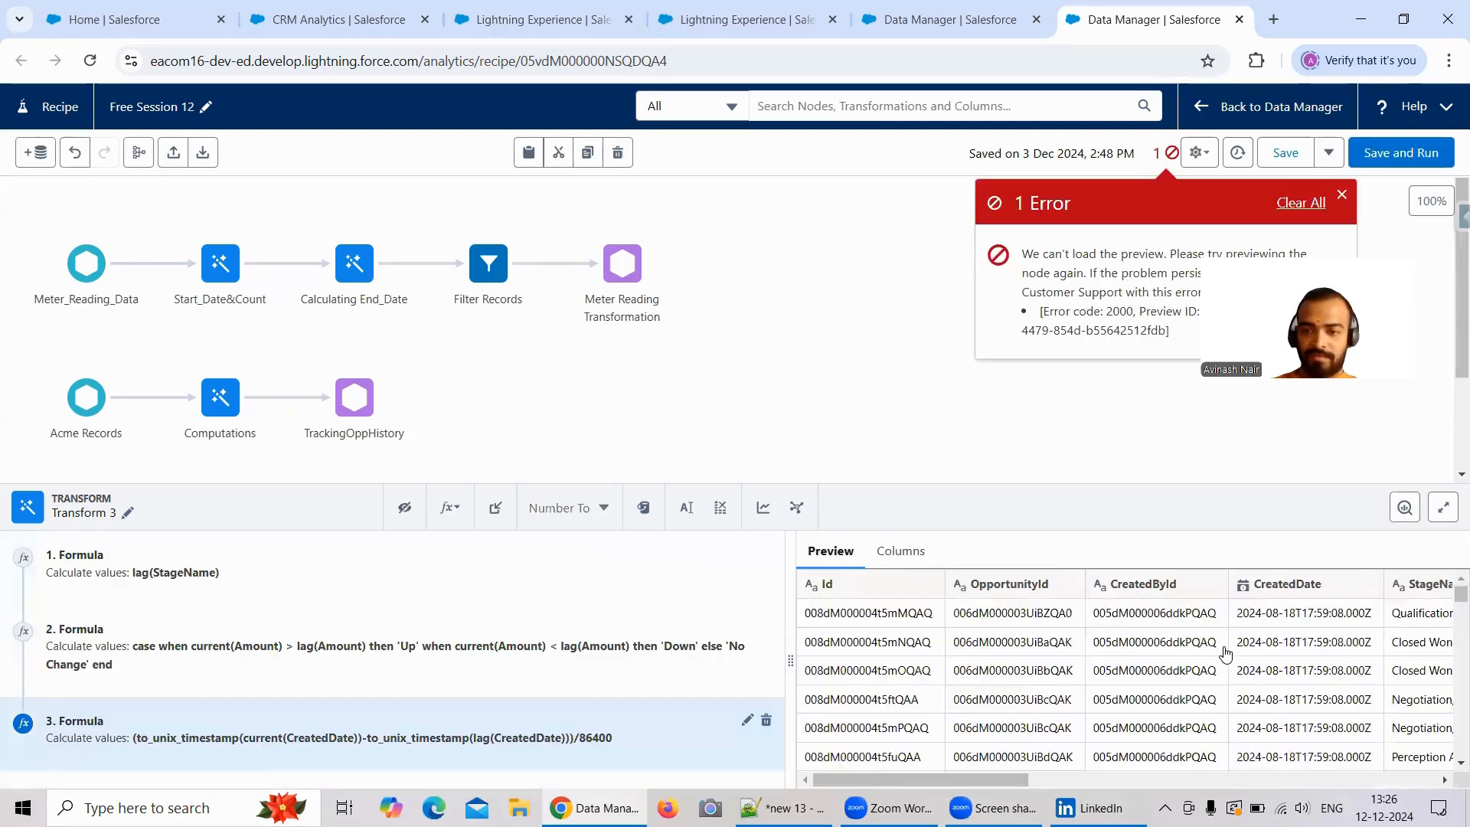
{"action": "scroll", "coordinate": [1226, 654], "scroll_direction": "right", "scroll_amount": 15}
{"action": "scroll", "coordinate": [1367, 690], "scroll_direction": "right", "scroll_amount": 1}
{"action": "scroll", "coordinate": [1366, 689], "scroll_direction": "down", "scroll_amount": 6}
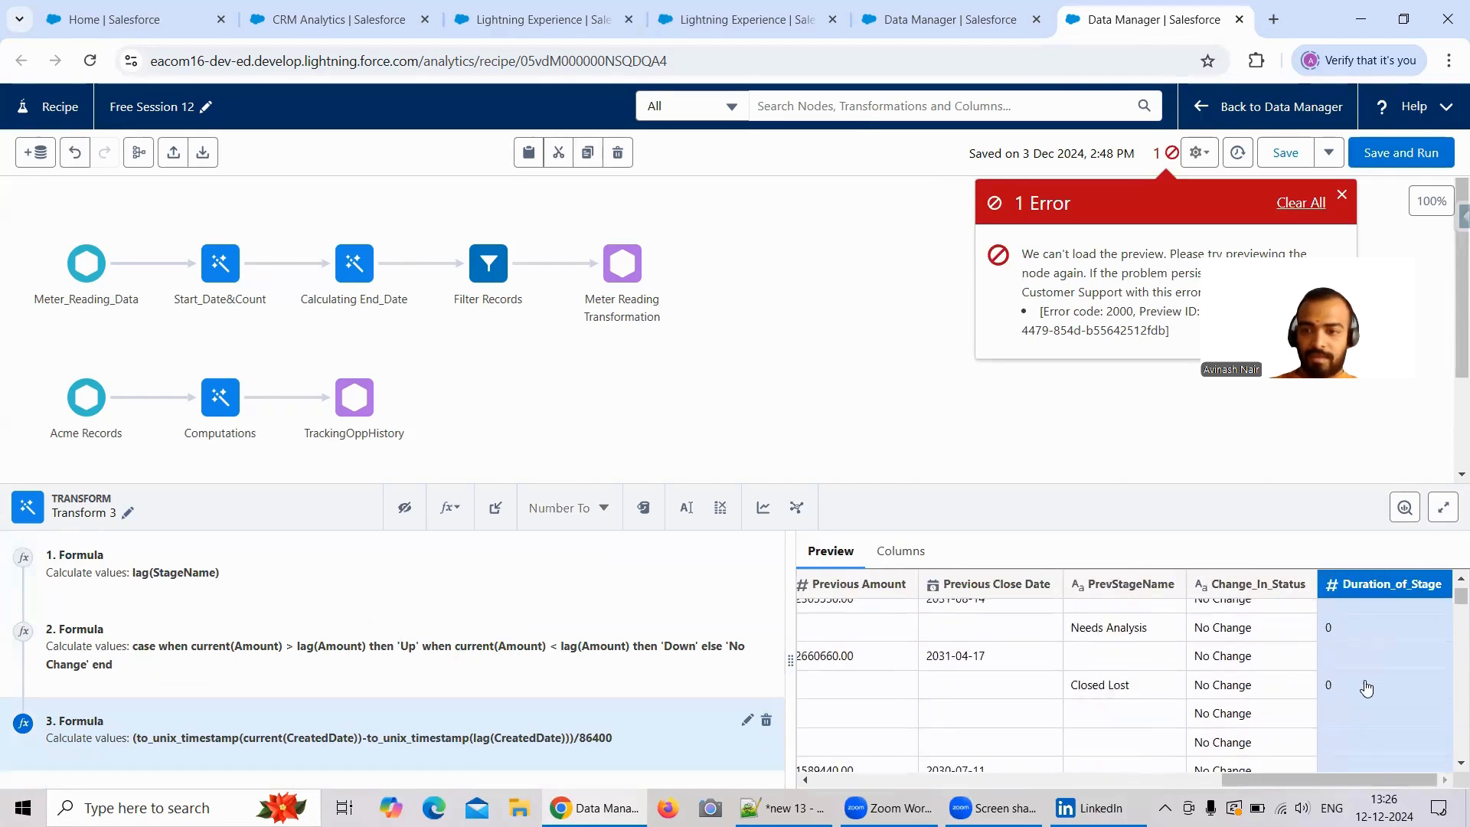
{"action": "scroll", "coordinate": [1367, 688], "scroll_direction": "down", "scroll_amount": 1}
{"action": "scroll", "coordinate": [1368, 673], "scroll_direction": "down", "scroll_amount": 8}
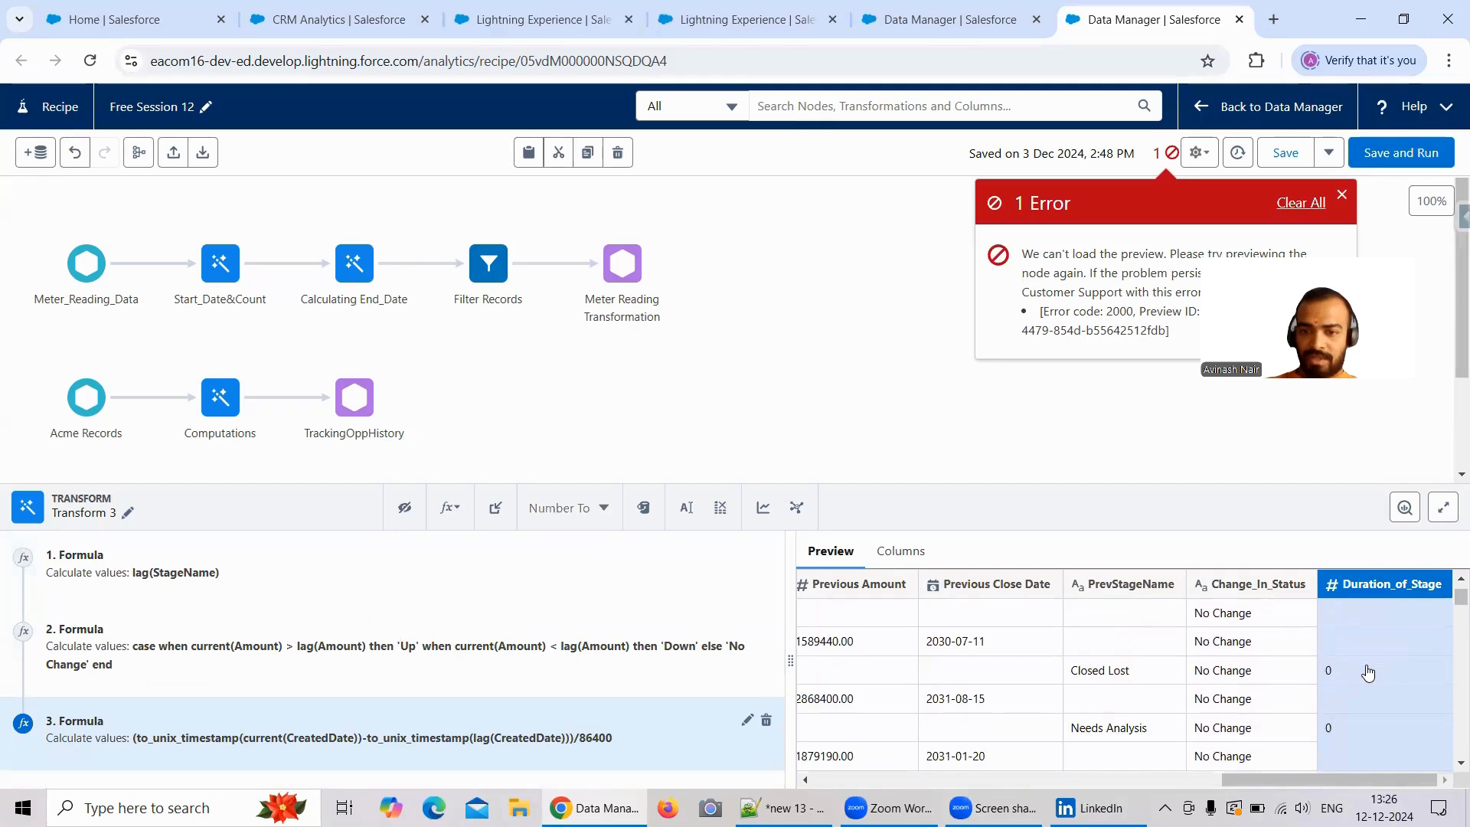
Review the lag(StageName) formula's settings without changing them, and view the Change_In_Status column in the second formula's preview
{"action": "left_click", "coordinate": [467, 575]}
{"action": "left_click", "coordinate": [749, 556]}
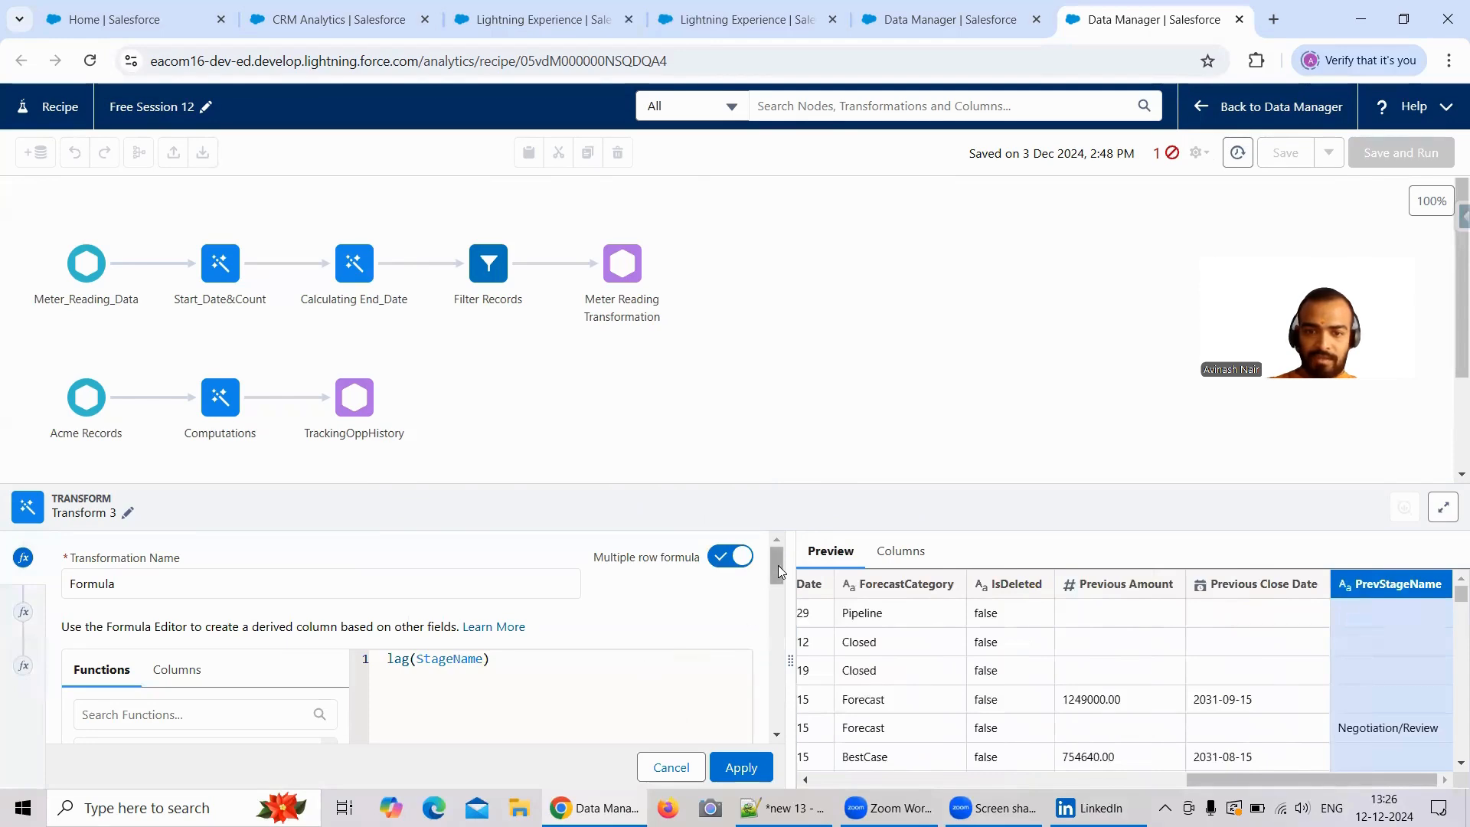
{"action": "scroll", "coordinate": [773, 584], "scroll_direction": "down", "scroll_amount": 3}
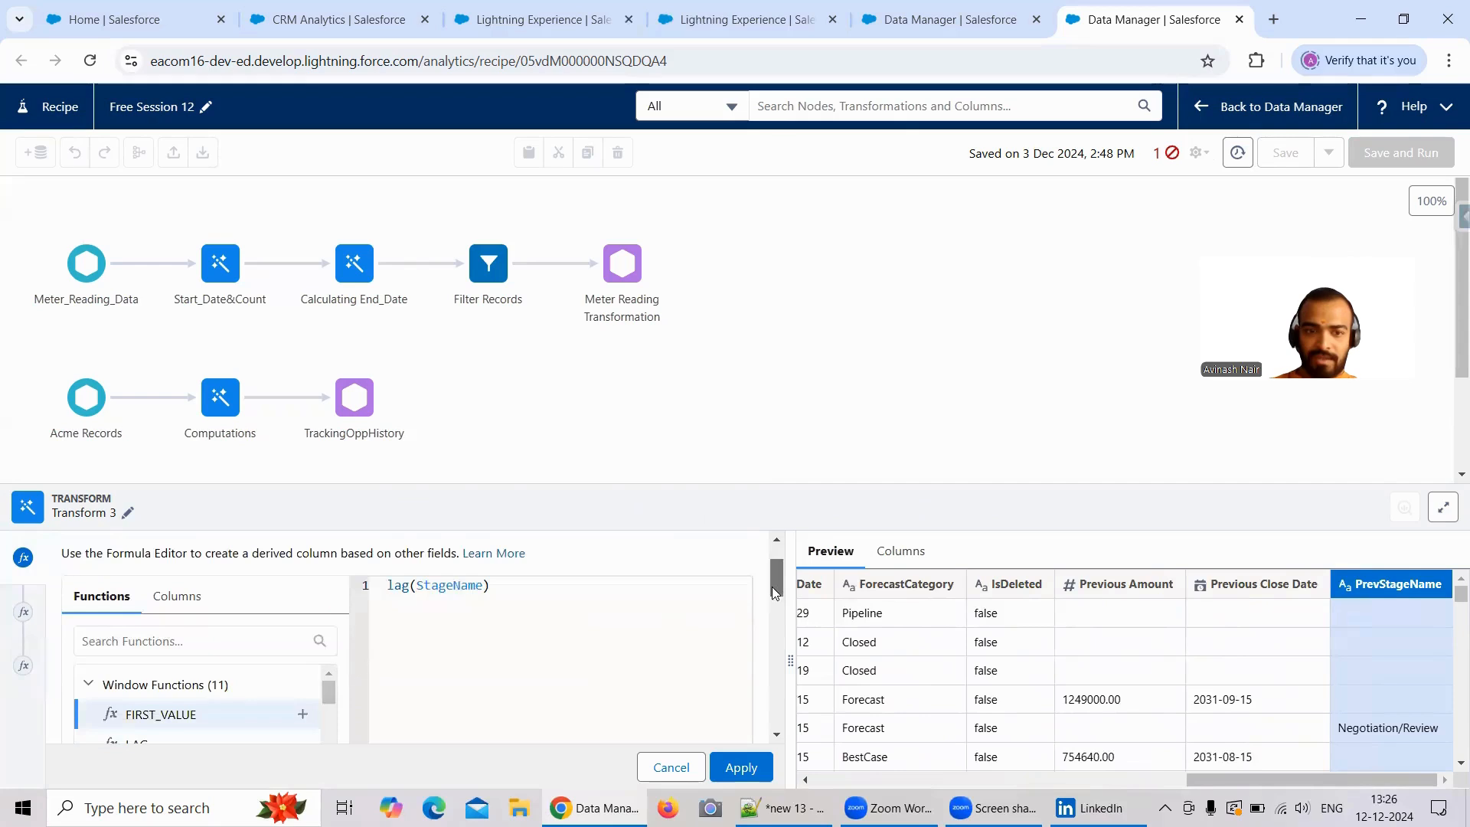
{"action": "left_click_drag", "start_coordinate": [776, 615], "coordinate": [783, 731]}
{"action": "left_click", "coordinate": [671, 768]}
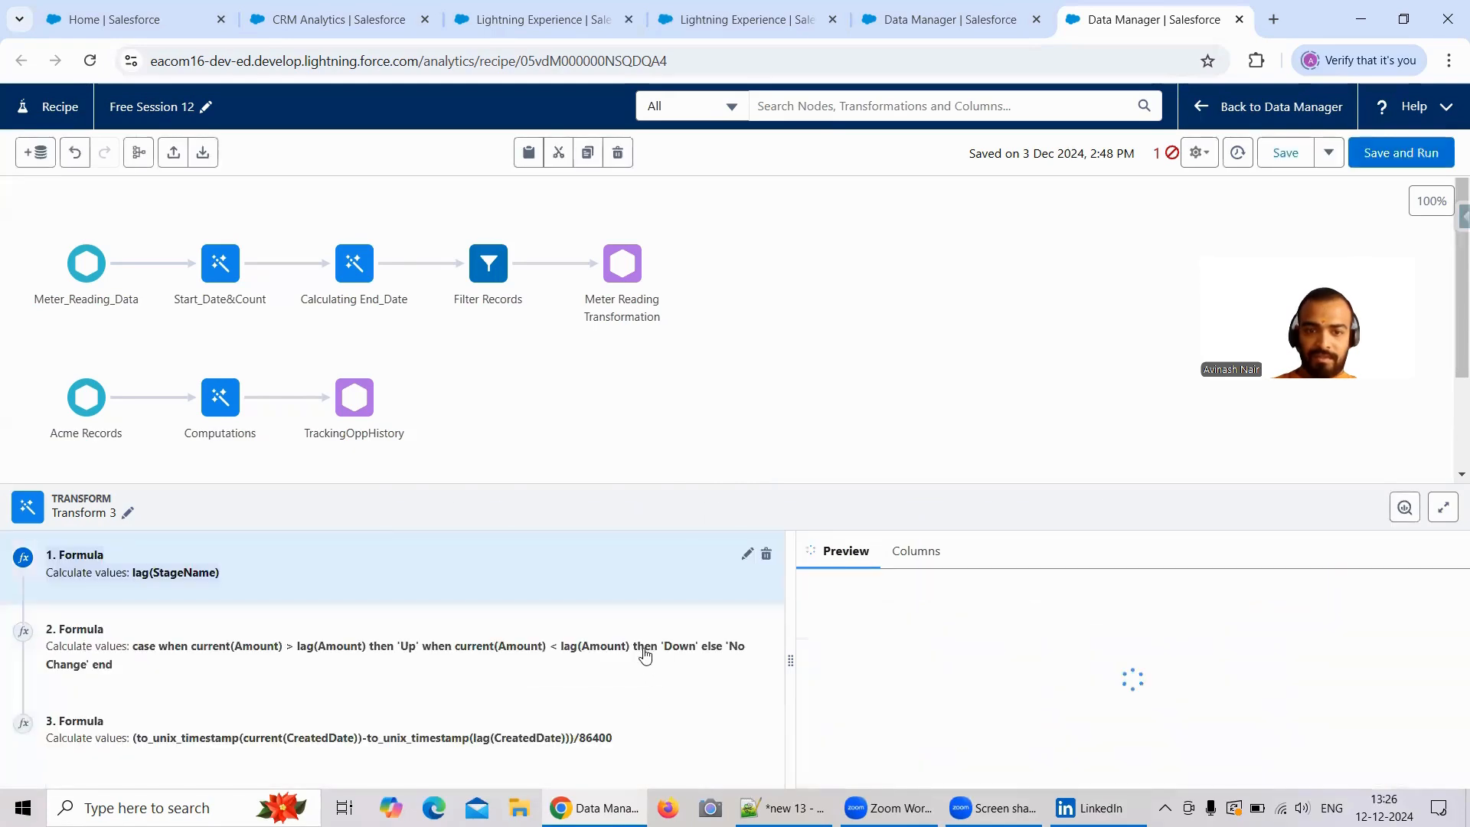
{"action": "left_click", "coordinate": [671, 651]}
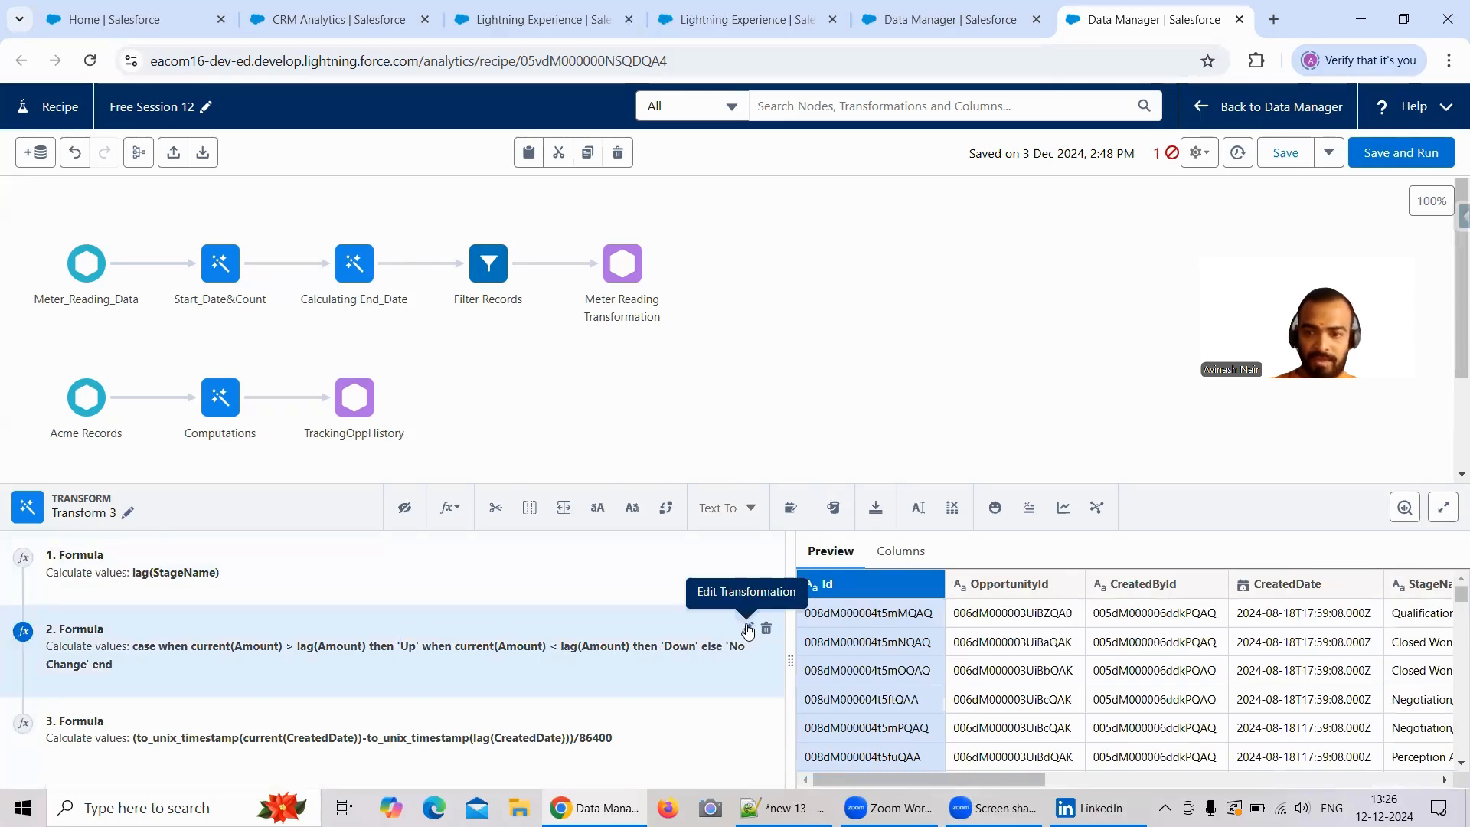
{"action": "left_click_drag", "start_coordinate": [996, 773], "coordinate": [1396, 786]}
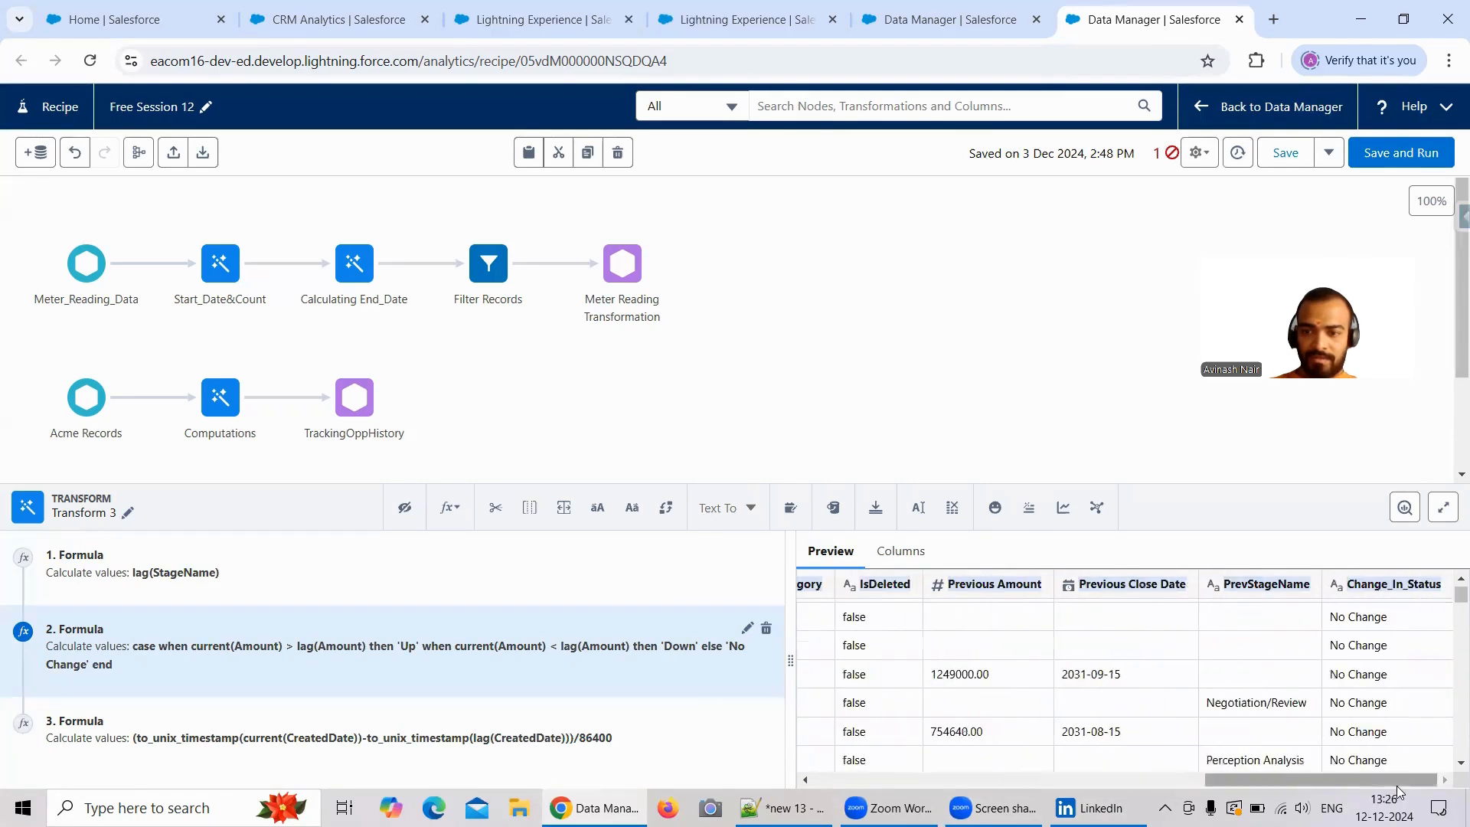
In the Free Session 8 dataflow, review the PrevStageName and Change_In_Status definitions of ComputationsOnOppHistory, and close the node without saving
{"action": "left_click", "coordinate": [870, 27]}
{"action": "left_click", "coordinate": [681, 723]}
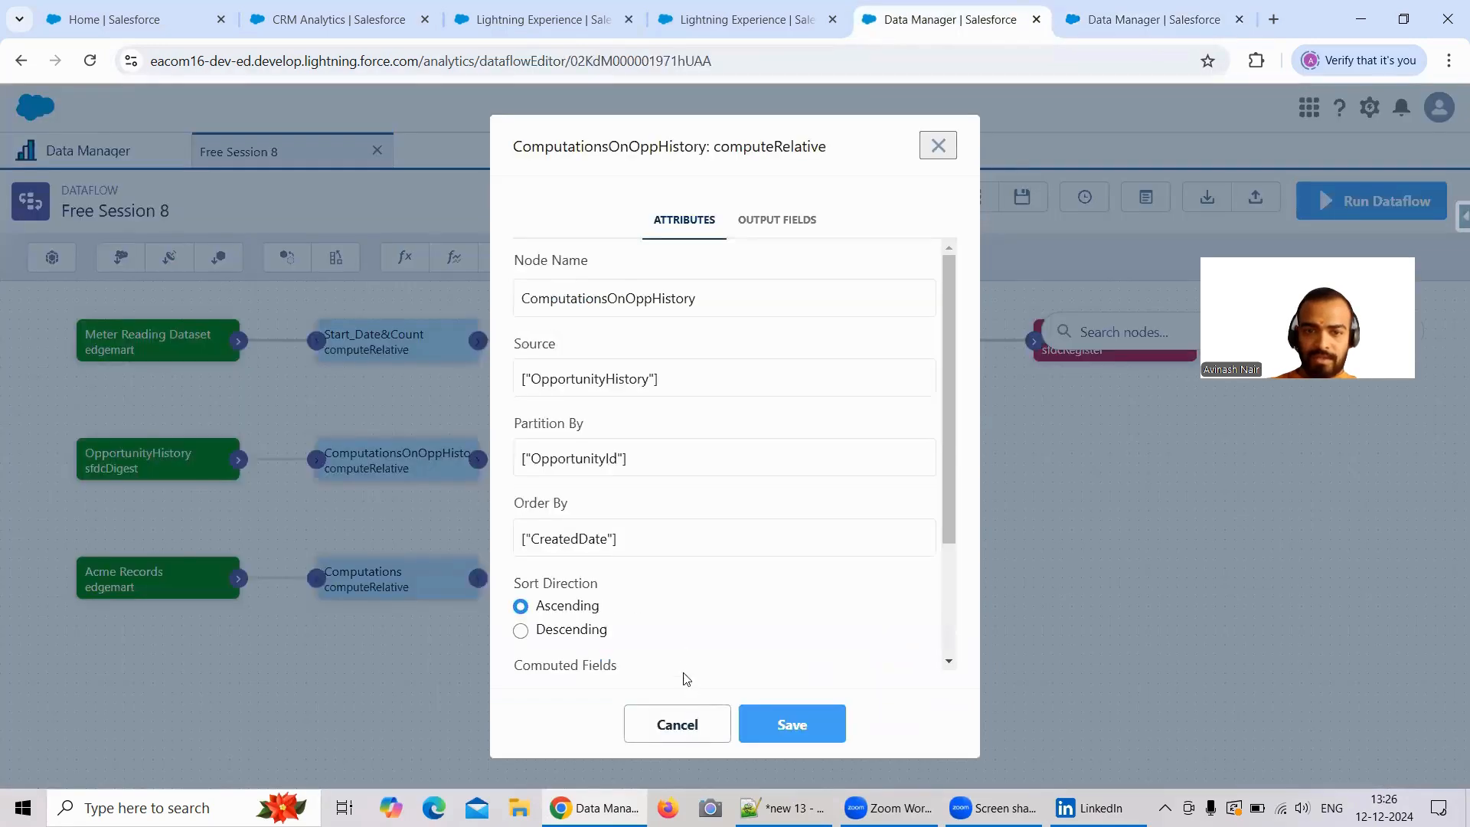
{"action": "scroll", "coordinate": [658, 573], "scroll_direction": "down", "scroll_amount": 2}
{"action": "left_click", "coordinate": [590, 528]}
{"action": "scroll", "coordinate": [731, 525], "scroll_direction": "down", "scroll_amount": 2}
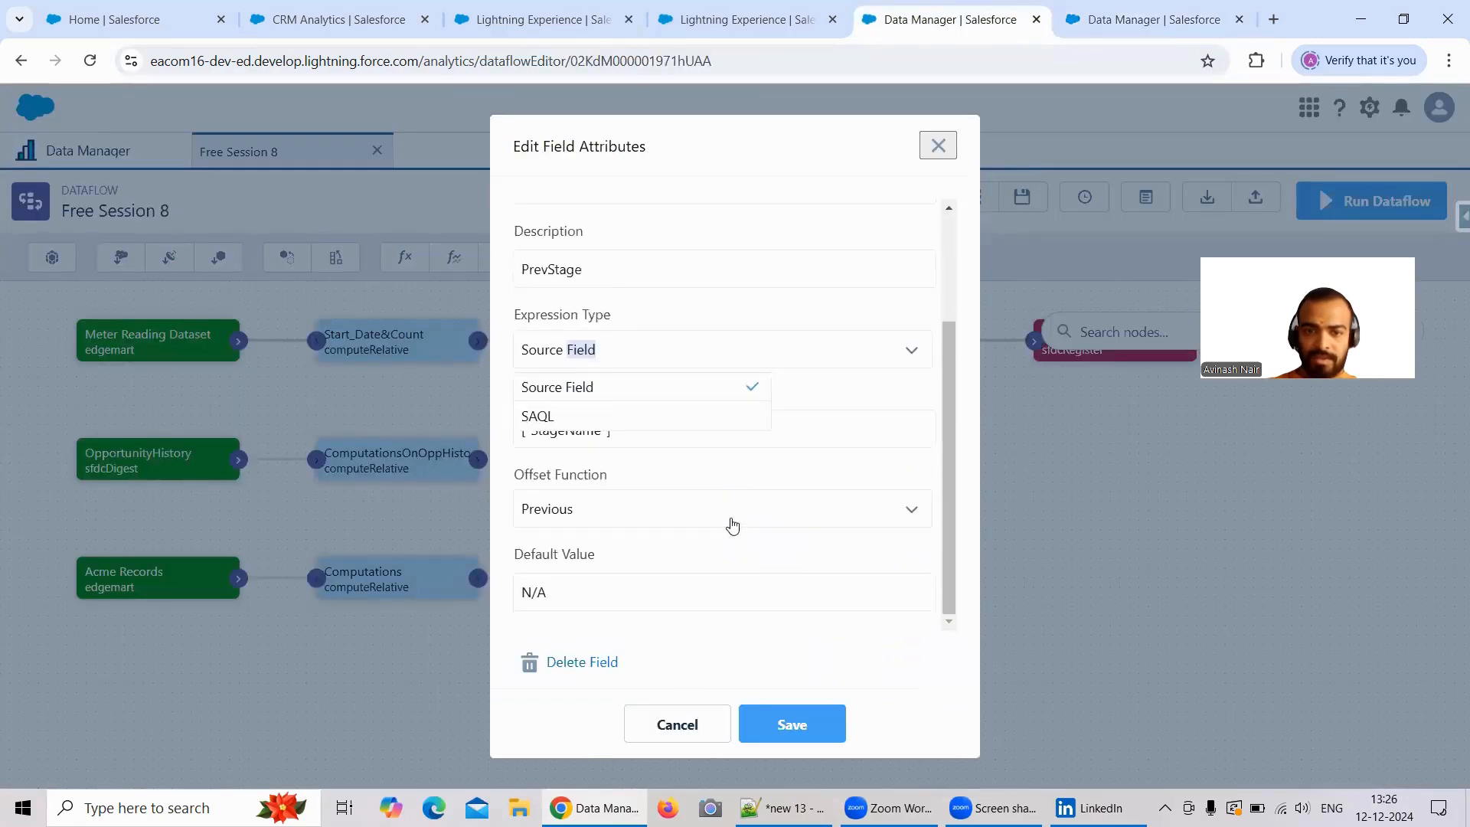
{"action": "left_click", "coordinate": [680, 724]}
{"action": "scroll", "coordinate": [667, 538], "scroll_direction": "down", "scroll_amount": 2}
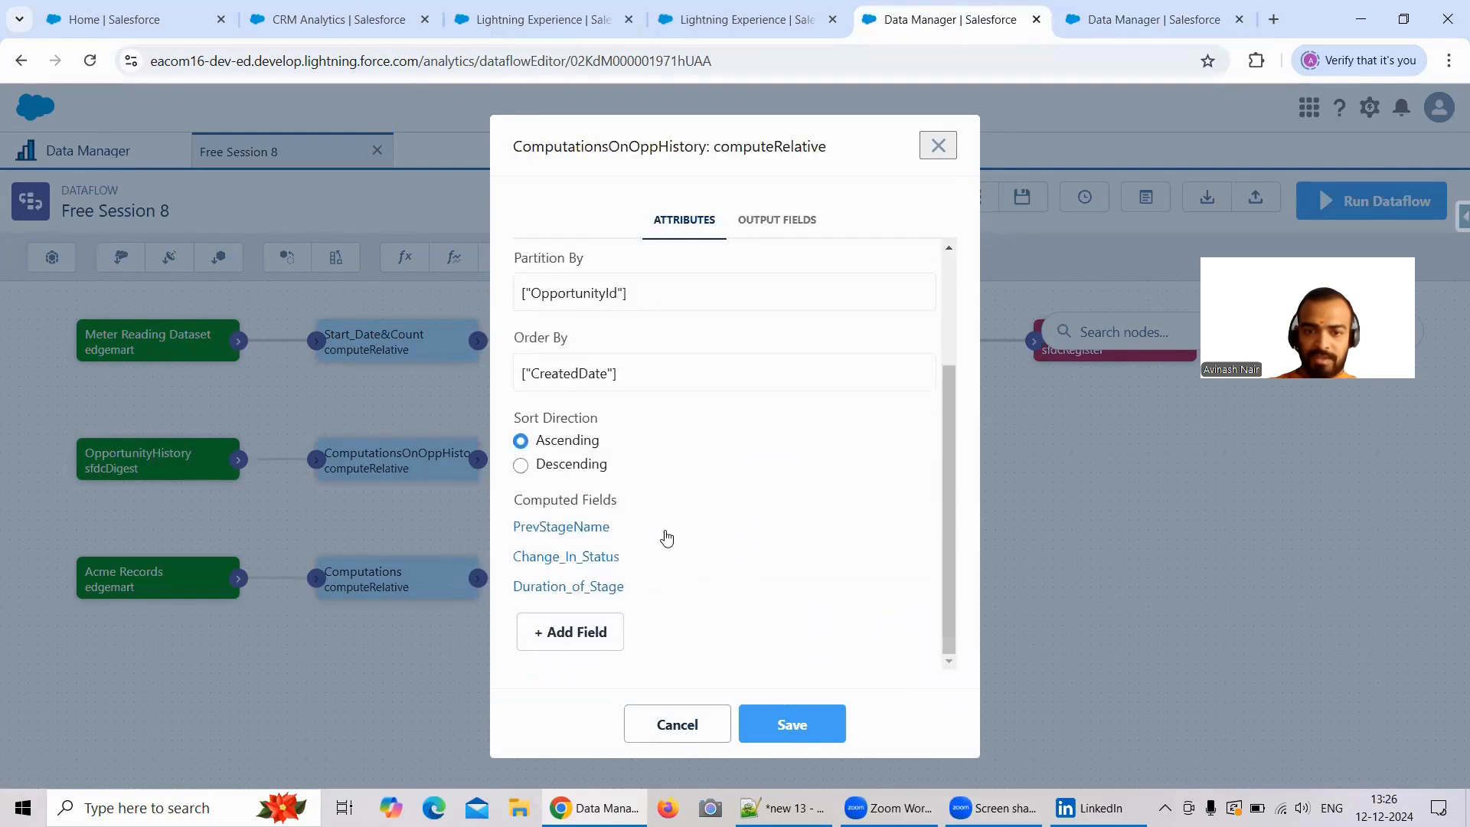
{"action": "left_click", "coordinate": [598, 570]}
{"action": "scroll", "coordinate": [705, 548], "scroll_direction": "down", "scroll_amount": 2}
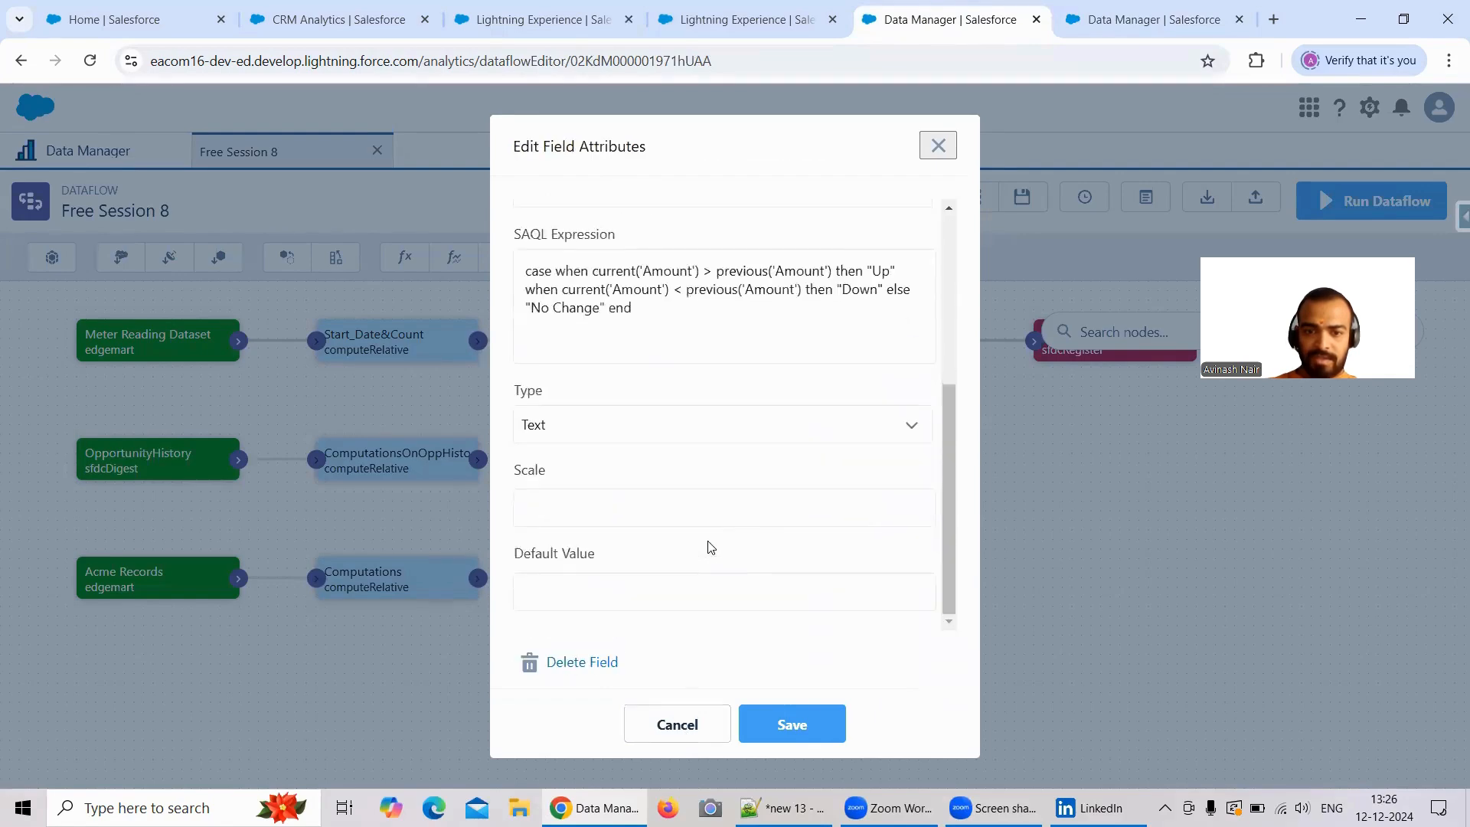
{"action": "left_click", "coordinate": [676, 724]}
{"action": "left_click", "coordinate": [679, 724]}
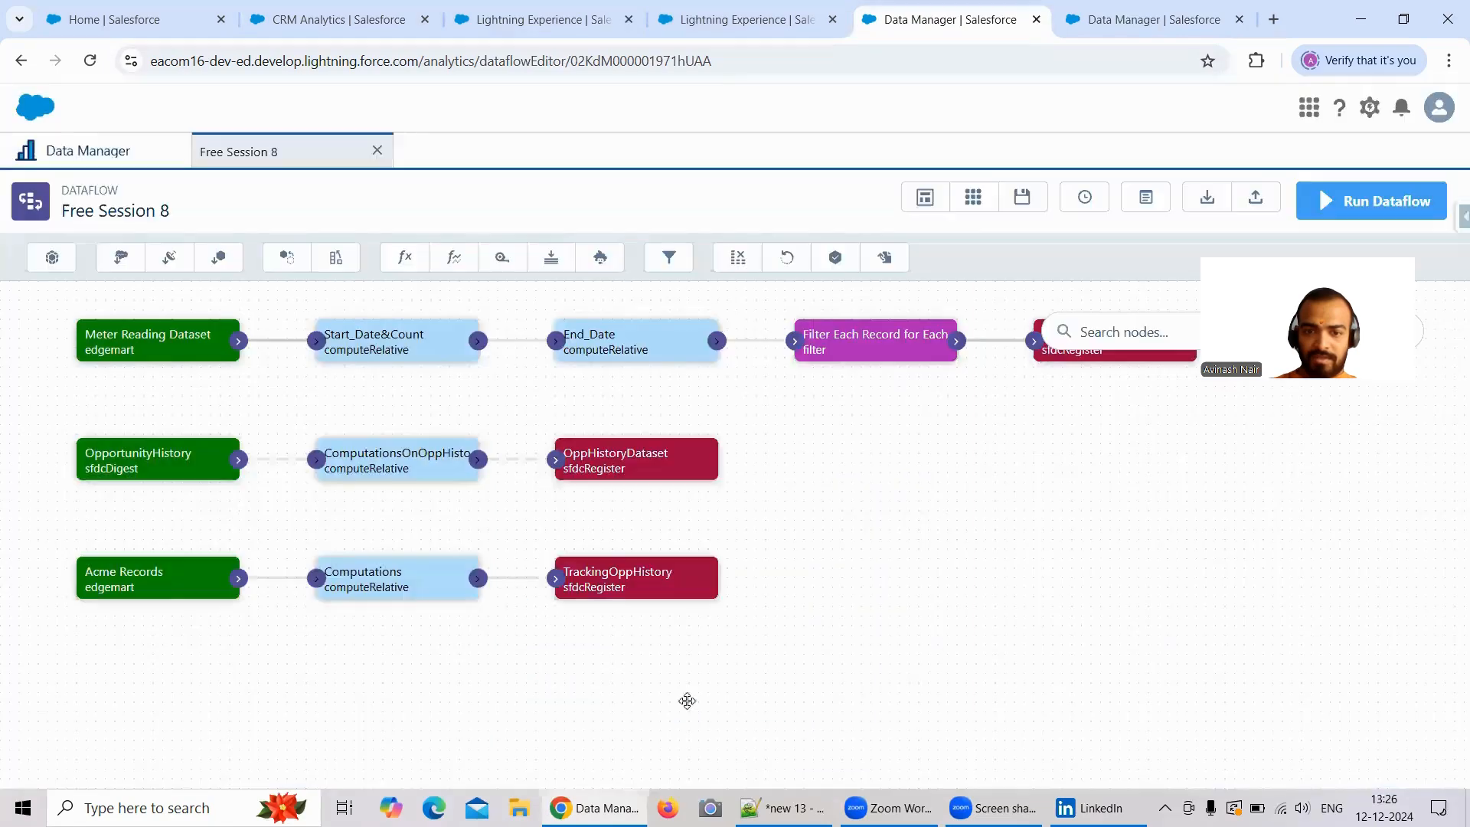
Return to the Free Session 12 recipe and review the Change_In_Status formula's expression, partition and order settings, leaving them unchanged
{"action": "left_click", "coordinate": [1089, 35]}
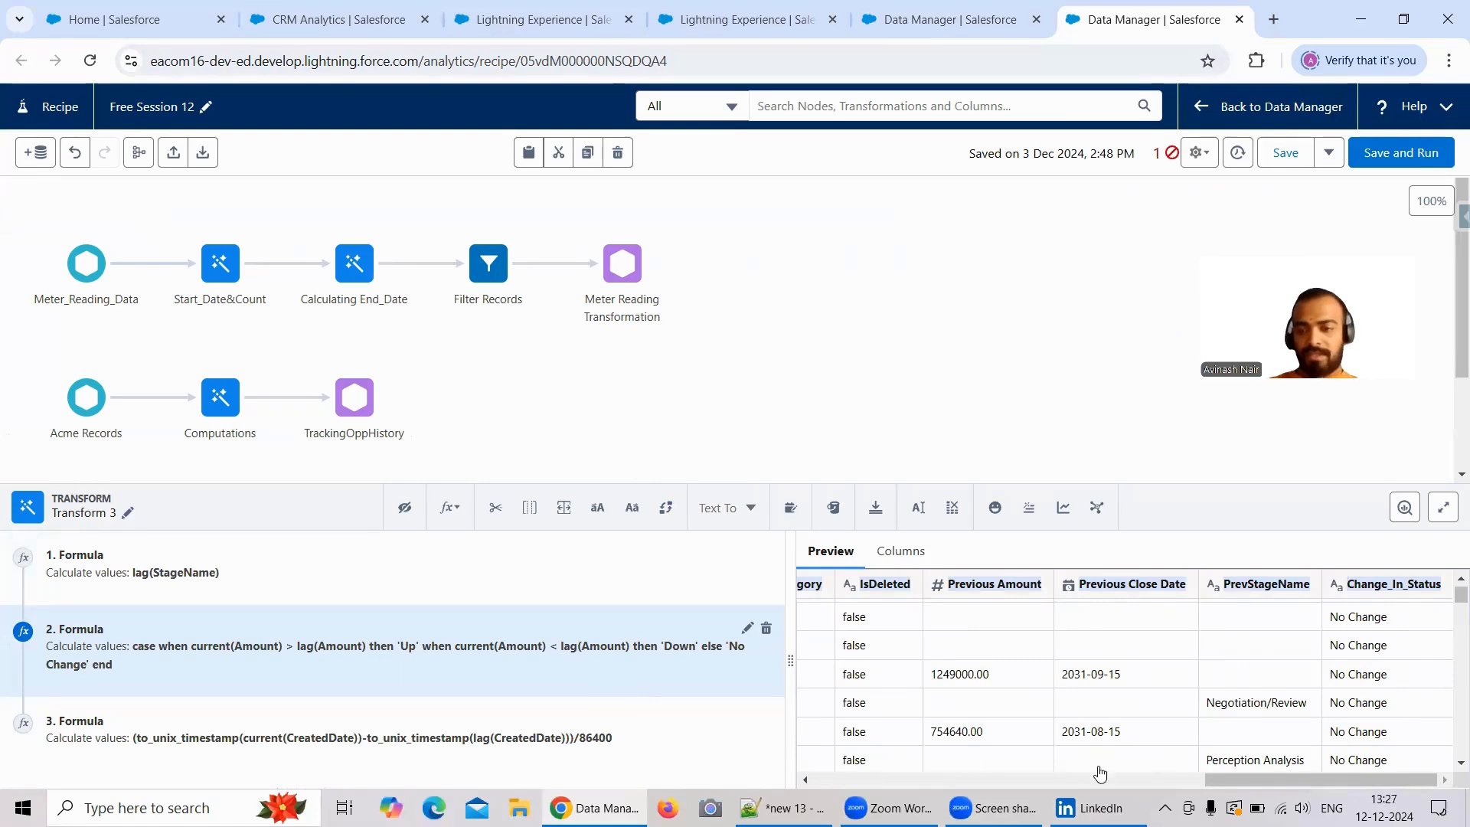
{"action": "left_click", "coordinate": [1091, 666]}
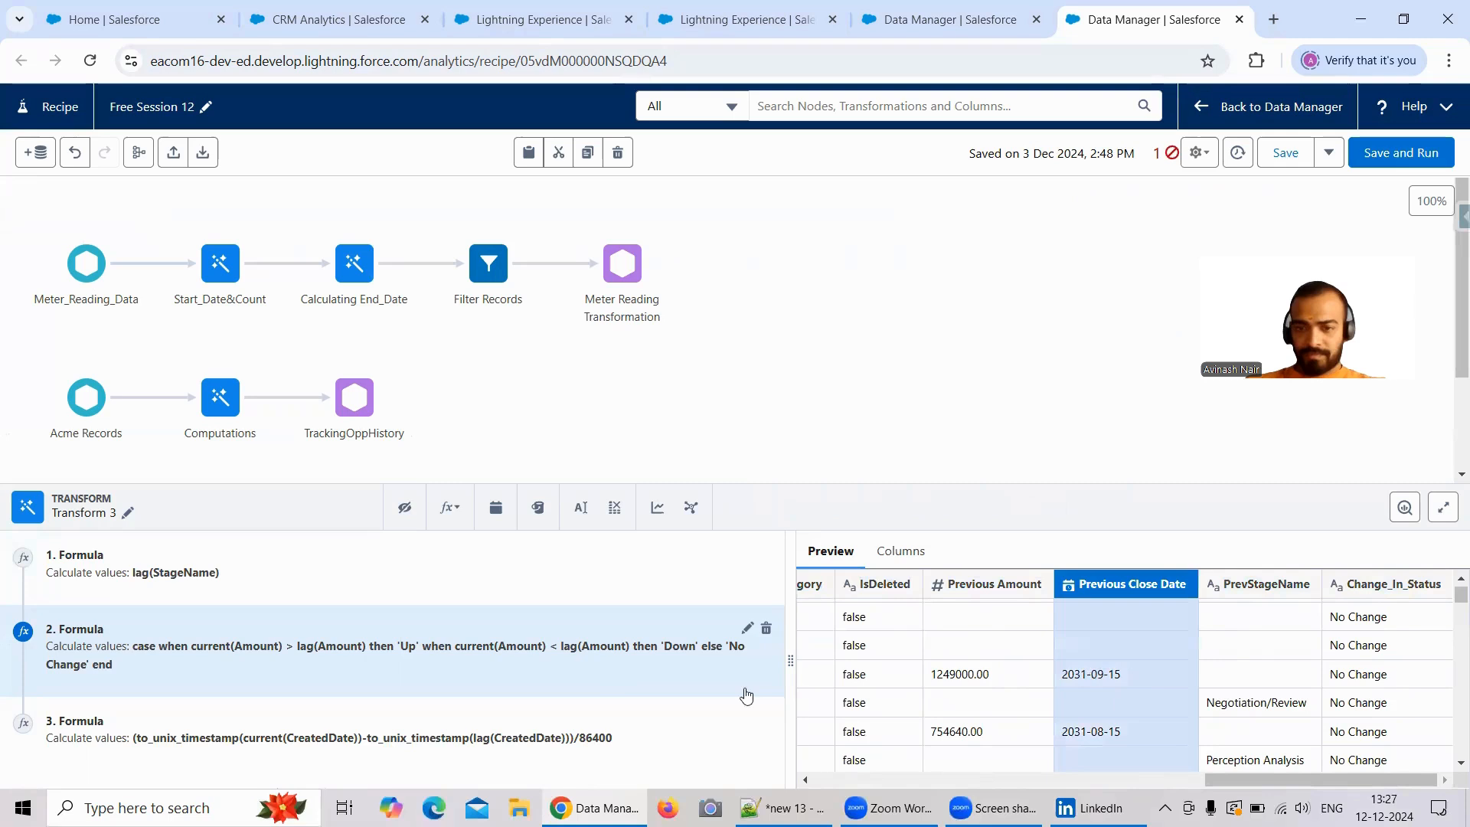
{"action": "left_click", "coordinate": [747, 628]}
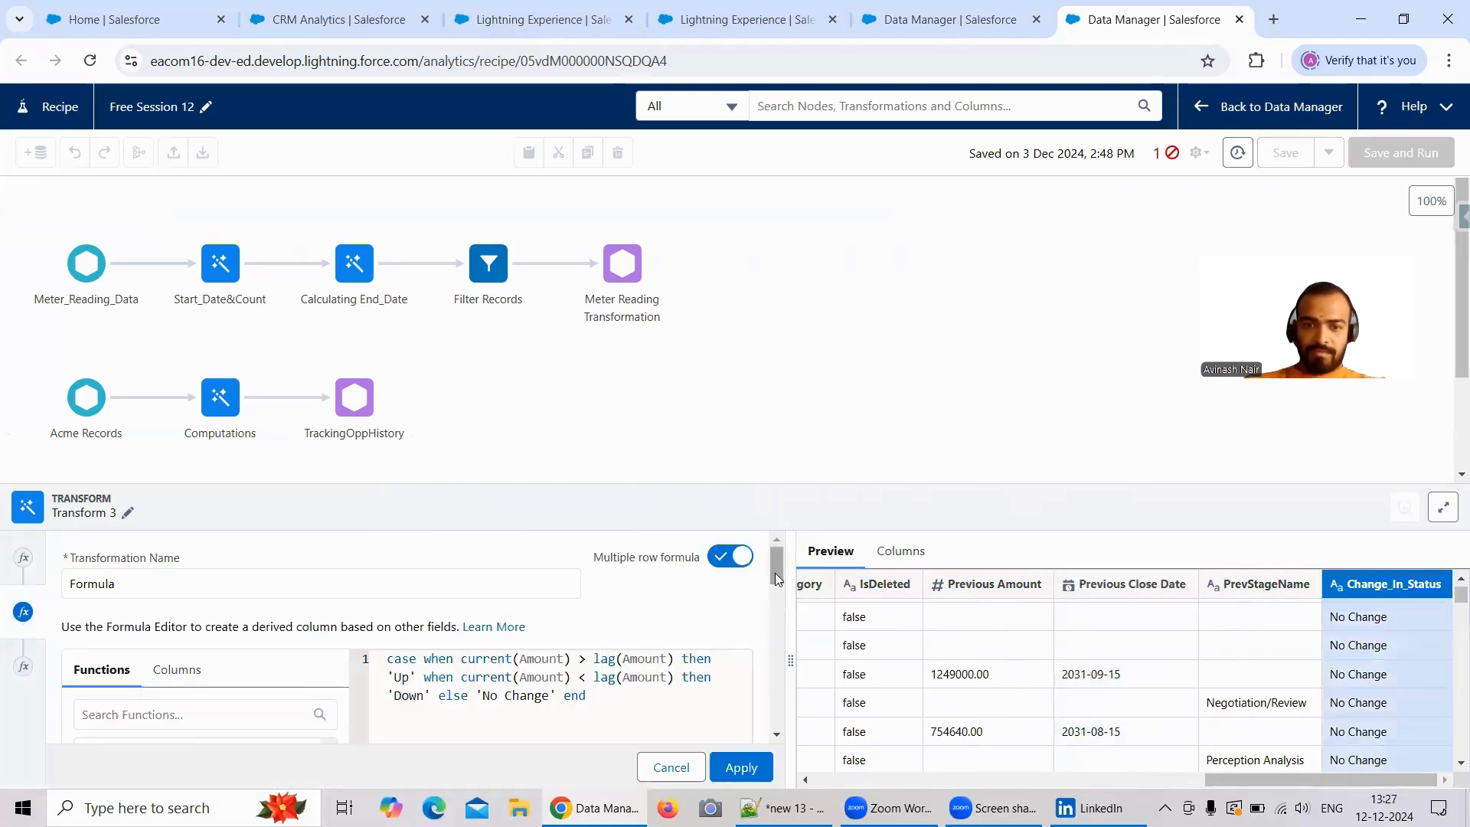
{"action": "left_click_drag", "start_coordinate": [777, 570], "coordinate": [778, 637]}
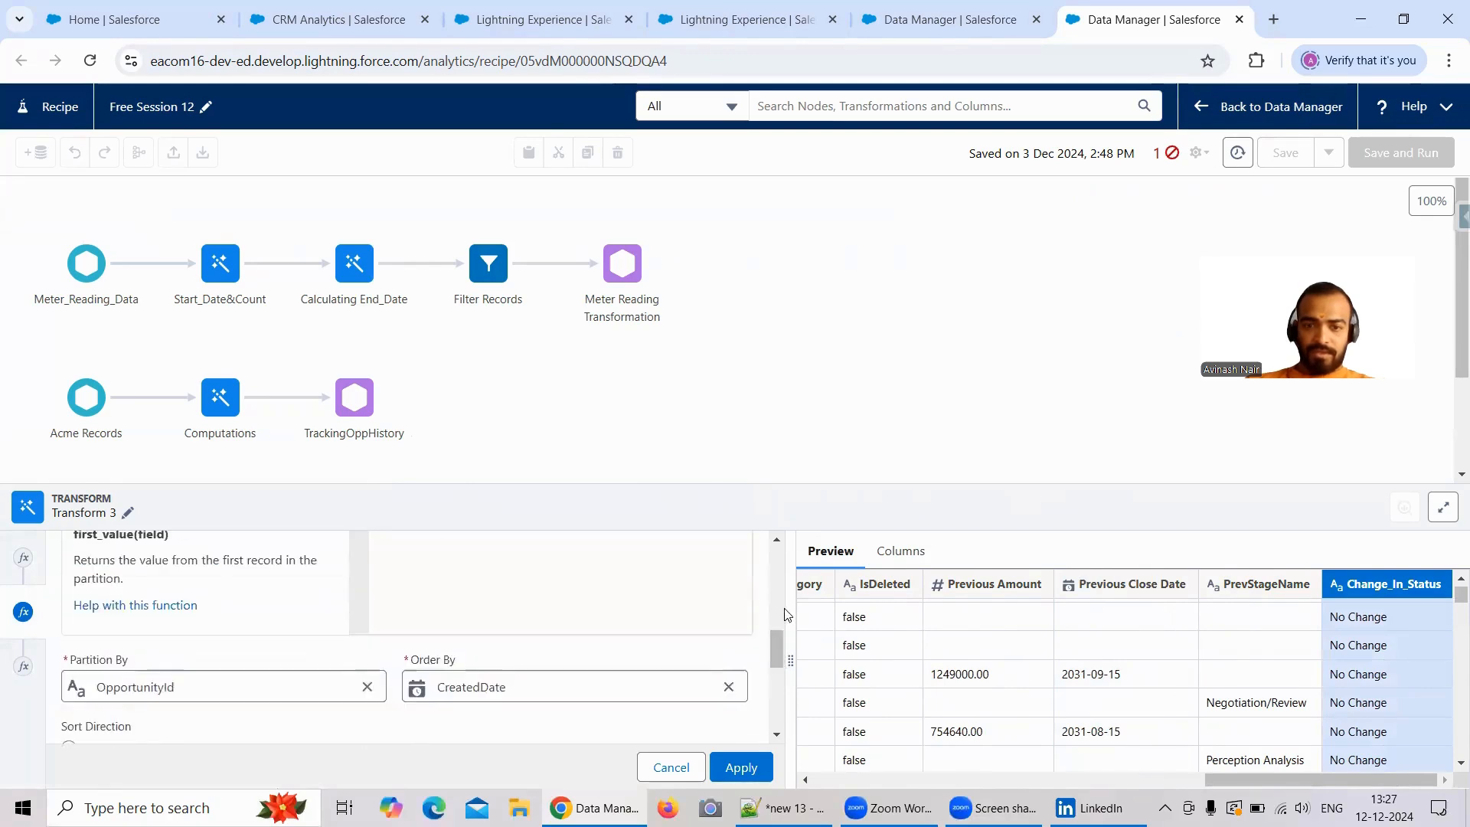
{"action": "left_click_drag", "start_coordinate": [788, 566], "coordinate": [1324, 654]}
{"action": "left_click_drag", "start_coordinate": [1041, 655], "coordinate": [738, 759]}
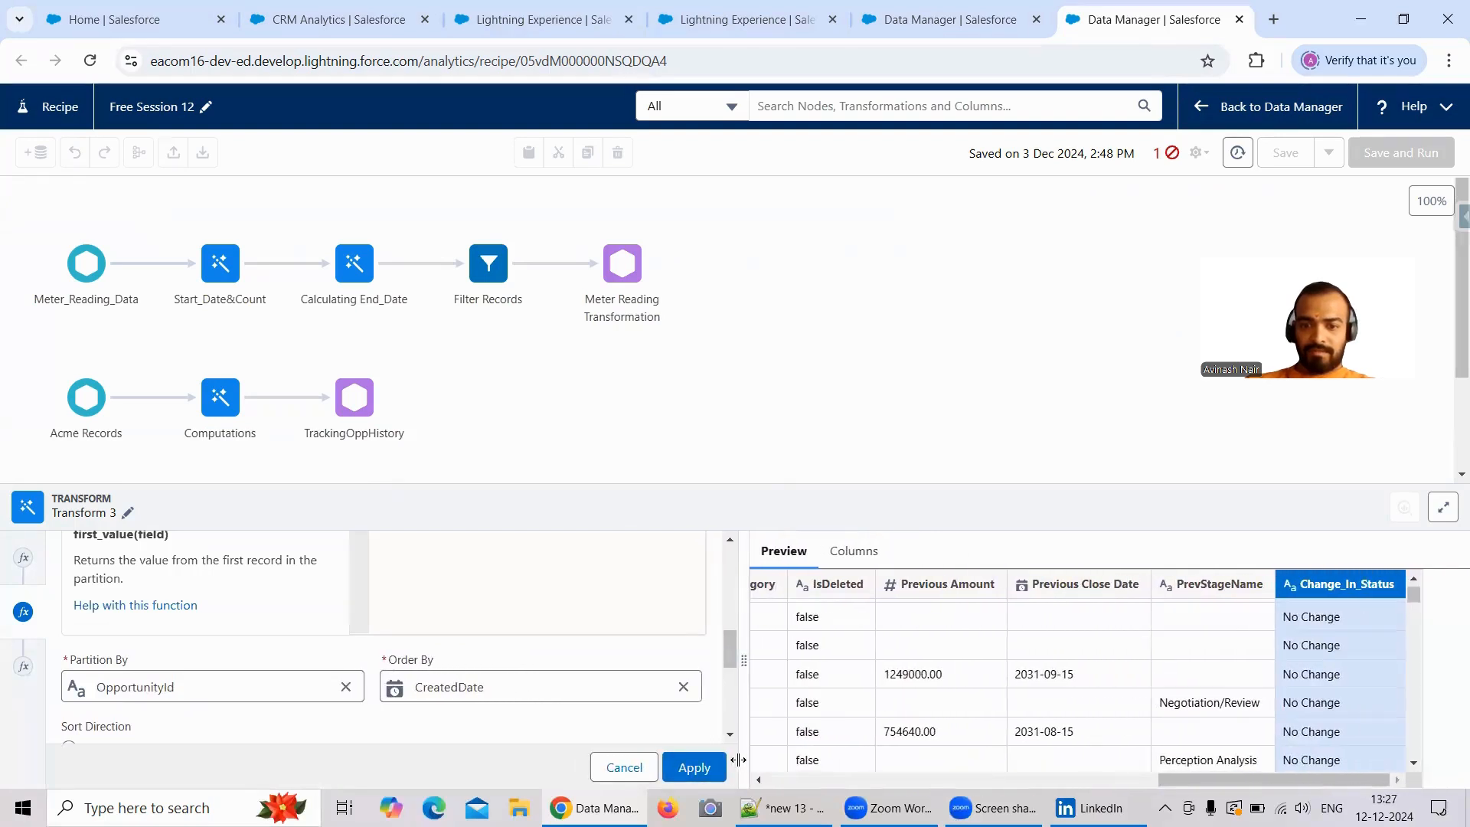
{"action": "left_click", "coordinate": [639, 767]}
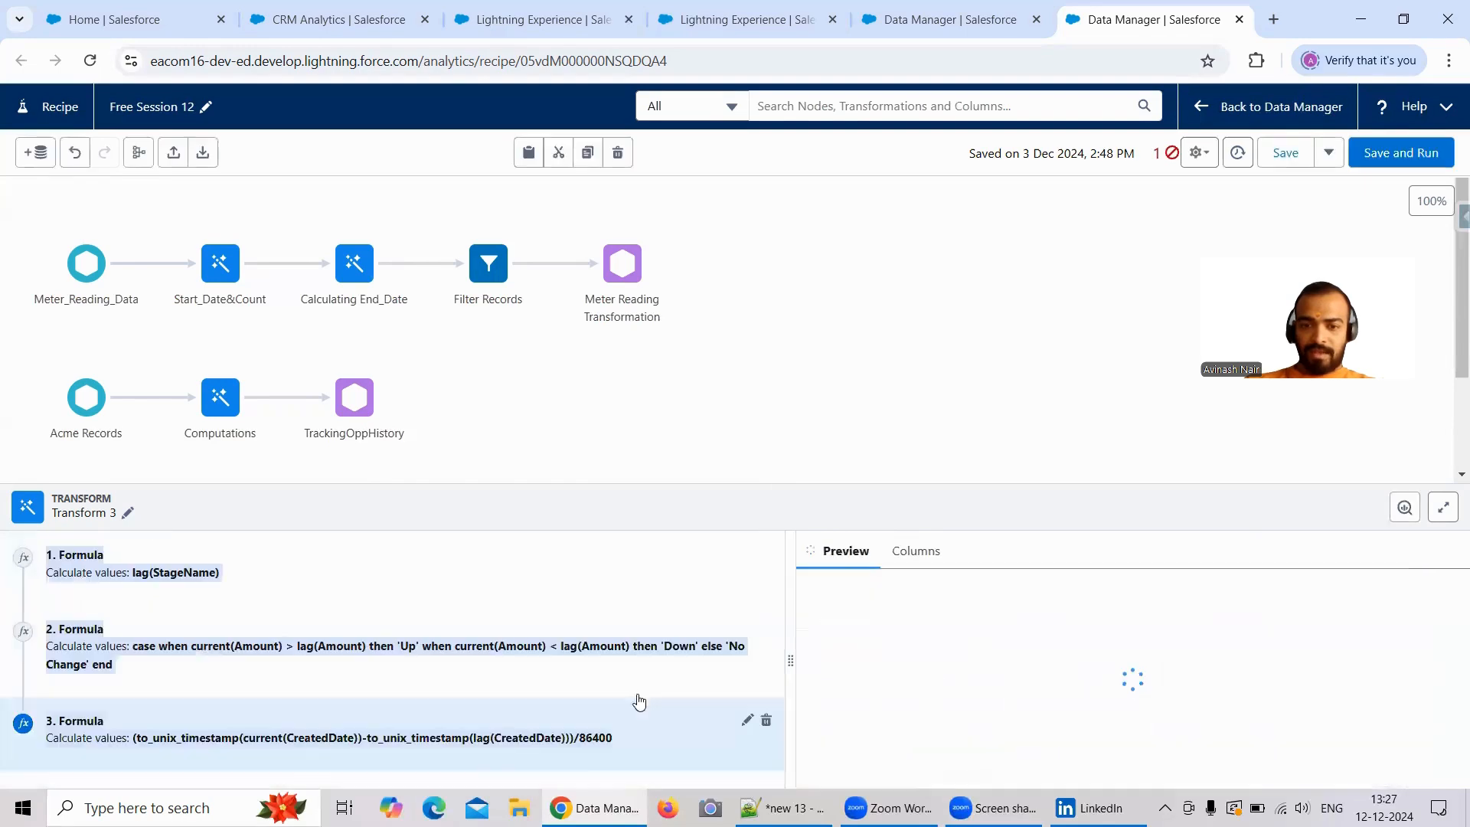
Open the third formula of Transform 3 for editing and examine the Duration_of_Stage values throughout the preview rows
{"action": "left_click", "coordinate": [747, 720]}
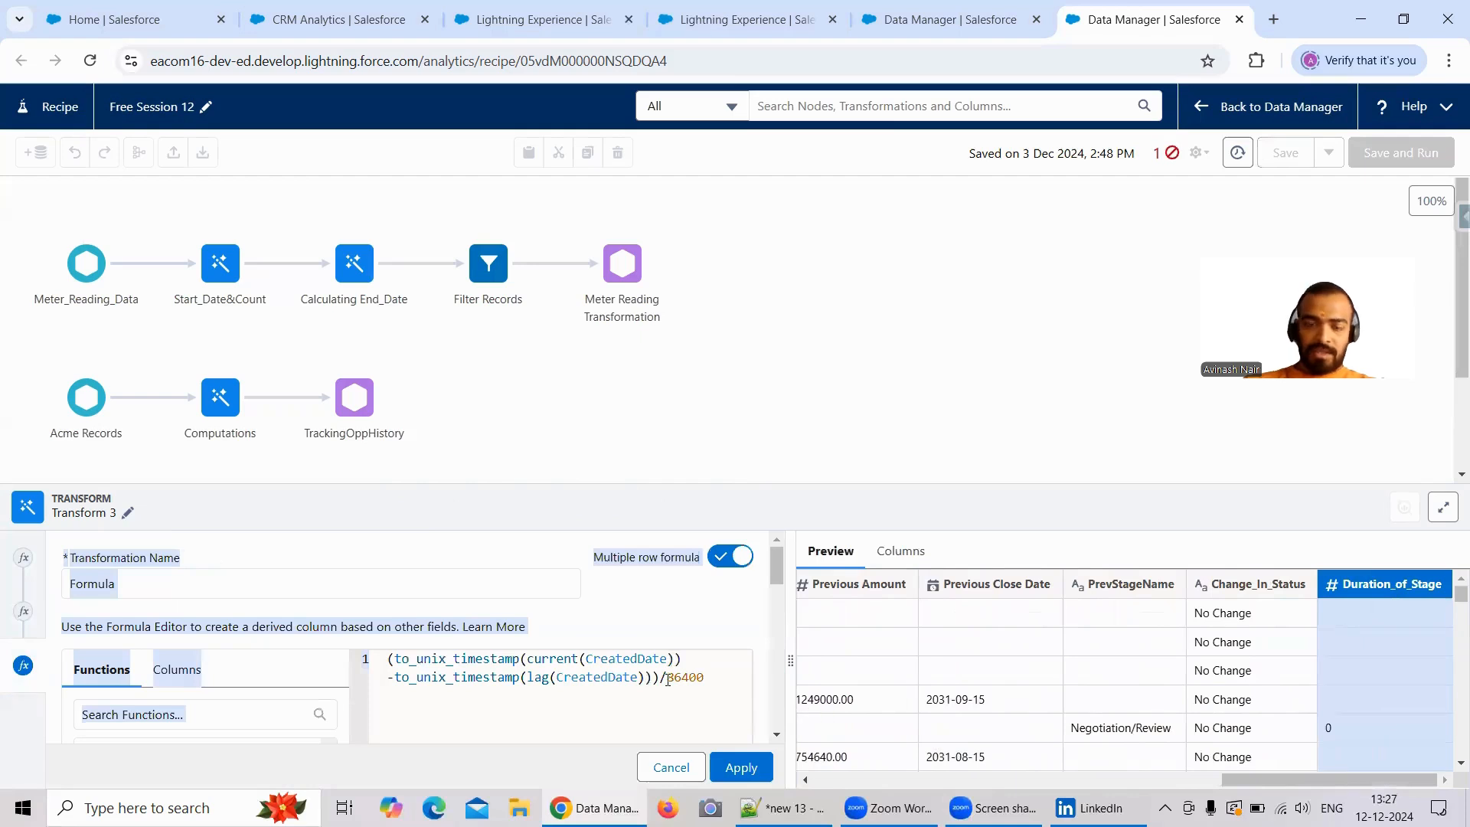
{"action": "scroll", "coordinate": [1381, 649], "scroll_direction": "down", "scroll_amount": 5}
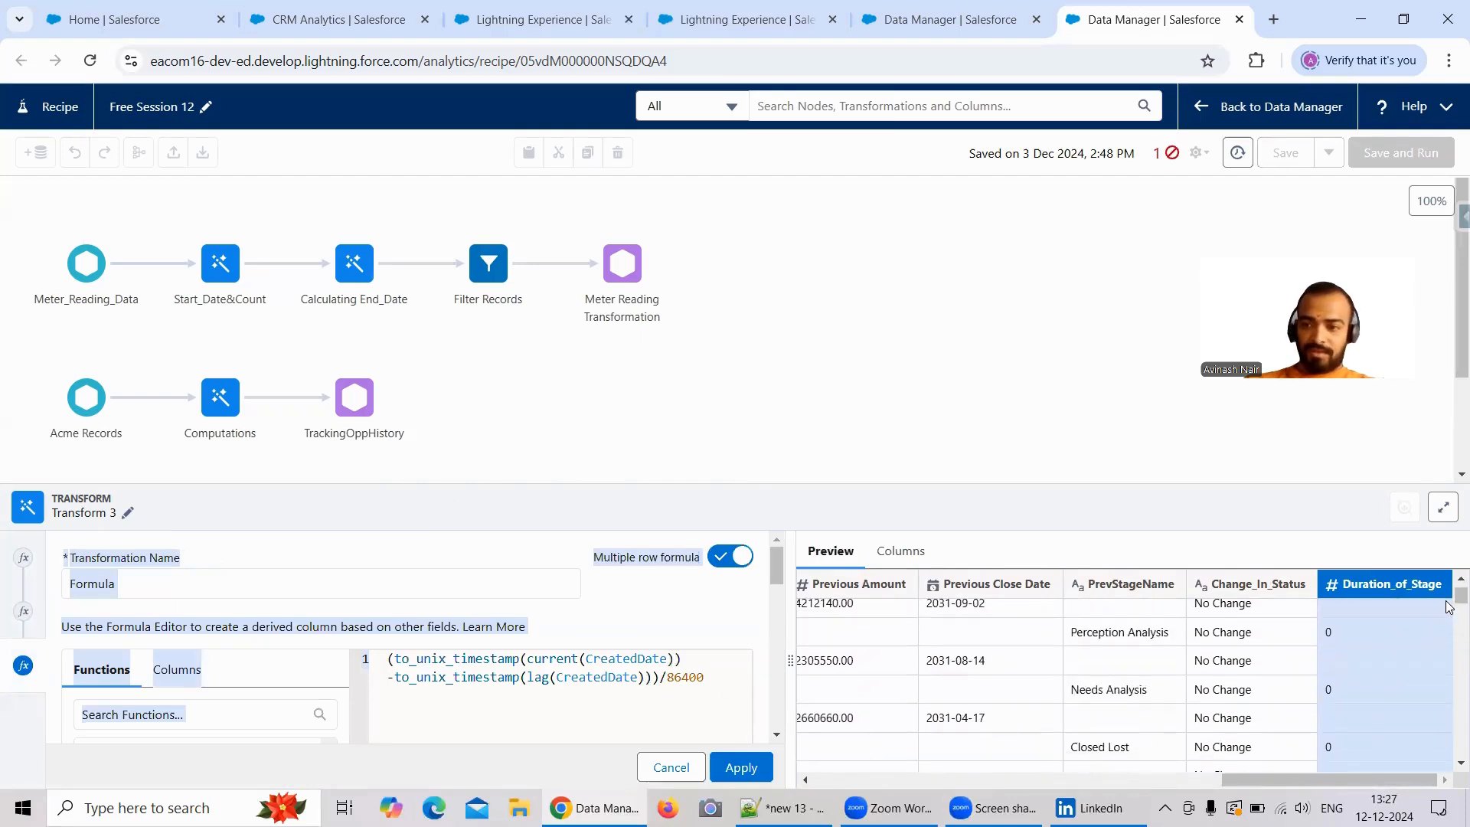
{"action": "scroll", "coordinate": [1448, 672], "scroll_direction": "down", "scroll_amount": 3}
{"action": "left_click", "coordinate": [1448, 672]}
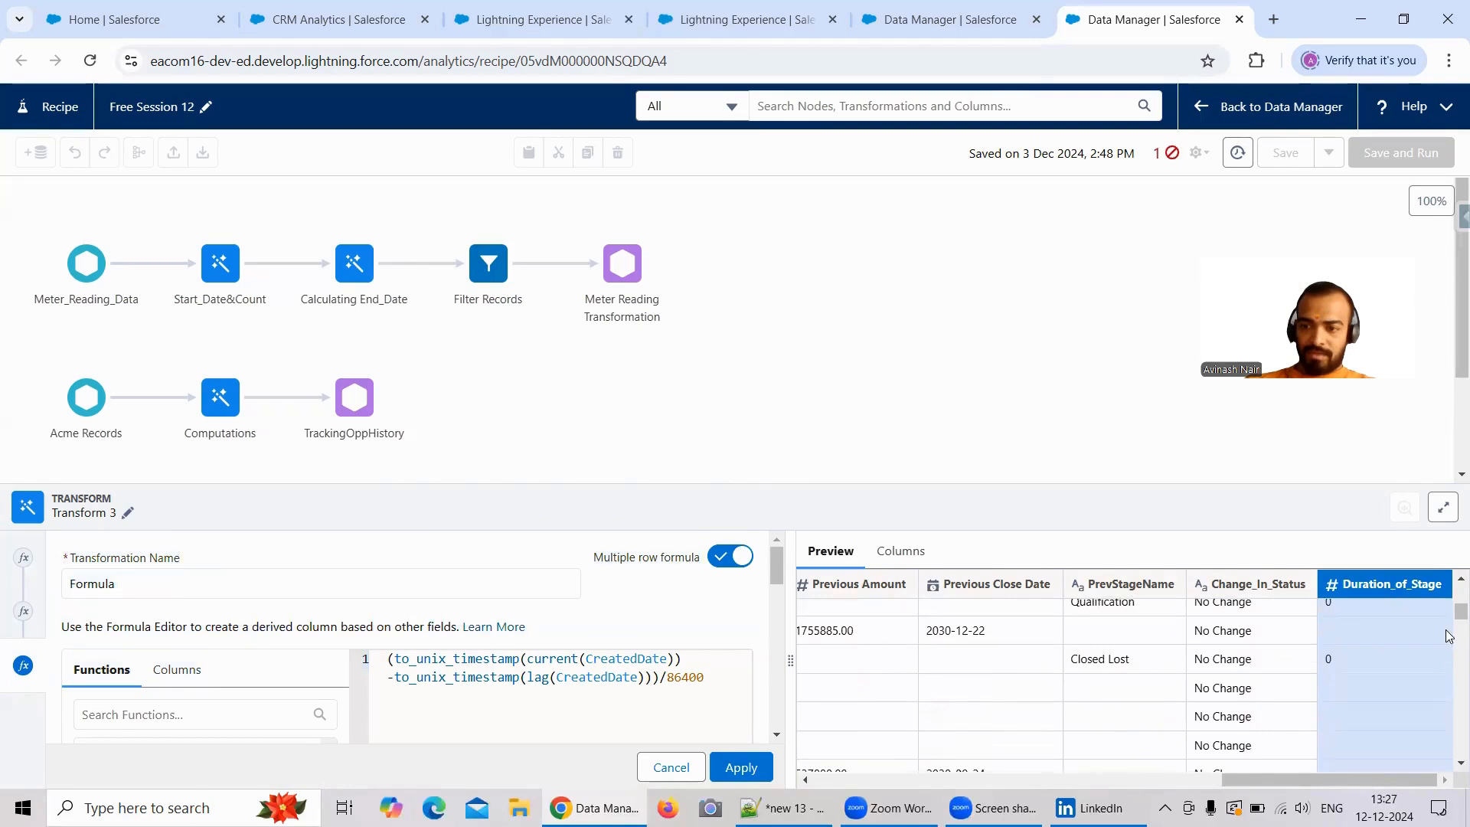
{"action": "scroll", "coordinate": [1448, 647], "scroll_direction": "down", "scroll_amount": 10}
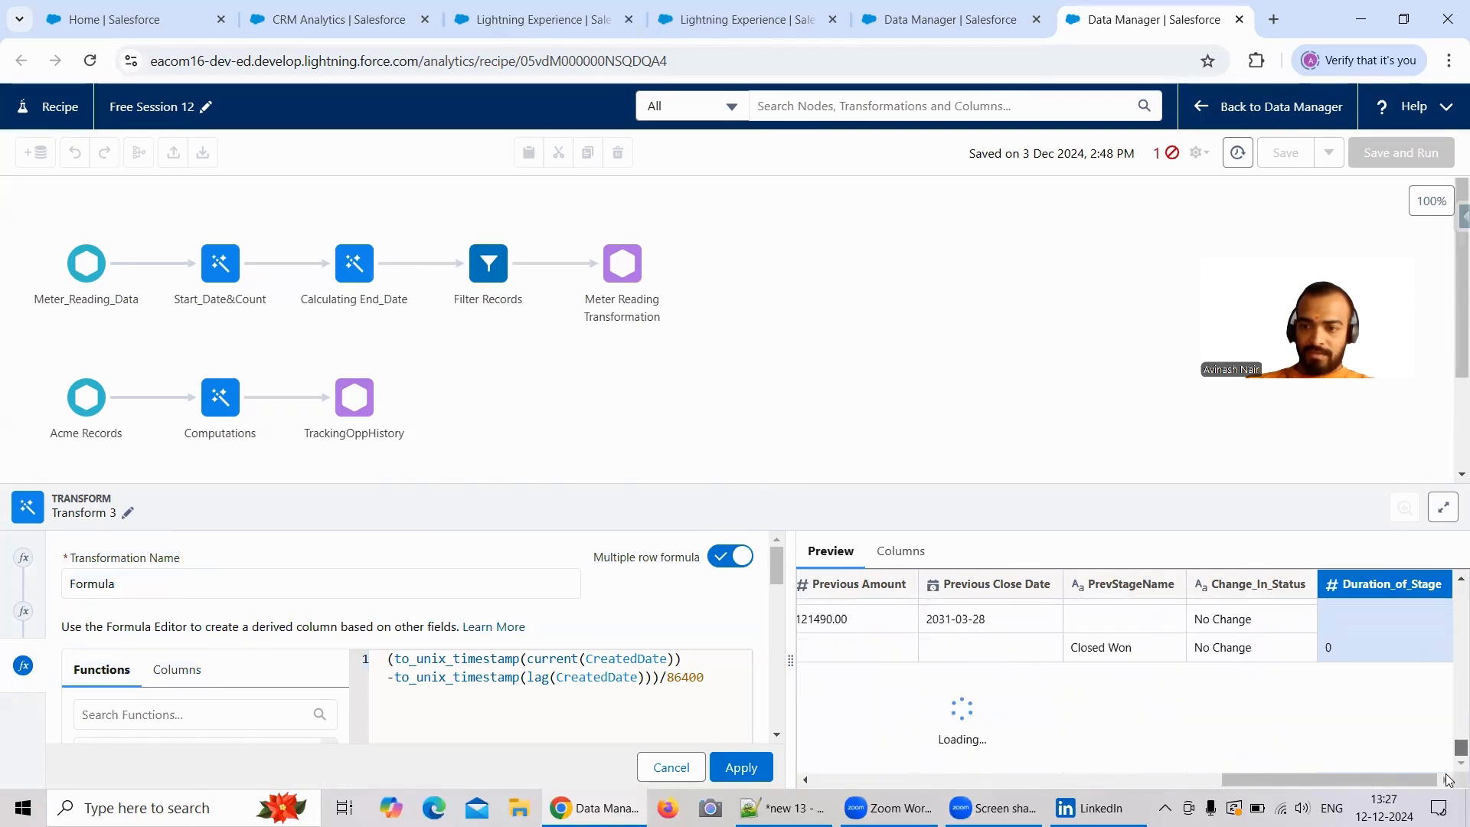
{"action": "scroll", "coordinate": [1449, 754], "scroll_direction": "down", "scroll_amount": 8}
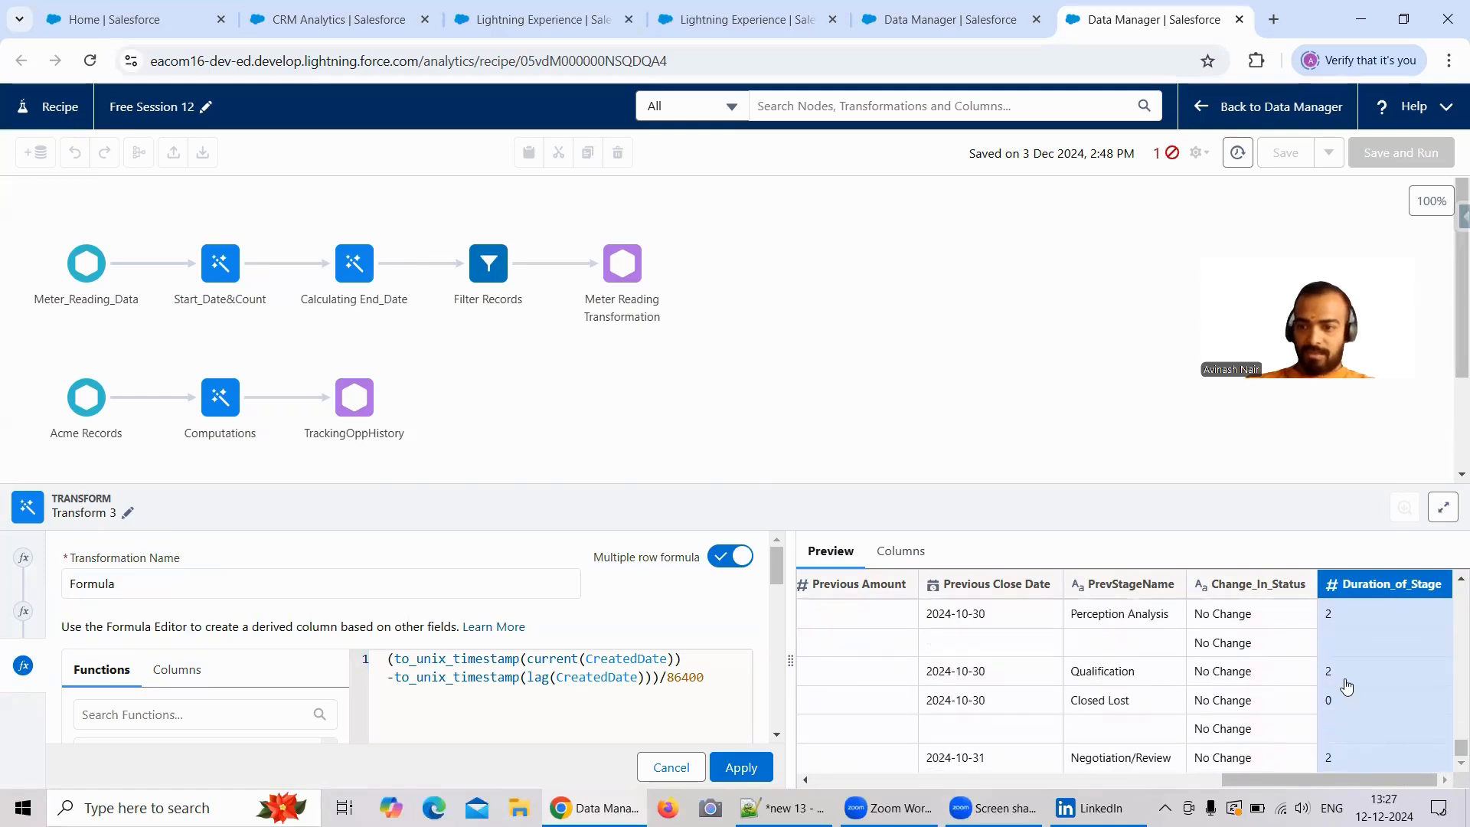
{"action": "scroll", "coordinate": [1345, 685], "scroll_direction": "up", "scroll_amount": 3}
{"action": "scroll", "coordinate": [1347, 687], "scroll_direction": "up", "scroll_amount": 5}
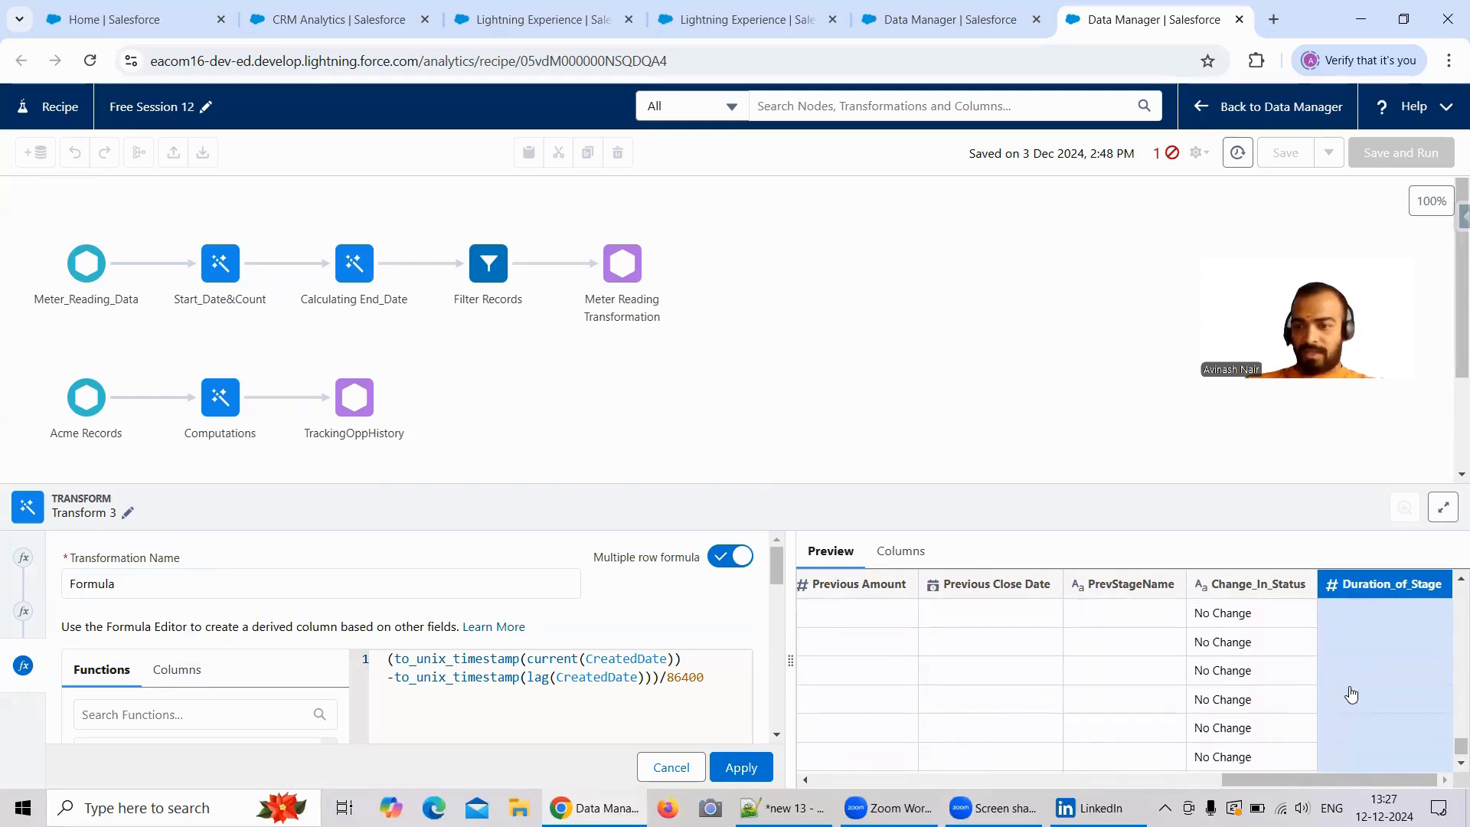
{"action": "scroll", "coordinate": [1377, 679], "scroll_direction": "up", "scroll_amount": 5}
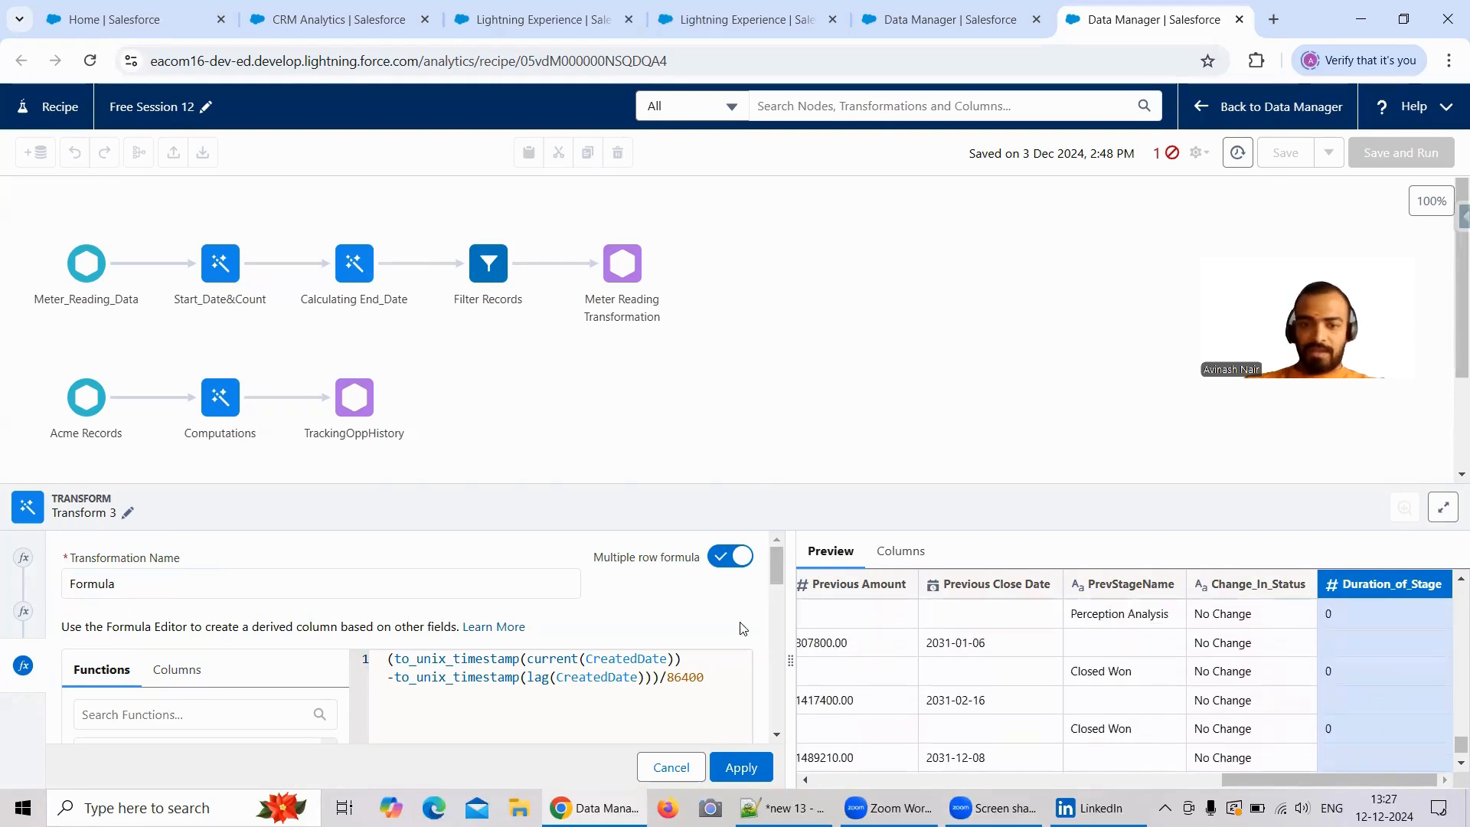
Wrap the Duration_of_Stage expression in round(…, 0) around the timestamp difference divided by 86400, and apply the formula
{"action": "double_click", "coordinate": [414, 660]}
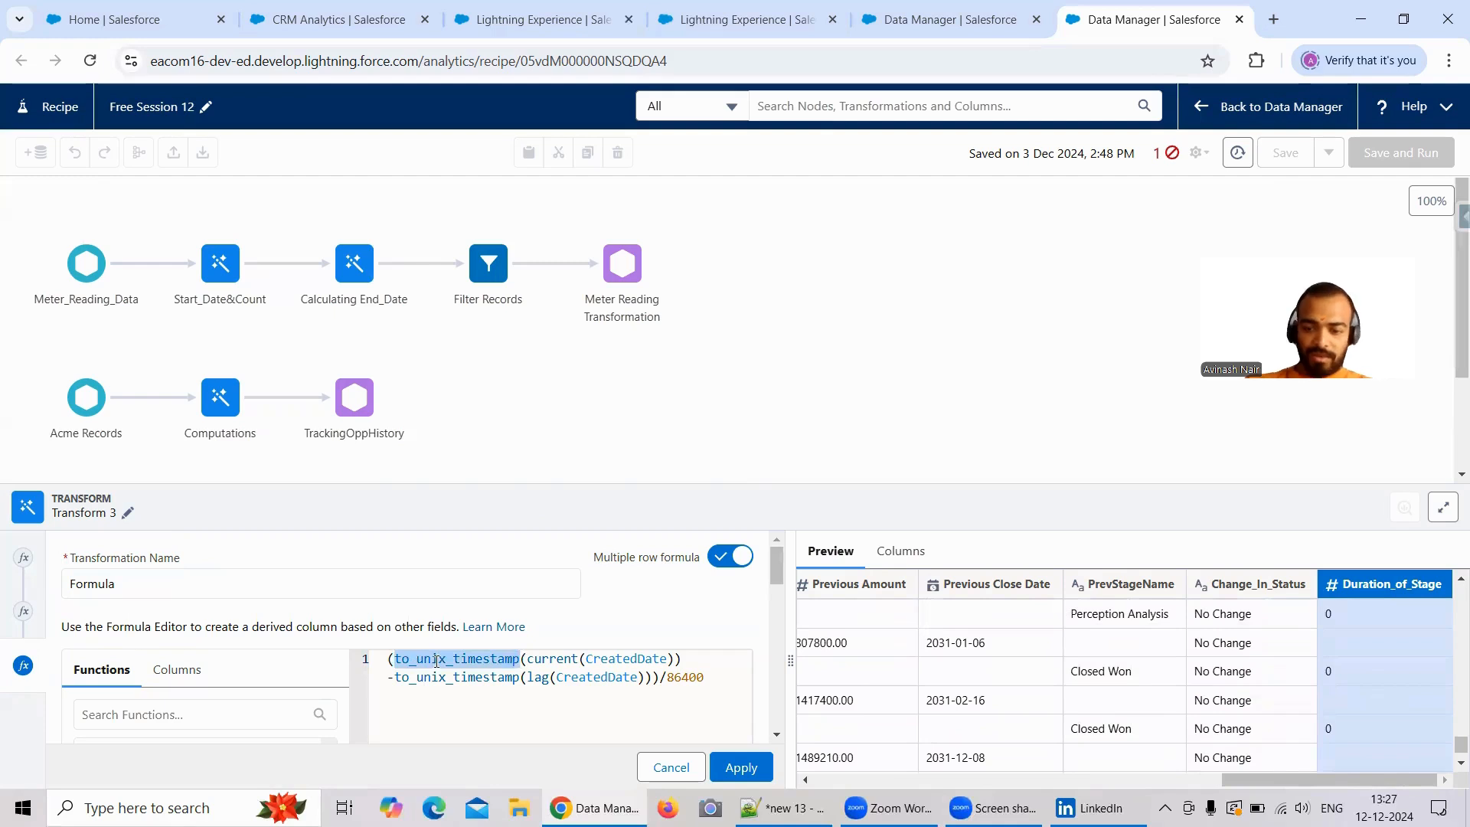
{"action": "key", "text": "Home"}
{"action": "type", "text": "round"}
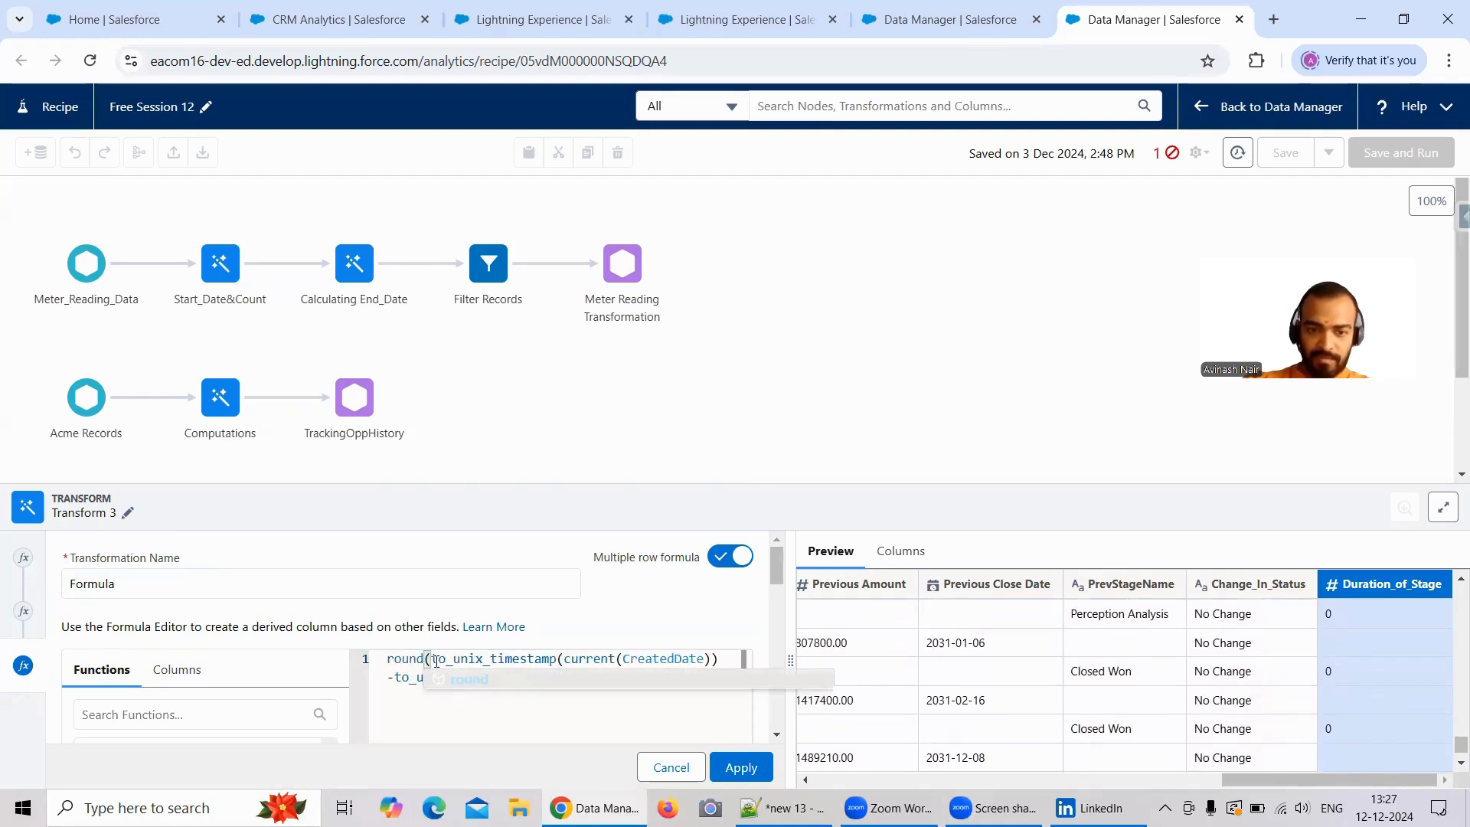
{"action": "type", "text": "("}
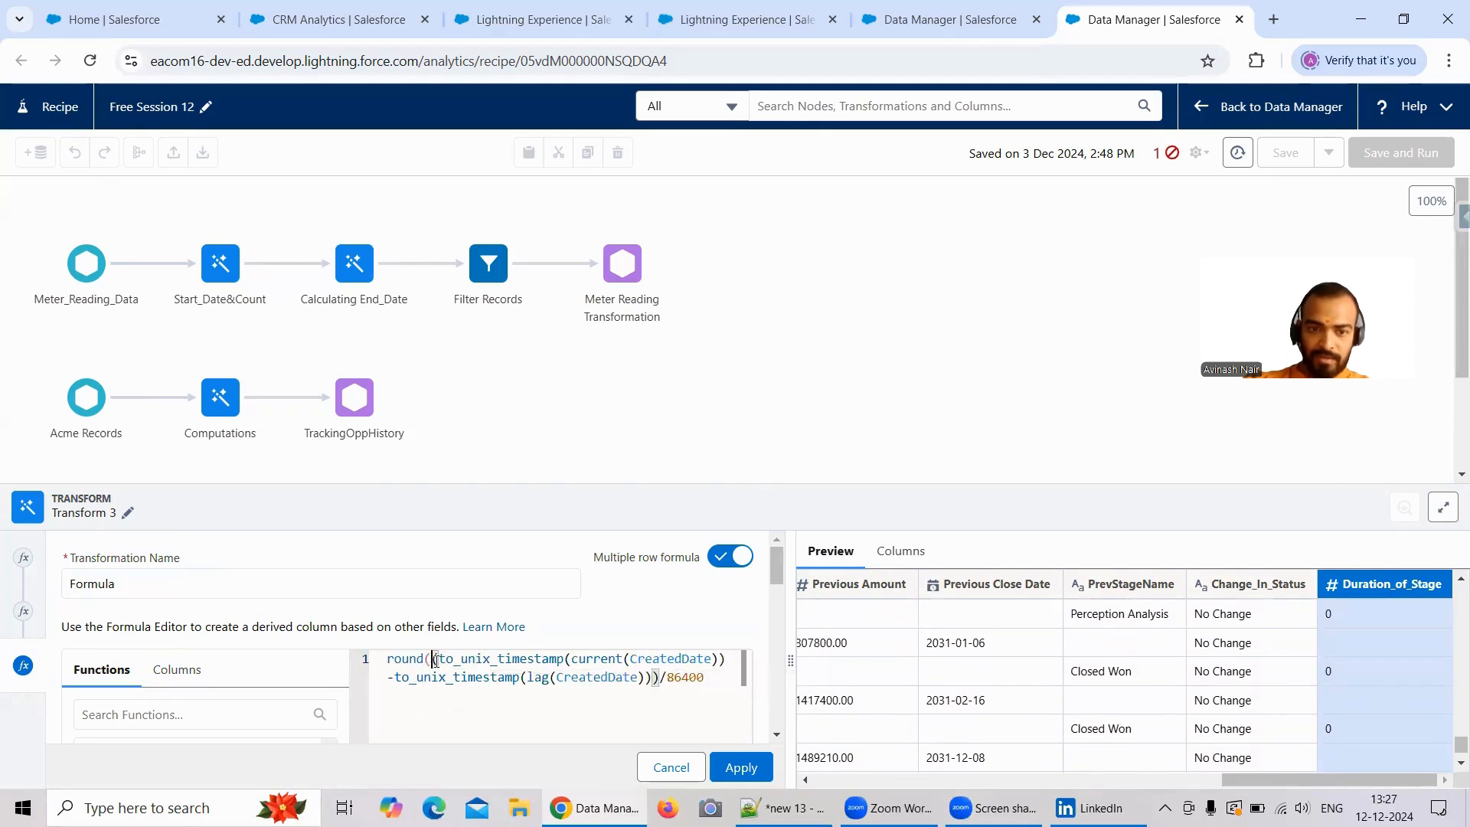
{"action": "double_click", "coordinate": [718, 676]}
{"action": "type", "text": ","}
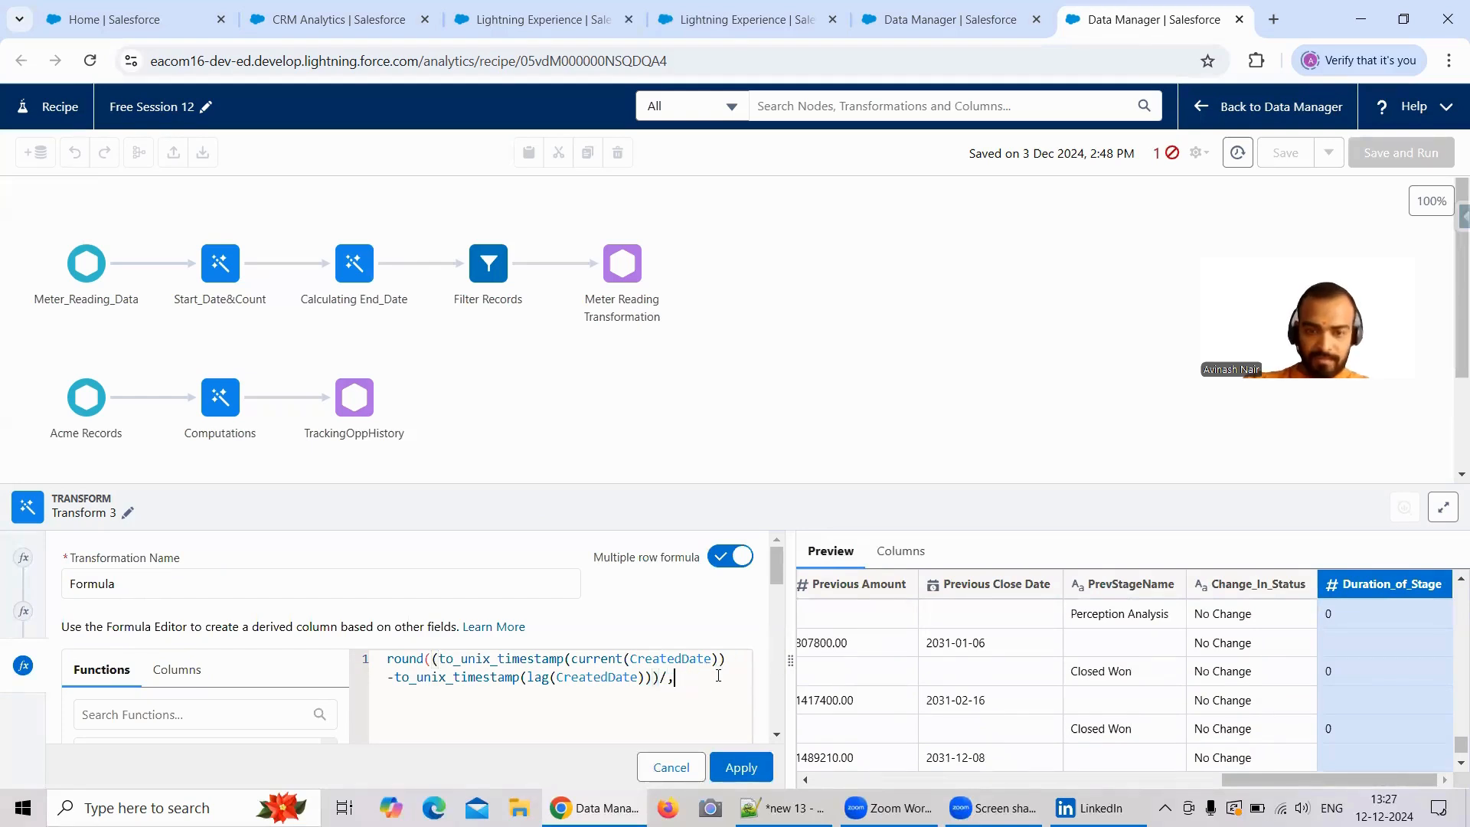
{"action": "key", "text": "ctrl+z"}
{"action": "left_click", "coordinate": [718, 676]}
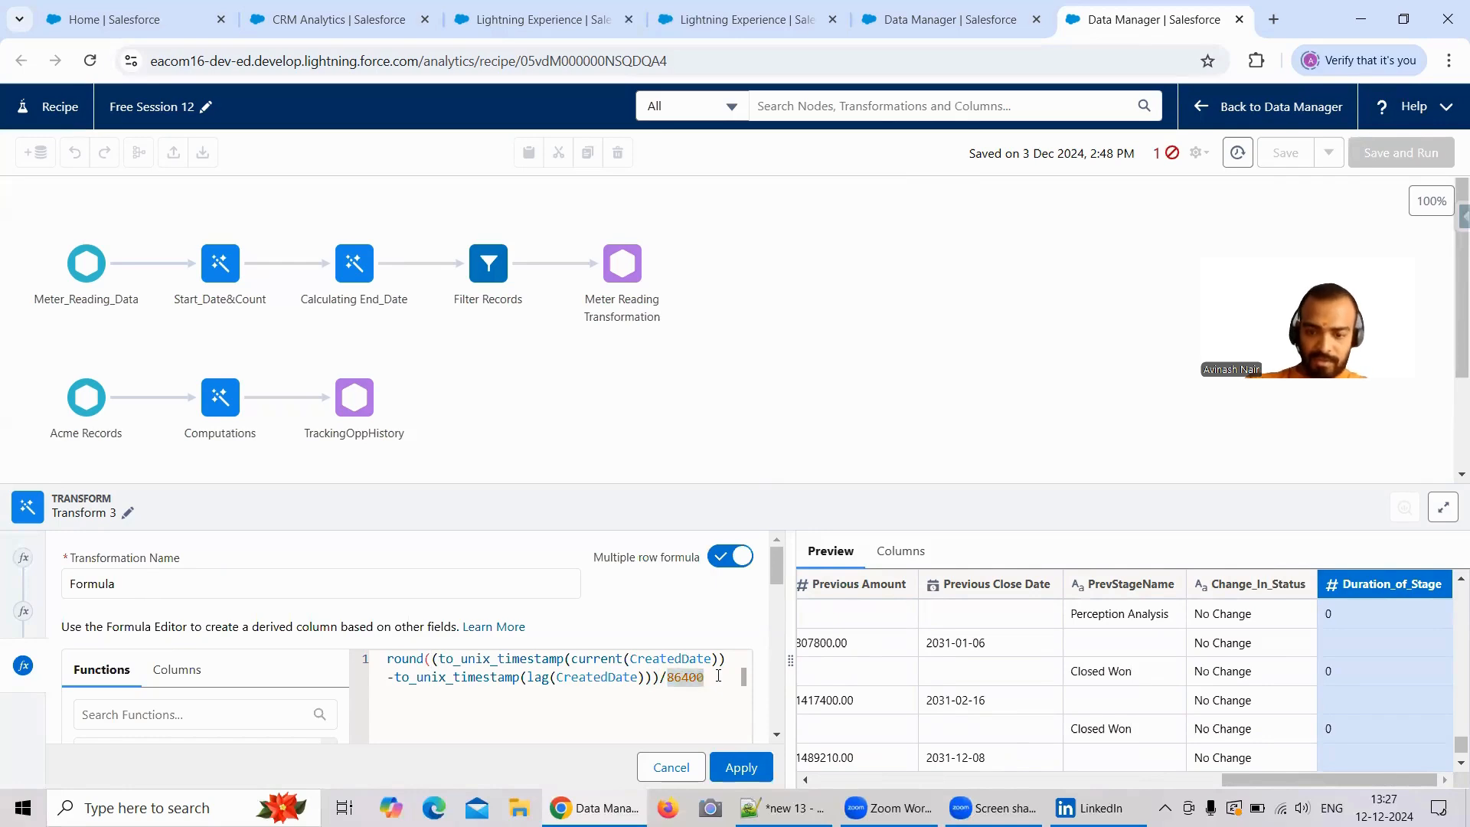
{"action": "type", "text": ", 0)"}
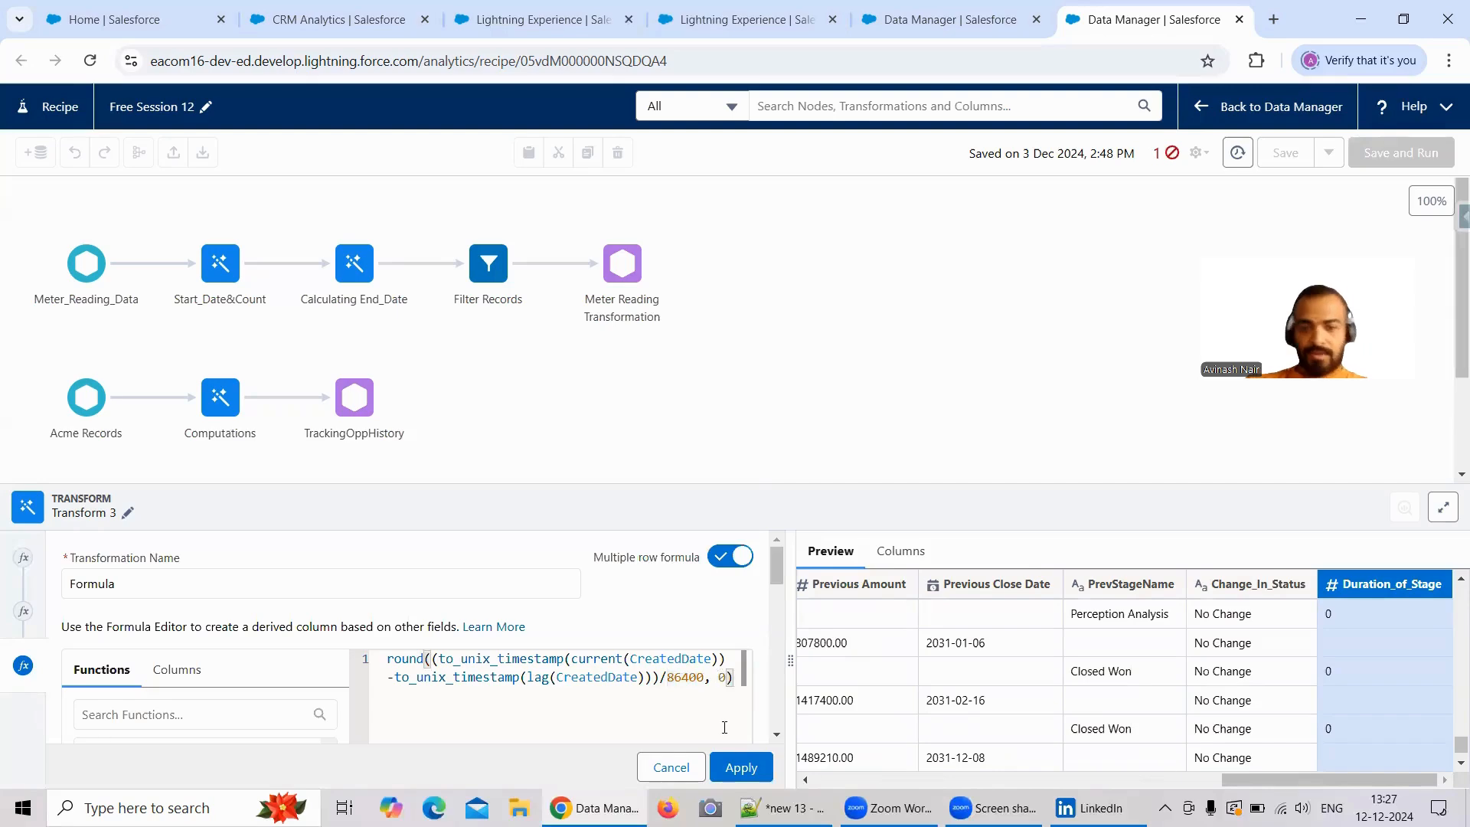
{"action": "left_click", "coordinate": [743, 767]}
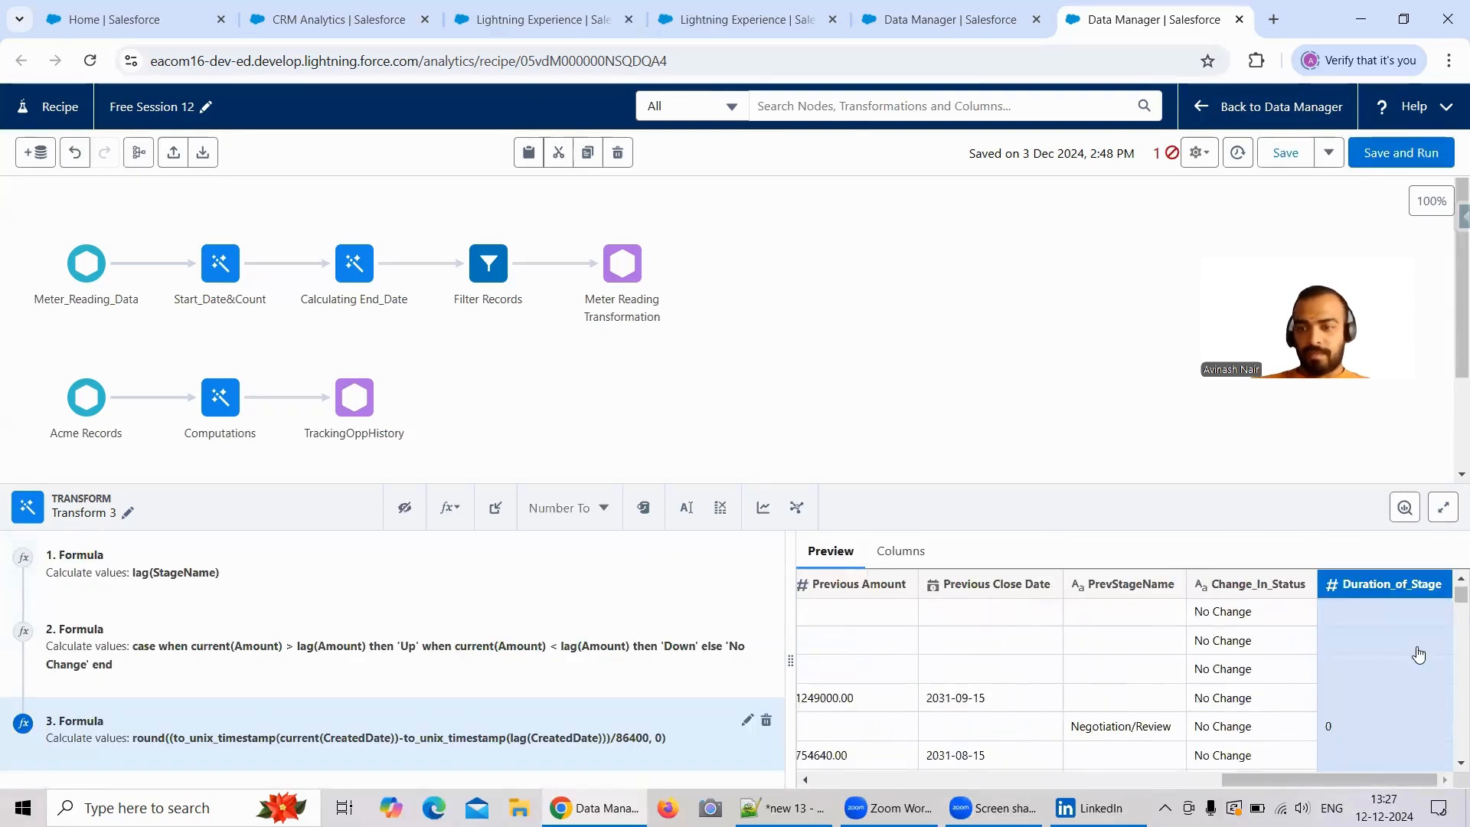
Examine the rounded Duration_of_Stage values down the preview rows alongside PrevStageName and Change_In_Status
{"action": "scroll", "coordinate": [1418, 654], "scroll_direction": "down", "scroll_amount": 10}
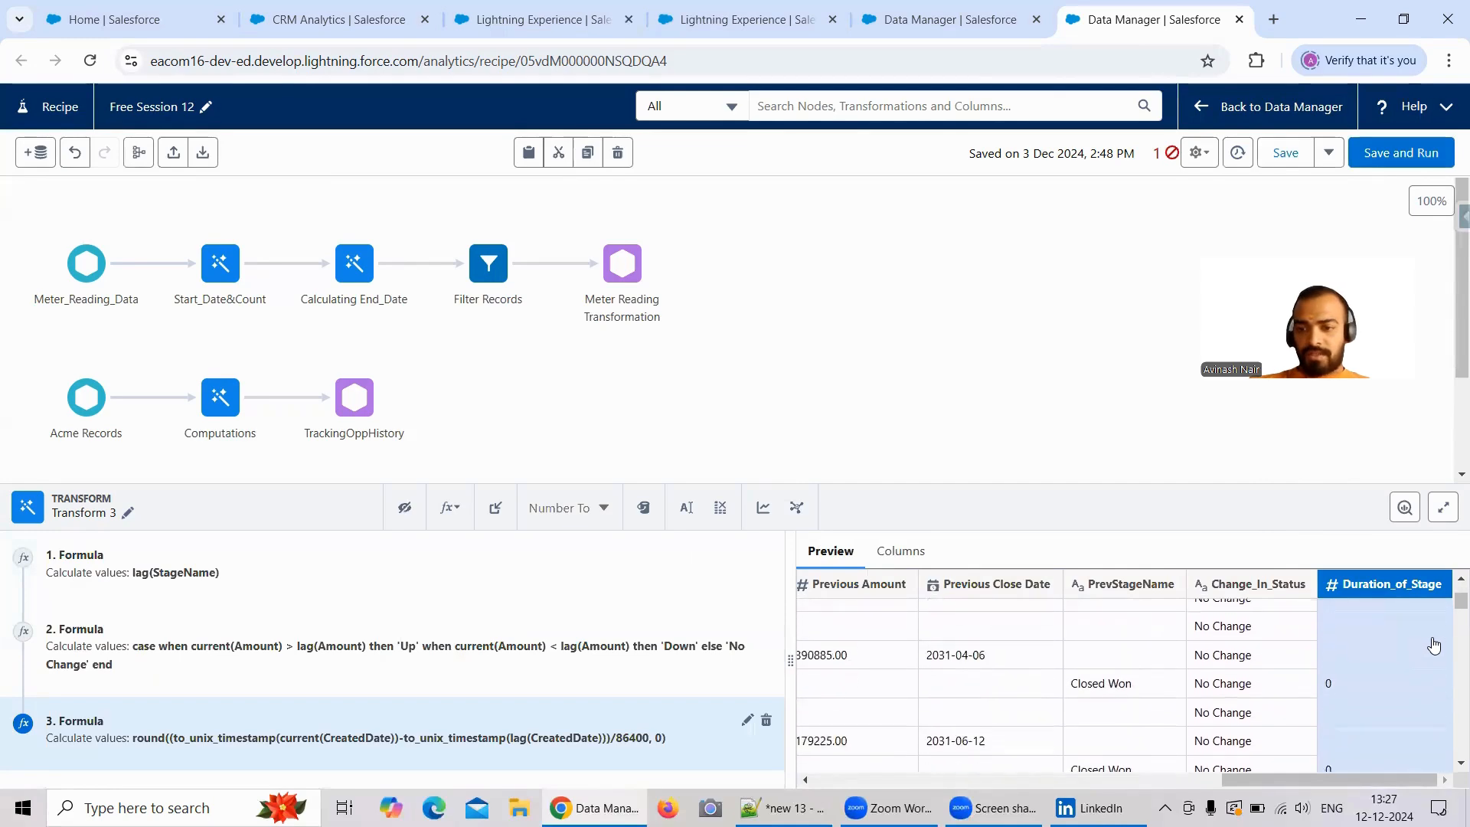
{"action": "scroll", "coordinate": [1434, 646], "scroll_direction": "down", "scroll_amount": 5}
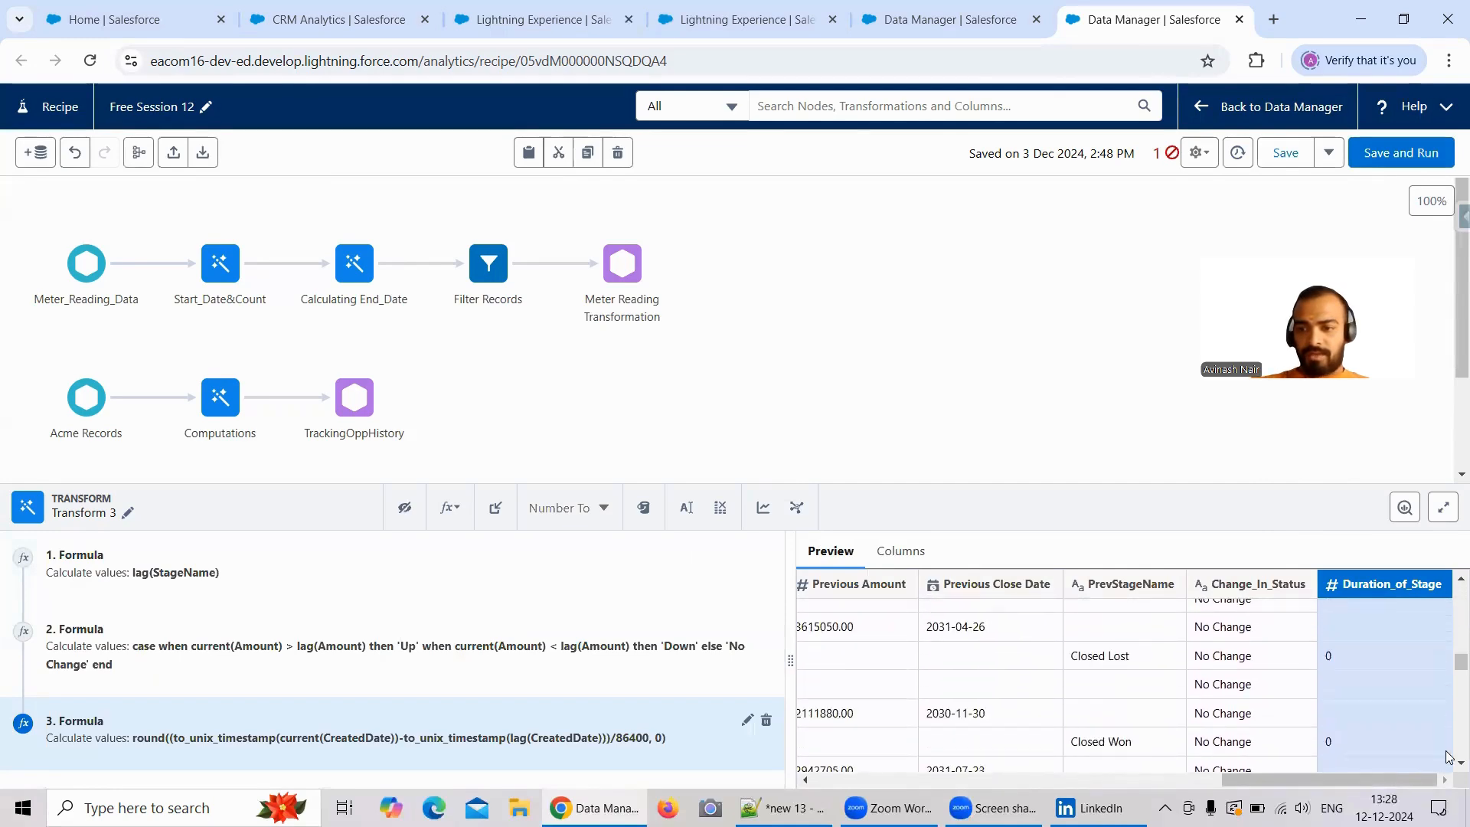
{"action": "left_click_drag", "start_coordinate": [1460, 663], "coordinate": [1449, 752]}
{"action": "scroll", "coordinate": [1403, 712], "scroll_direction": "down", "scroll_amount": 3}
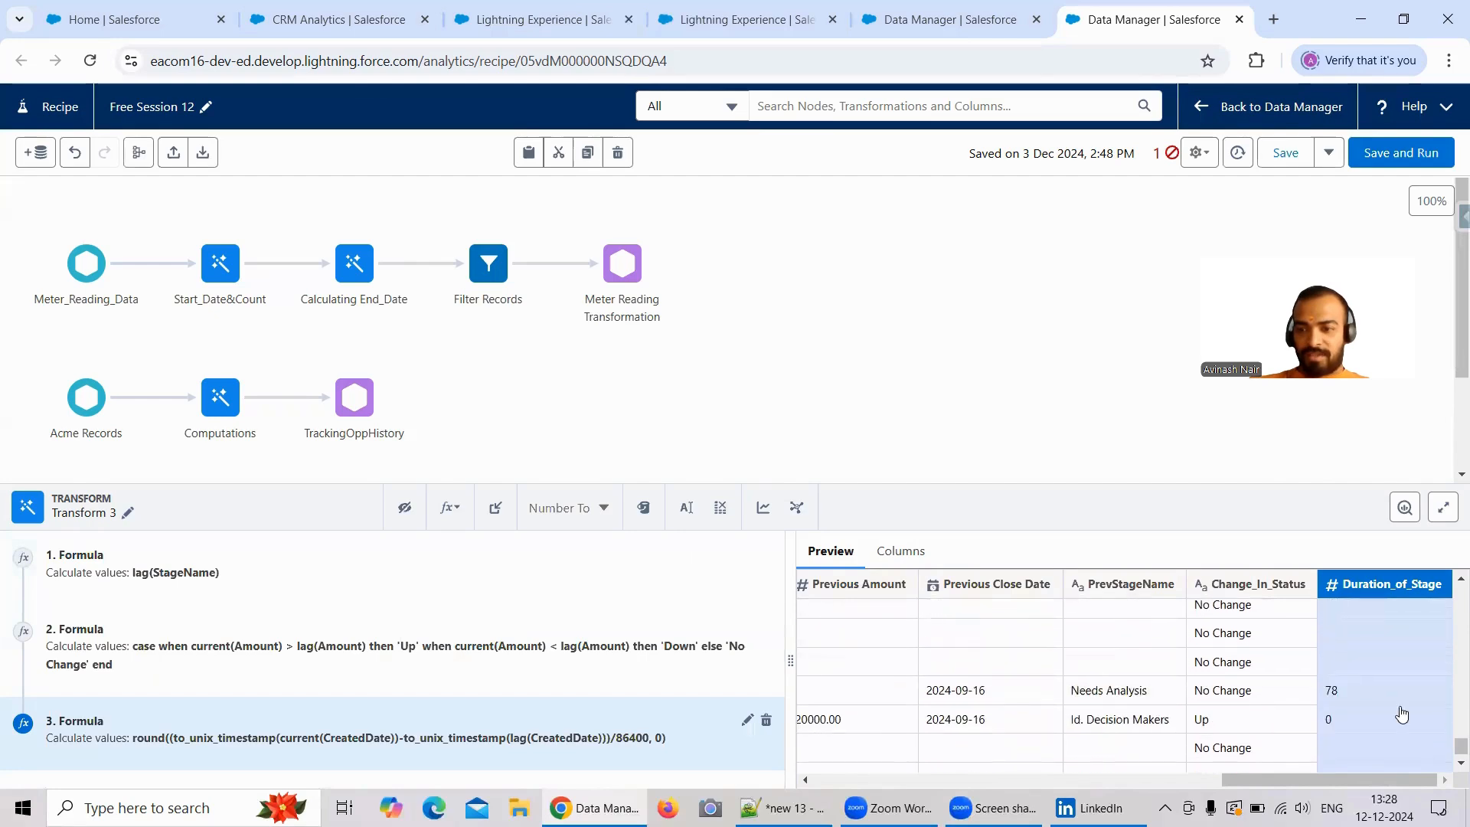
{"action": "scroll", "coordinate": [1400, 713], "scroll_direction": "down", "scroll_amount": 3}
{"action": "scroll", "coordinate": [1400, 714], "scroll_direction": "down", "scroll_amount": 1}
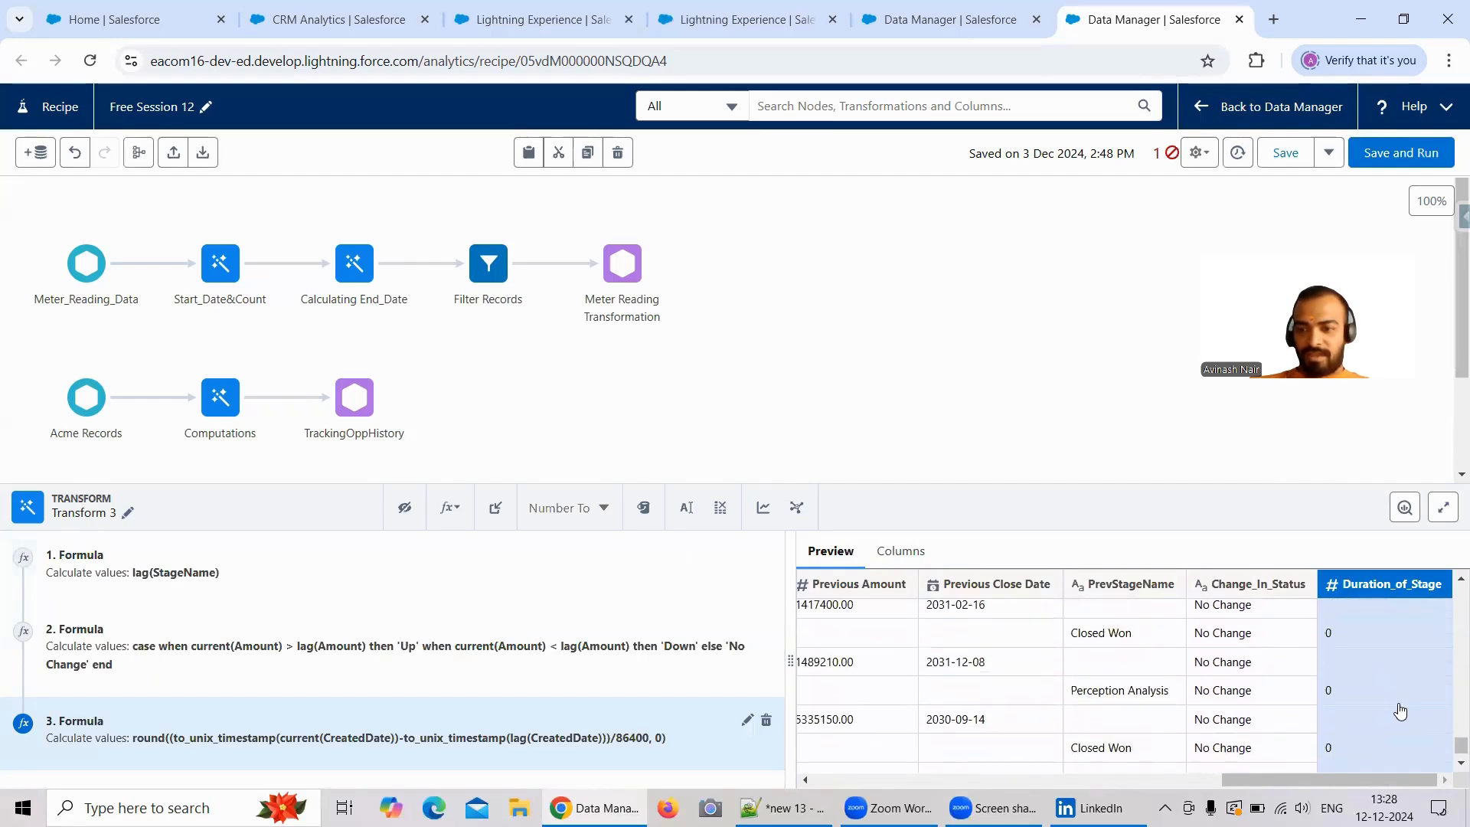
In the Free Session 8 dataflow, open the OppHistoryDataset register node and copy its alias
{"action": "left_click", "coordinate": [869, 31]}
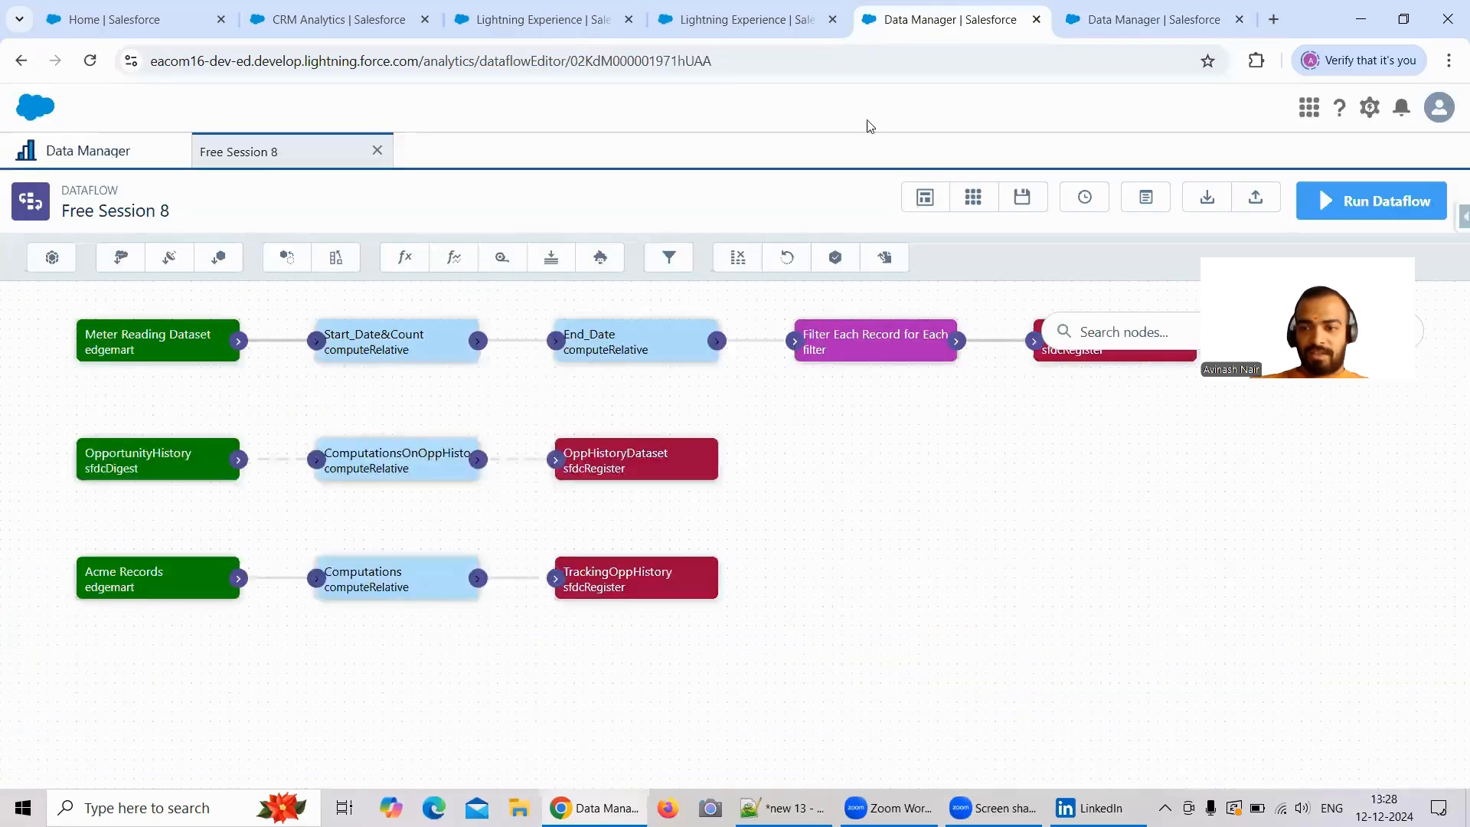
{"action": "left_click", "coordinate": [616, 461]}
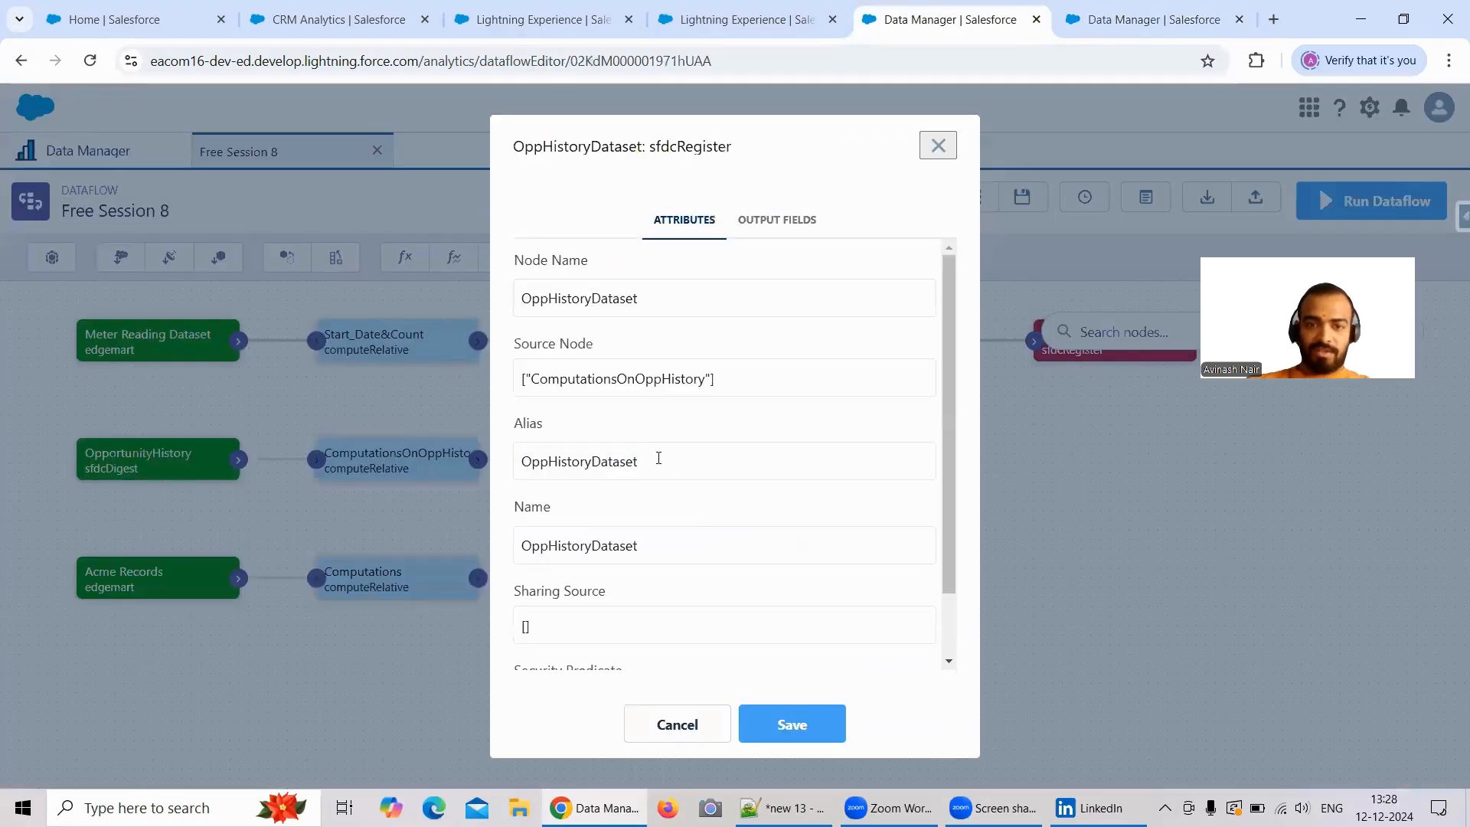
{"action": "double_click", "coordinate": [549, 458]}
{"action": "key", "text": "ctrl+c"}
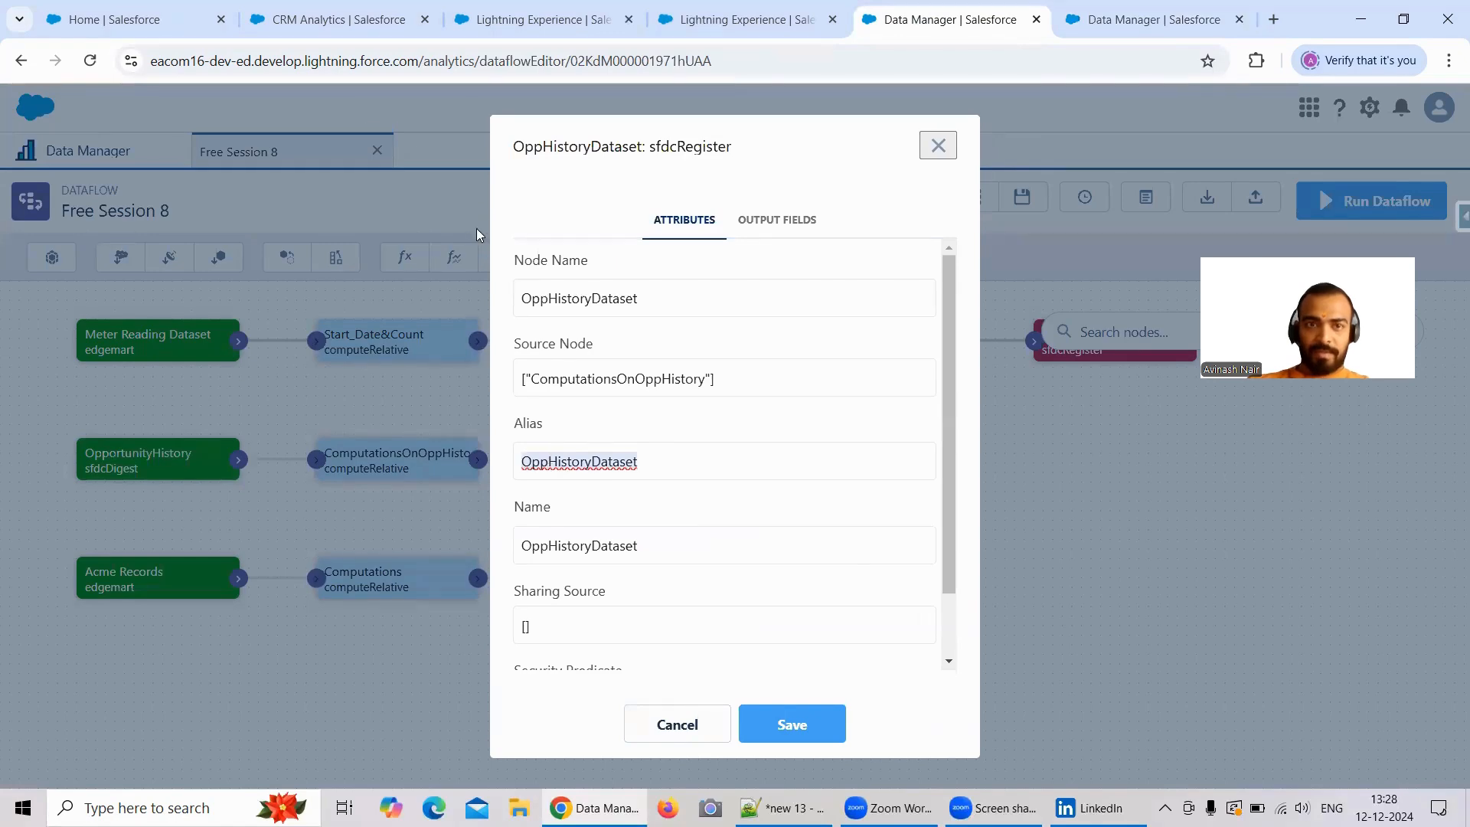
Search Analytics Studio for the copied alias OppHistoryDataset and open that dataset in a new lens
{"action": "left_click", "coordinate": [326, 23]}
{"action": "left_click", "coordinate": [269, 257]}
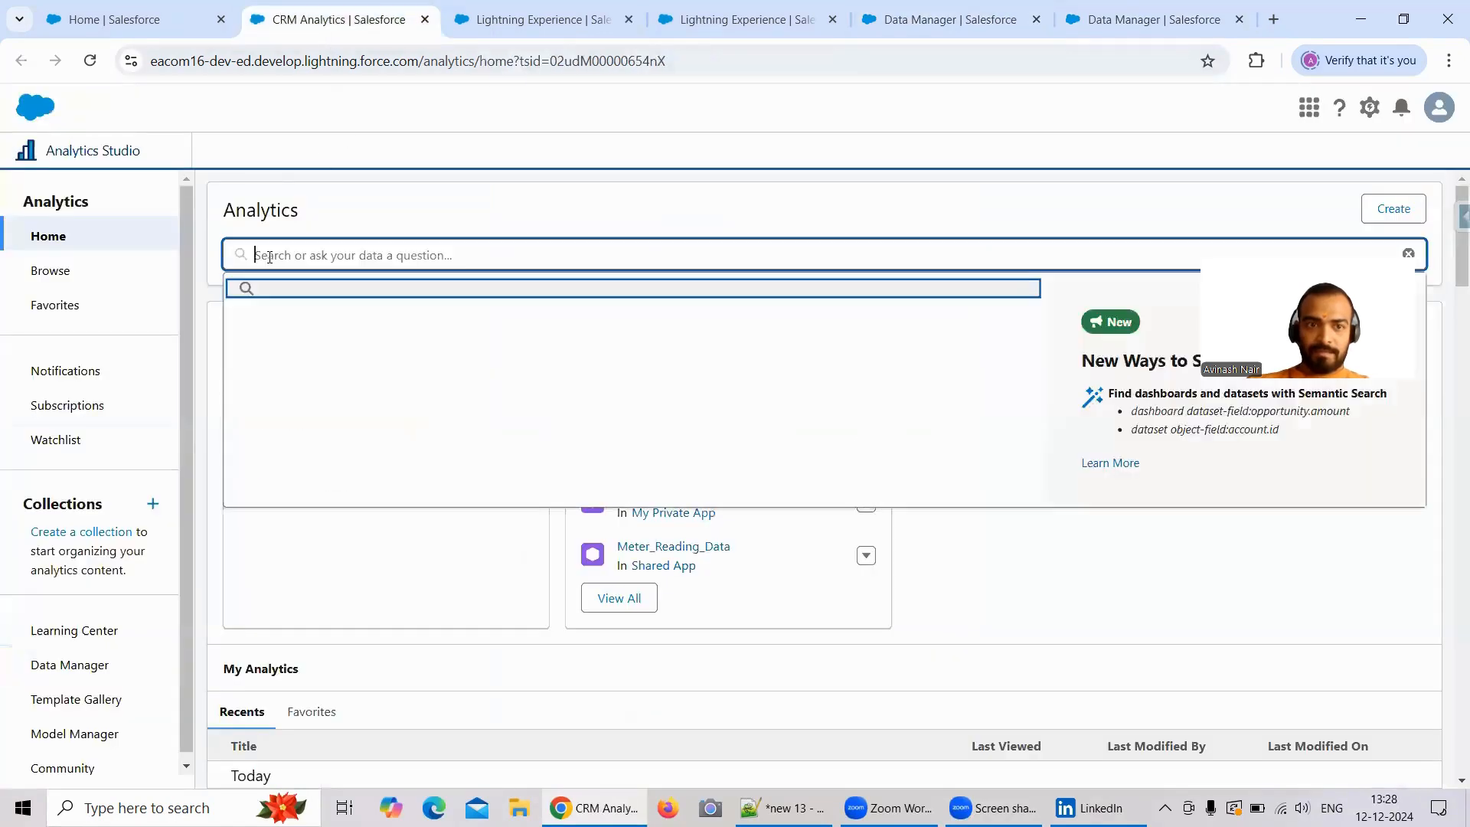
{"action": "key", "text": "ctrl+v"}
{"action": "key", "text": "Return"}
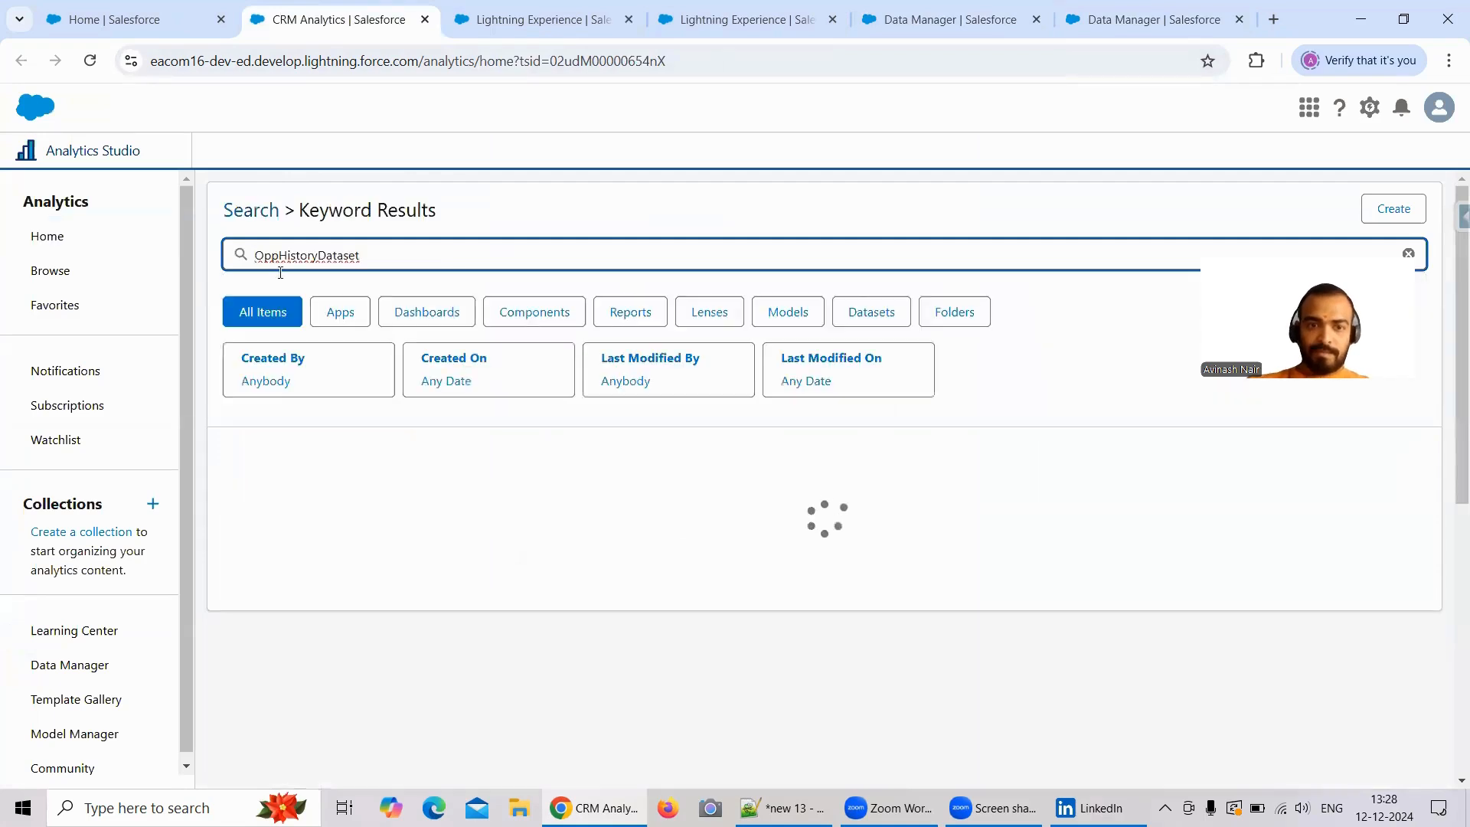
{"action": "left_click", "coordinate": [339, 570]}
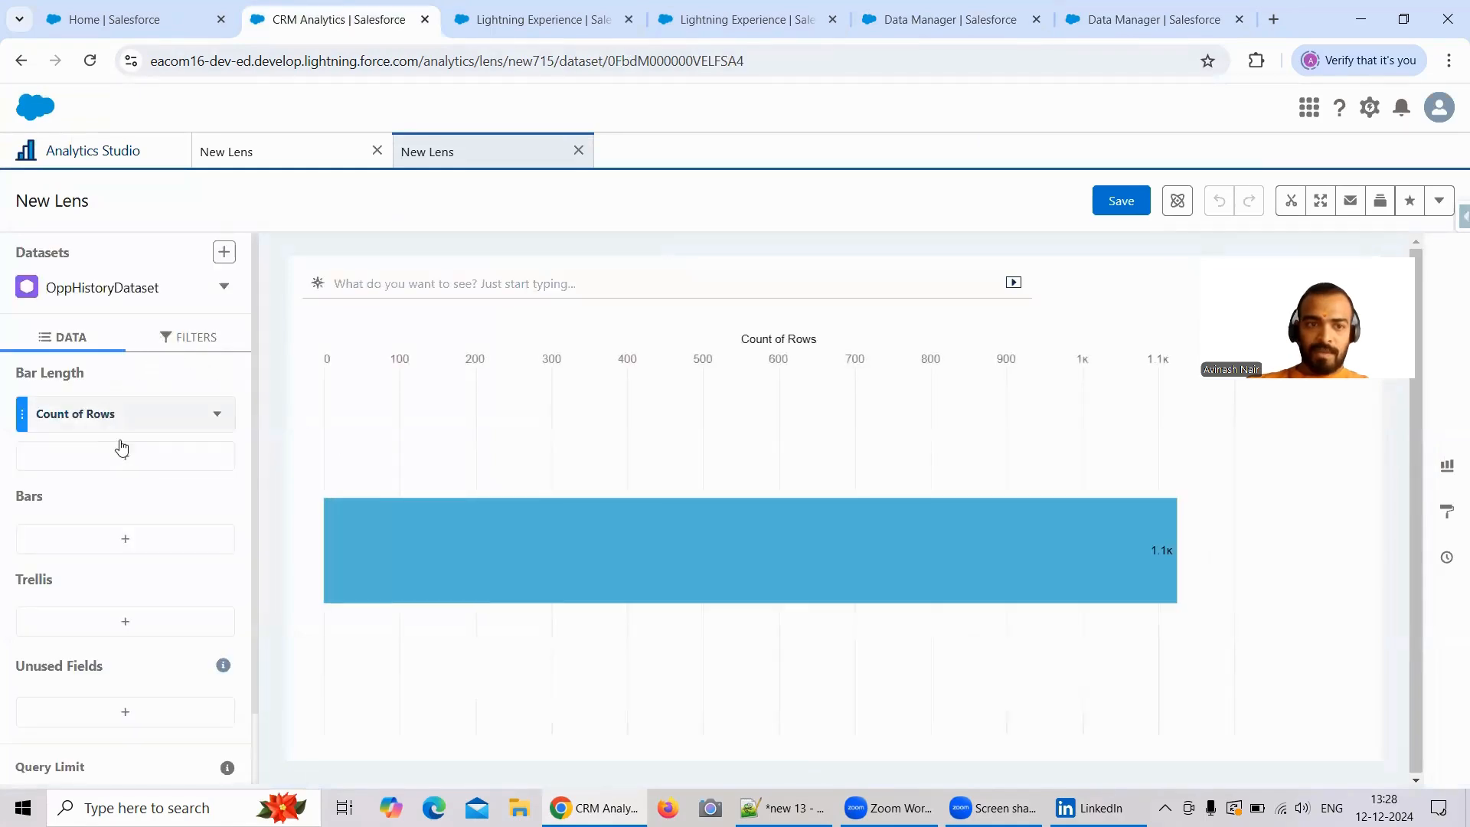
{"action": "left_click", "coordinate": [124, 453]}
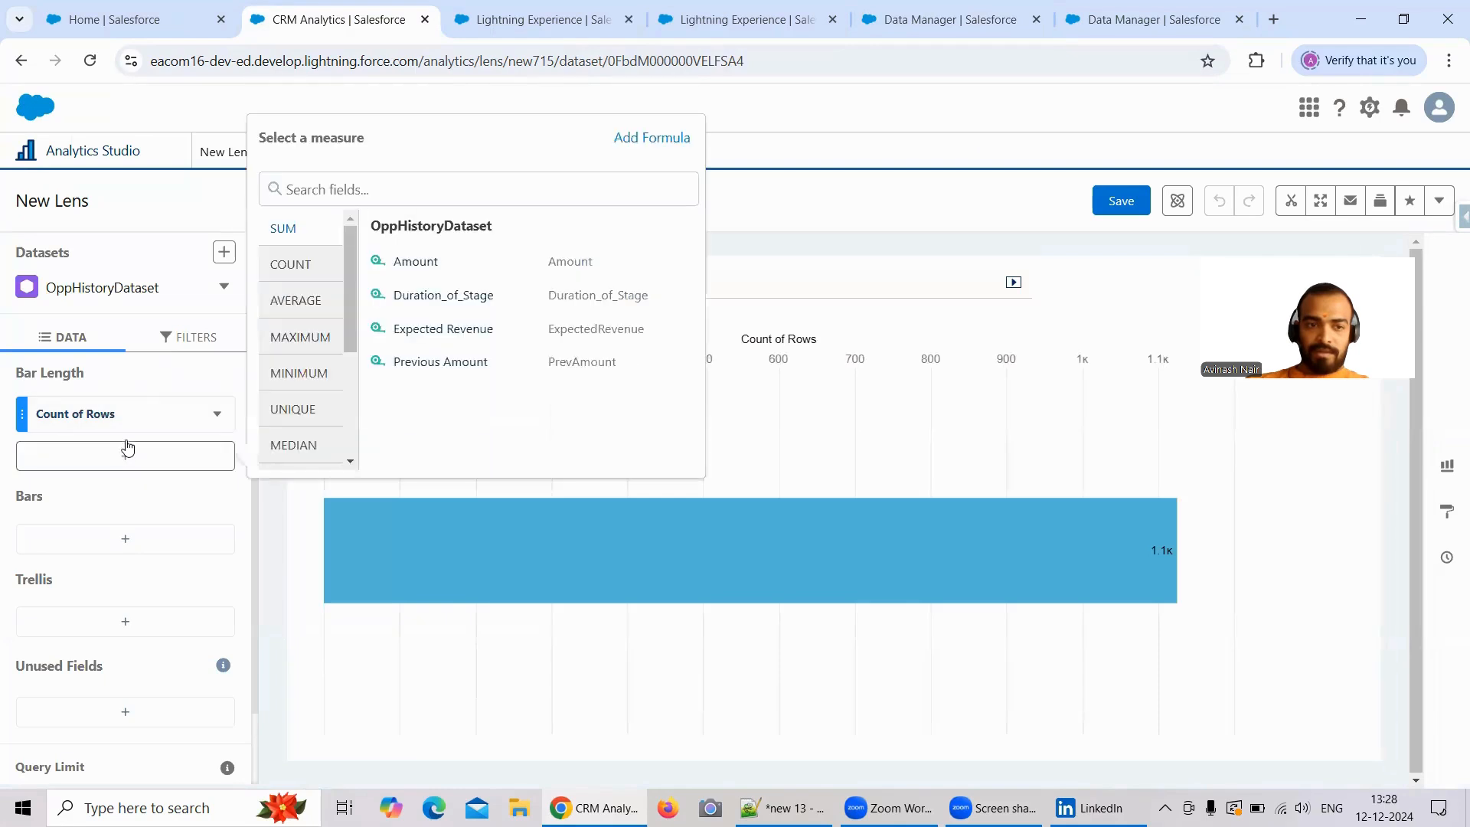
{"action": "left_click", "coordinate": [155, 548]}
{"action": "type", "text": "Sr"}
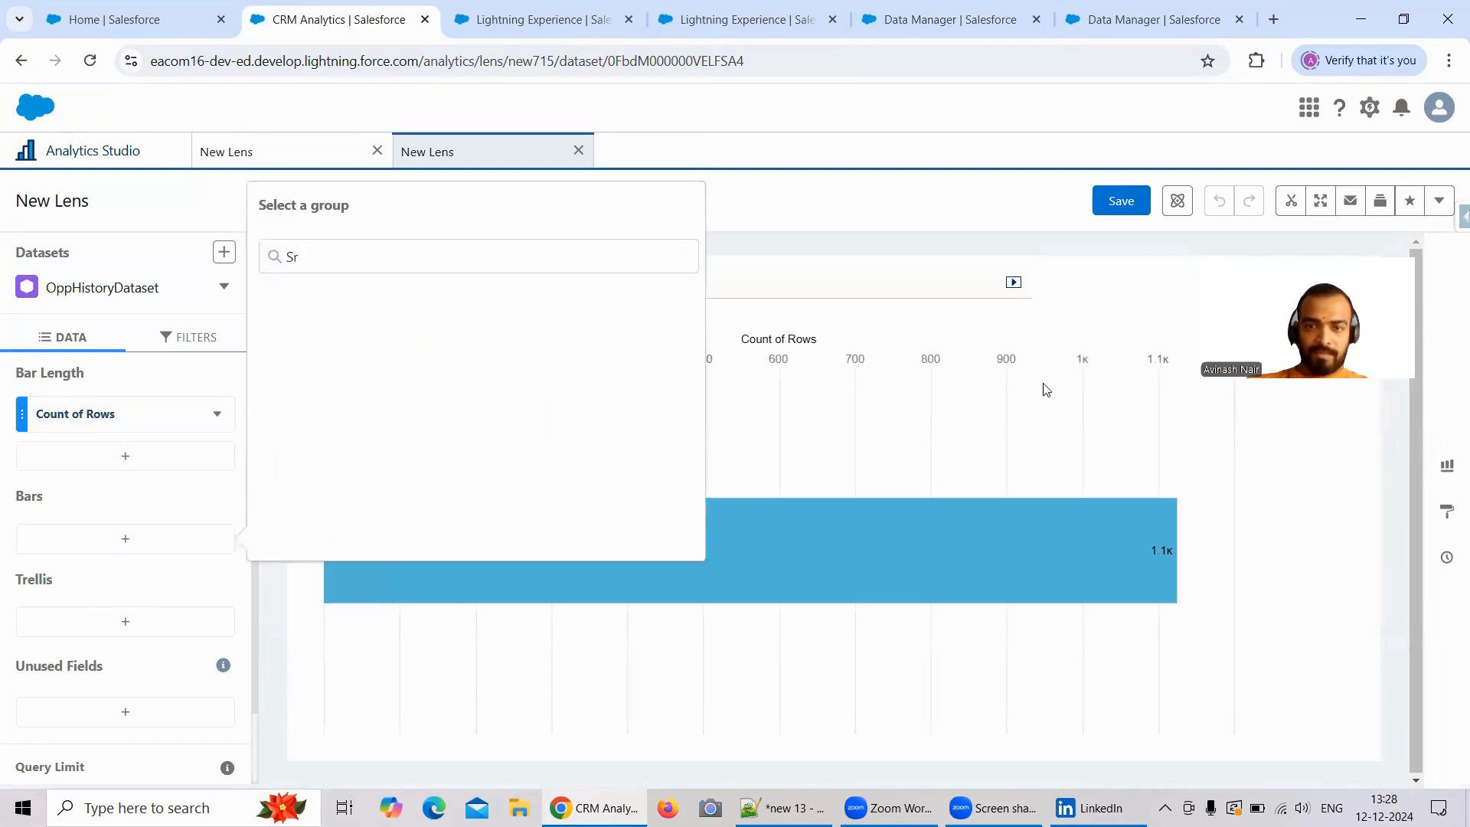
{"action": "left_click", "coordinate": [1103, 317]}
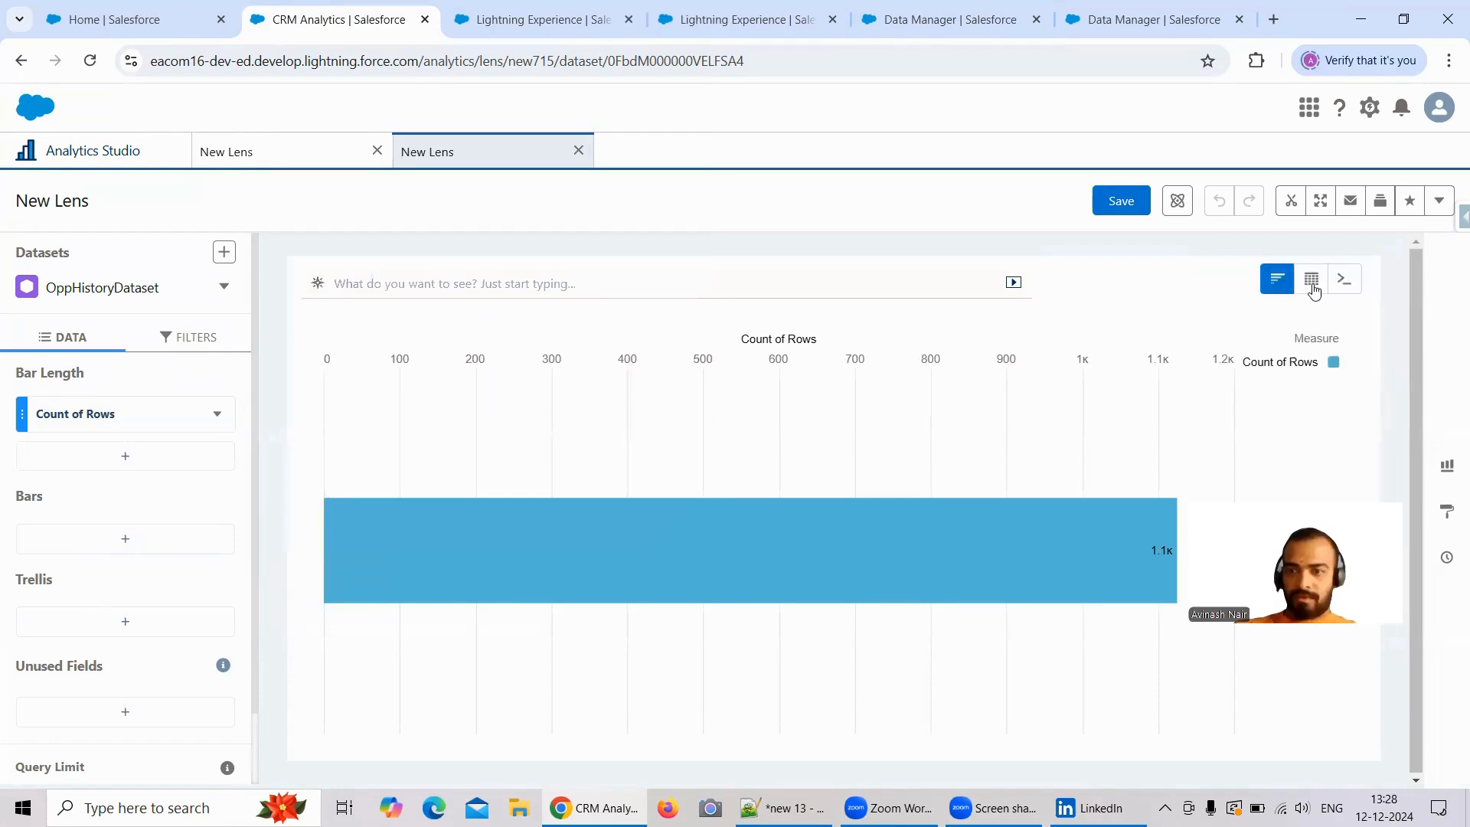
Show the OppHistoryDataset lens as a values table and review its columns through Previous Amount
{"action": "left_click", "coordinate": [1312, 281]}
{"action": "left_click", "coordinate": [1166, 346]}
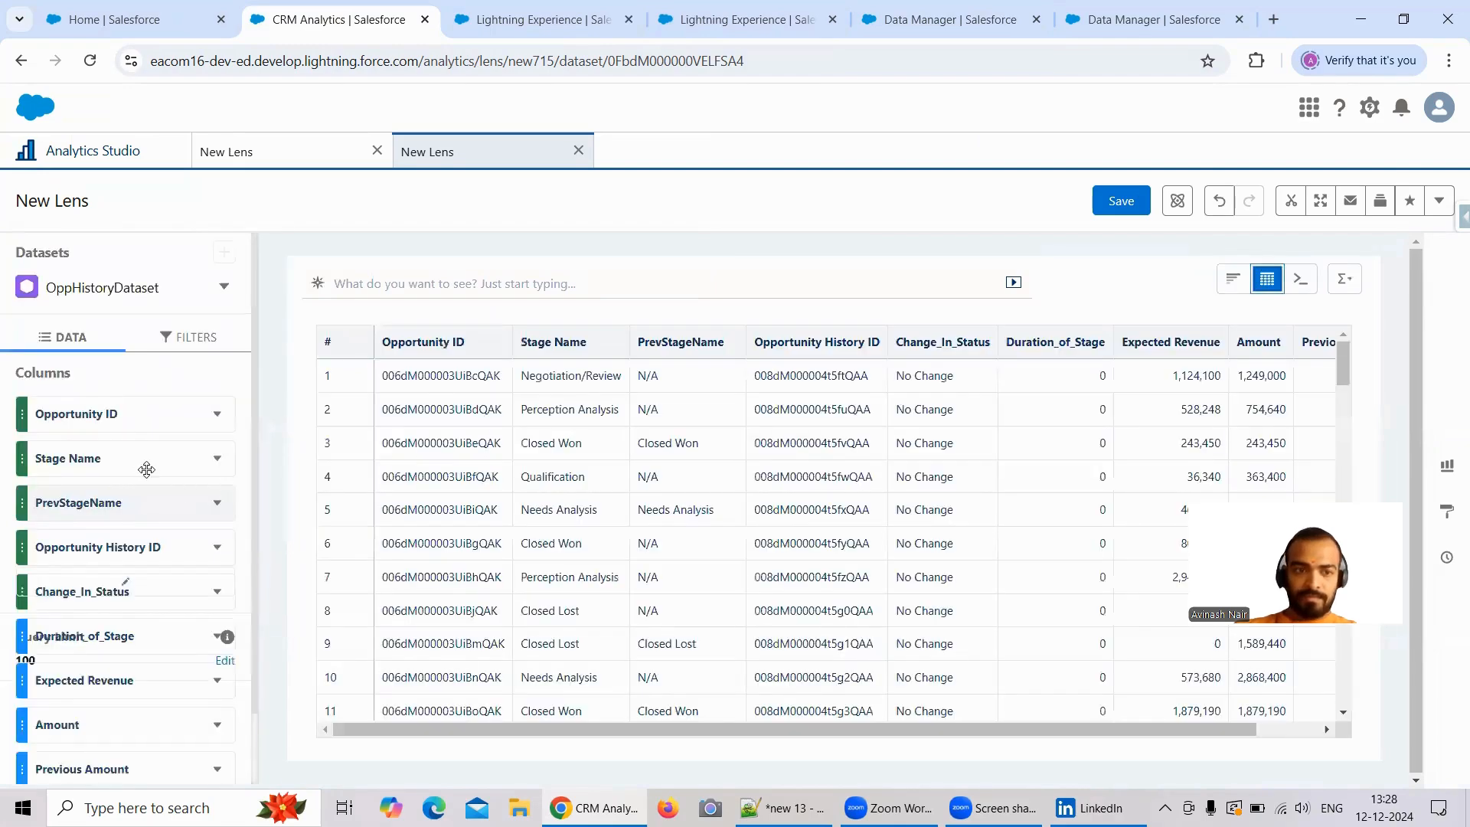
{"action": "scroll", "coordinate": [163, 486], "scroll_direction": "down", "scroll_amount": 3}
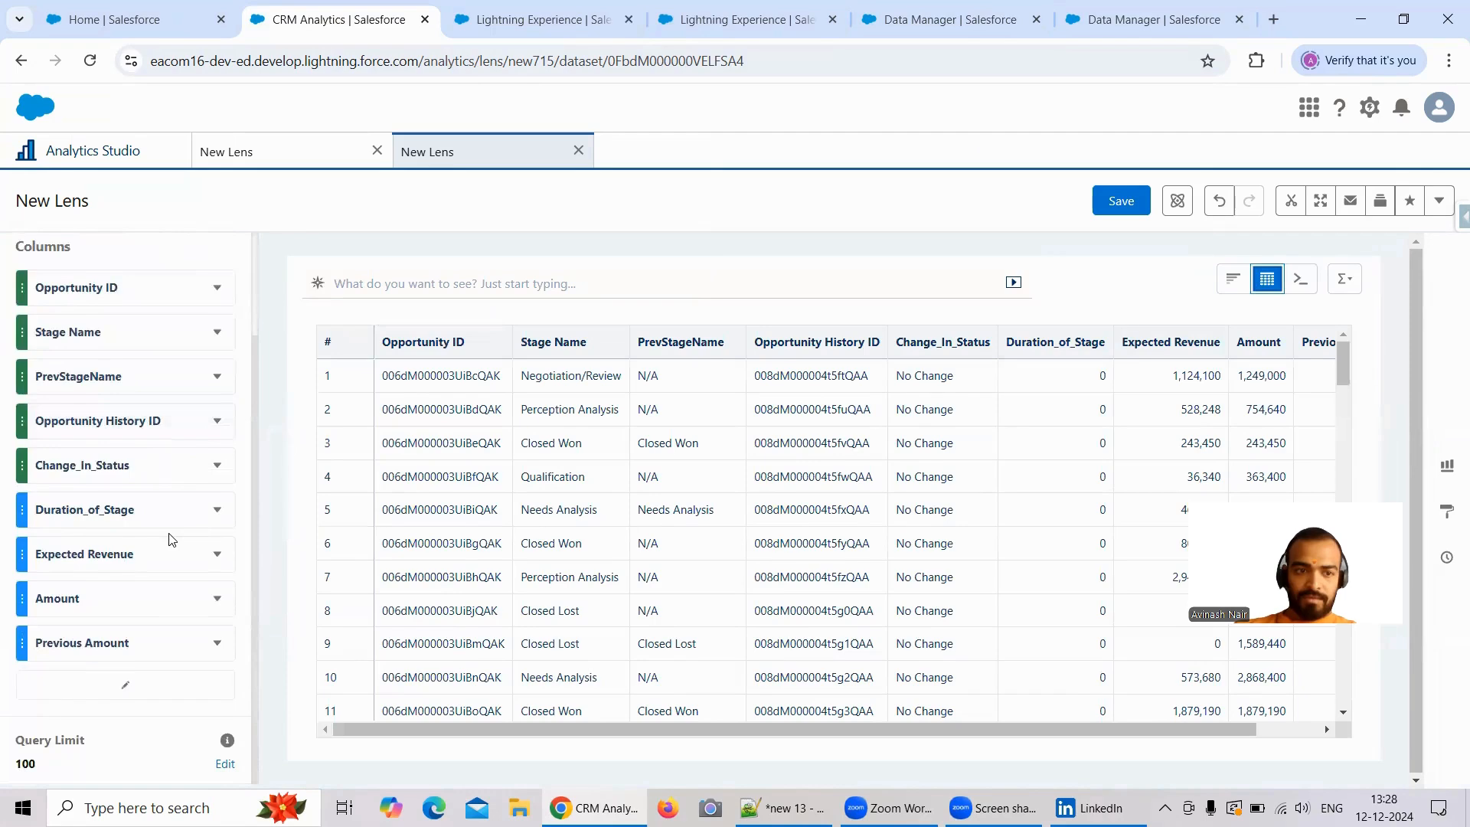
{"action": "left_click_drag", "start_coordinate": [634, 735], "coordinate": [825, 754]}
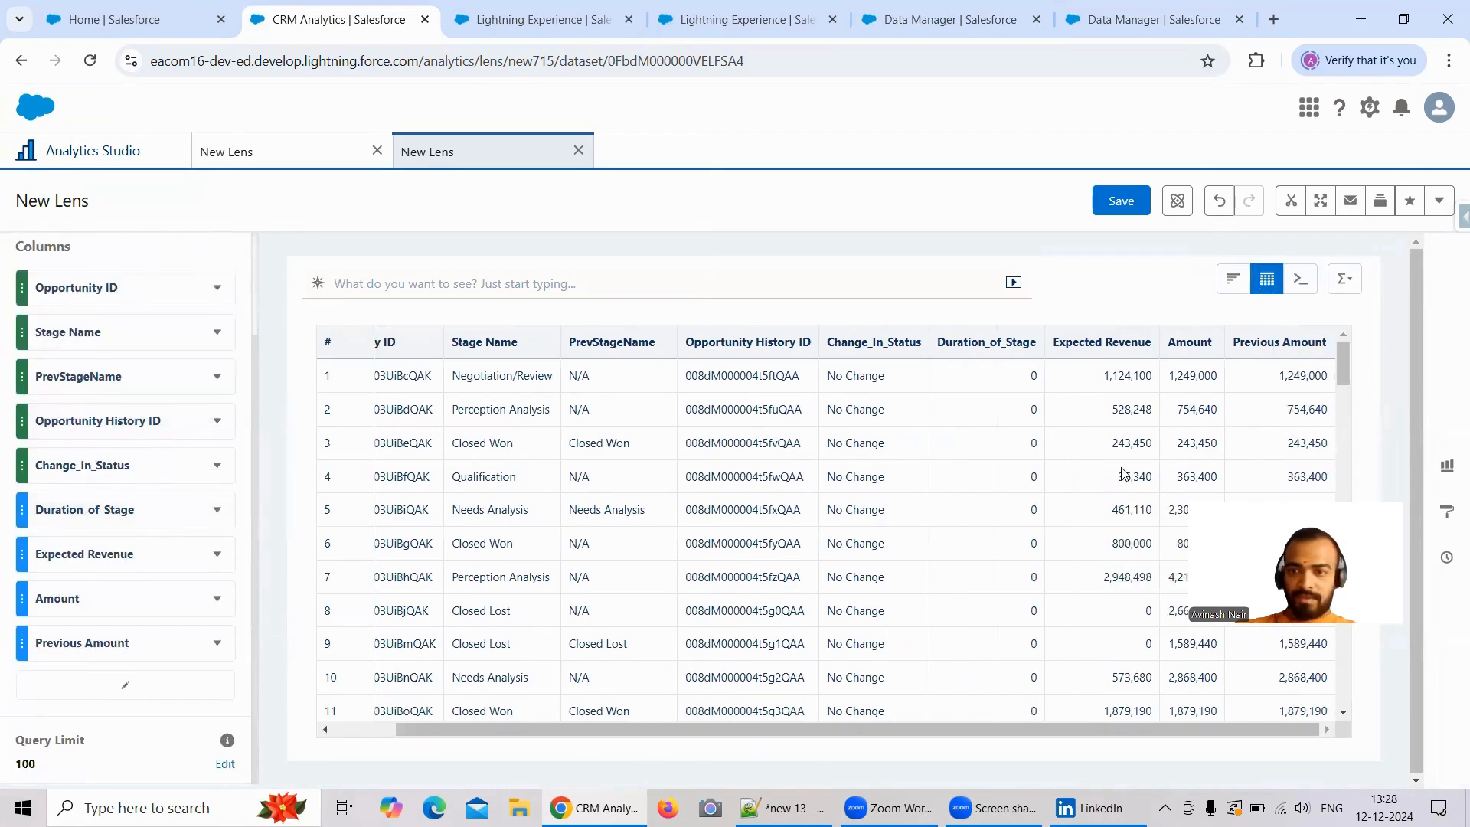
{"action": "scroll", "coordinate": [191, 352], "scroll_direction": "up", "scroll_amount": 4}
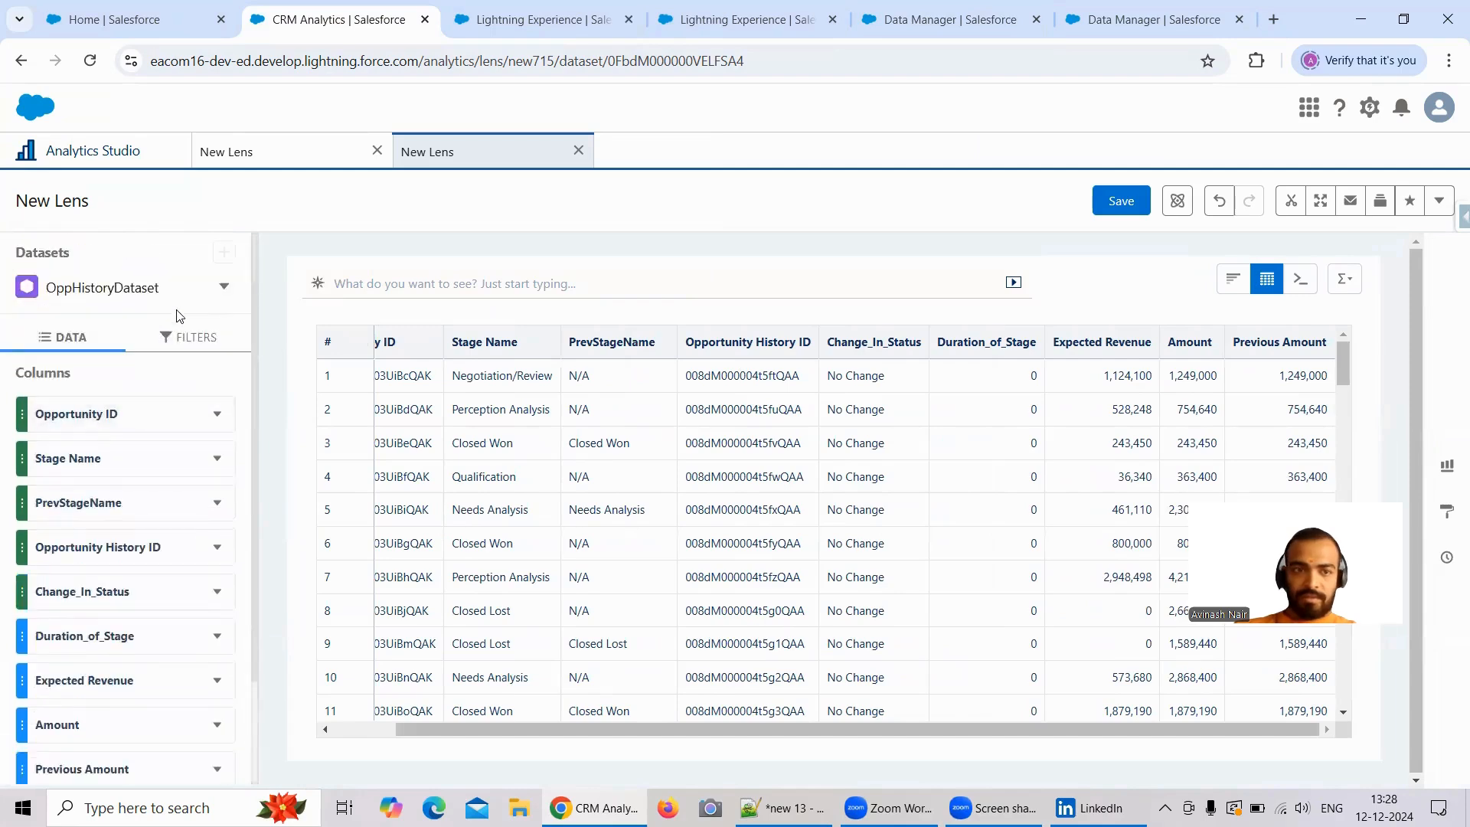
Filter the OppHistoryDataset lens to rows where Duration_of_Stage is greater than 0
{"action": "left_click", "coordinate": [193, 349]}
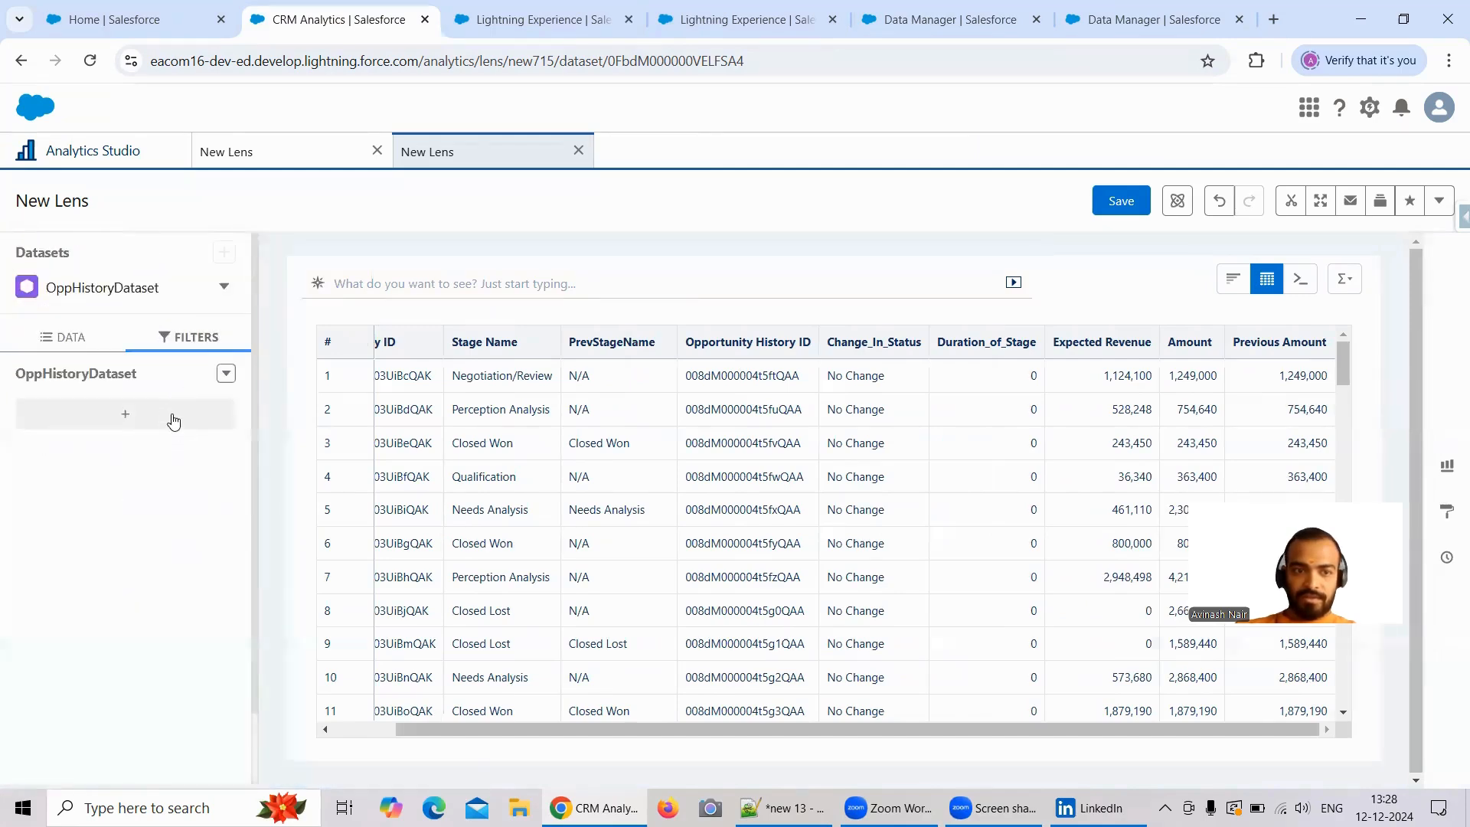
{"action": "left_click", "coordinate": [148, 415]}
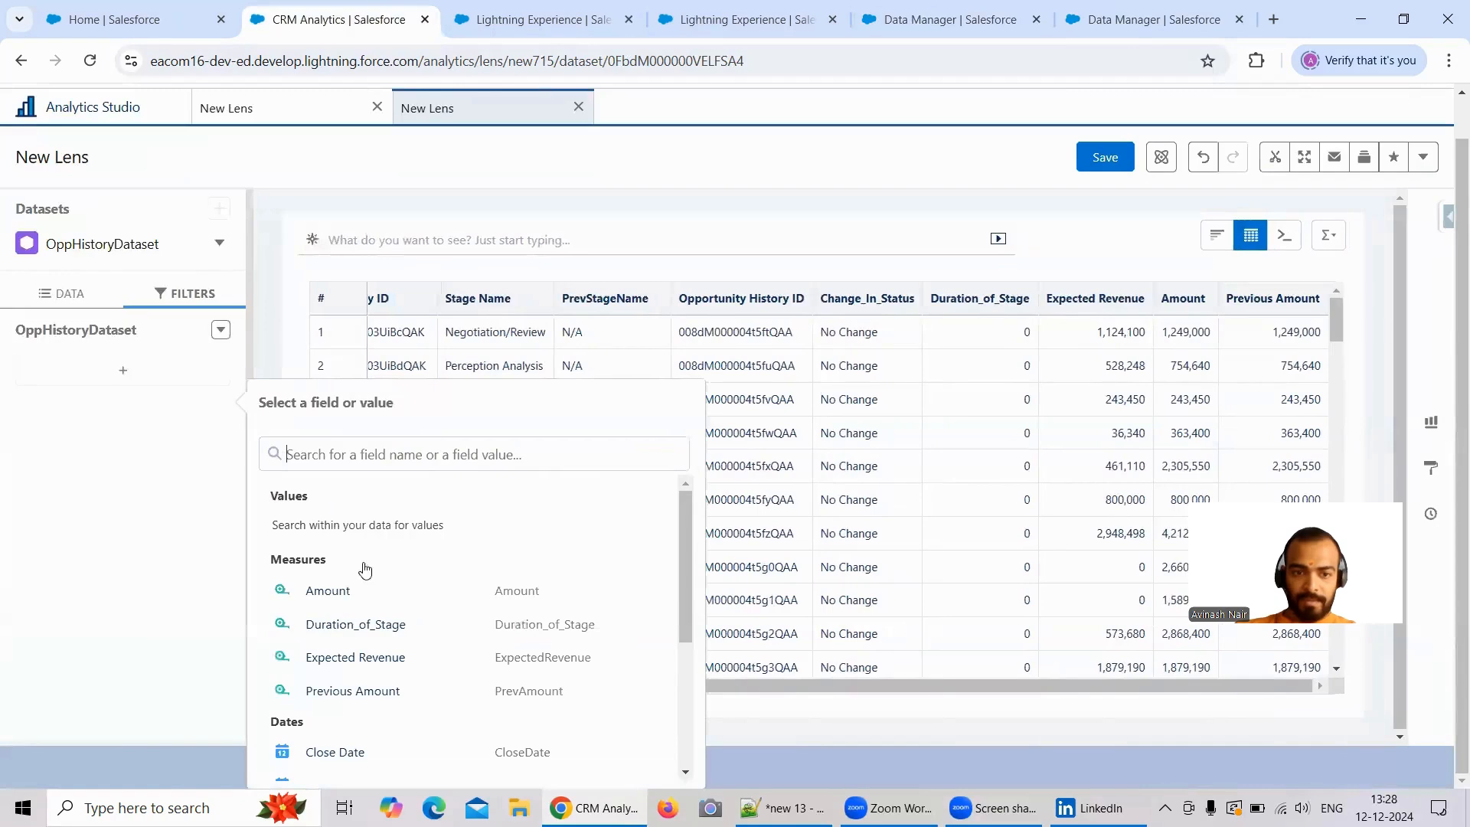
{"action": "double_click", "coordinate": [388, 622]}
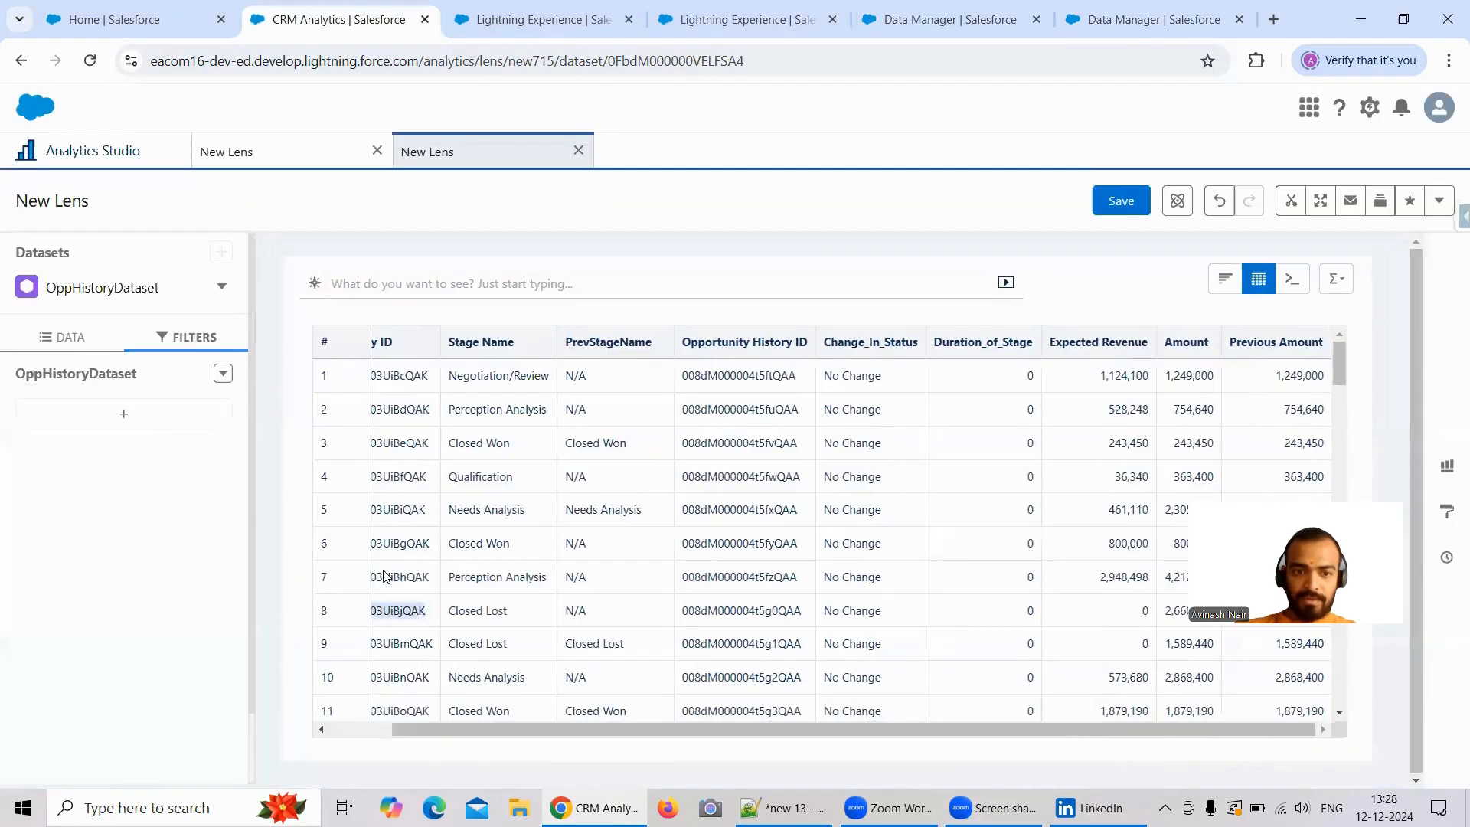
{"action": "left_click", "coordinate": [134, 423]}
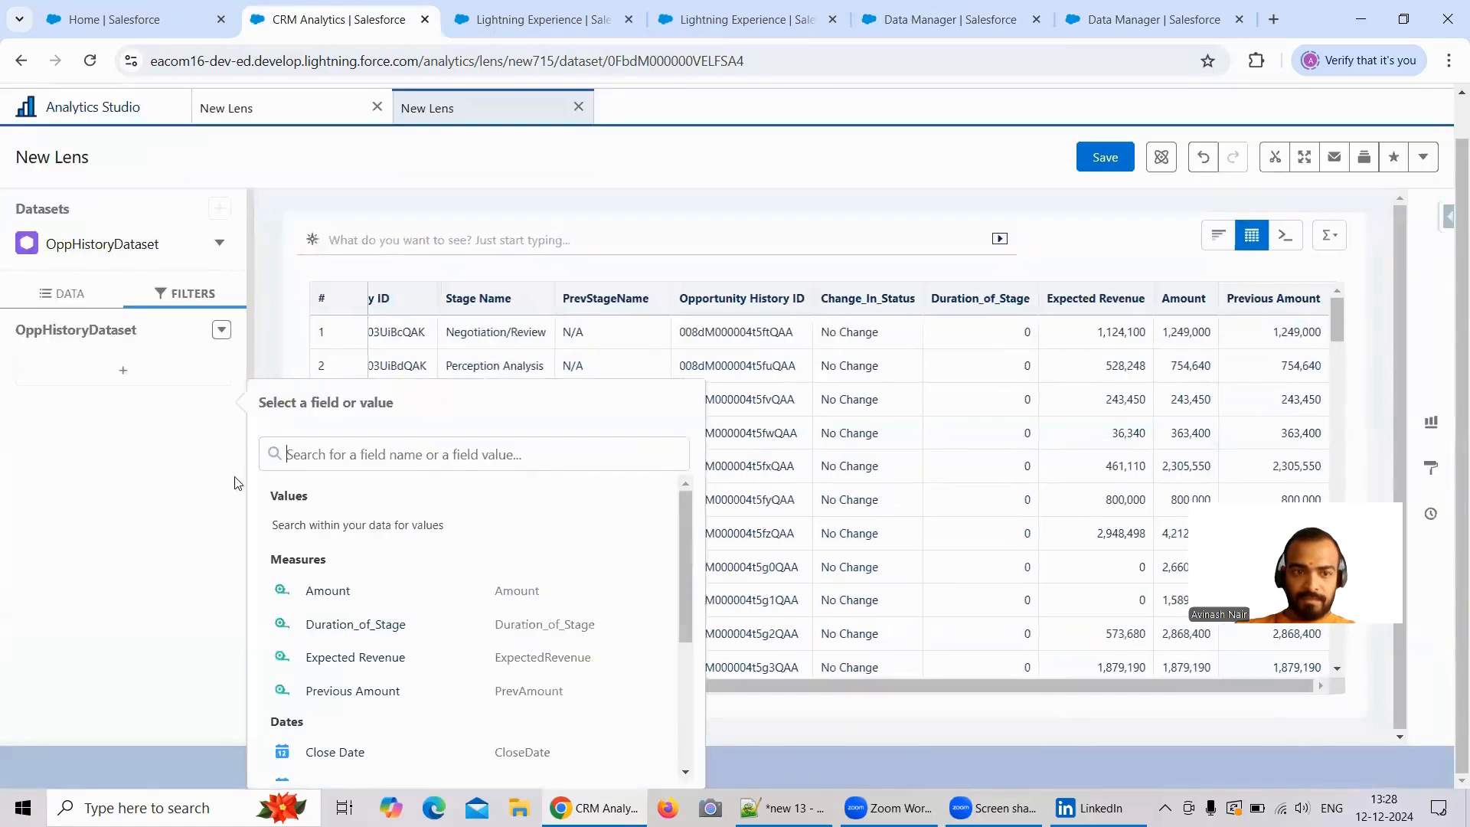
{"action": "left_click", "coordinate": [344, 623]}
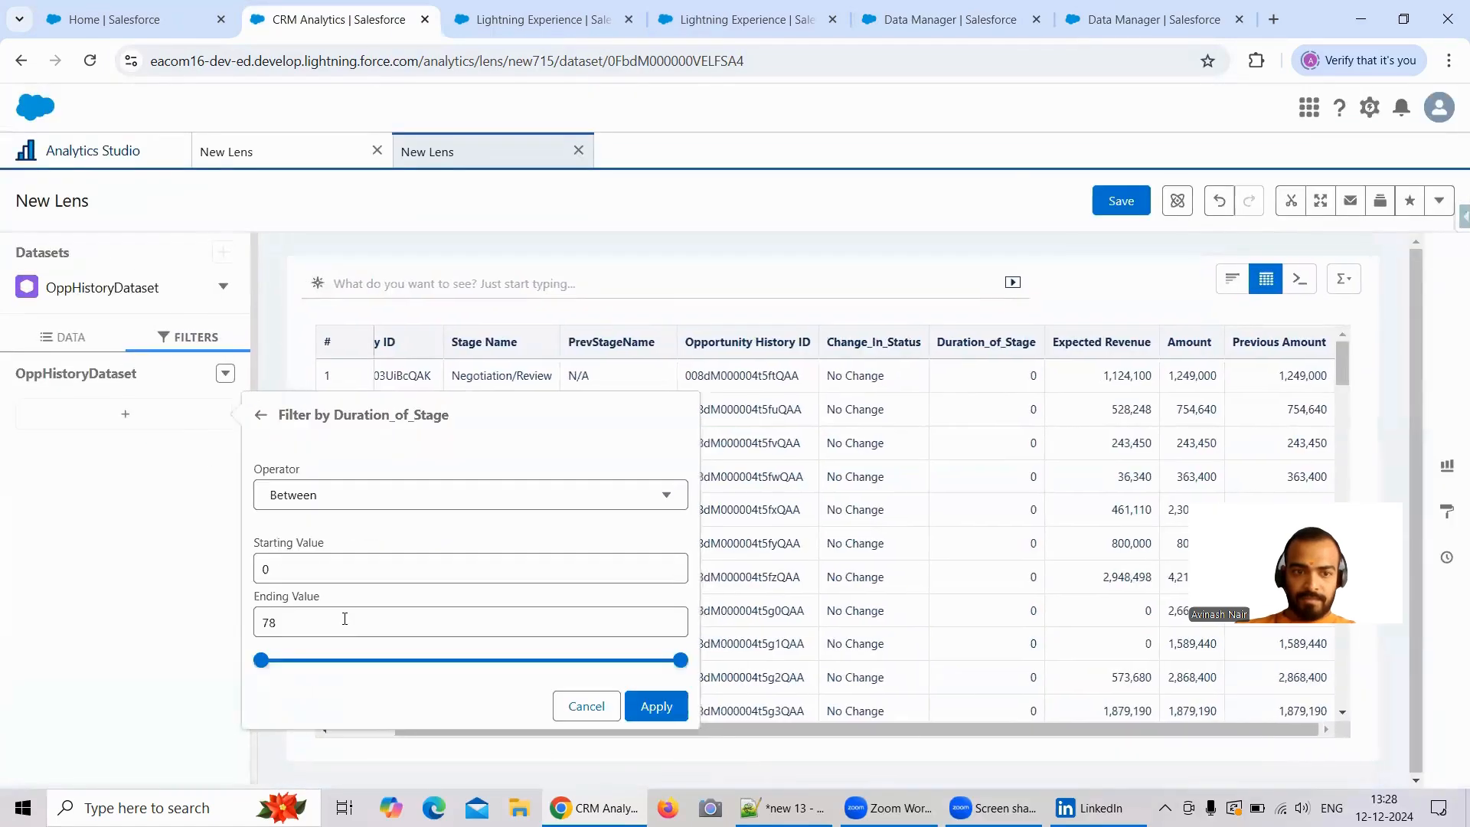
{"action": "left_click", "coordinate": [318, 496]}
{"action": "scroll", "coordinate": [339, 557], "scroll_direction": "down", "scroll_amount": 2}
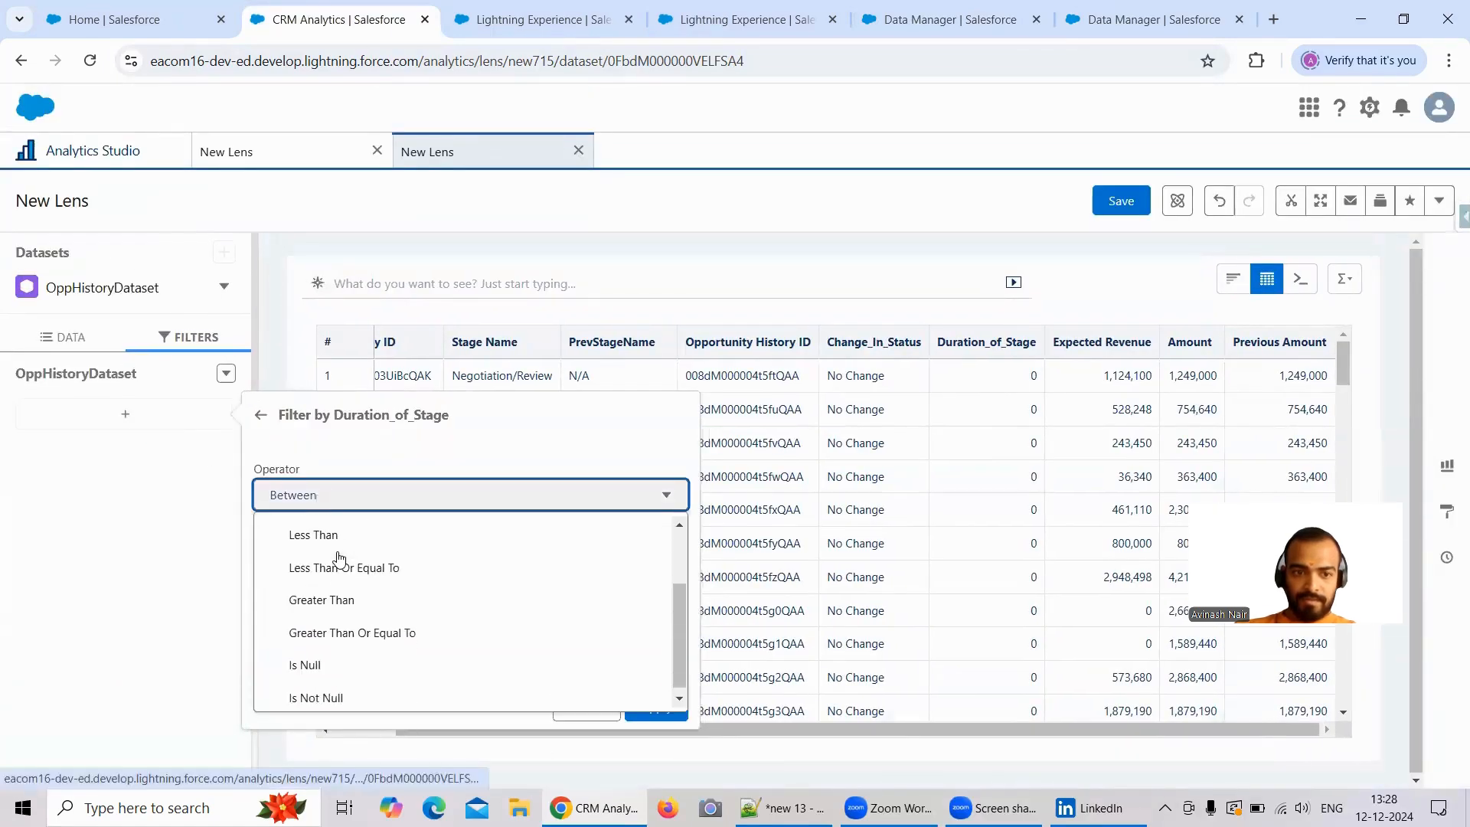
{"action": "left_click", "coordinate": [360, 602]}
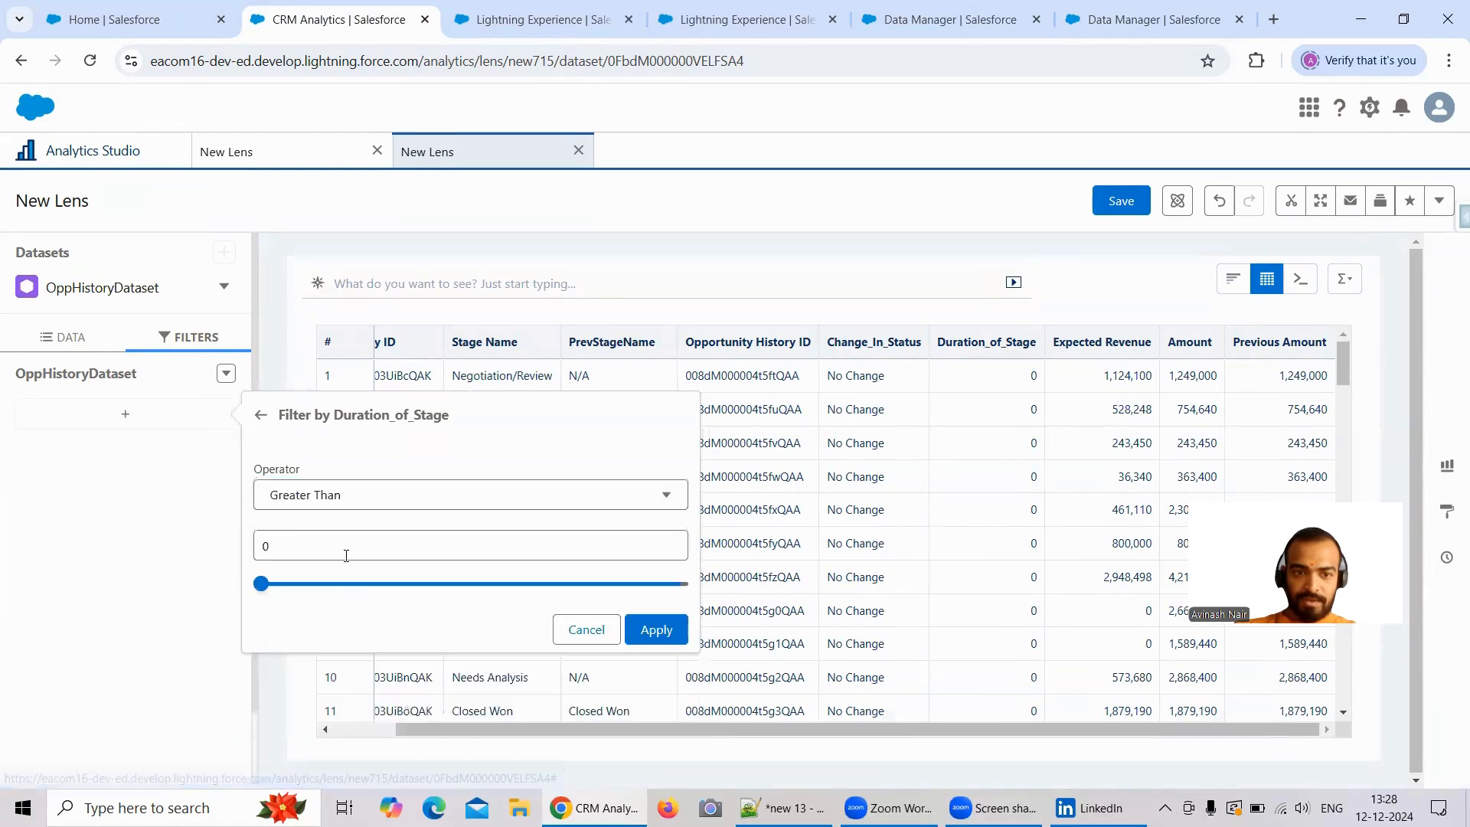
{"action": "left_click", "coordinate": [657, 630]}
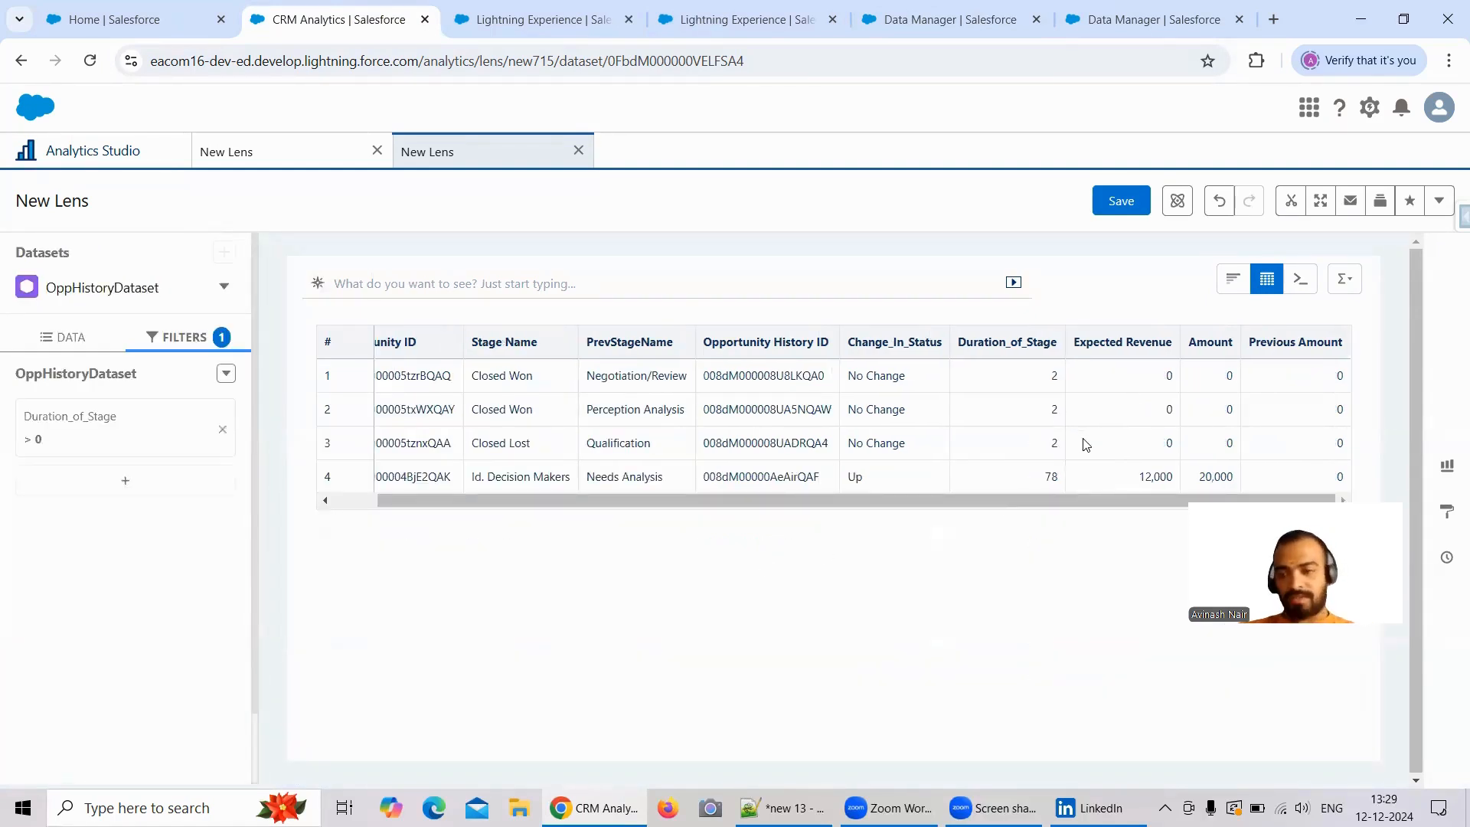
Return to the Free Session 12 recipe and close the Transform 3 details to show the full recipe canvas
{"action": "left_click", "coordinate": [1110, 23]}
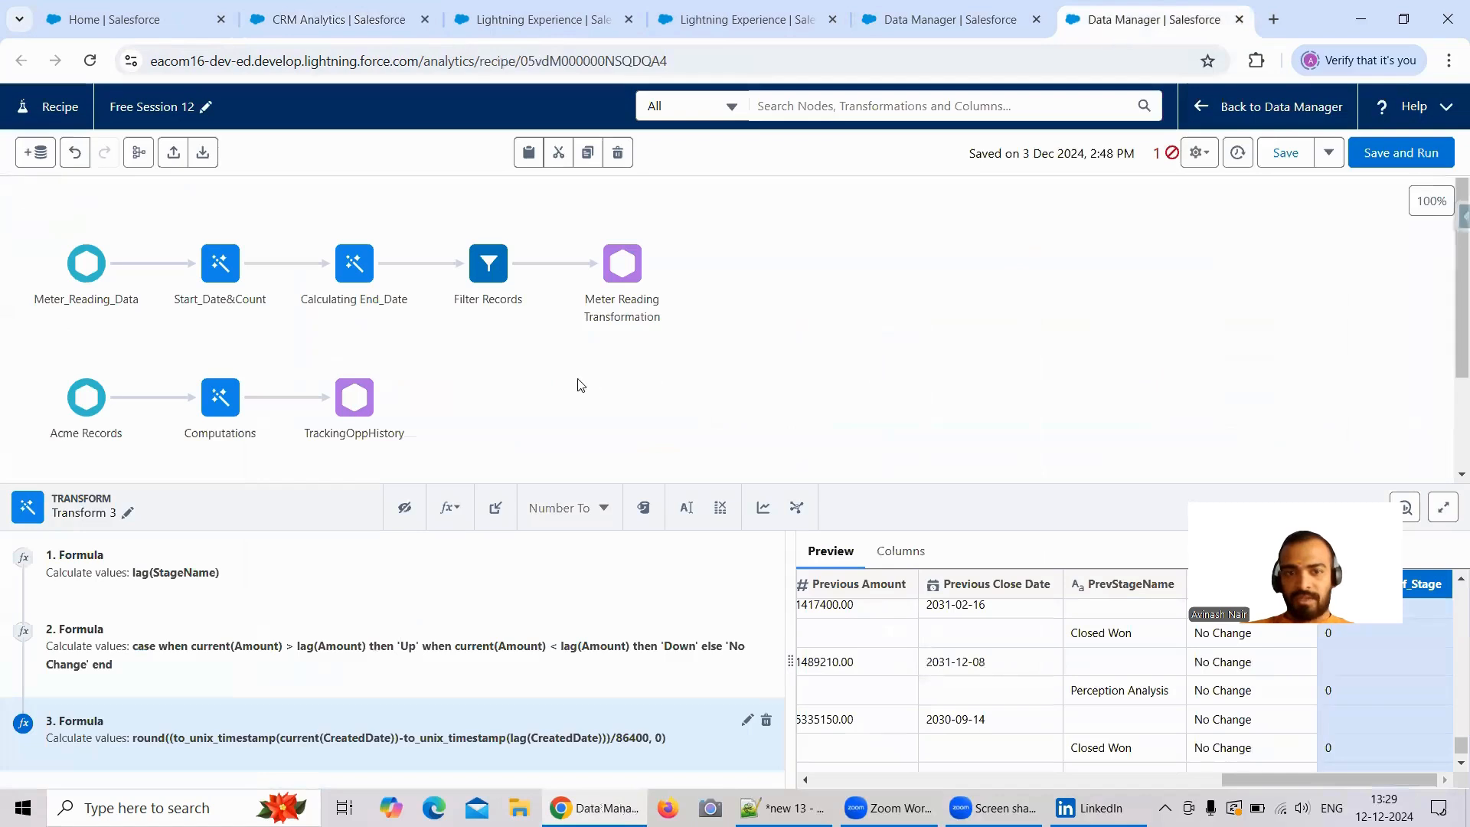
{"action": "left_click", "coordinate": [511, 407]}
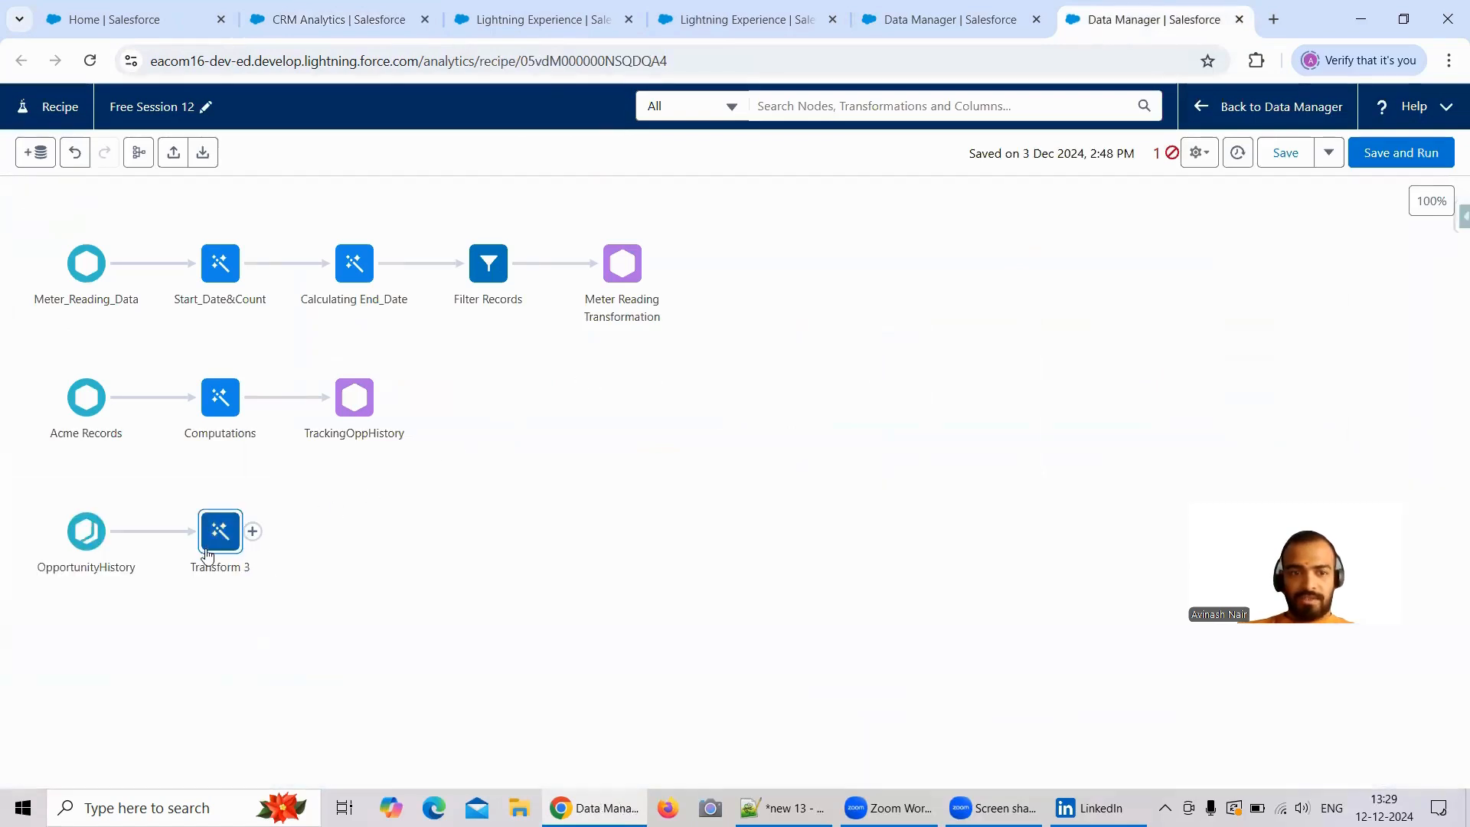